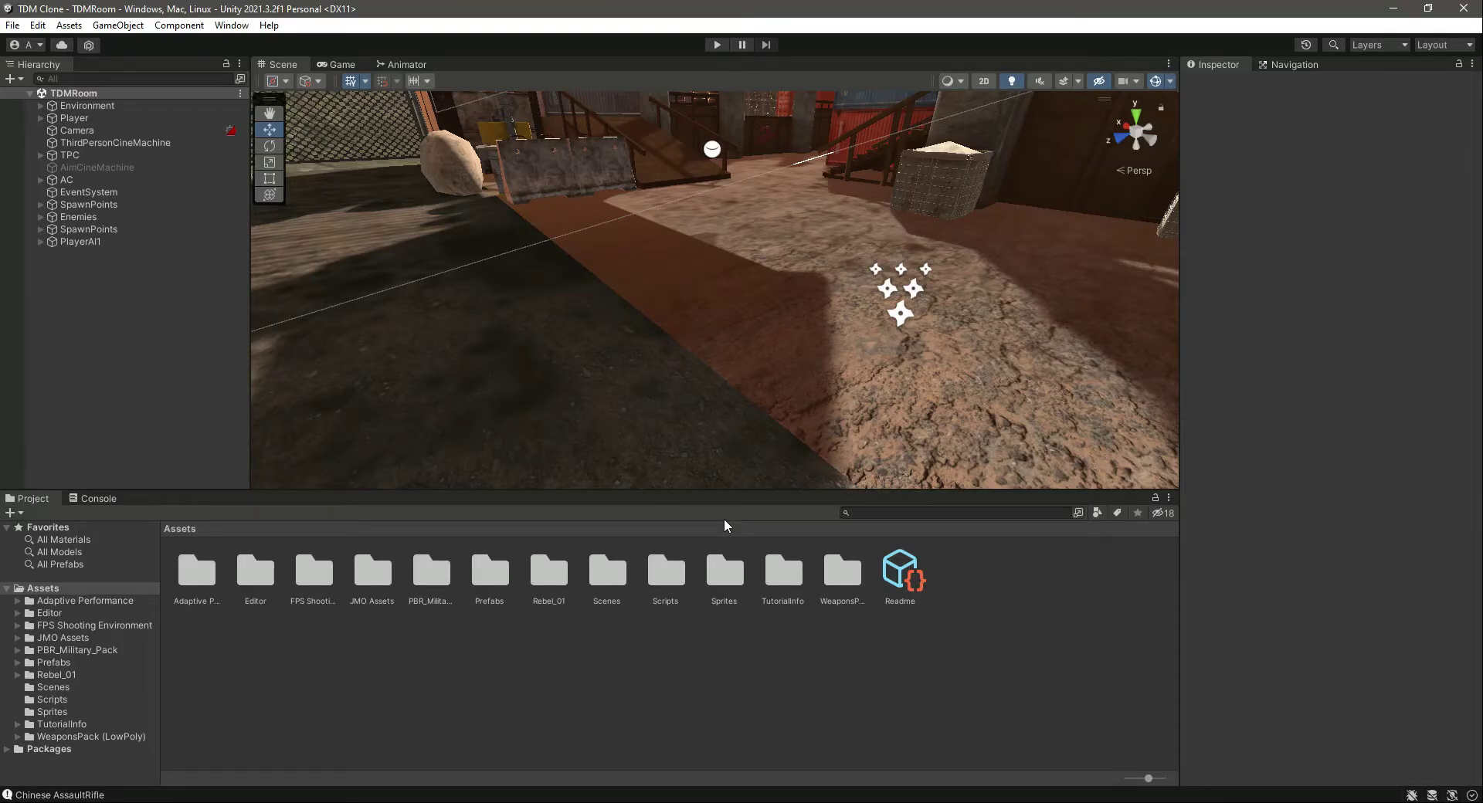
- Playtest the TDMRoom scene by running the player character forward, and stop play mode
click(711, 46)
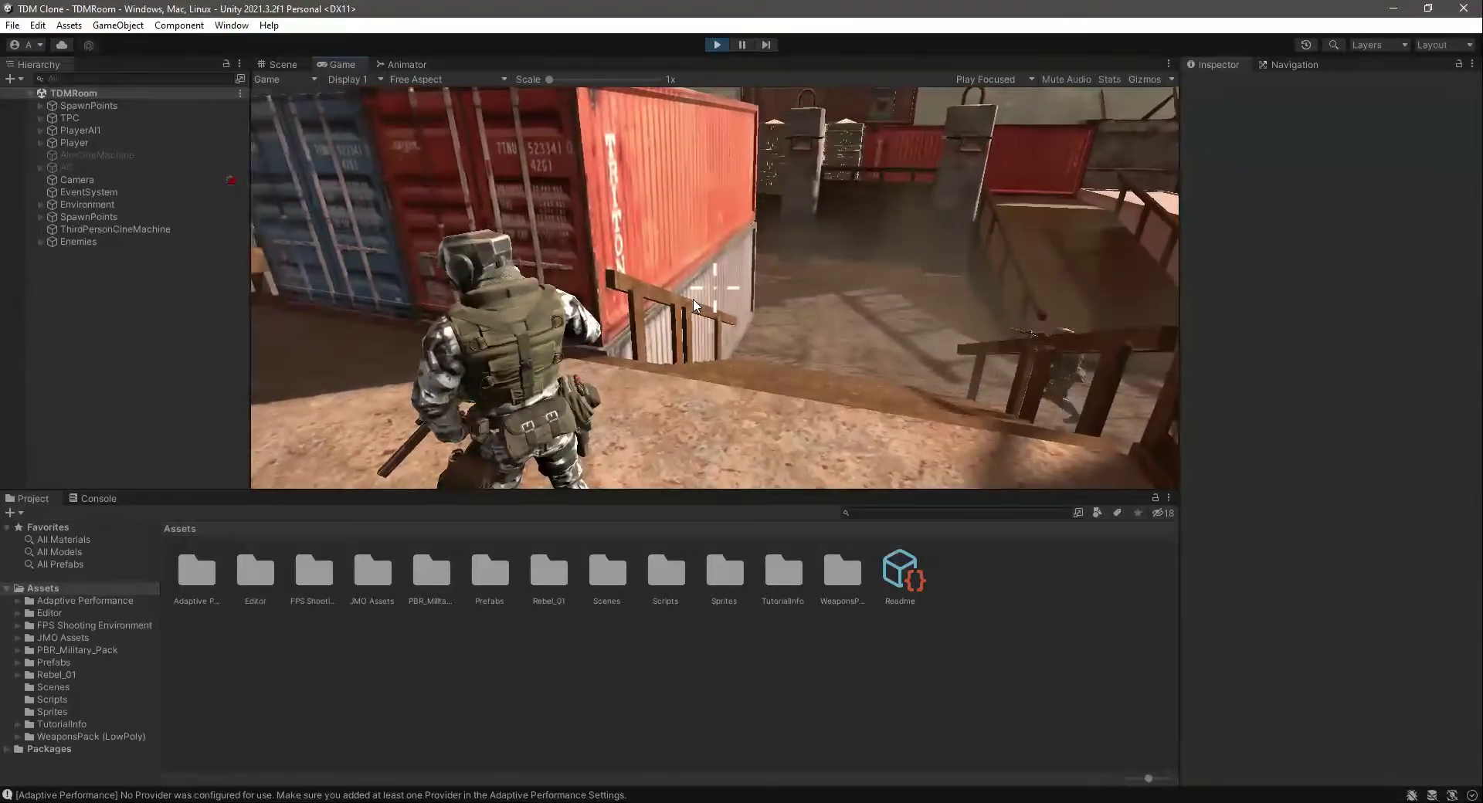
key(w)
key(w)
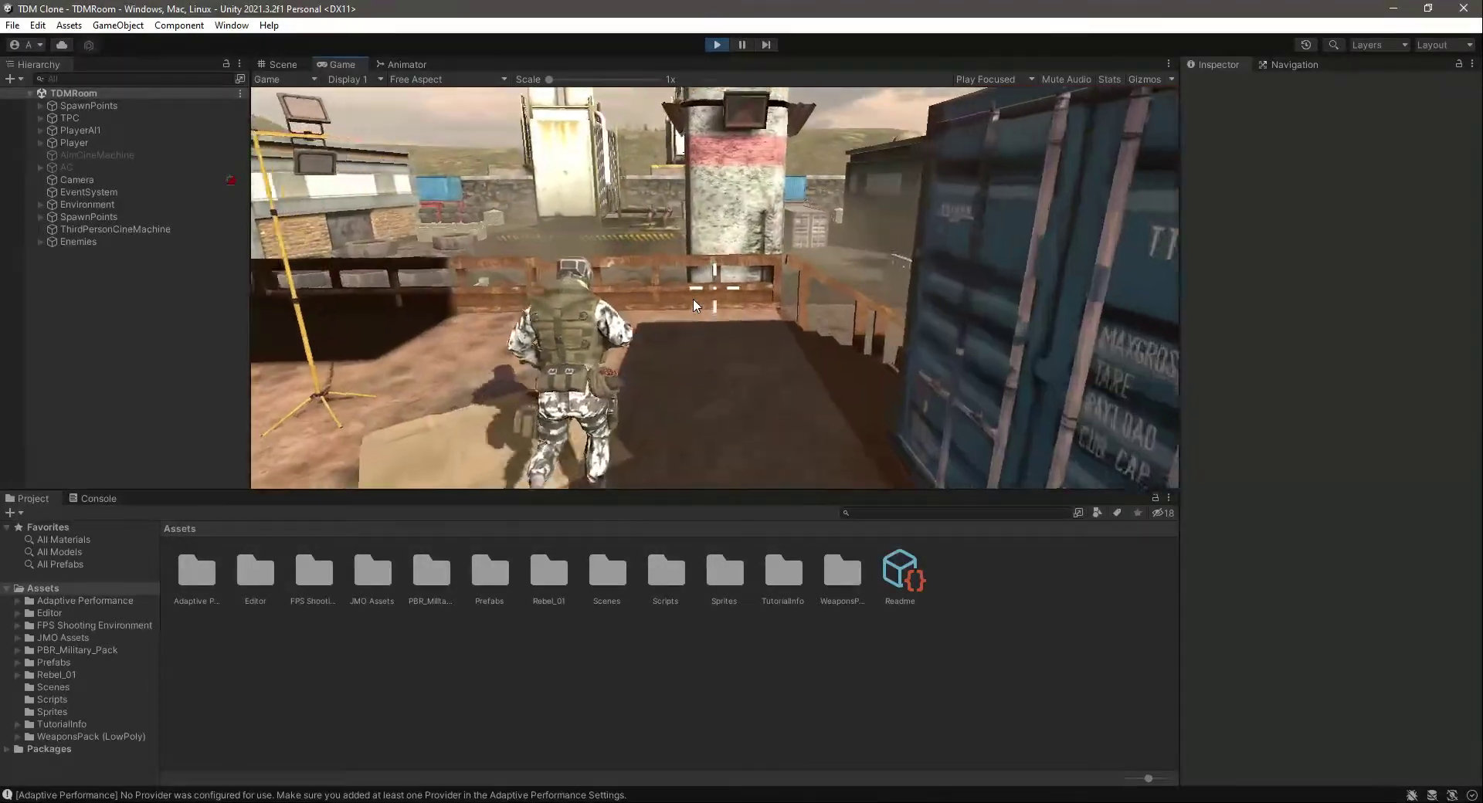
key(ctrl+p)
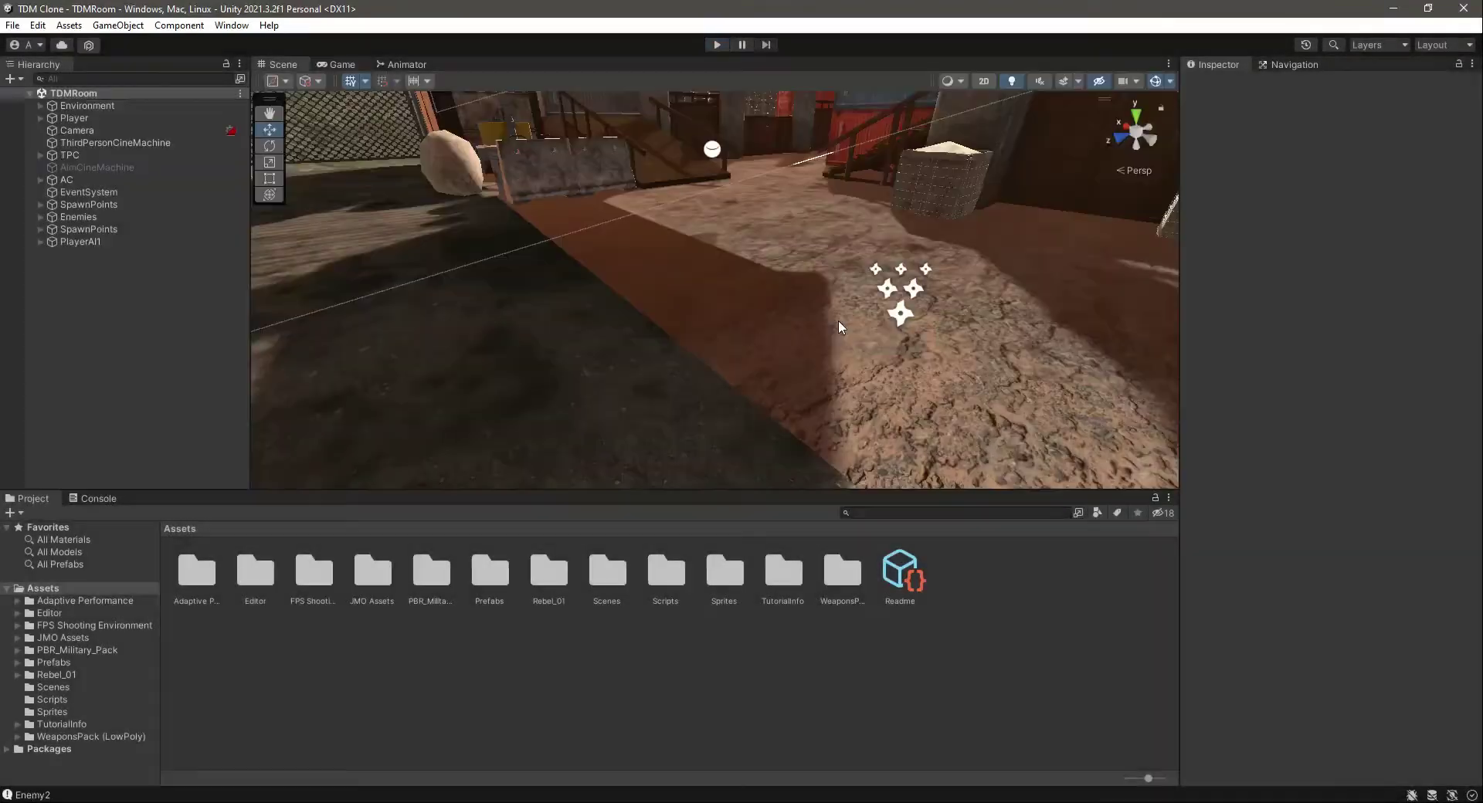
- Clear the logged Console messages and return to the project assets
click(98, 499)
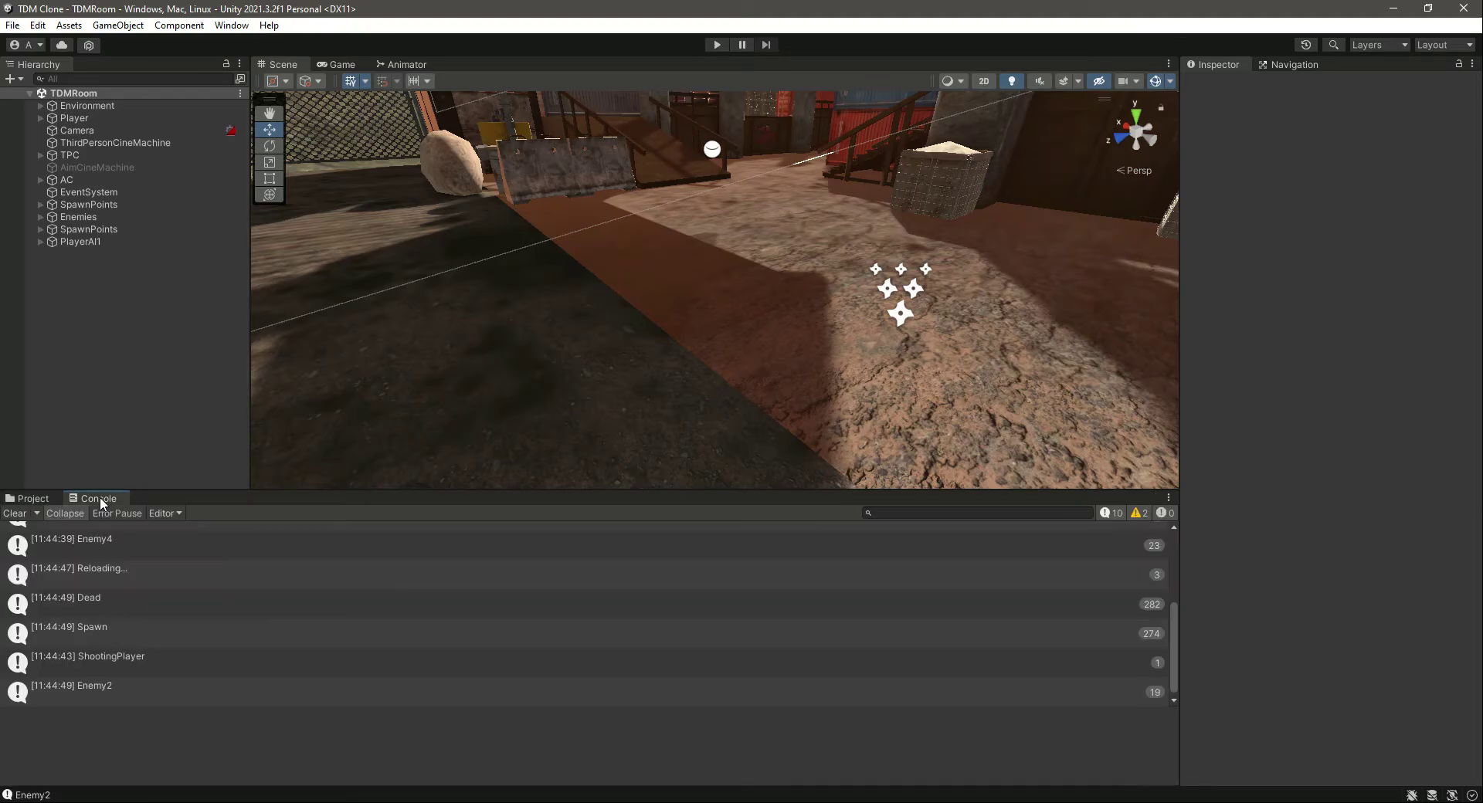
click(13, 513)
click(29, 499)
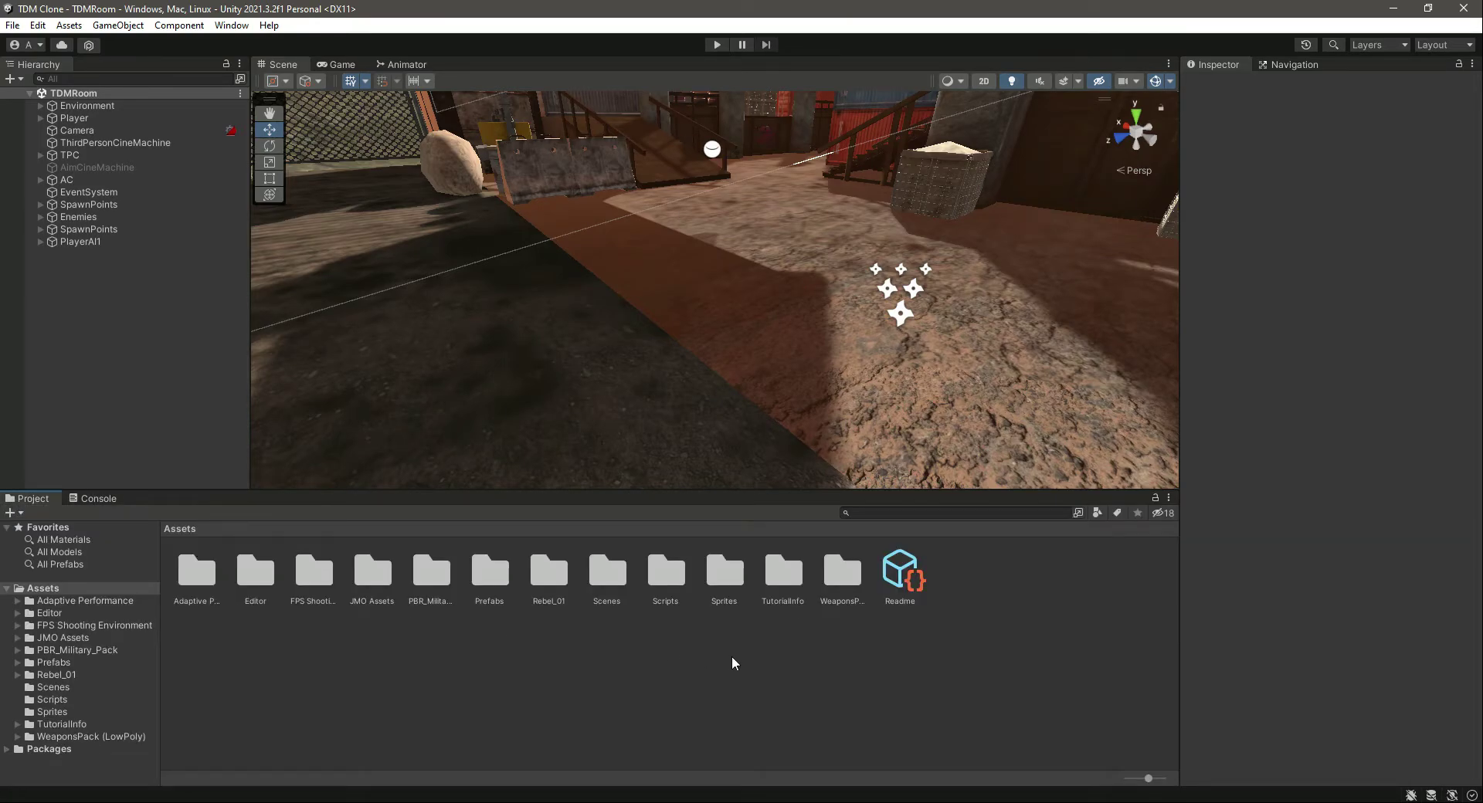
- Open the PlayerAI script attached to the PlayerAI1 character for editing in Visual Studio Code
double_click(76, 241)
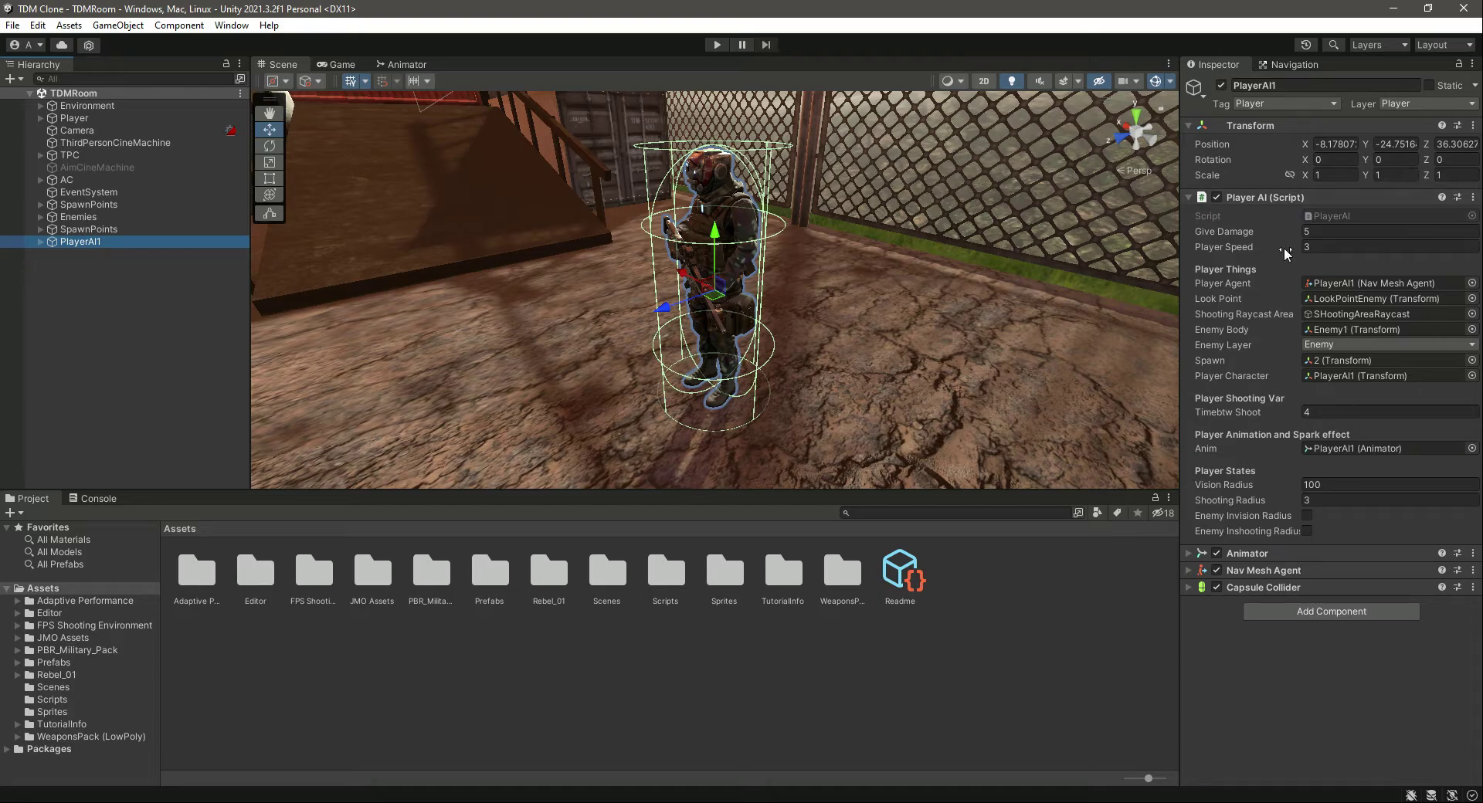
click(1373, 213)
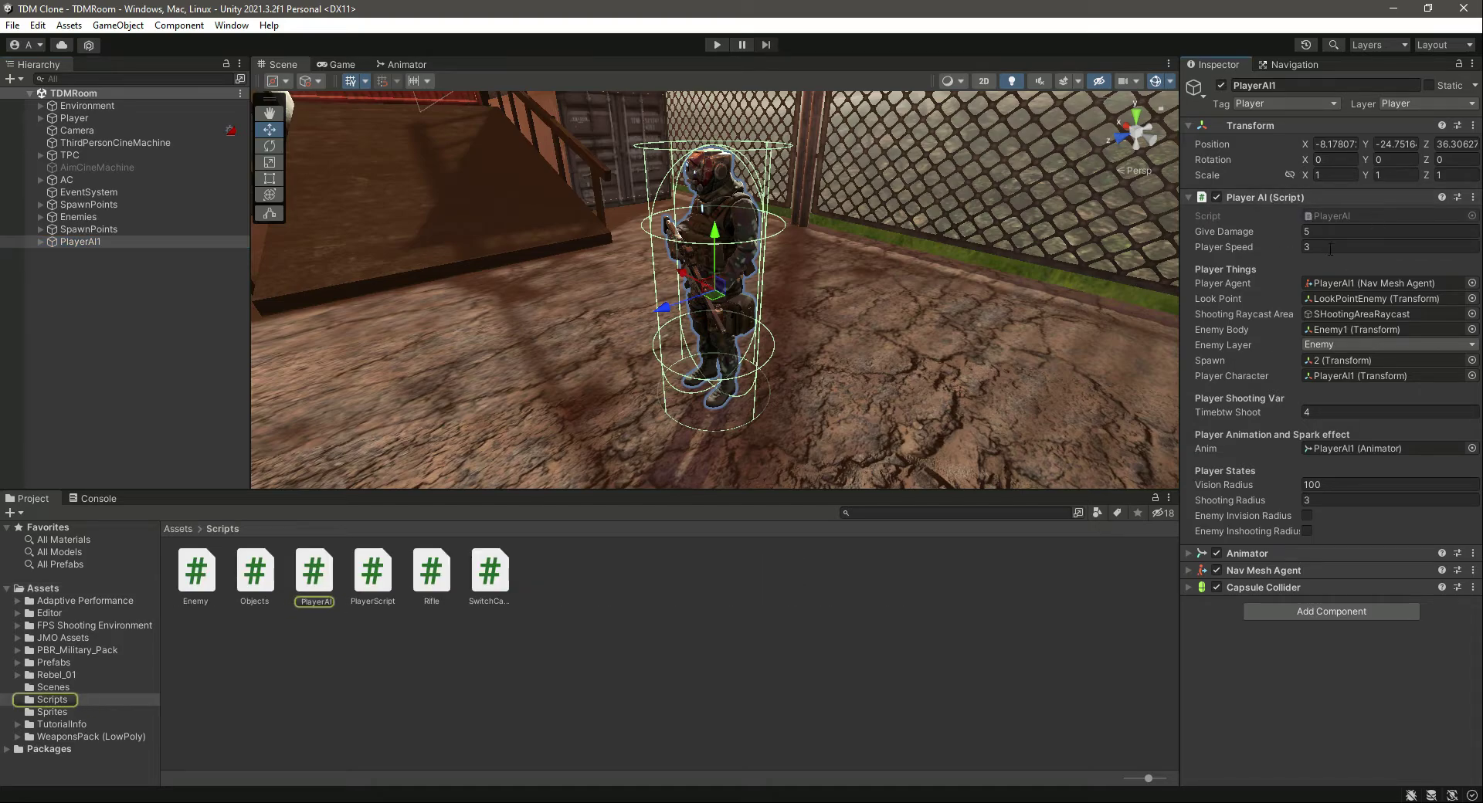
click(314, 574)
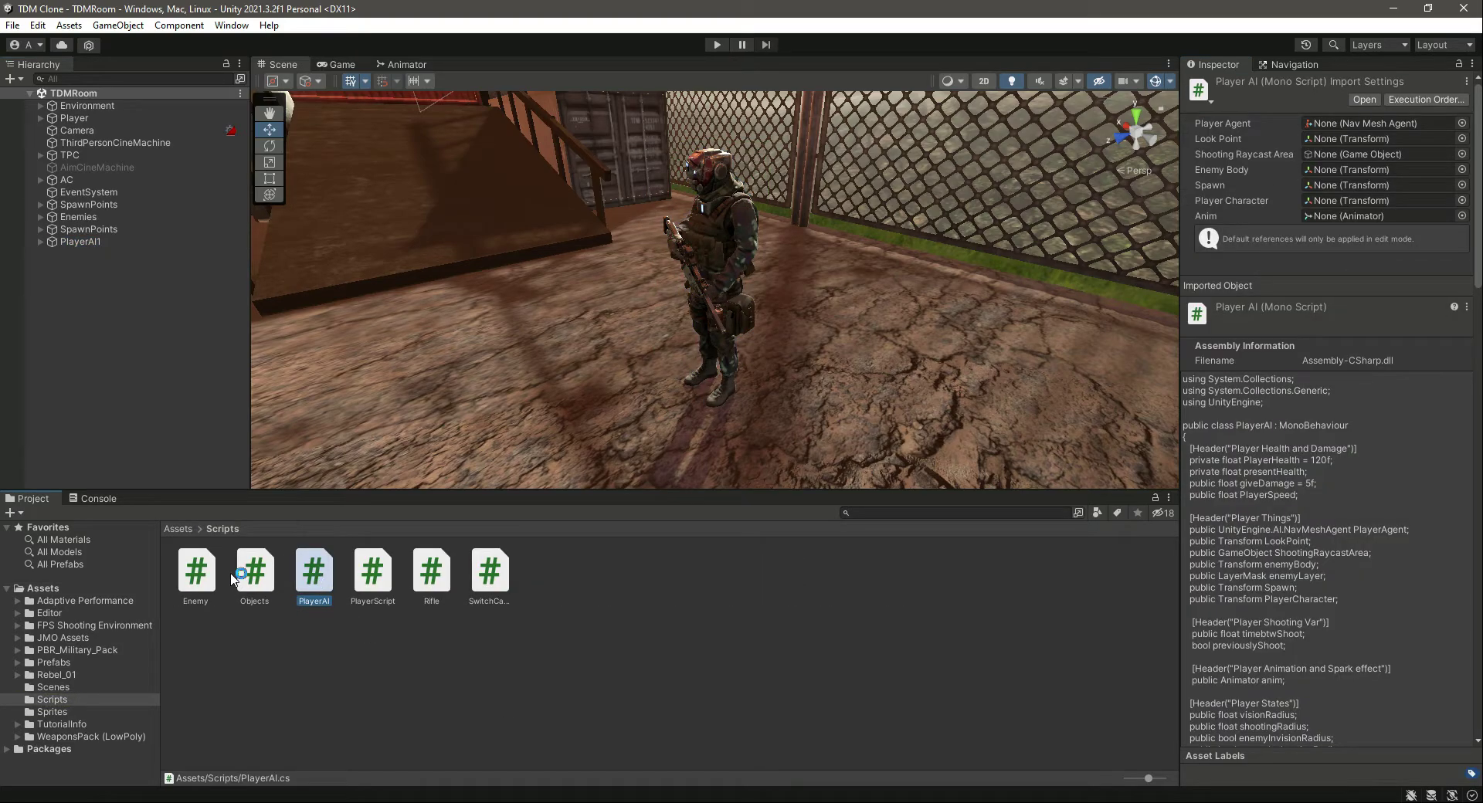
key(Return)
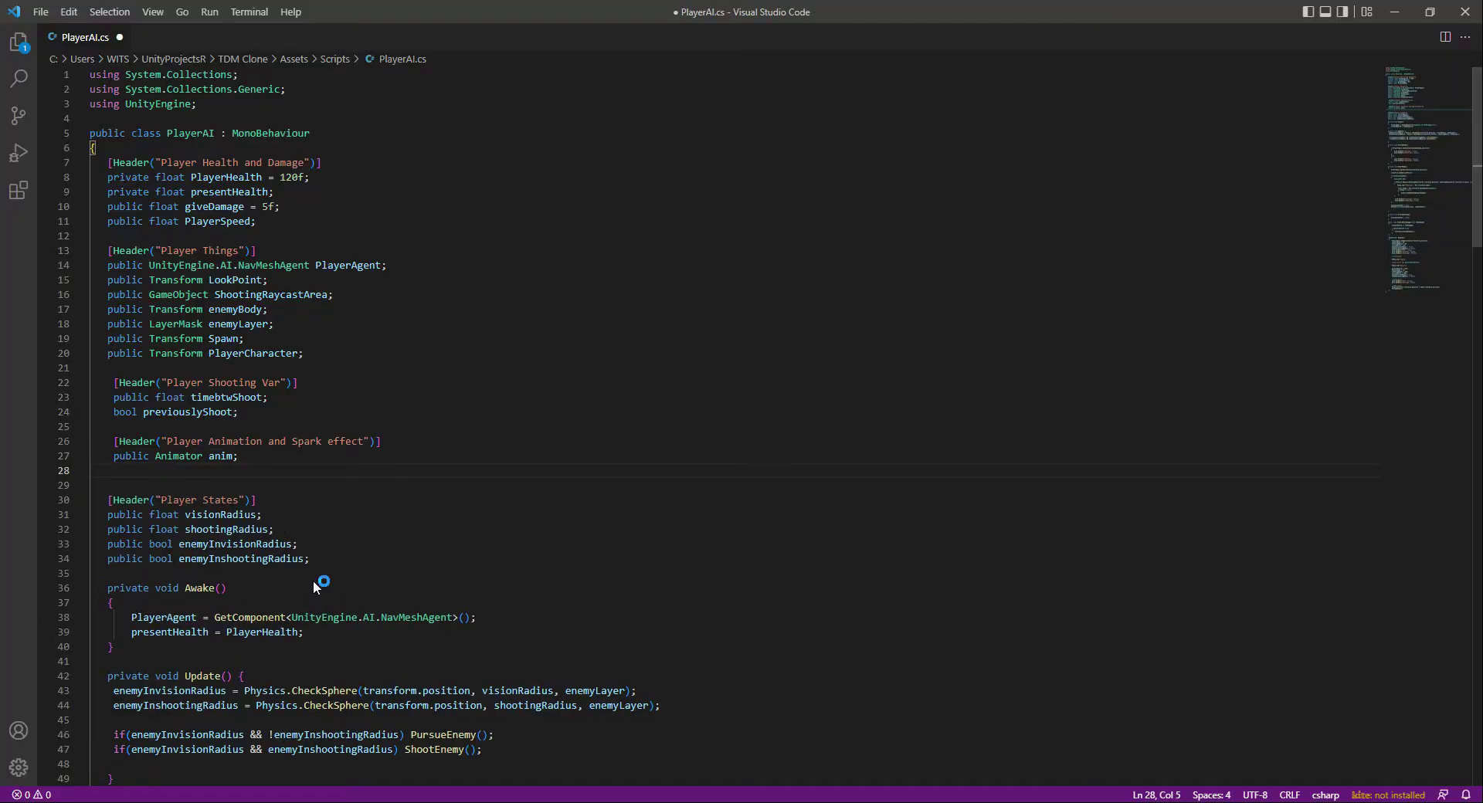
- Declare "public ParticleSystem muzzleSpark;" below the Animator variable in the PlayerAI class and save the script
text(public PArticle)
key(Left)
key(Left)
key(Left)
key(Left)
key(Left)
key(Left)
key(BackSpace)
text(a)
key(End)
text(Sy)
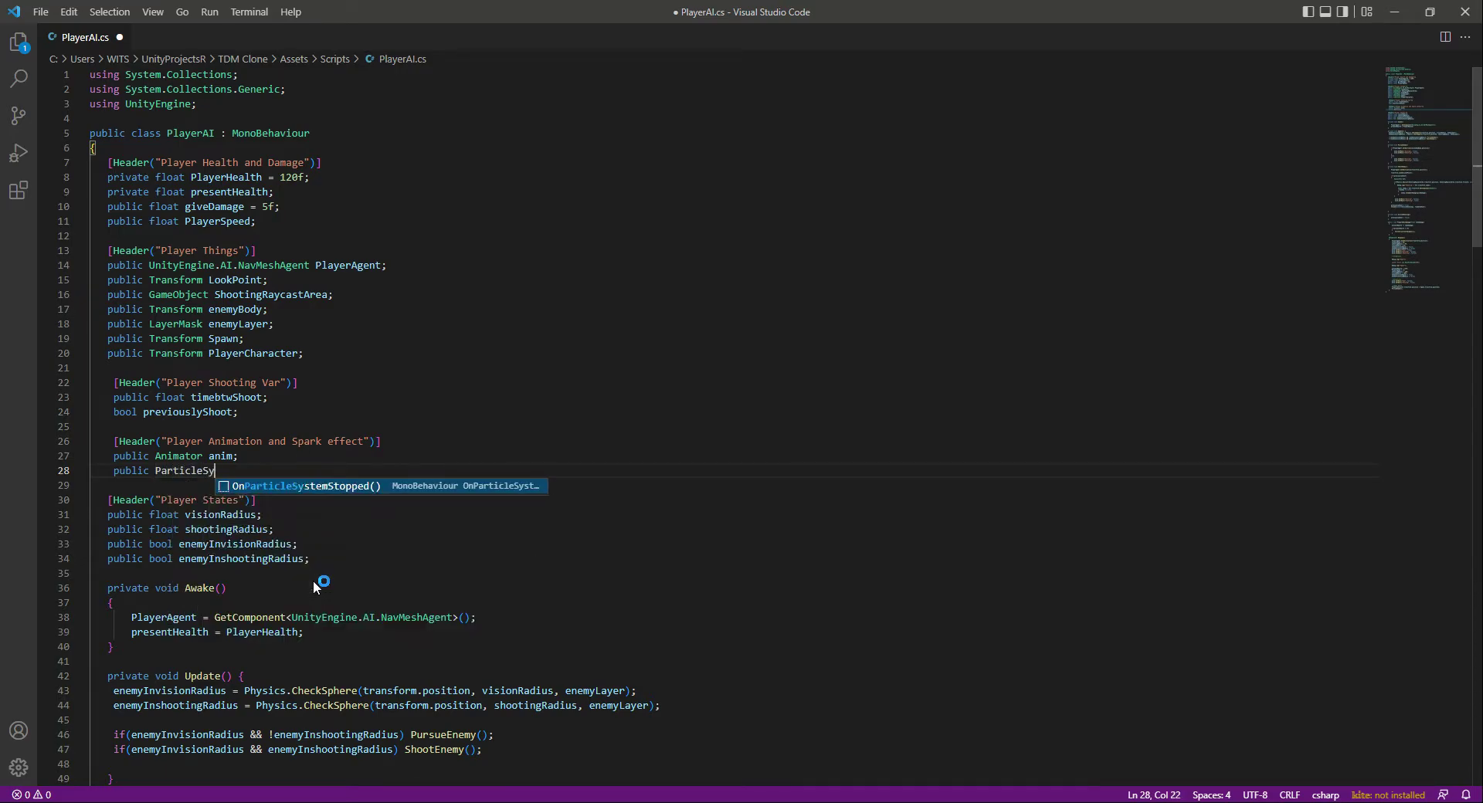
text(stem )
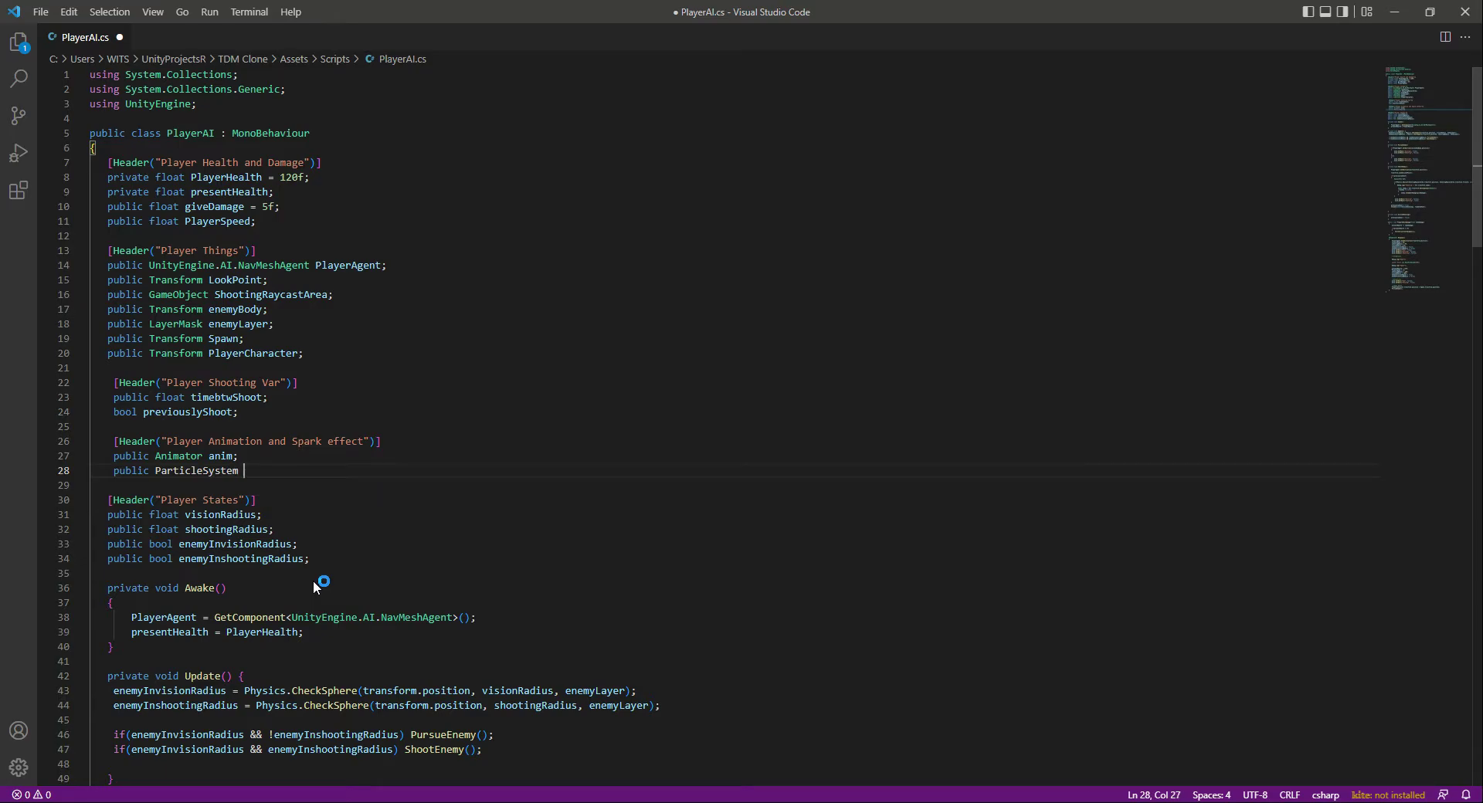
text(muzzleSpark;)
key(ctrl+s)
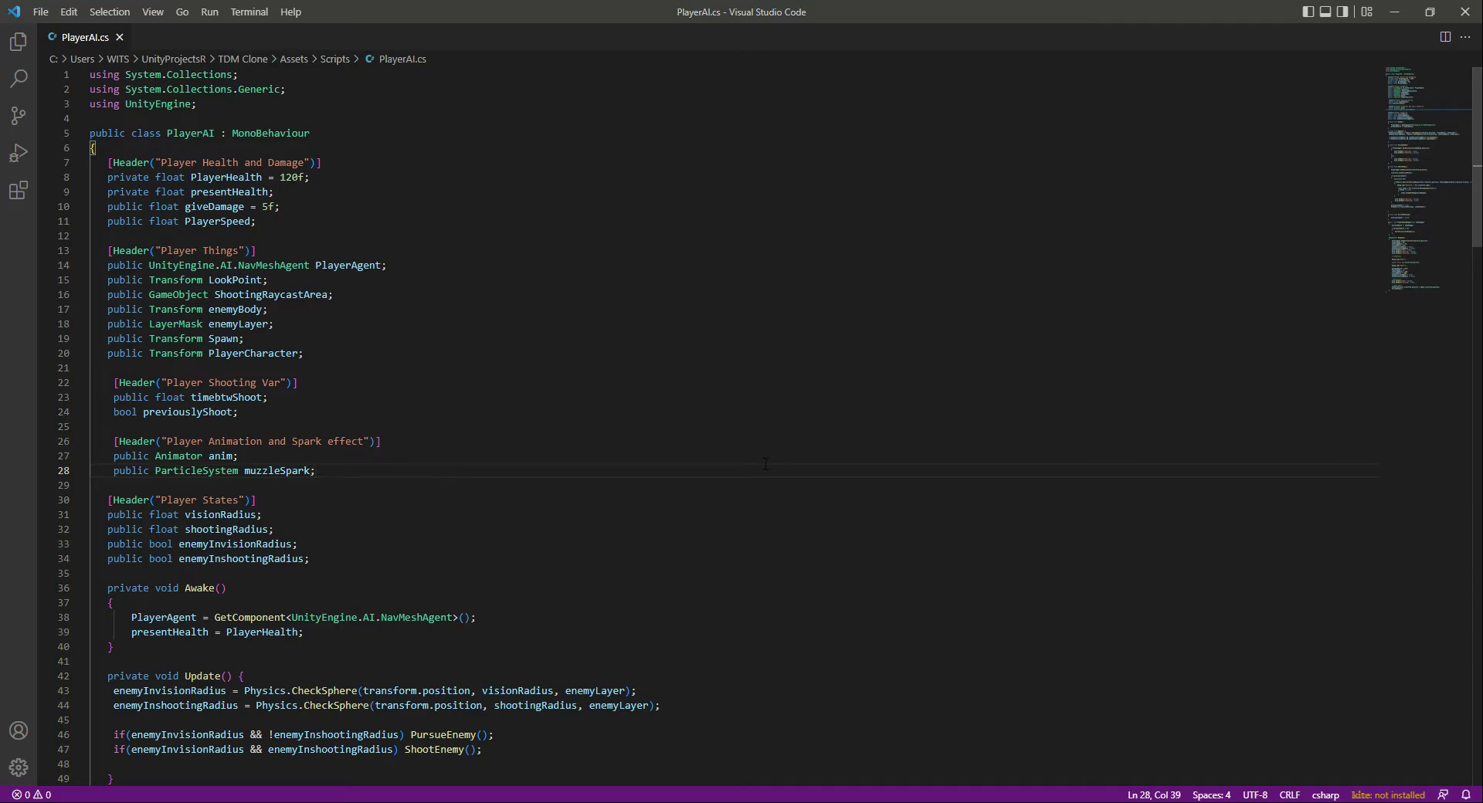
- Add "muzzleSpark.Play();" above the RaycastHit line inside ShootEnemy's if(!previouslyShoot) block and save the script
scroll(764, 464, down, 10)
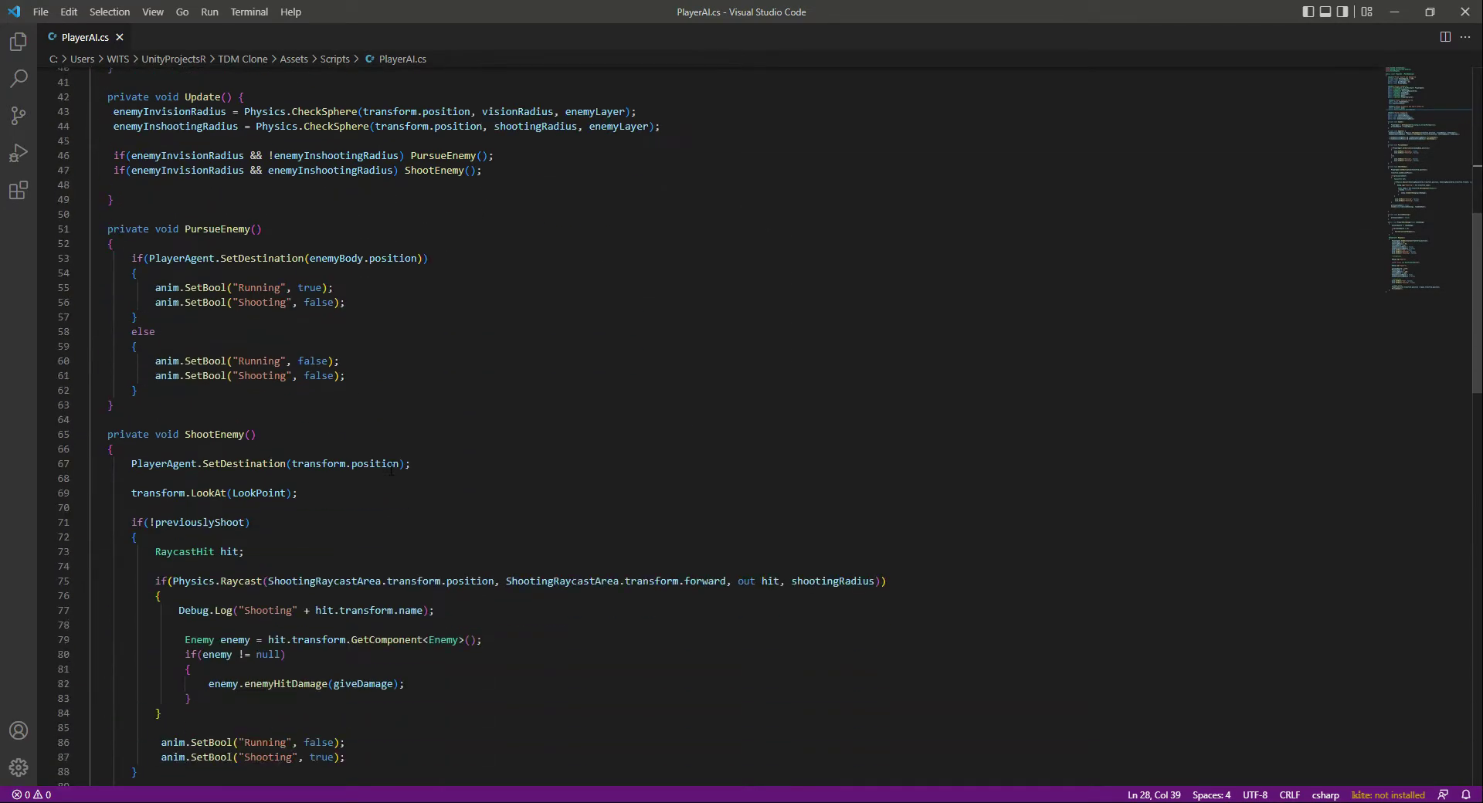
scroll(390, 469, down, 3)
click(283, 393)
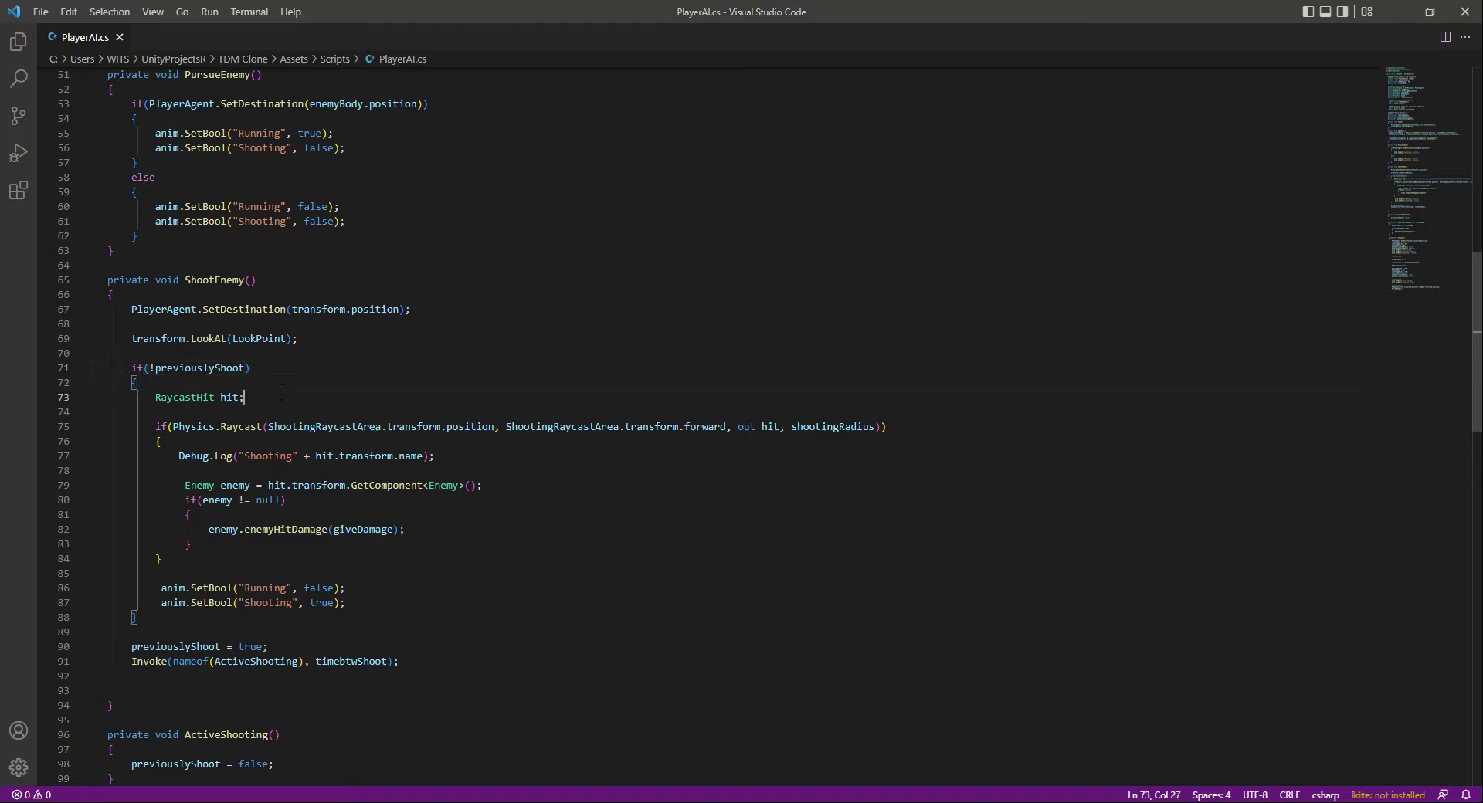
key(Up)
key(Home)
key(End)
key(Return)
key(Return)
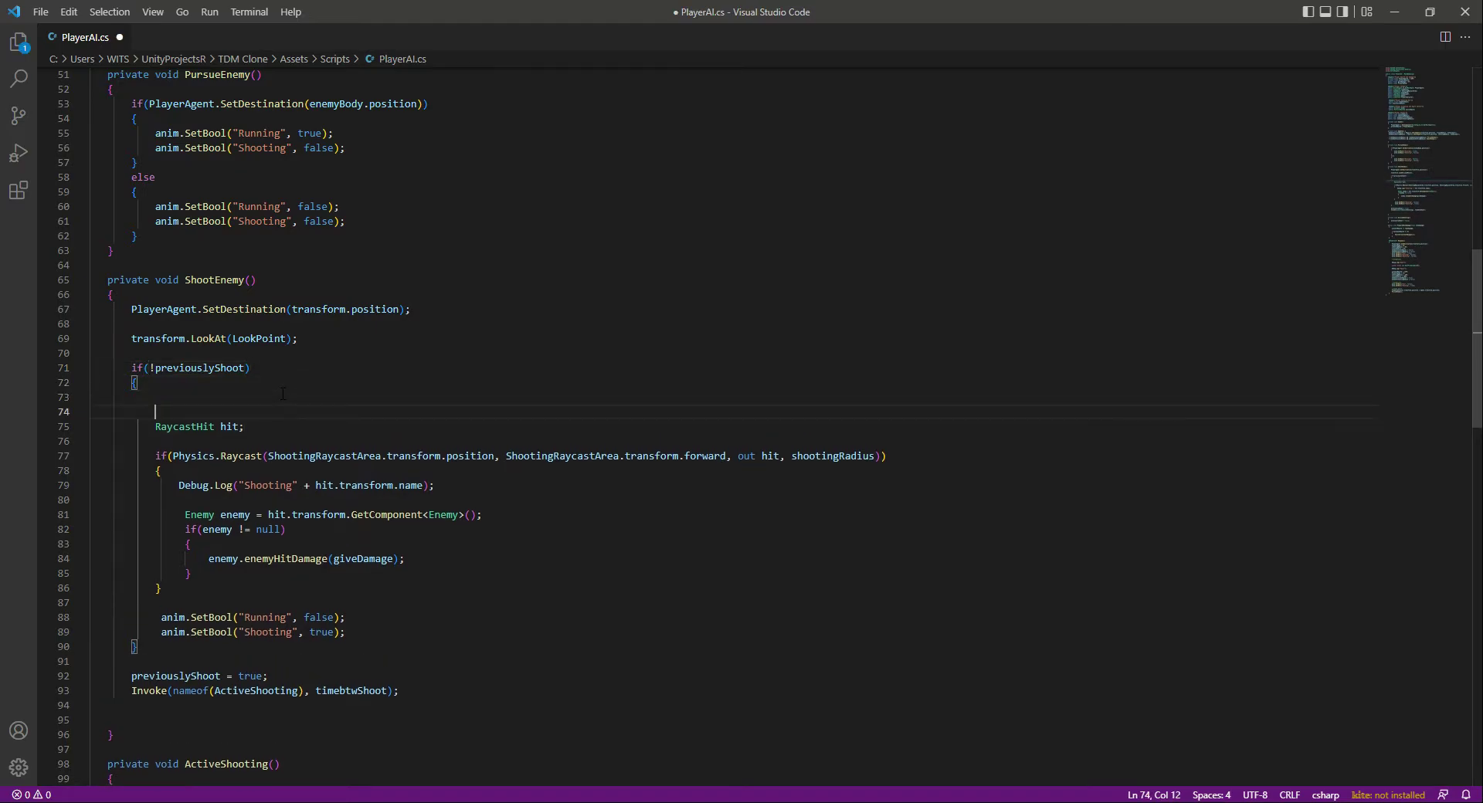
key(Up)
key(Return)
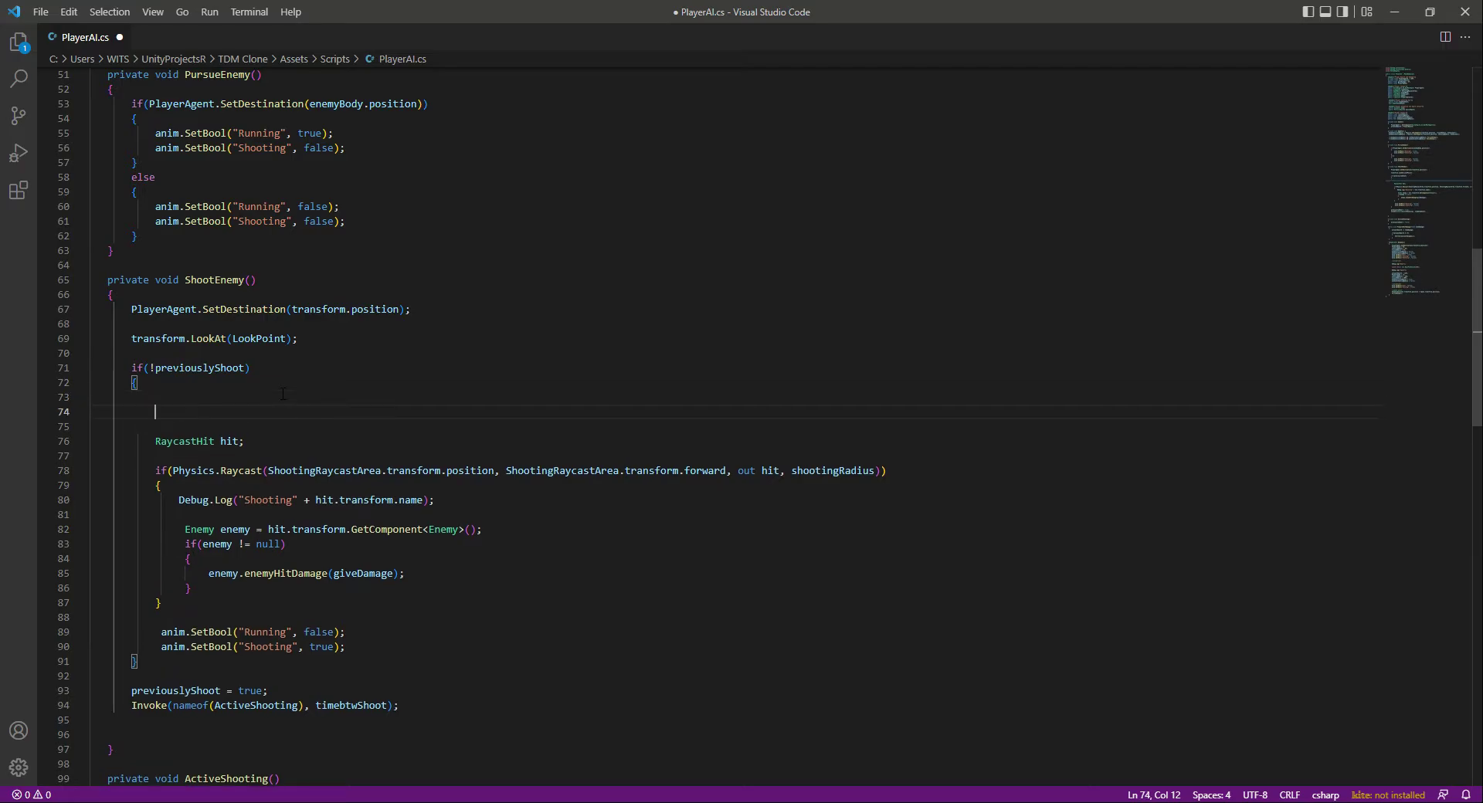
text(muzzle)
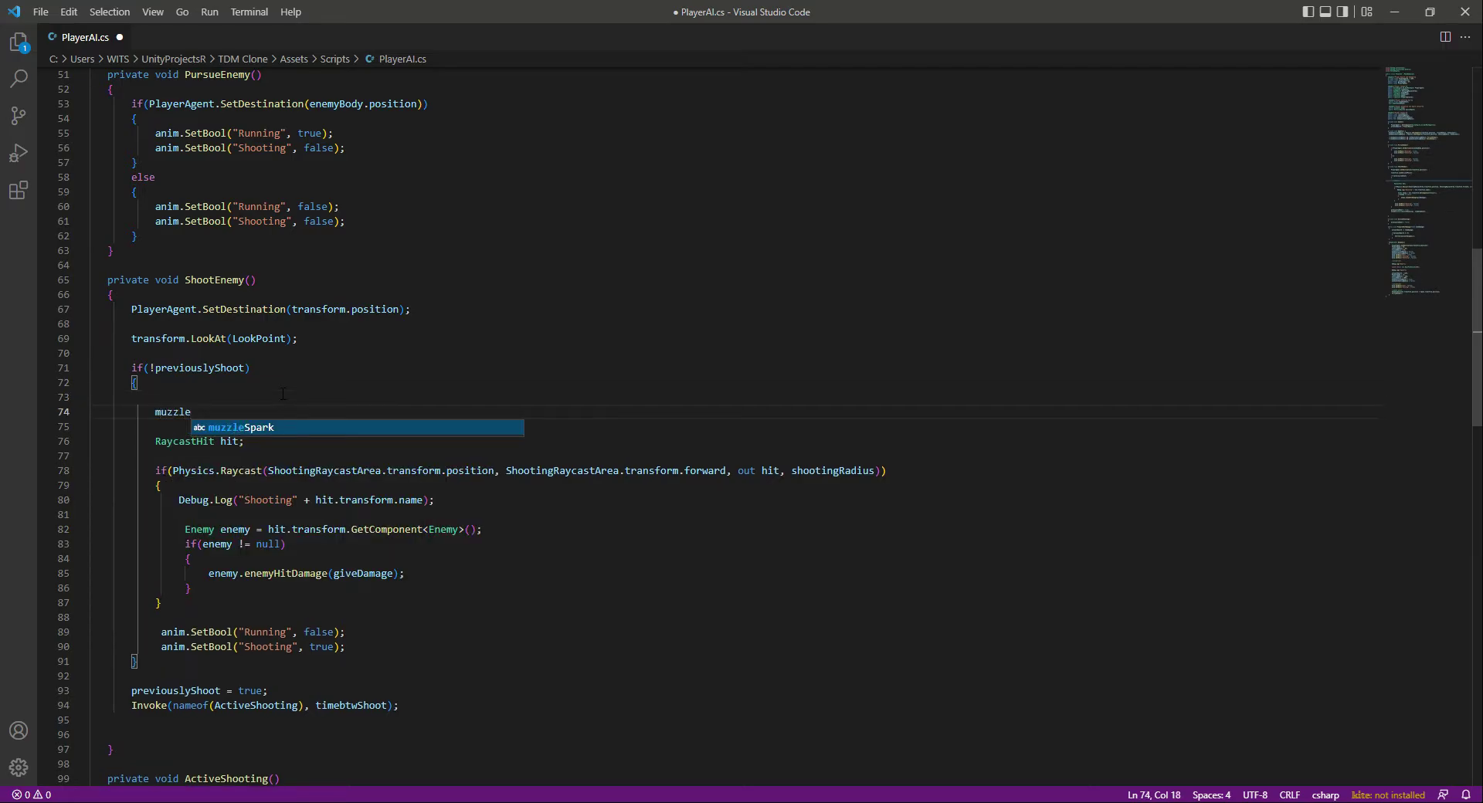
key(Tab)
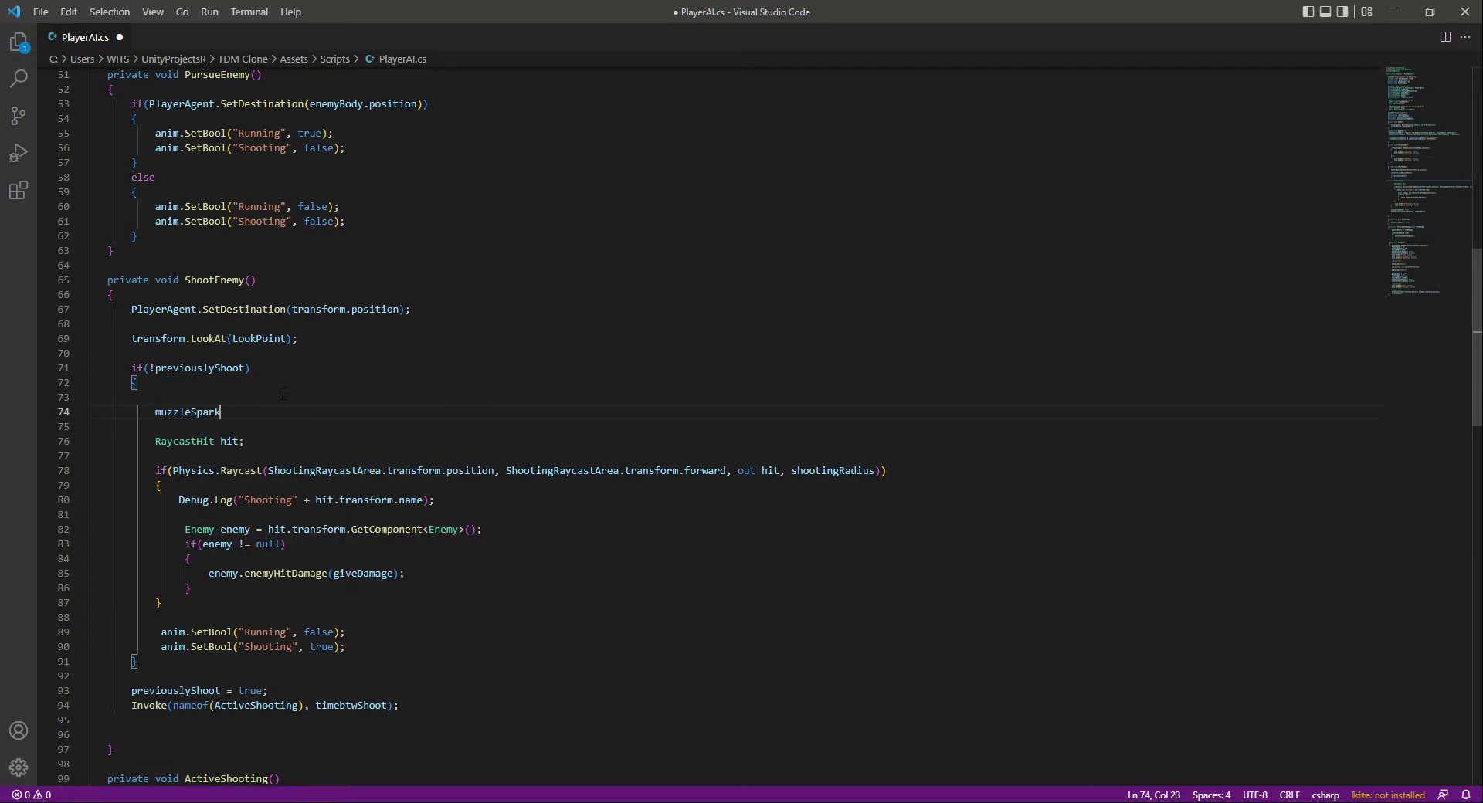
text(.Pay)
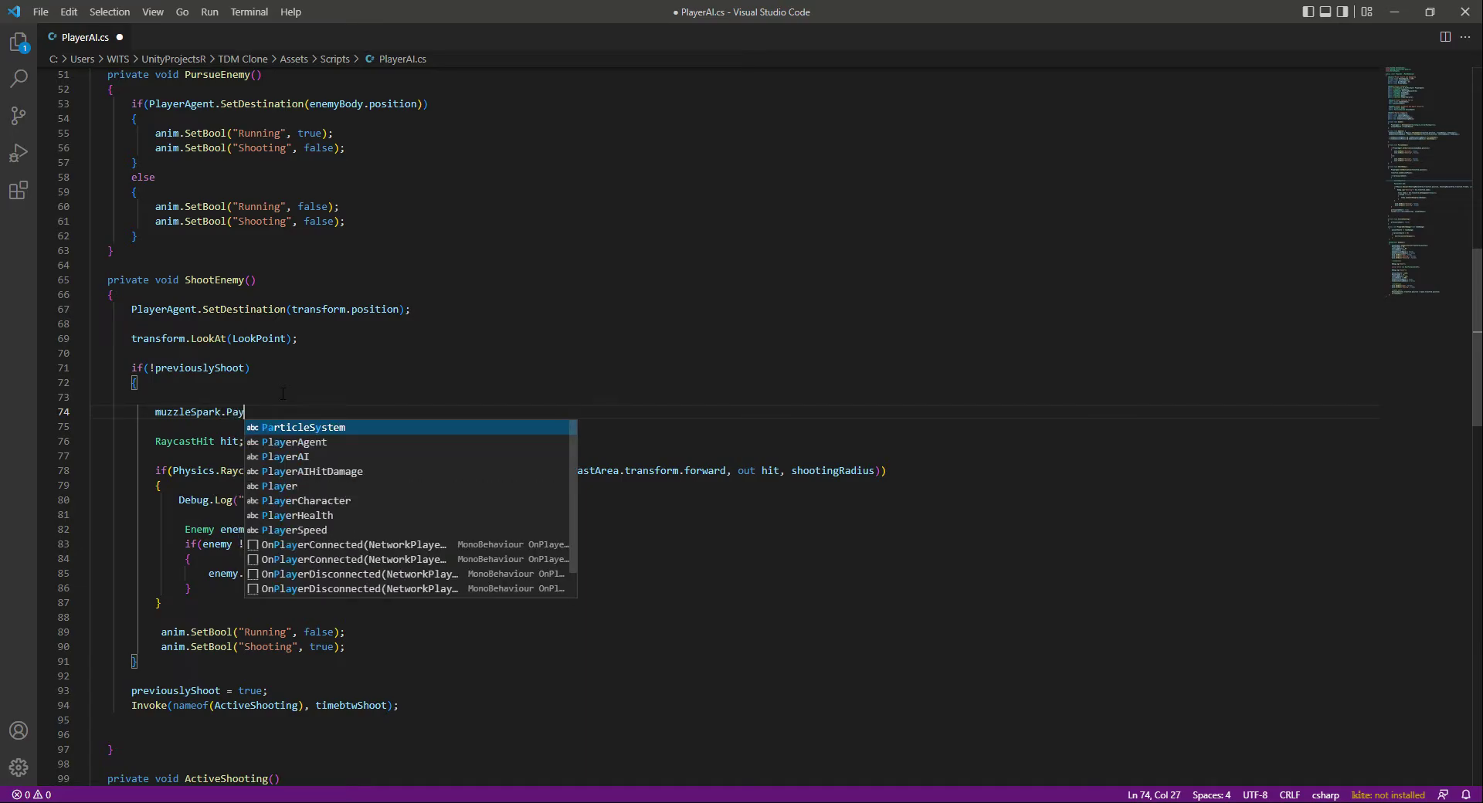
text(lay()
key(Escape)
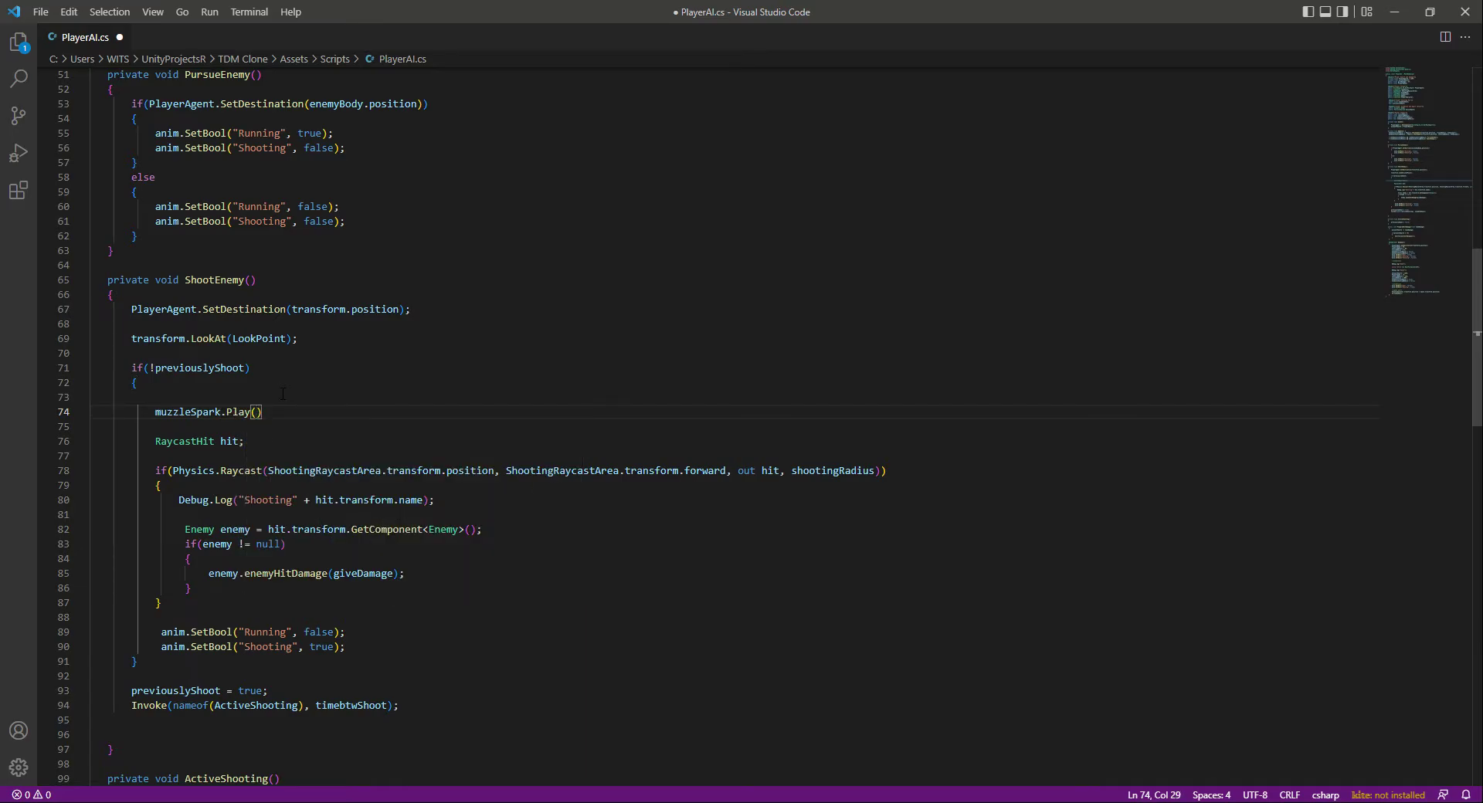
text(;)
key(ctrl+s)
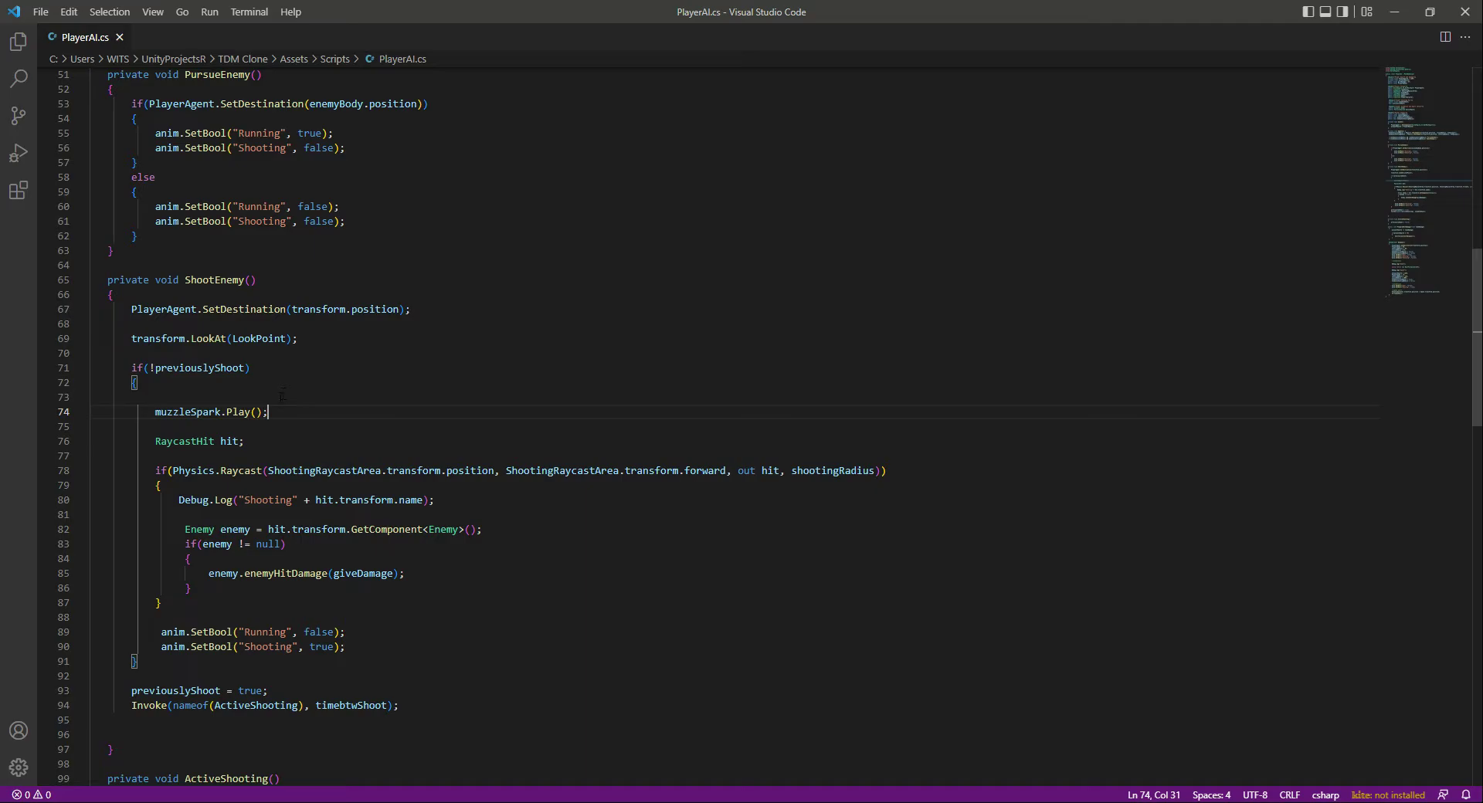
- Review the whole ShootEnemy method and switch back to Unity
drag(107, 280, 114, 749)
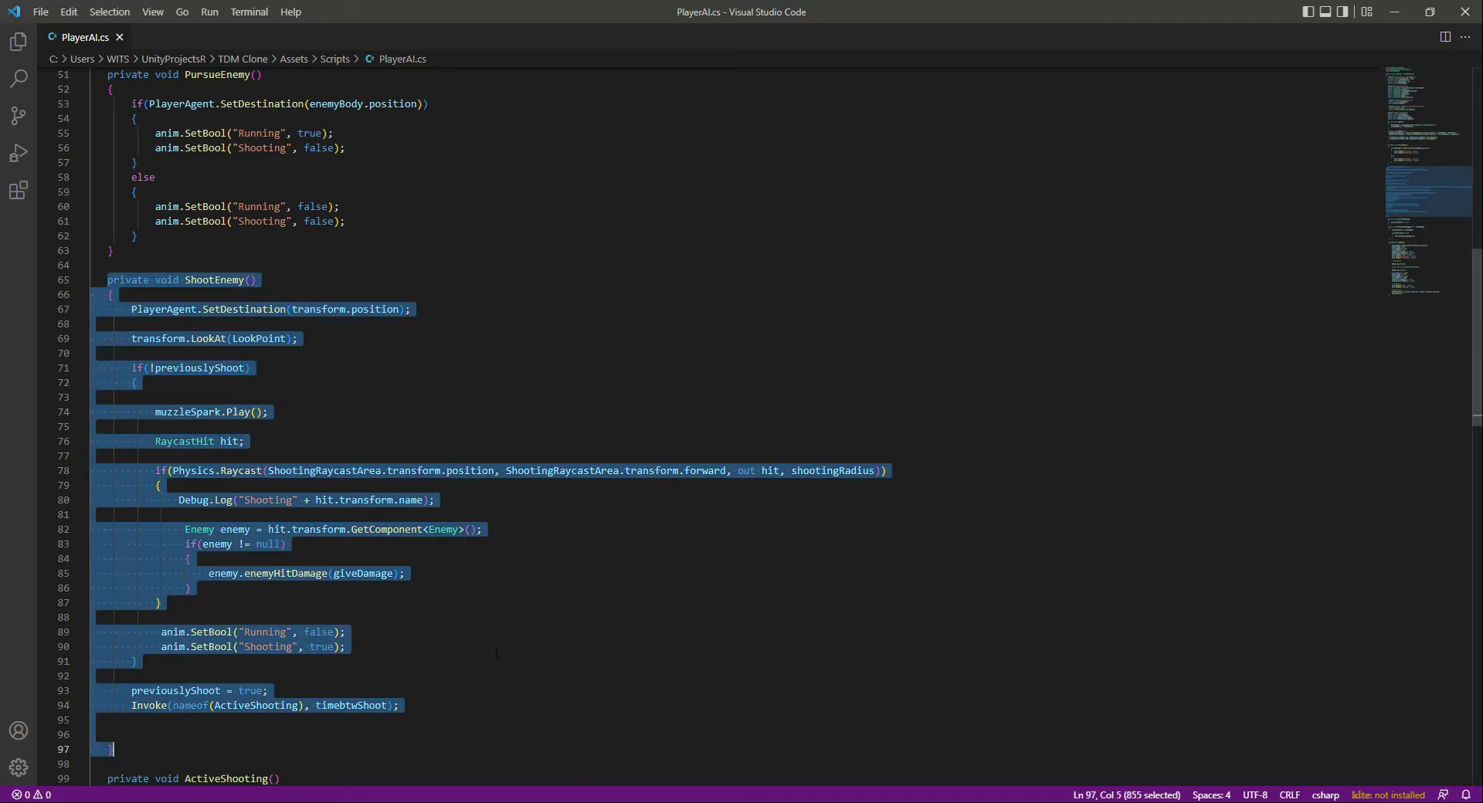
click(498, 650)
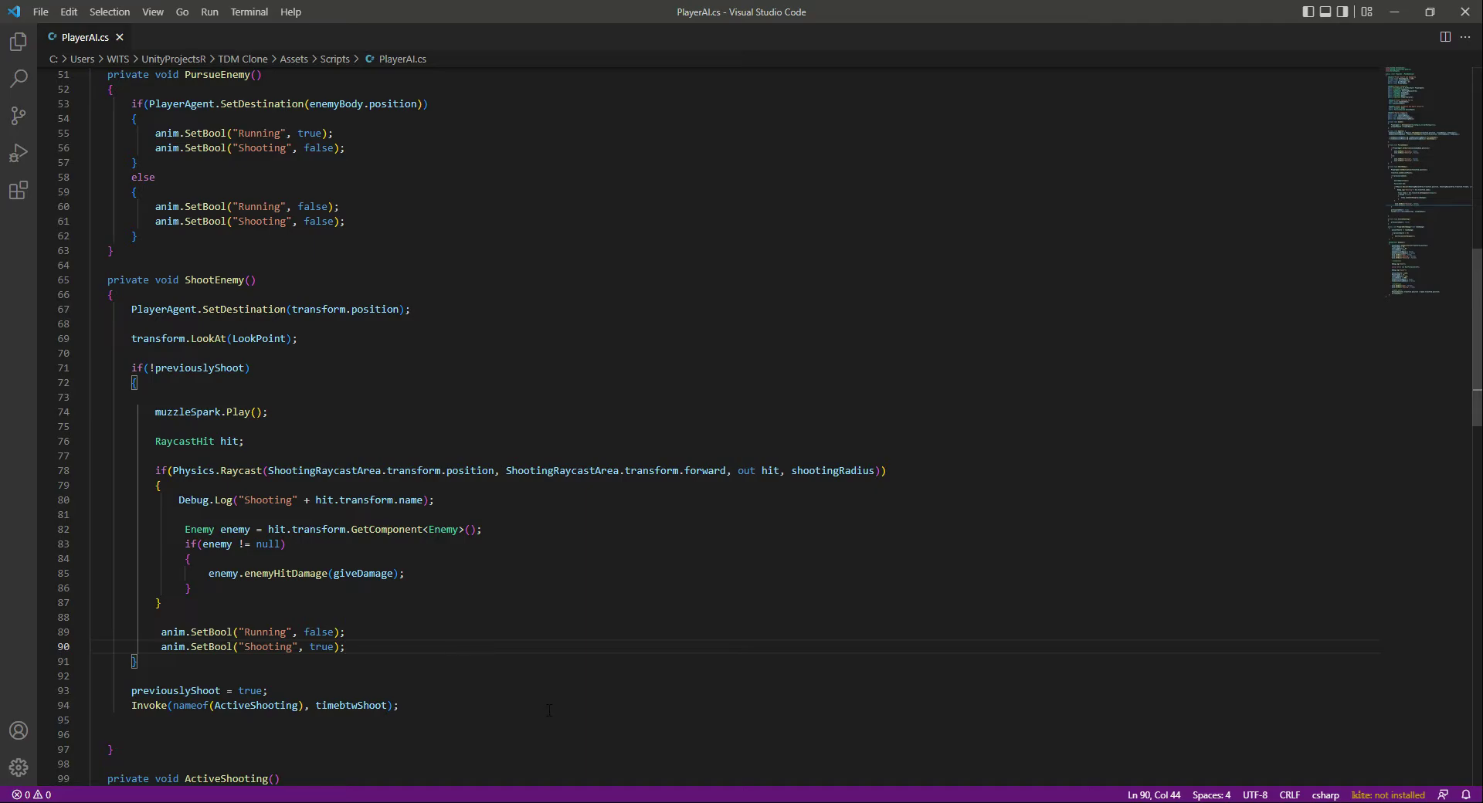
key(alt+Tab)
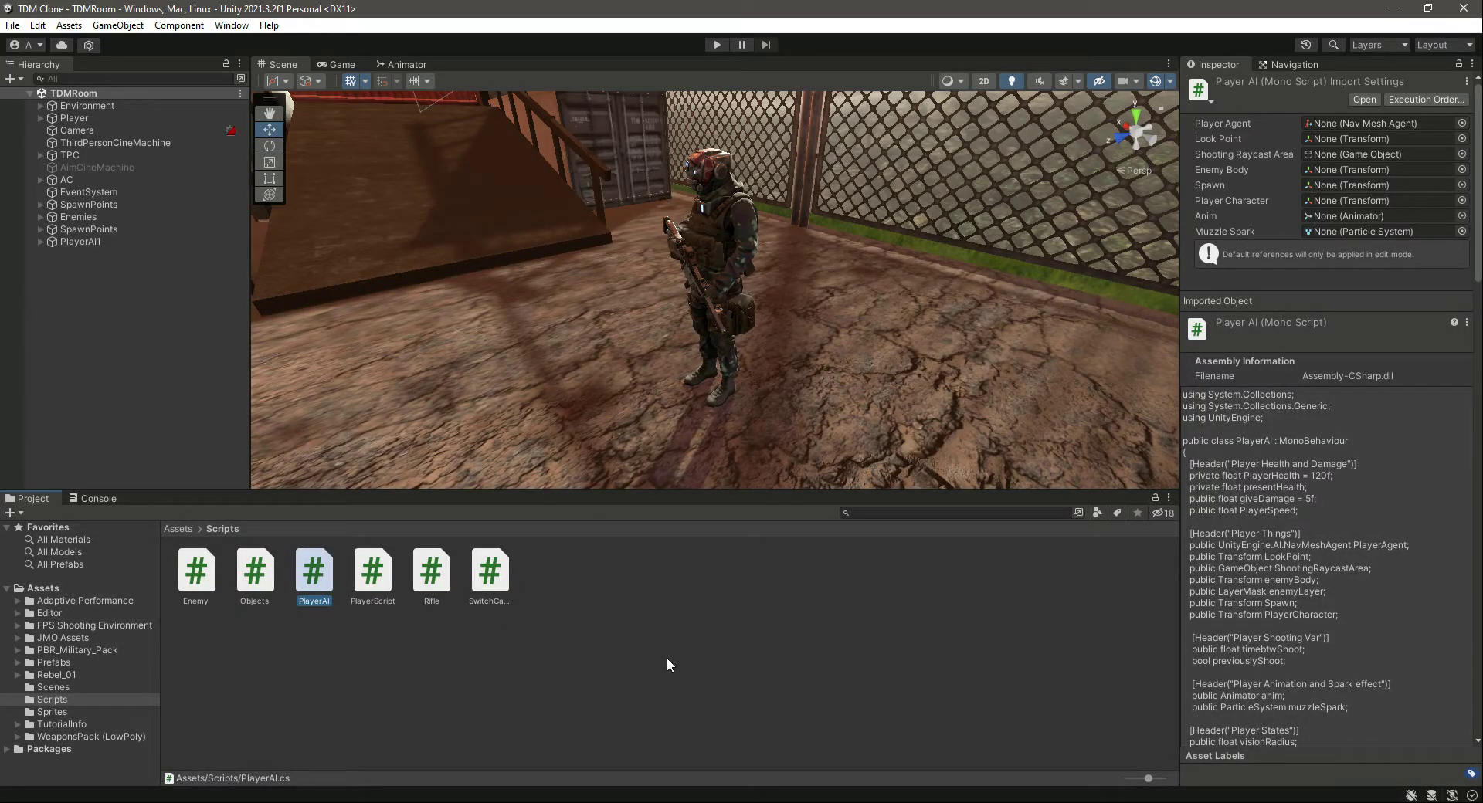
- Place the MuzzleSpark prefab from Prefabs/Effects as a child of Tommy_gun_mesh within PlayerAI1's Body
click(669, 665)
click(40, 241)
click(51, 253)
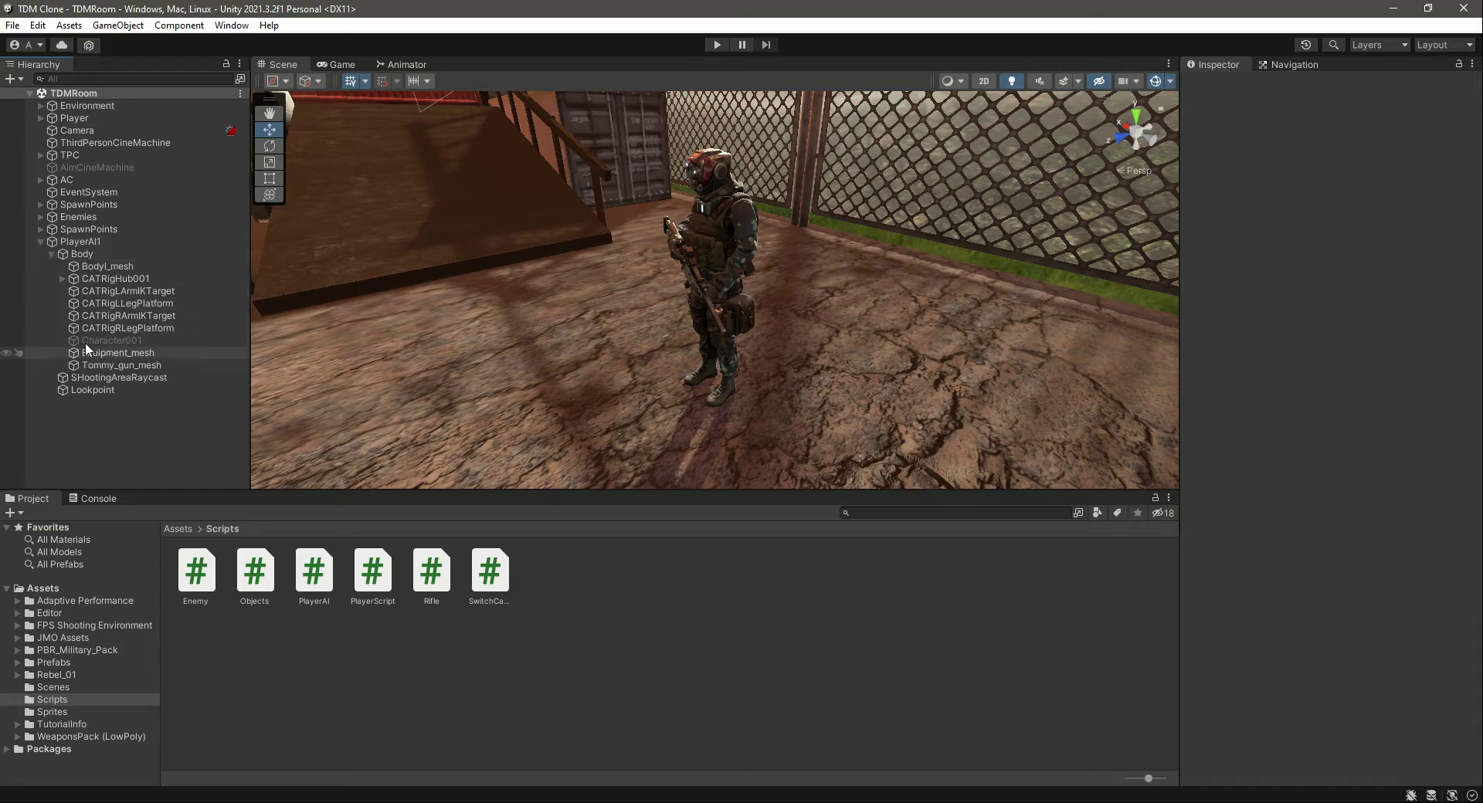
click(105, 365)
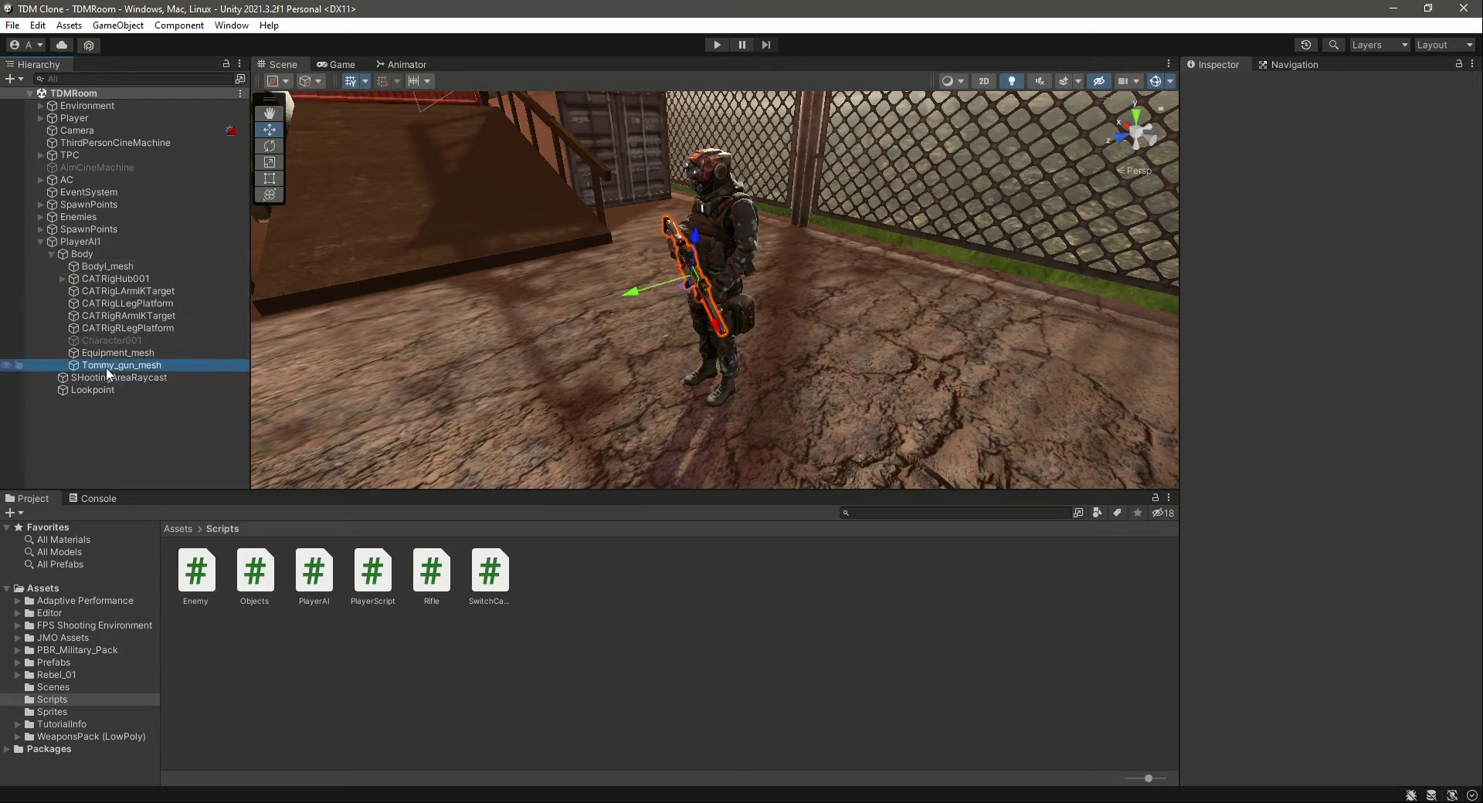
click(54, 662)
double_click(255, 572)
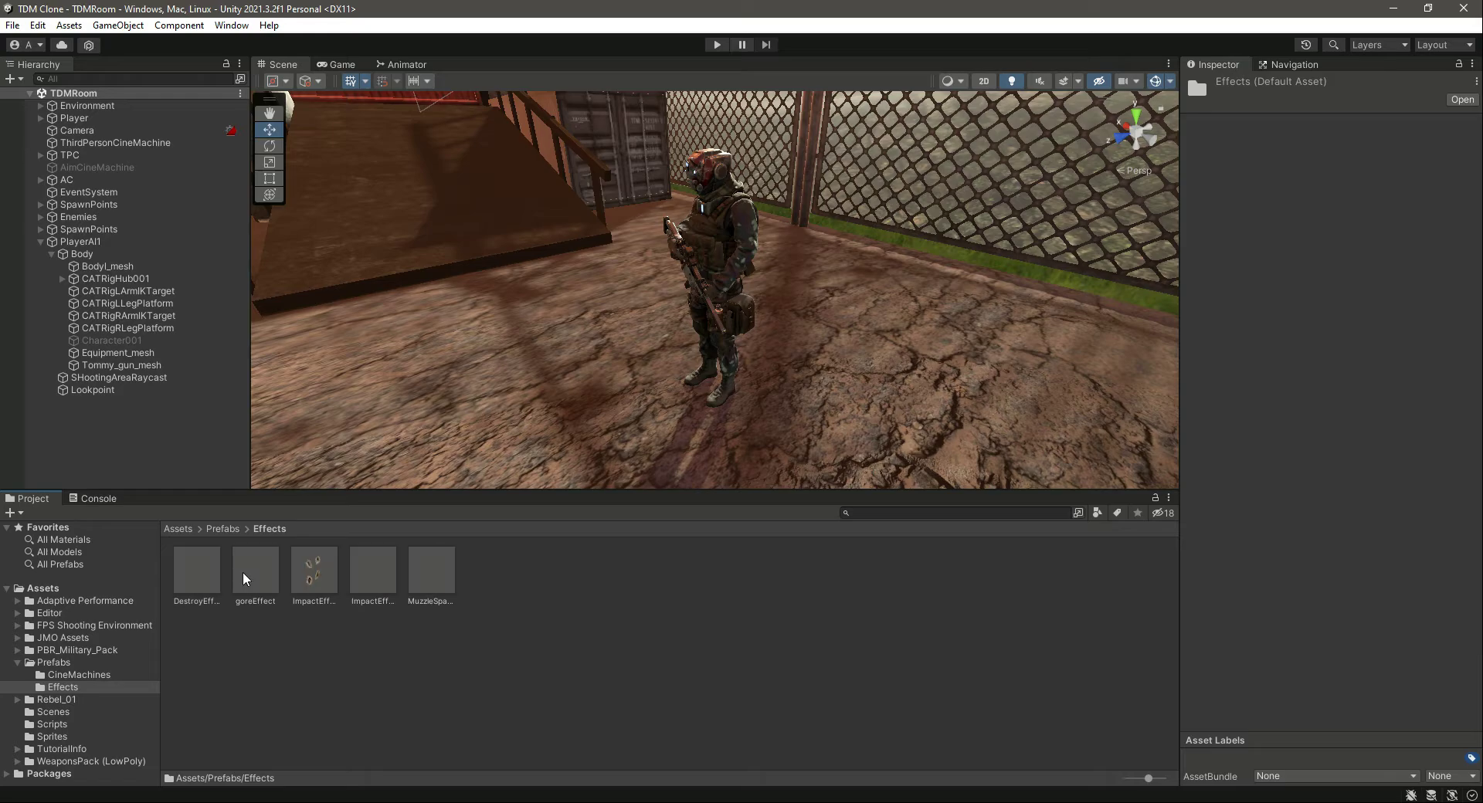
drag(431, 573, 133, 368)
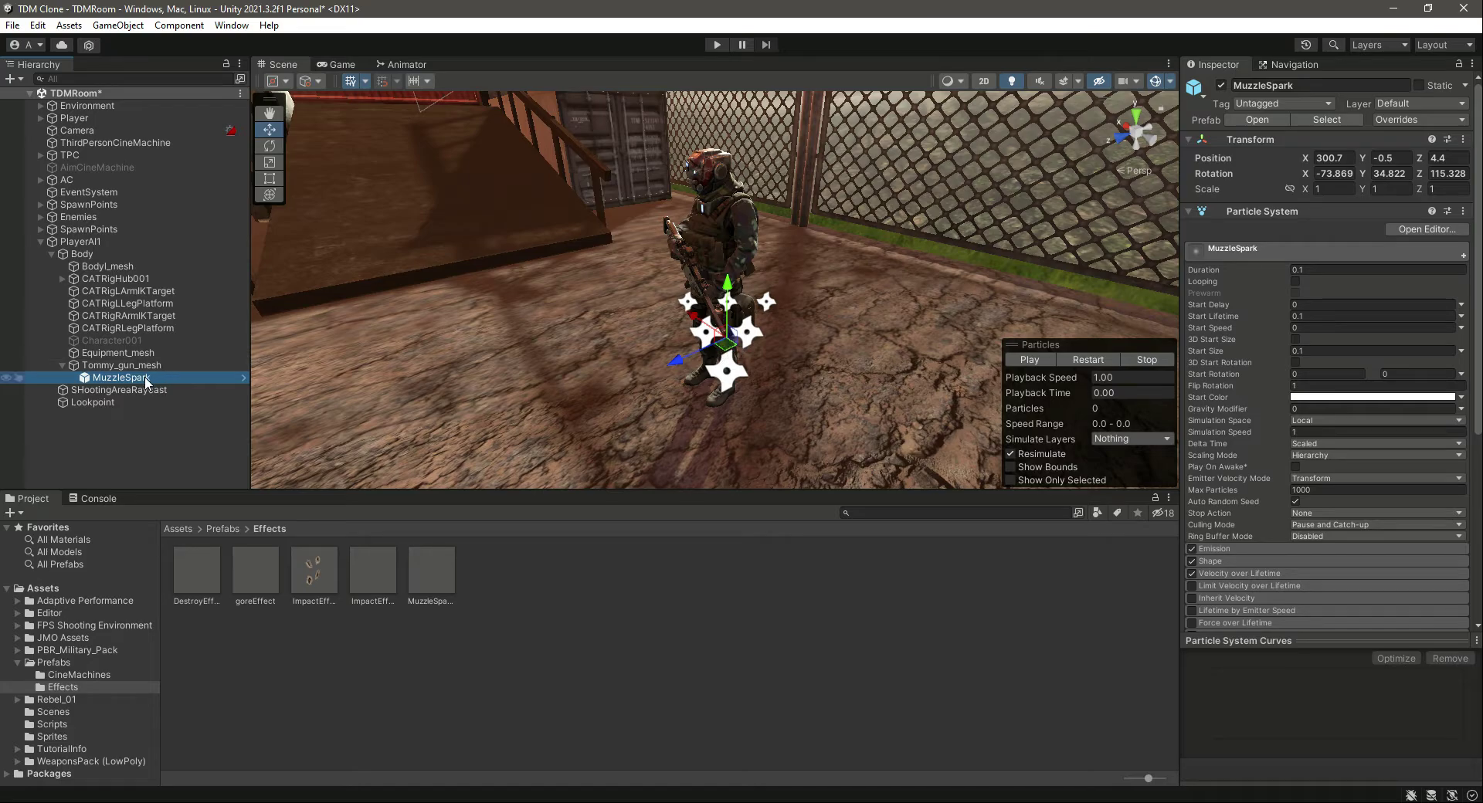
- Completely unpack the MuzzleSpark prefab instance under Tommy_gun_mesh and save the scene
right_click(147, 382)
mouse_move(255, 476)
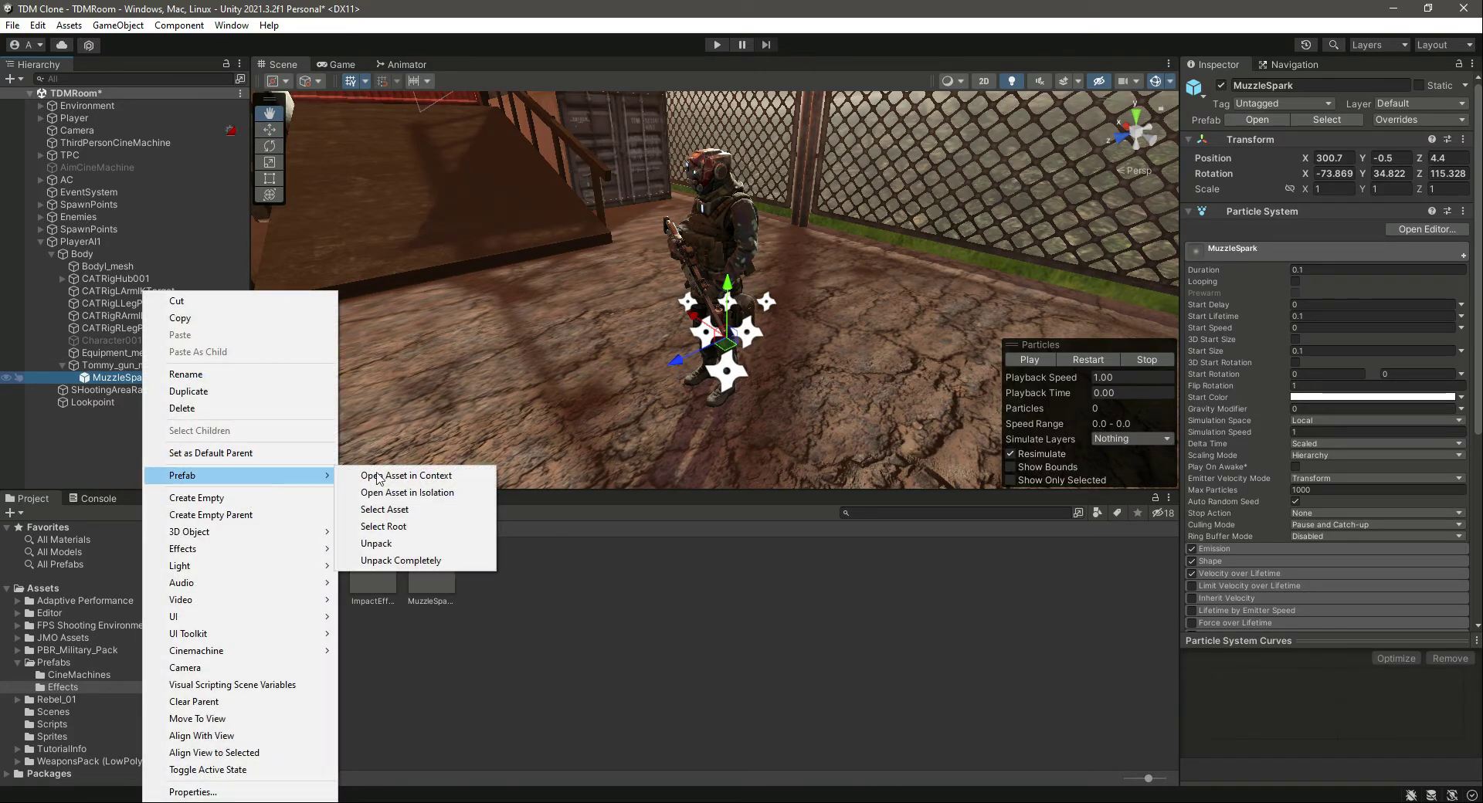
click(431, 566)
click(139, 430)
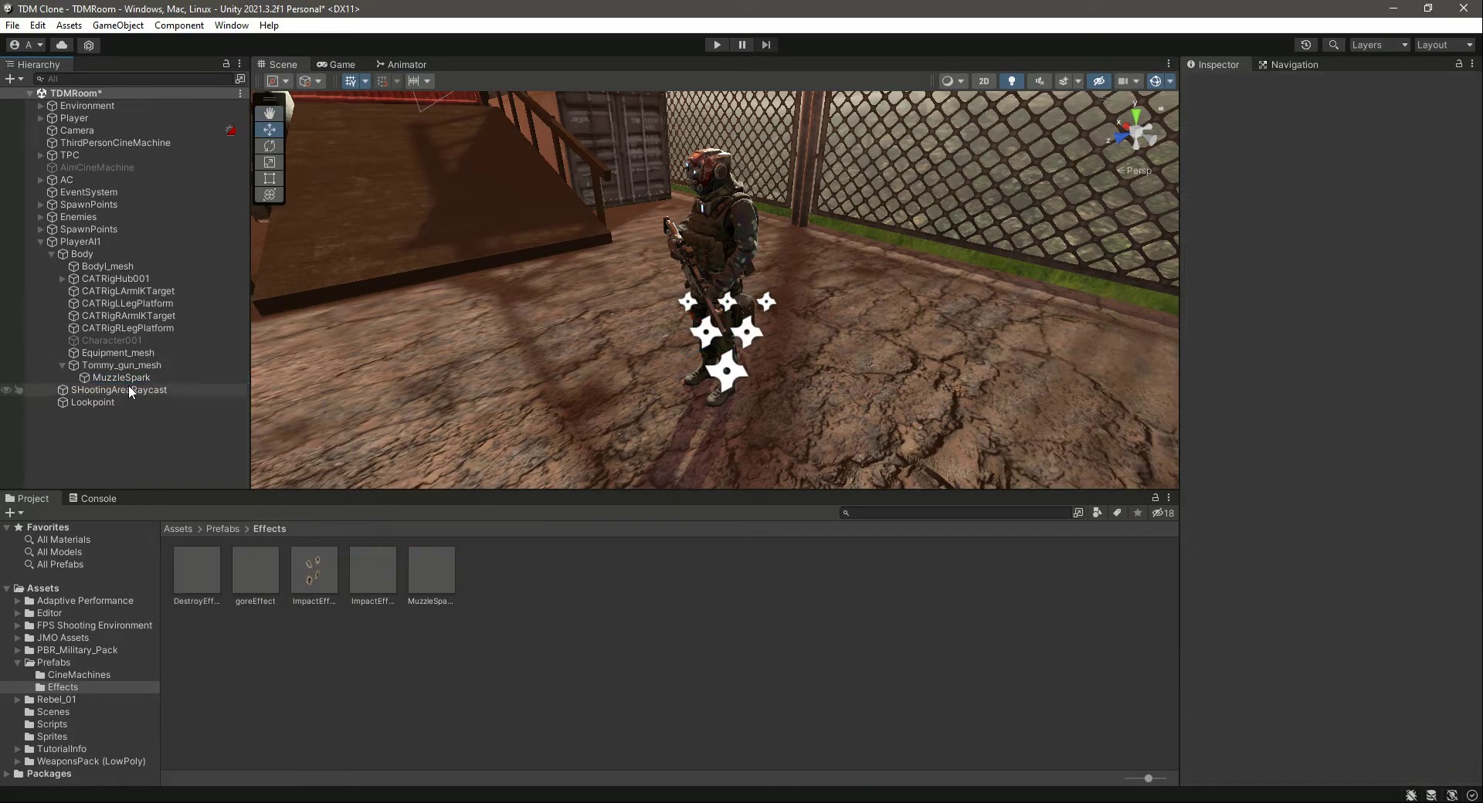
key(ctrl+s)
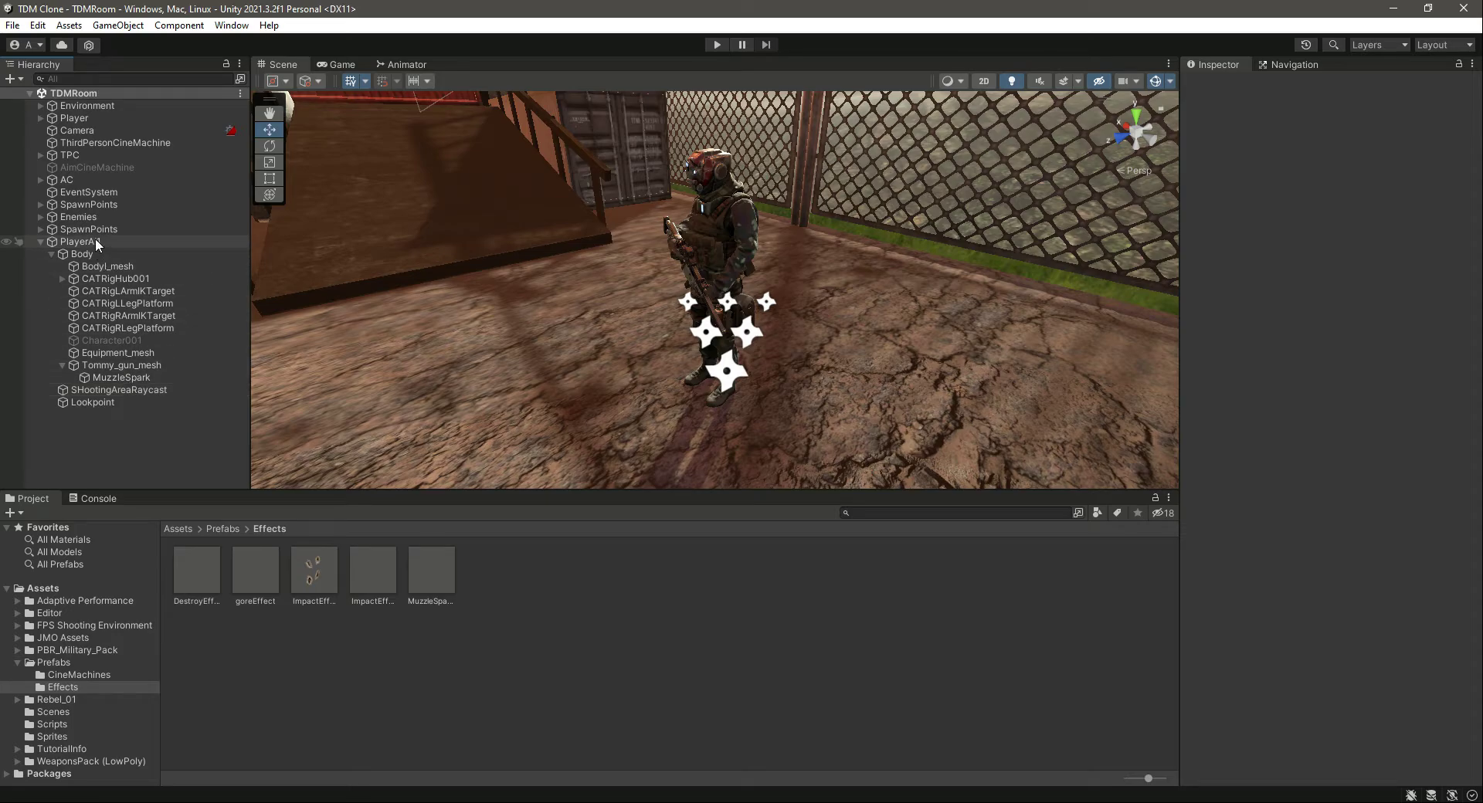
- Assign the MuzzleSpark object to the Muzzle Spark field of PlayerAI1's Player AI script and collapse the PlayerAI1 hierarchy
click(95, 238)
drag(134, 377, 1378, 467)
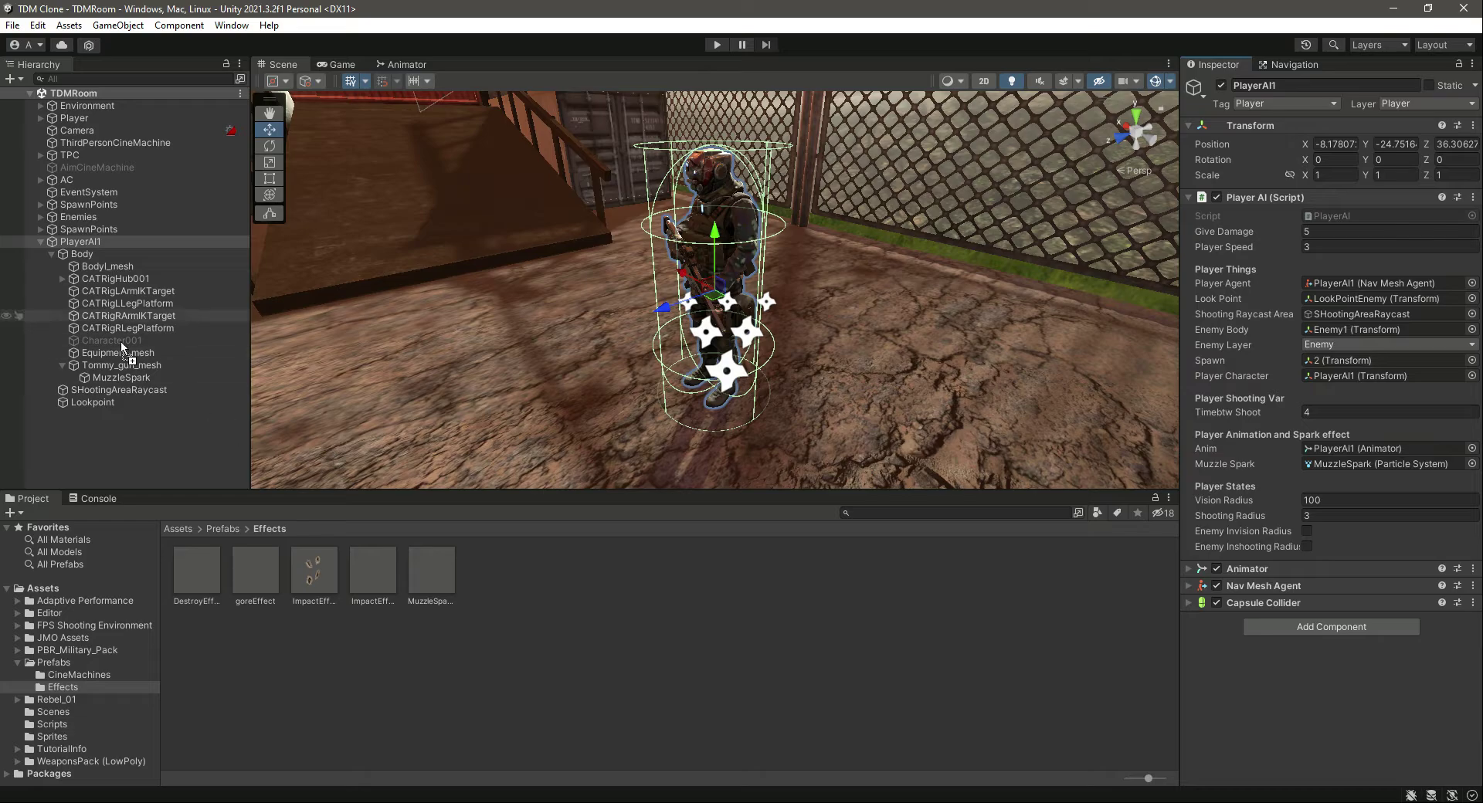
click(53, 255)
click(42, 244)
click(517, 563)
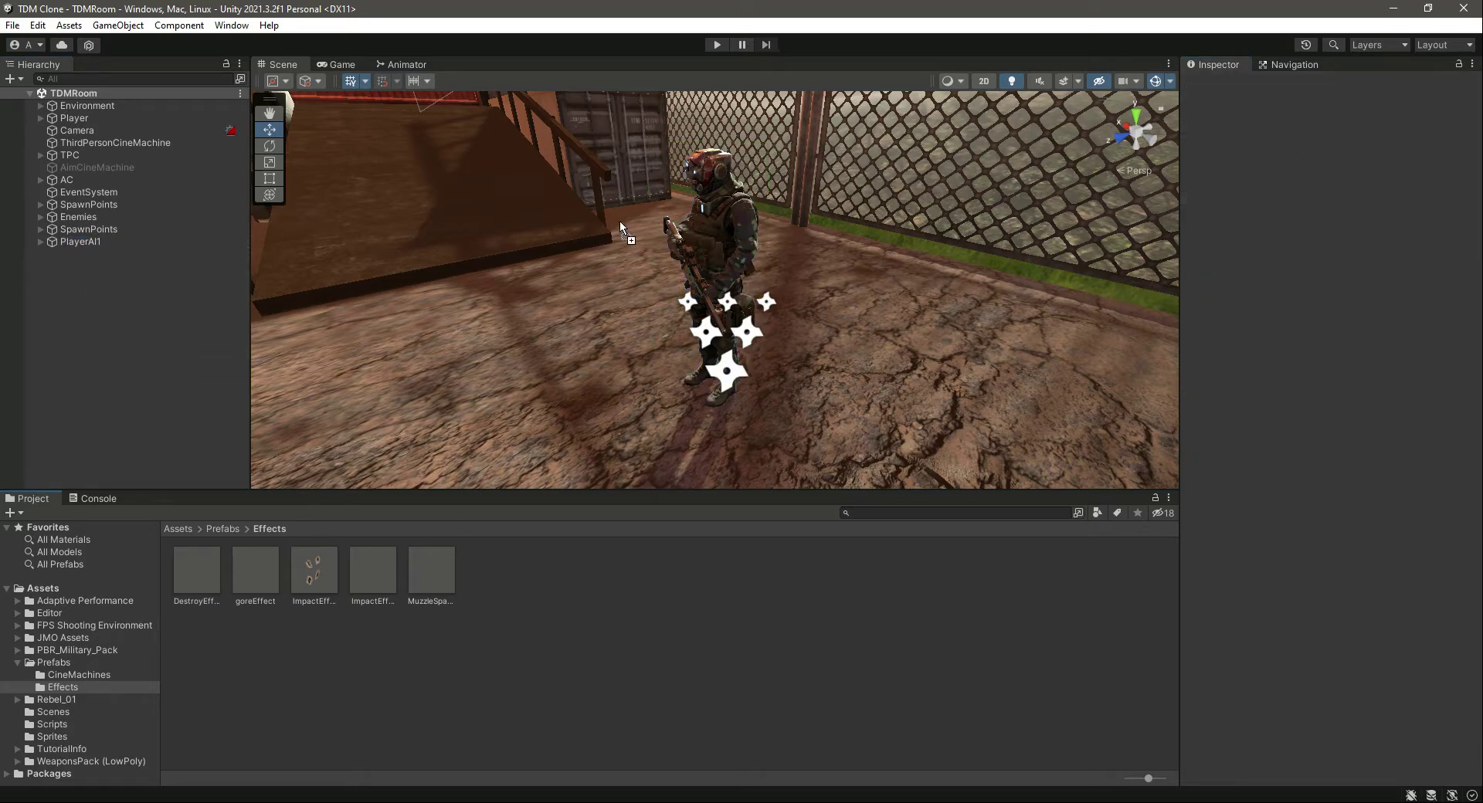
- Playtest the scene briefly with the muzzle effect assigned, and clear the Console log after stopping
click(714, 45)
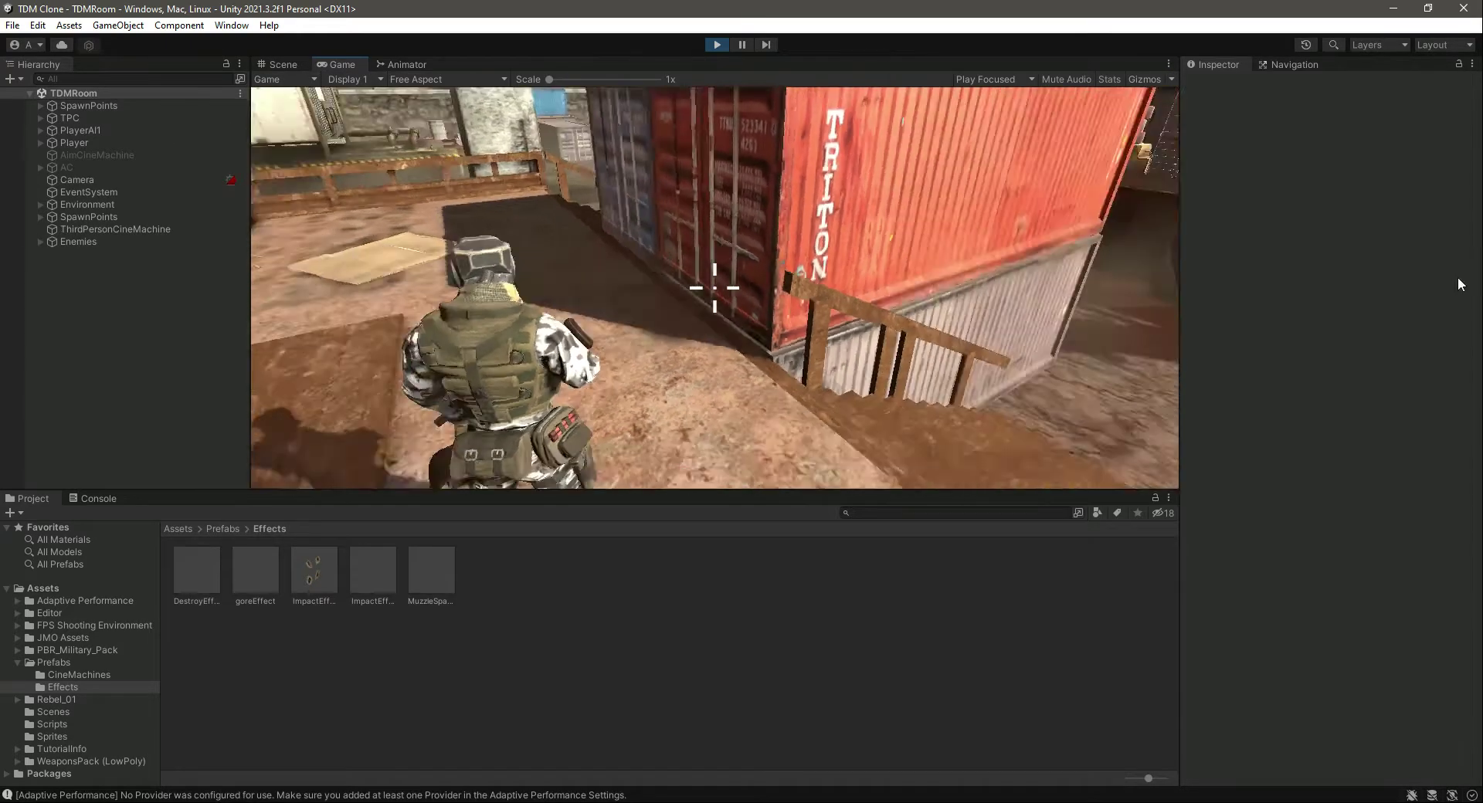
click(721, 45)
click(85, 499)
click(15, 513)
click(29, 499)
- Open the Enemy script attached to Enemy1 in the Enemies group for editing in the code editor
click(73, 218)
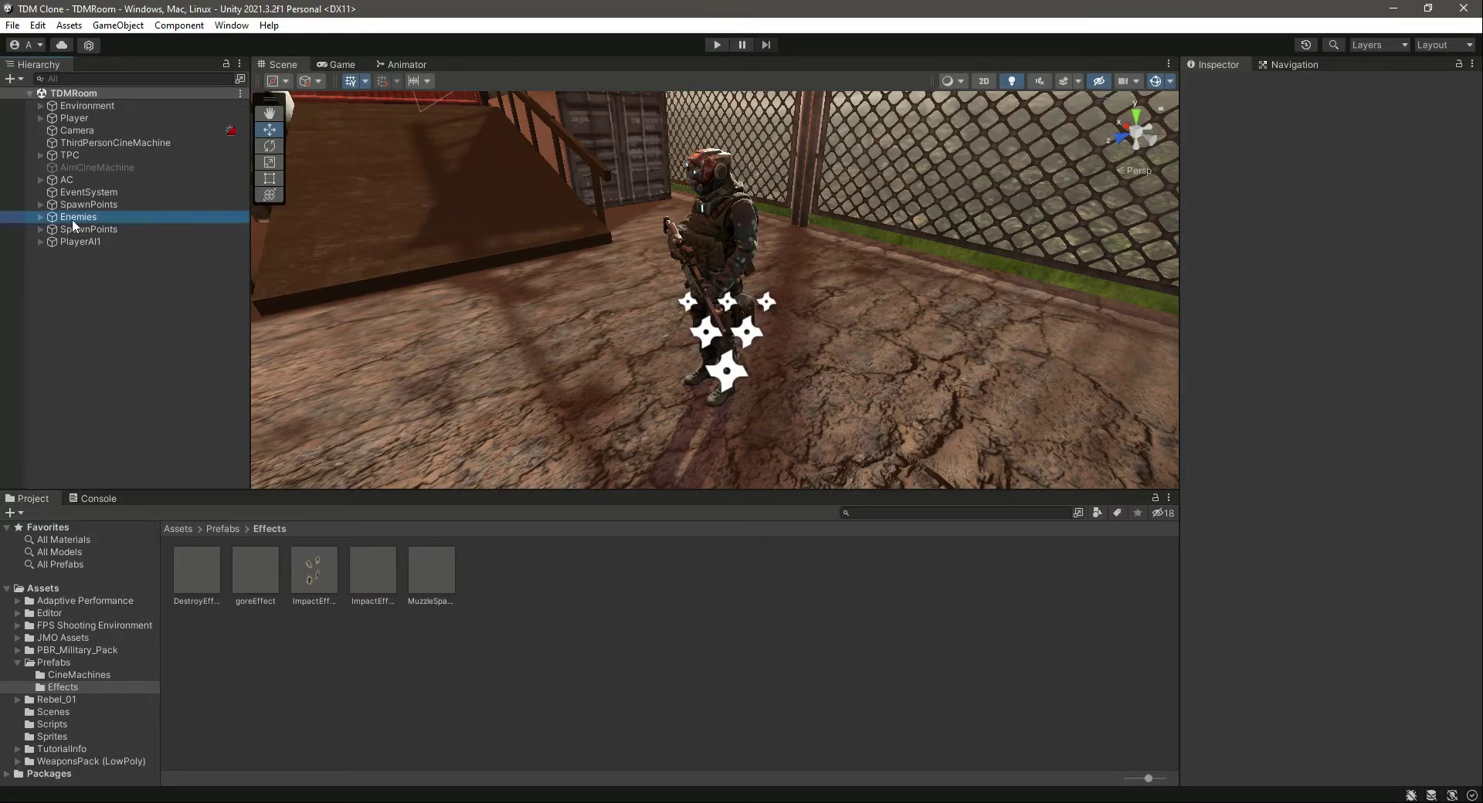
key(Right)
click(96, 230)
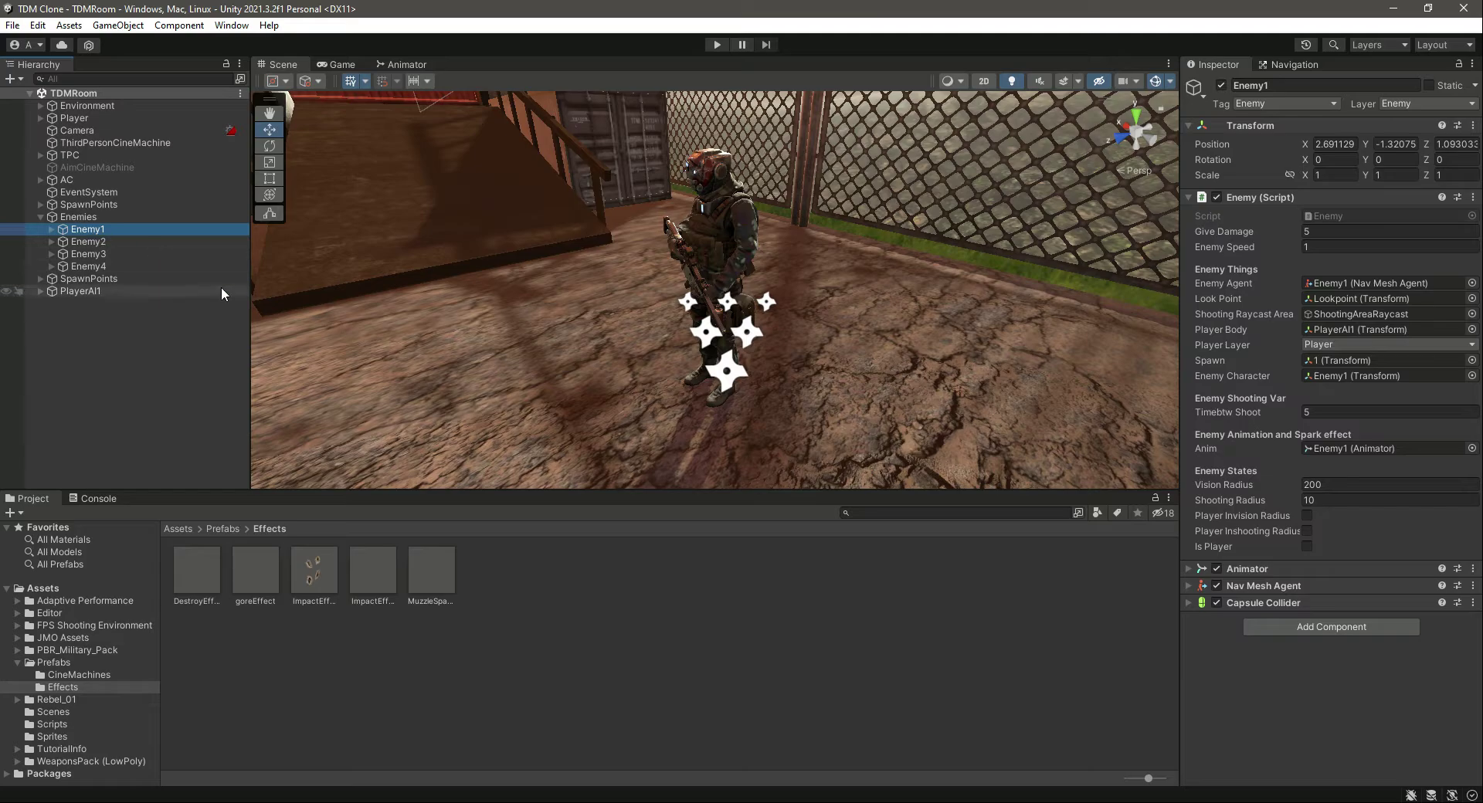
click(1364, 217)
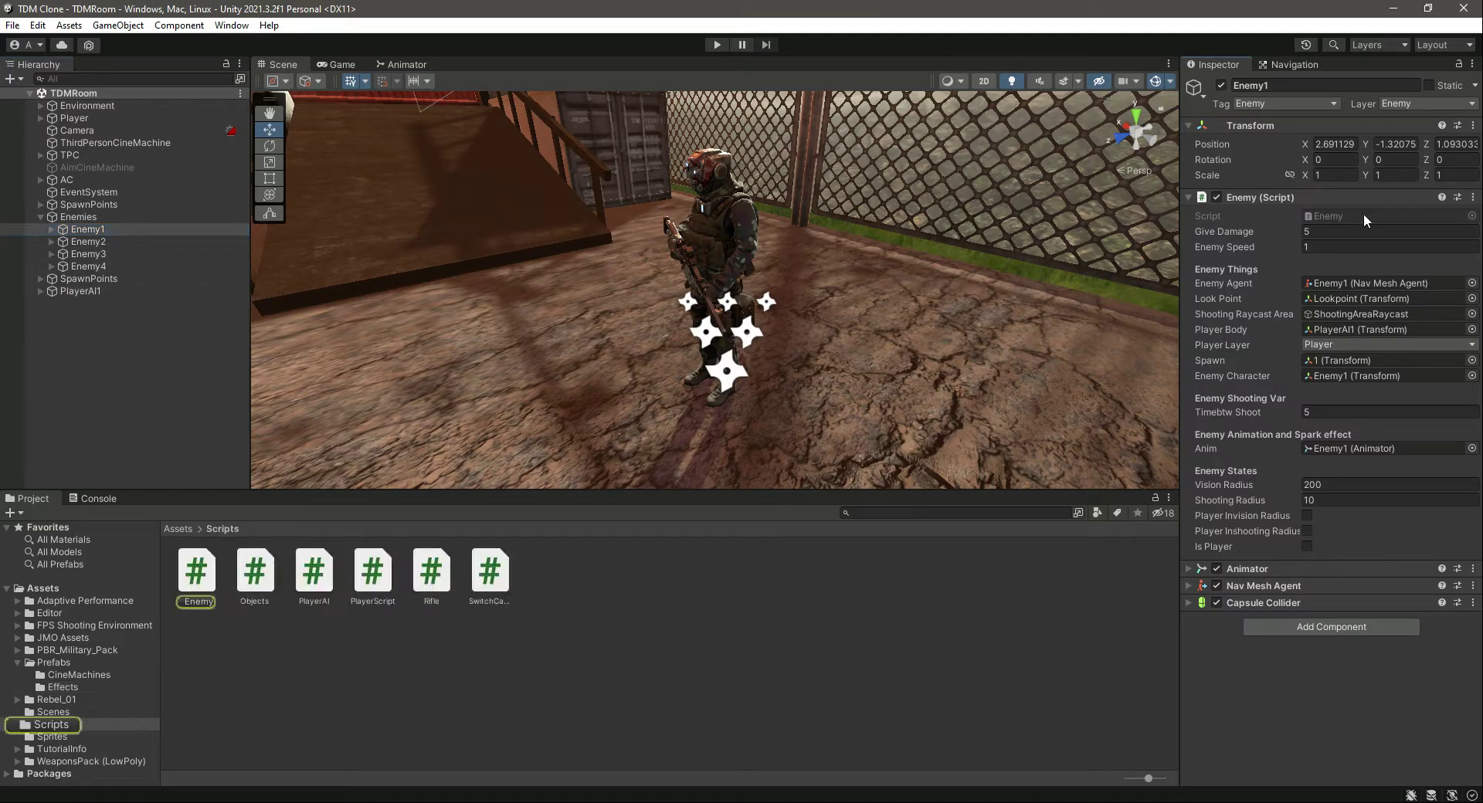
double_click(197, 571)
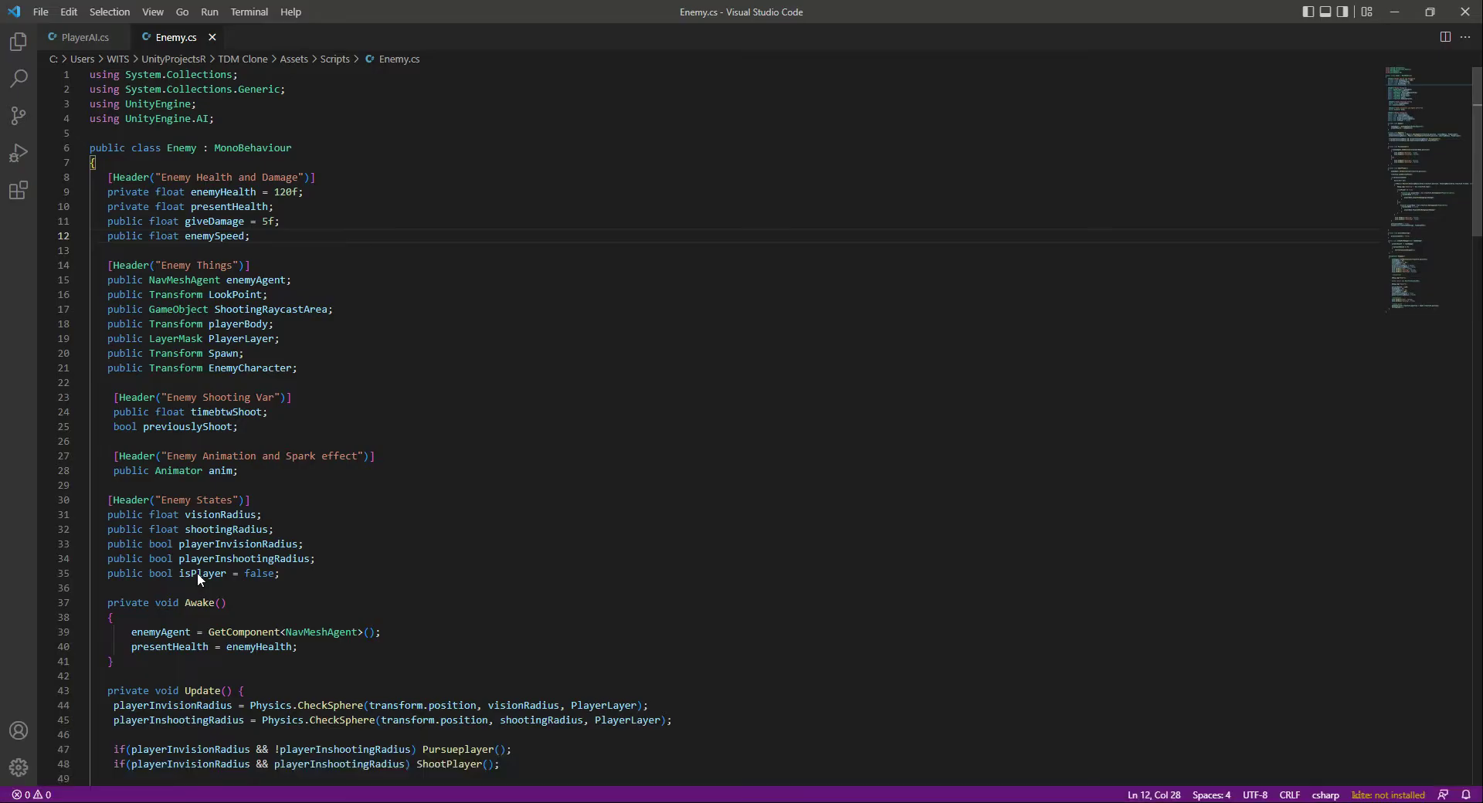
- Copy the public ParticleSystem muzzleSpark declaration from PlayerAI.cs into Enemy.cs, directly below the anim variable
click(363, 356)
click(266, 471)
key(Return)
key(ctrl+Tab)
scroll(267, 472, up, 7)
scroll(326, 311, up, 10)
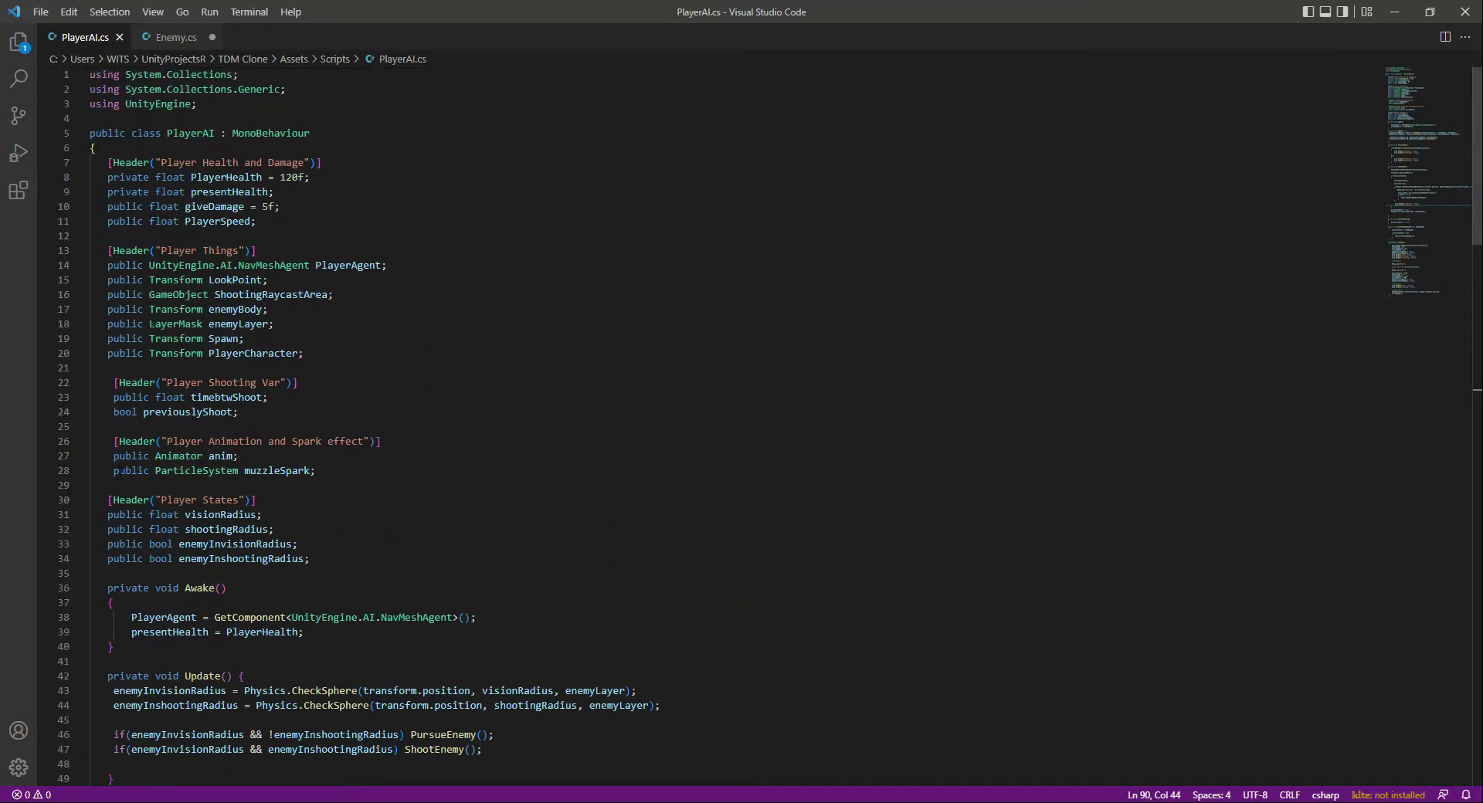
drag(114, 471, 352, 483)
key(ctrl+c)
key(ctrl+Tab)
key(ctrl+v)
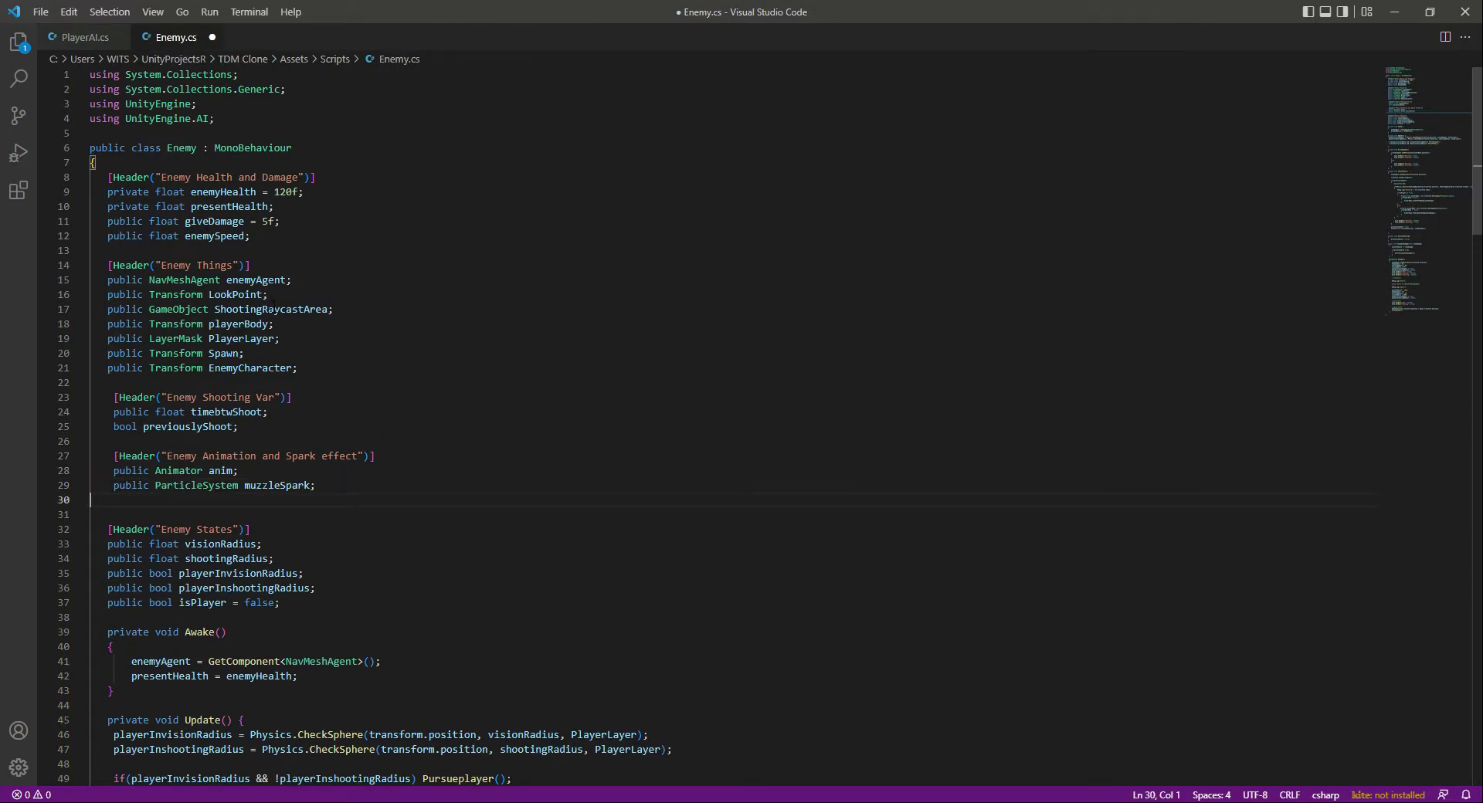
- Copy the muzzleSpark.Play(); call from the ShootEnemy method in PlayerAI.cs, keeping the original line in place
click(80, 37)
scroll(262, 412, down, 13)
scroll(263, 411, down, 4)
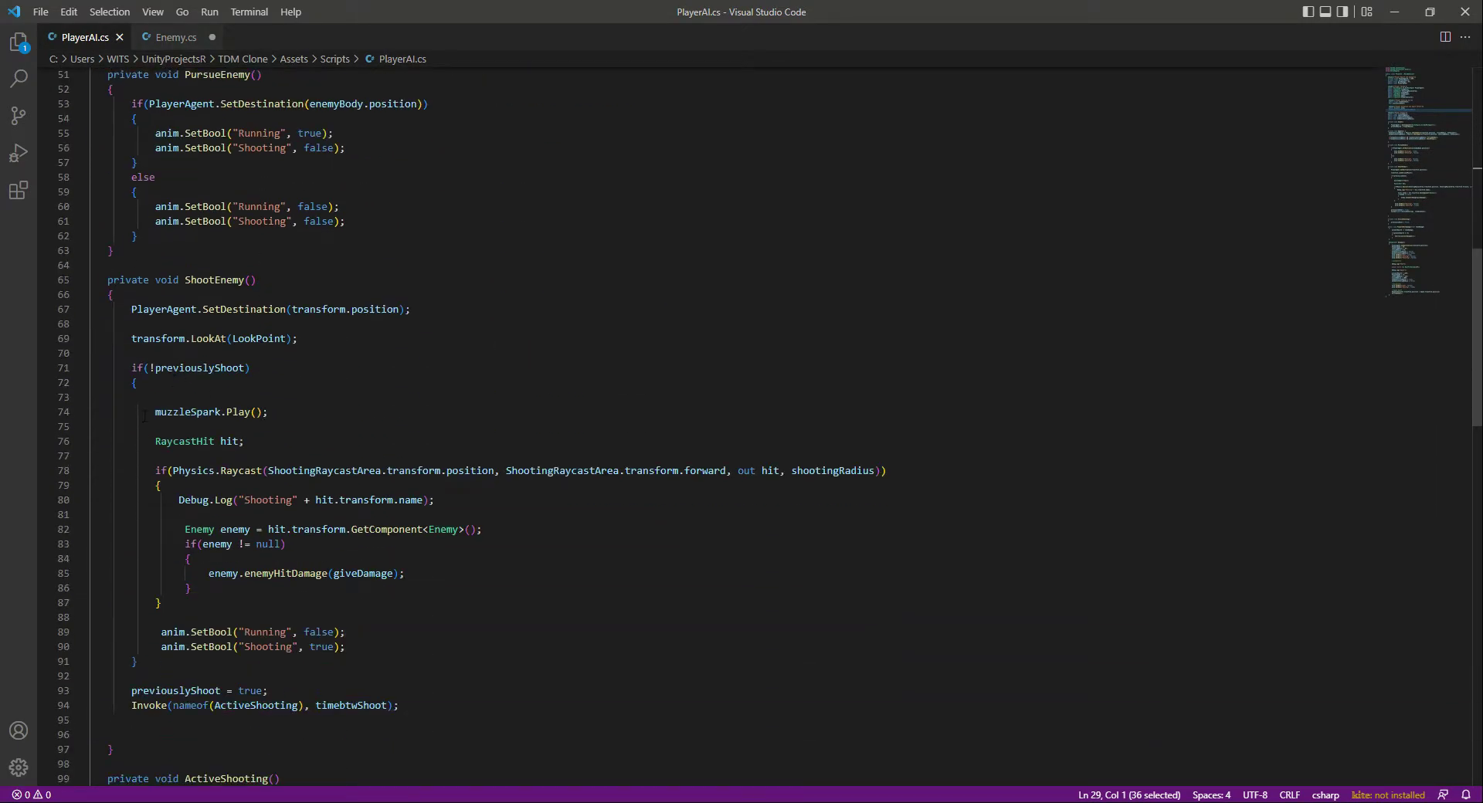
drag(152, 414, 323, 414)
key(ctrl+x)
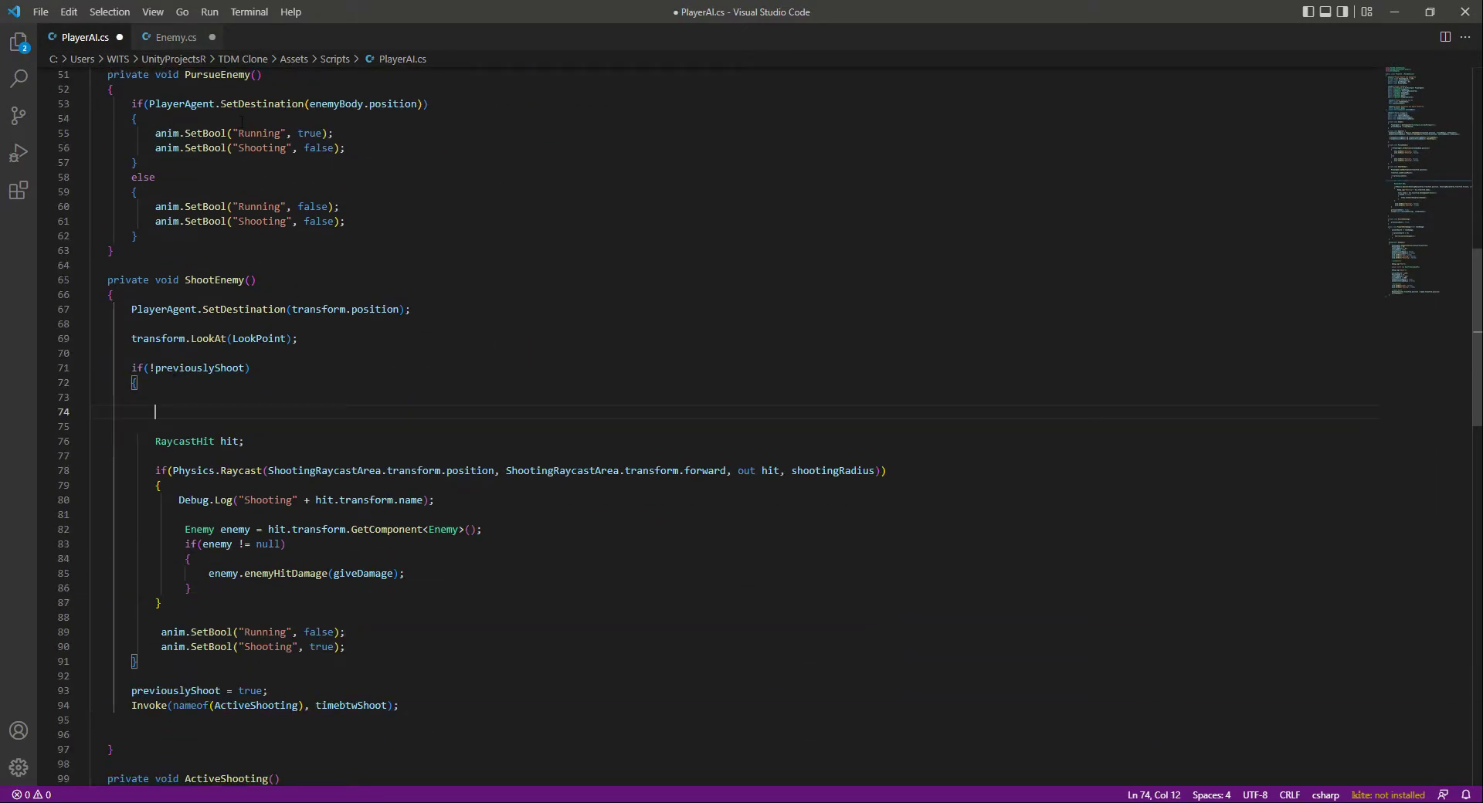
key(ctrl+z)
click(281, 353)
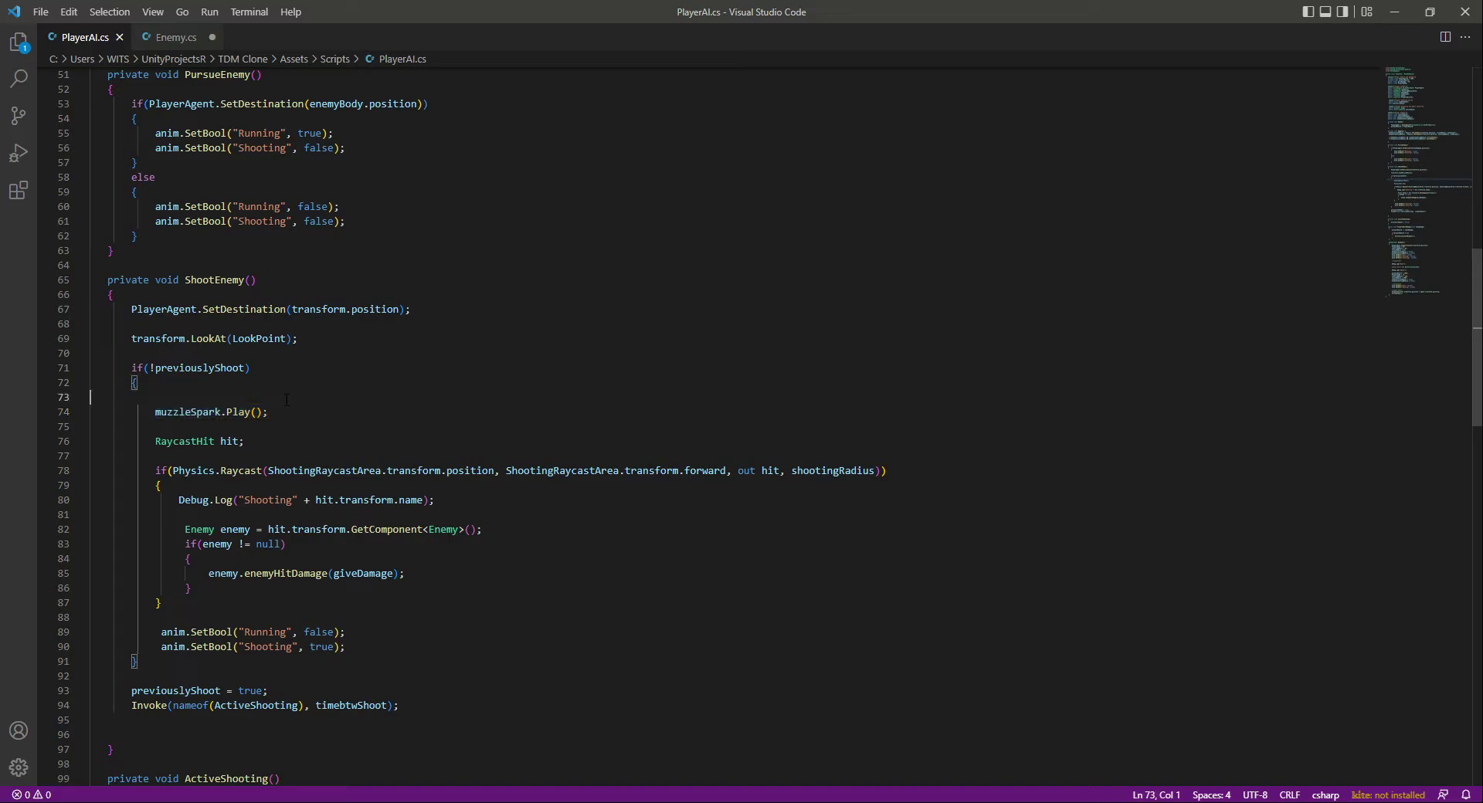
- Insert muzzleSpark.Play(); at the start of the if(!previouslyShoot) block of ShootPlayer in Enemy.cs and save the script
click(174, 37)
scroll(361, 480, down, 5)
scroll(361, 480, down, 9)
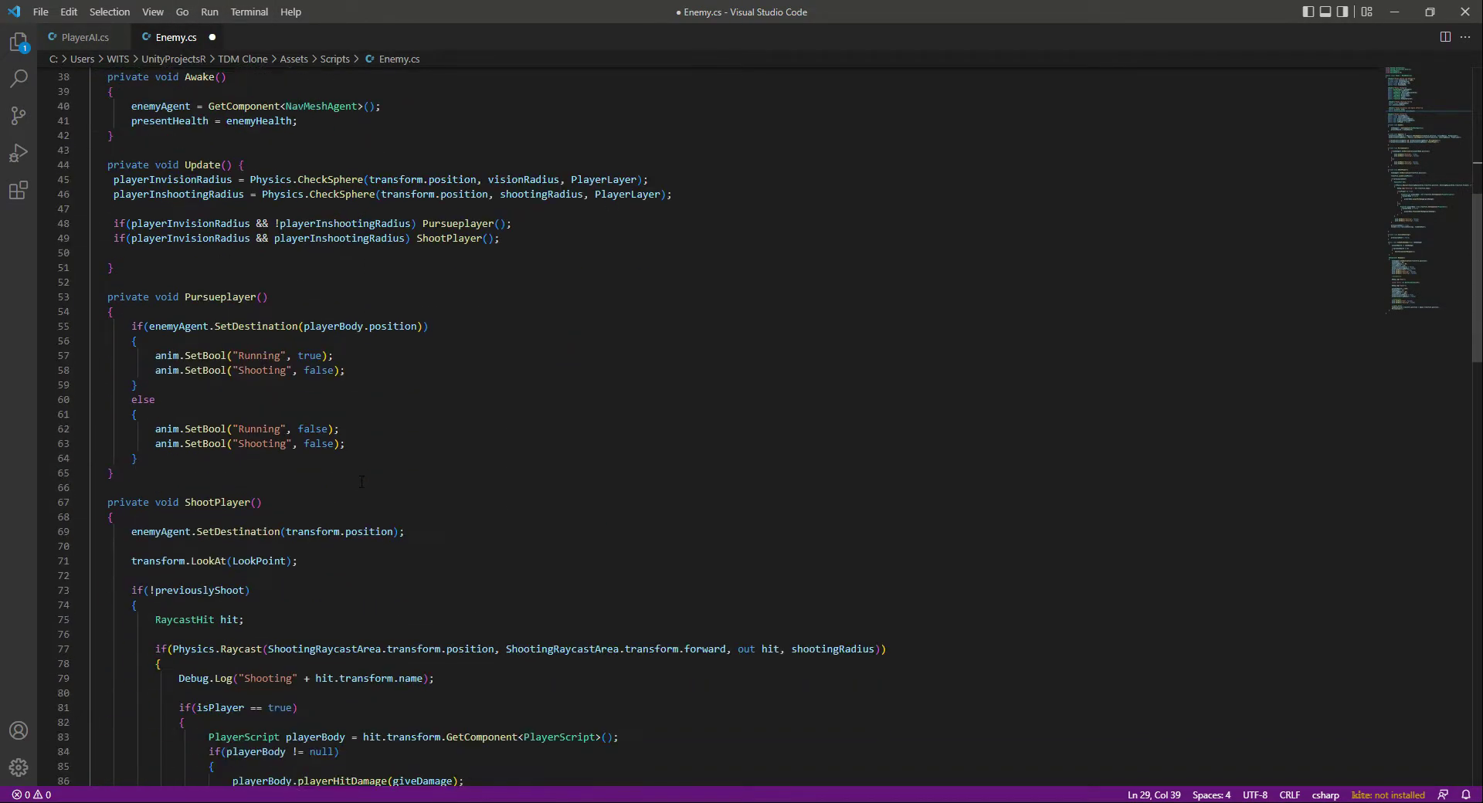
click(267, 412)
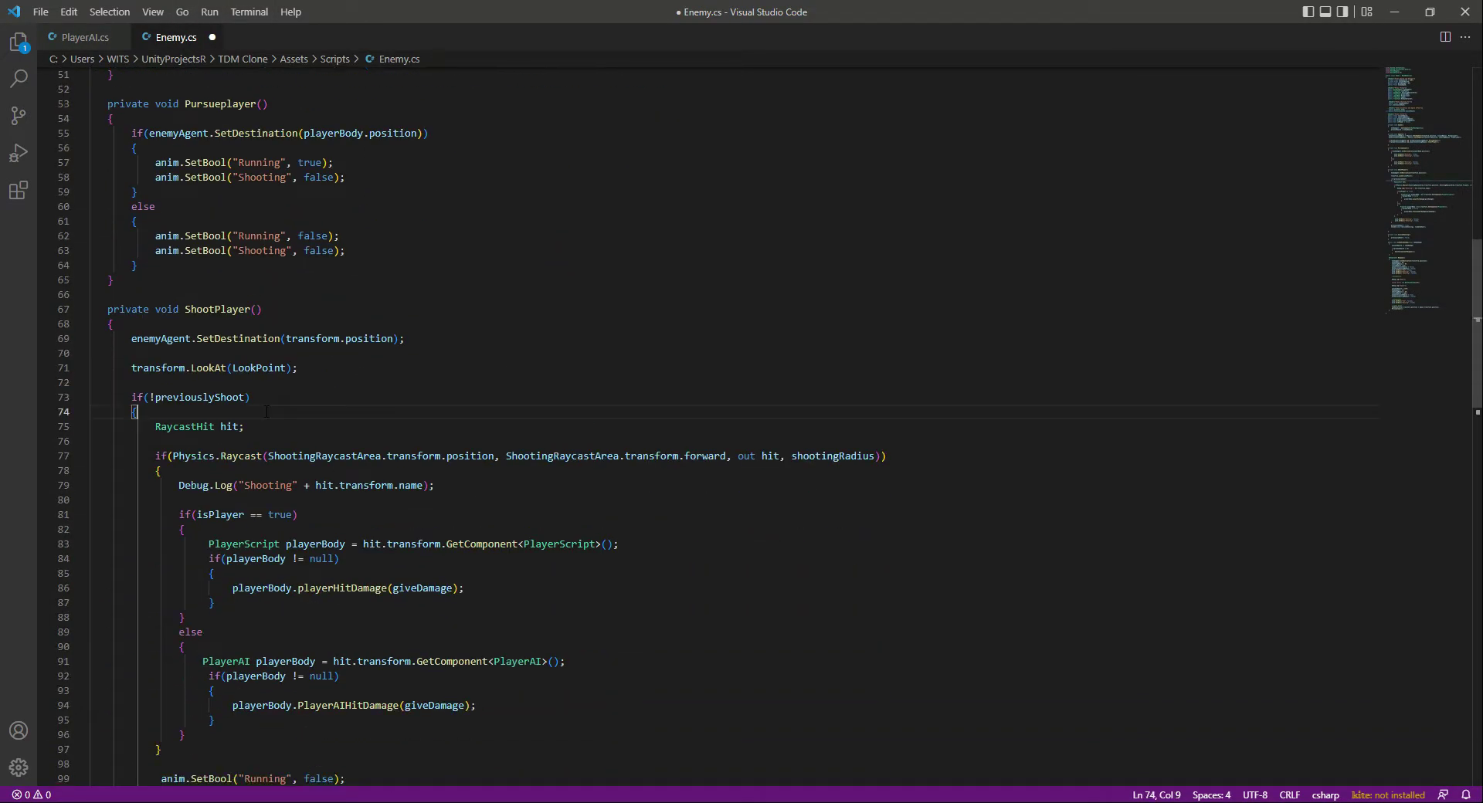
key(Return)
text(muzzleSpark.Play();)
key(Return)
key(ctrl+s)
click(344, 401)
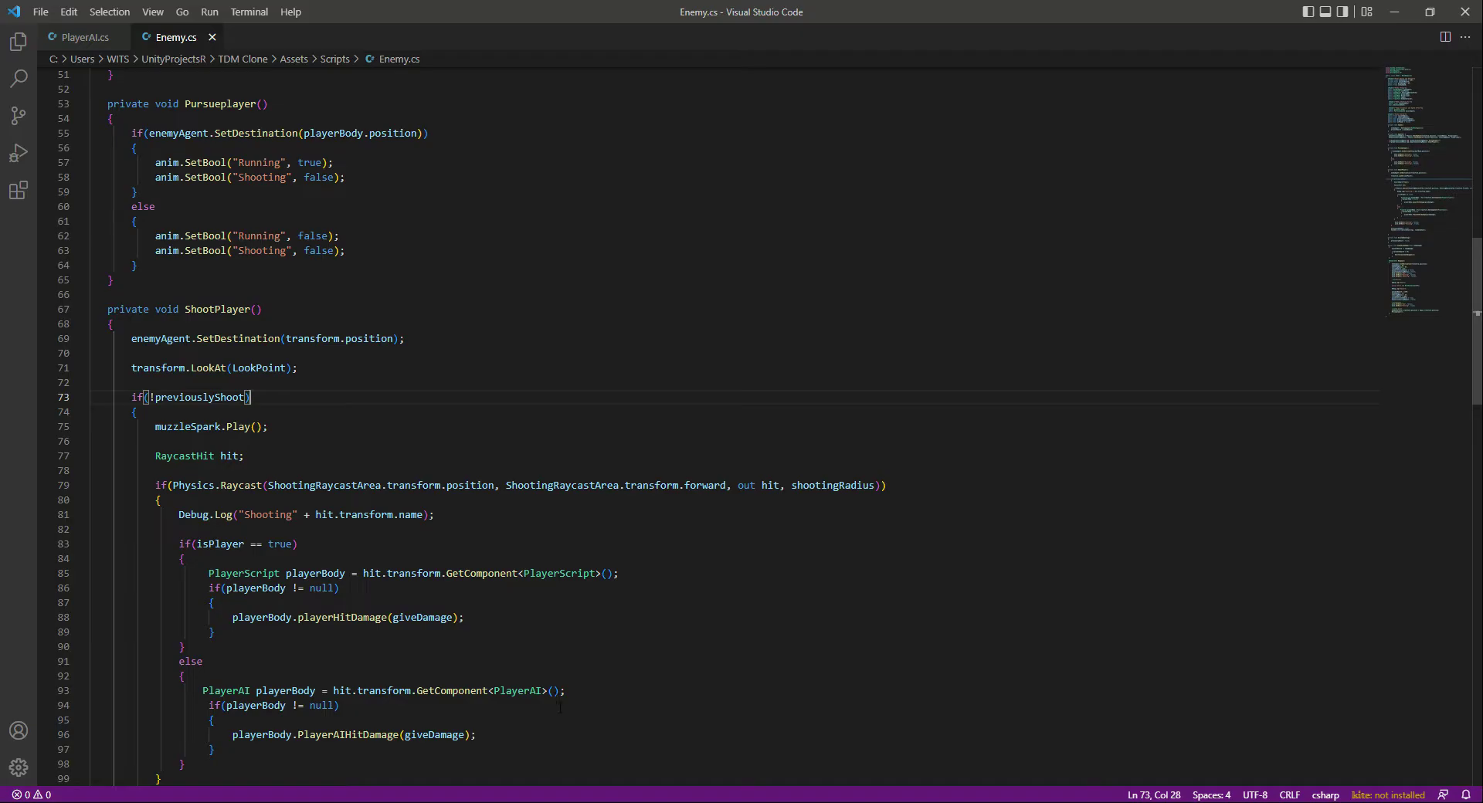
- Switch back to Unity and select Enemy1, Enemy2, Enemy3 and Enemy4 together to check their shared Enemy script fields
key(alt+Tab)
click(56, 229)
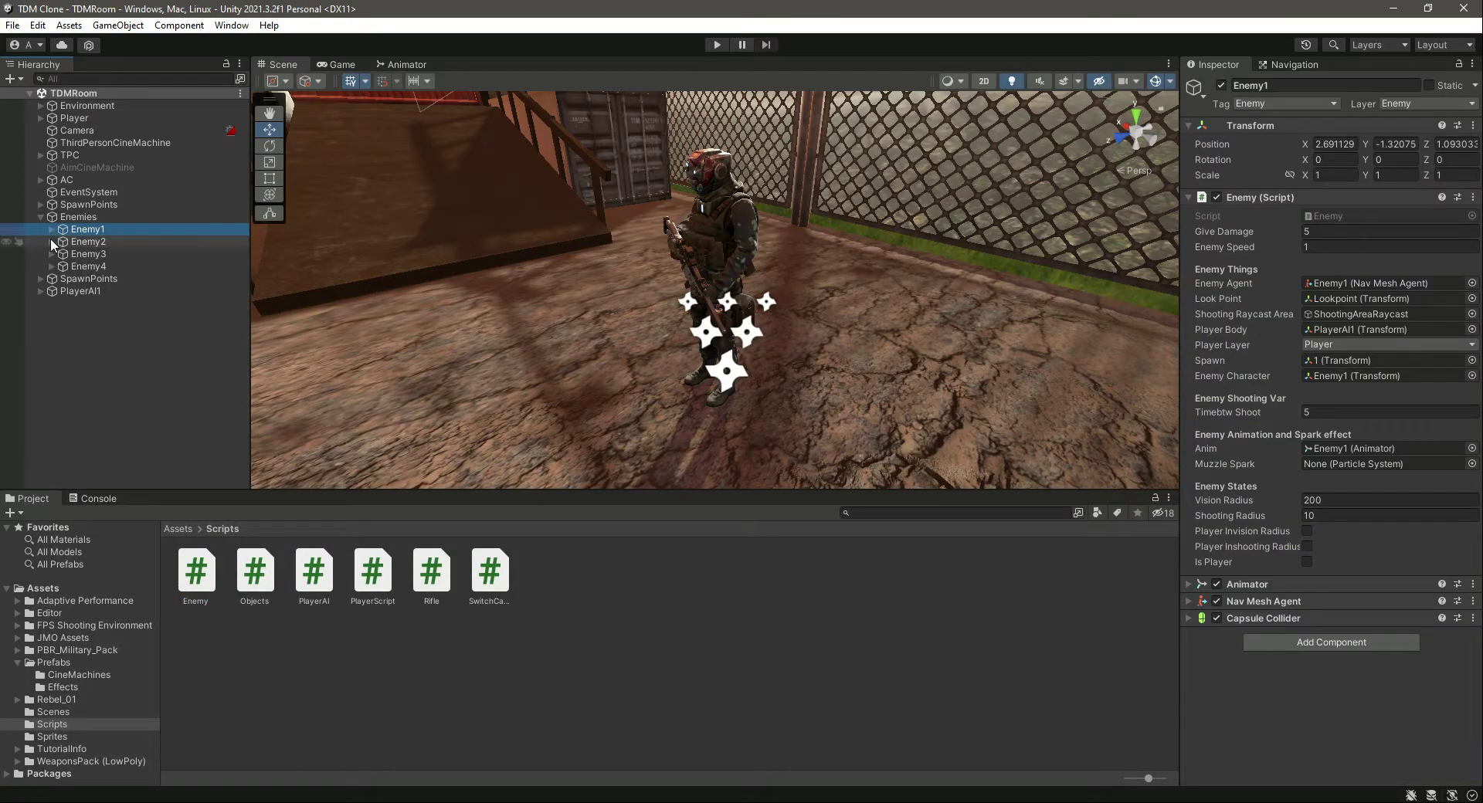
shift+click(74, 243)
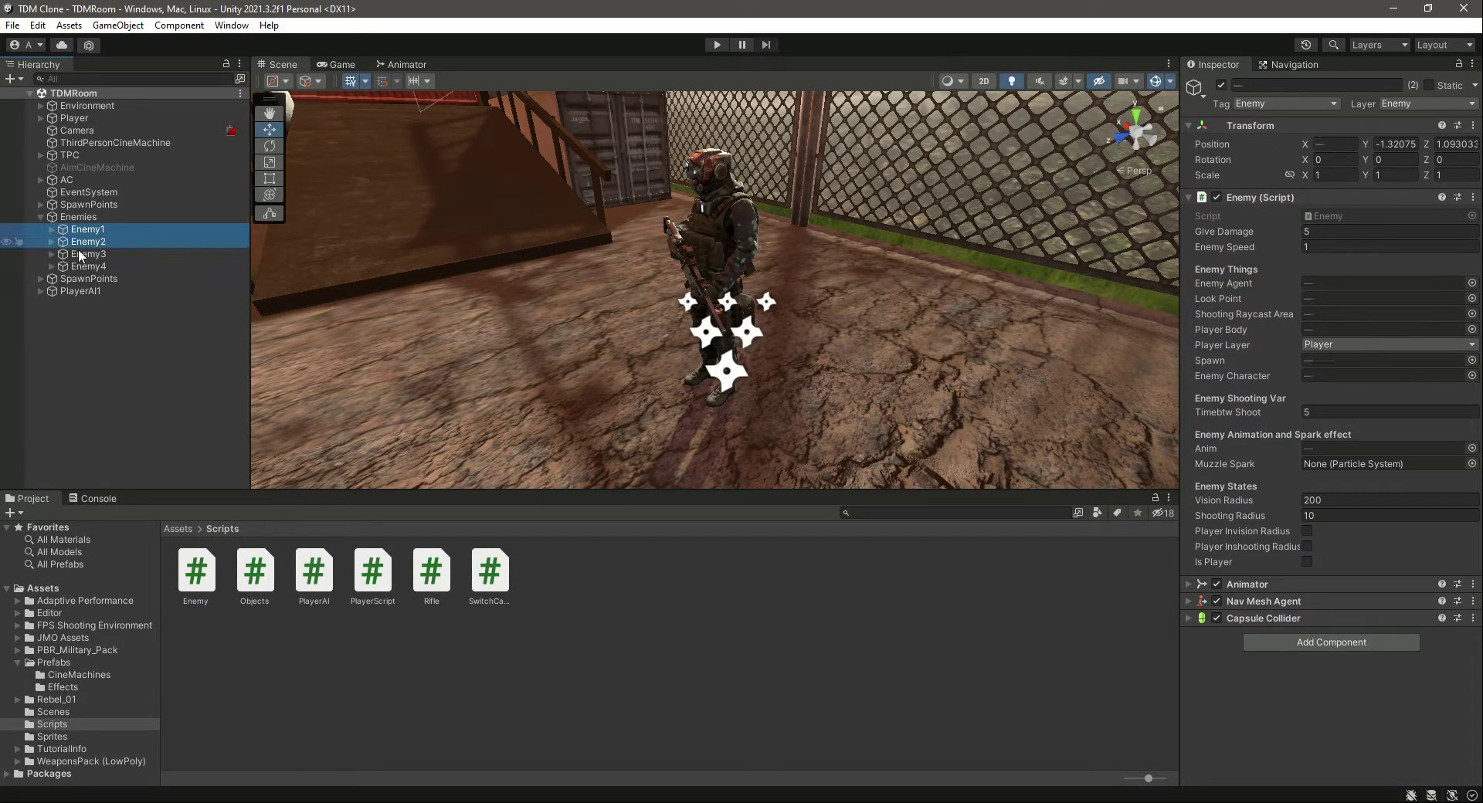
shift+click(78, 251)
shift+click(91, 268)
- Expand Enemy1's hierarchy from Body through Root, Hips, Spine, Chest and the right arm down to RightHand's children
click(50, 229)
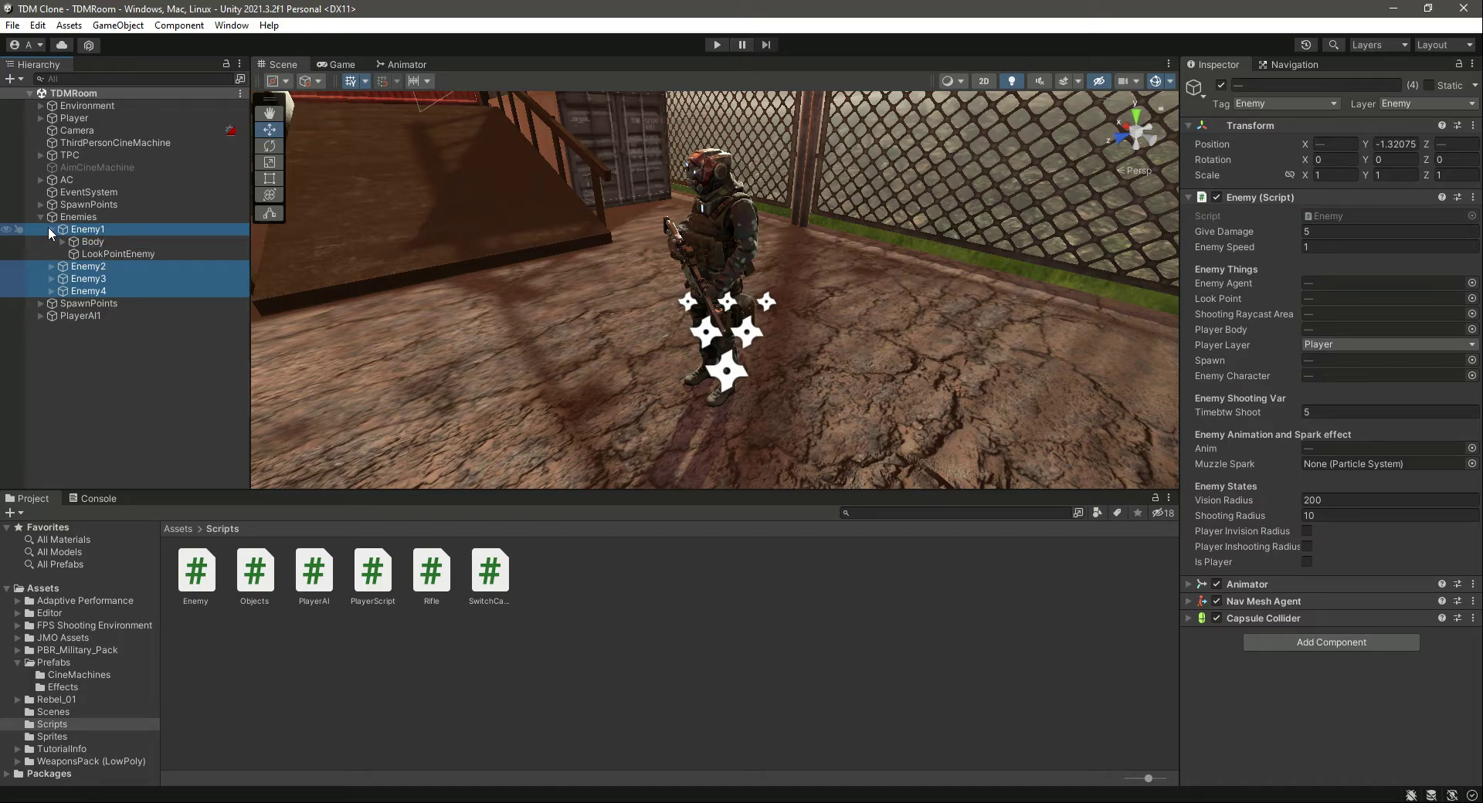
click(95, 233)
click(94, 242)
click(62, 242)
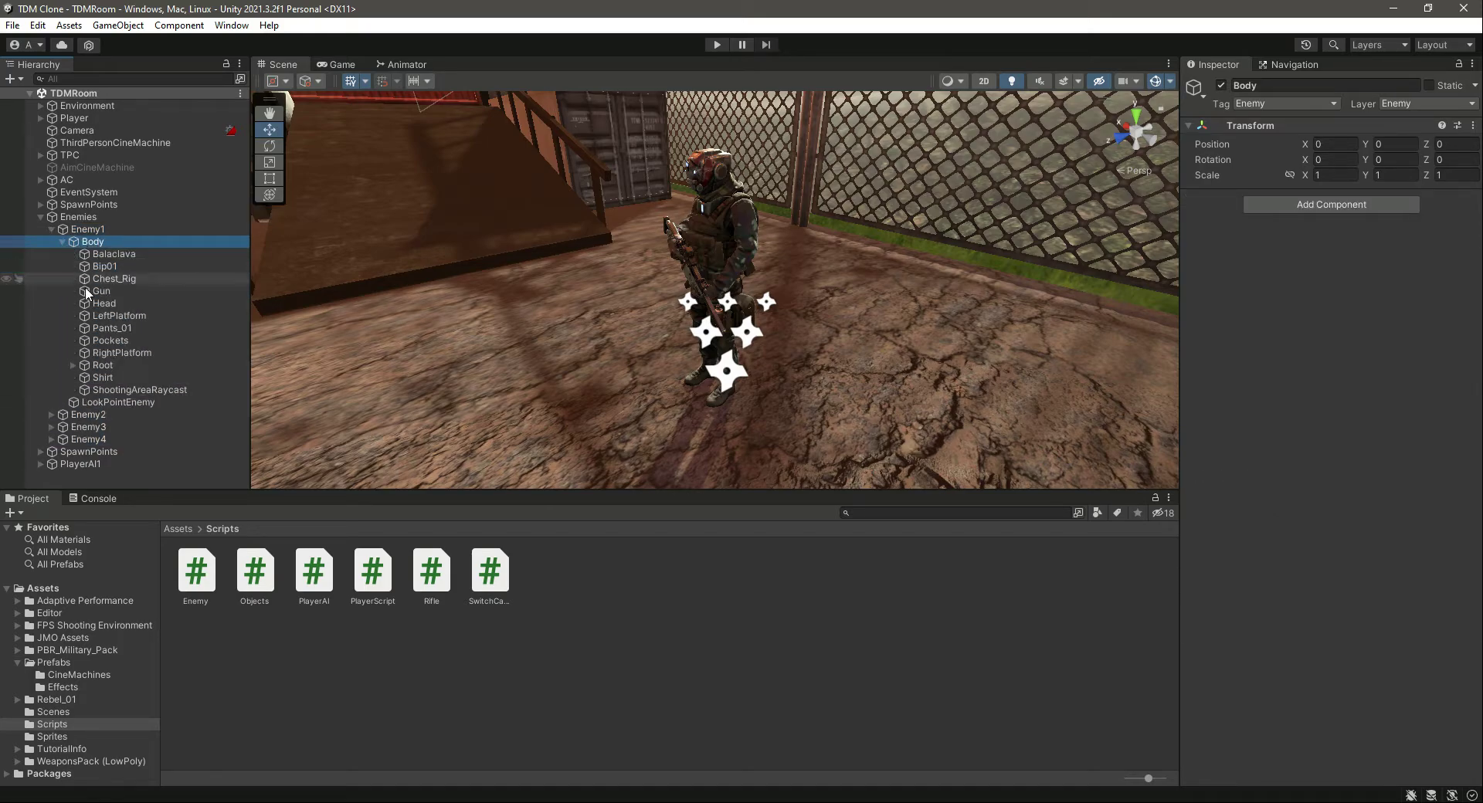
click(72, 365)
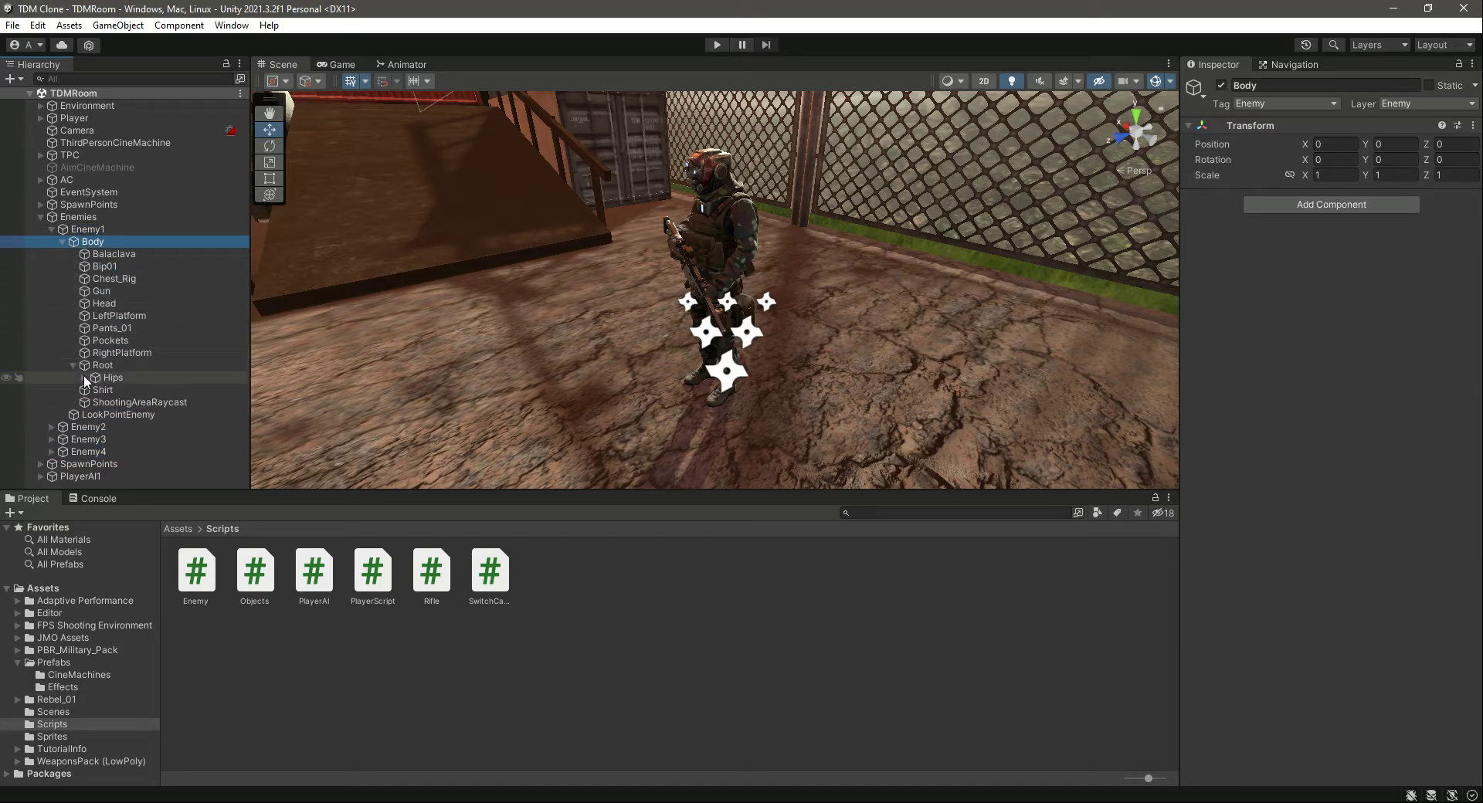
click(84, 377)
click(95, 414)
click(105, 426)
scroll(133, 384, down, 2)
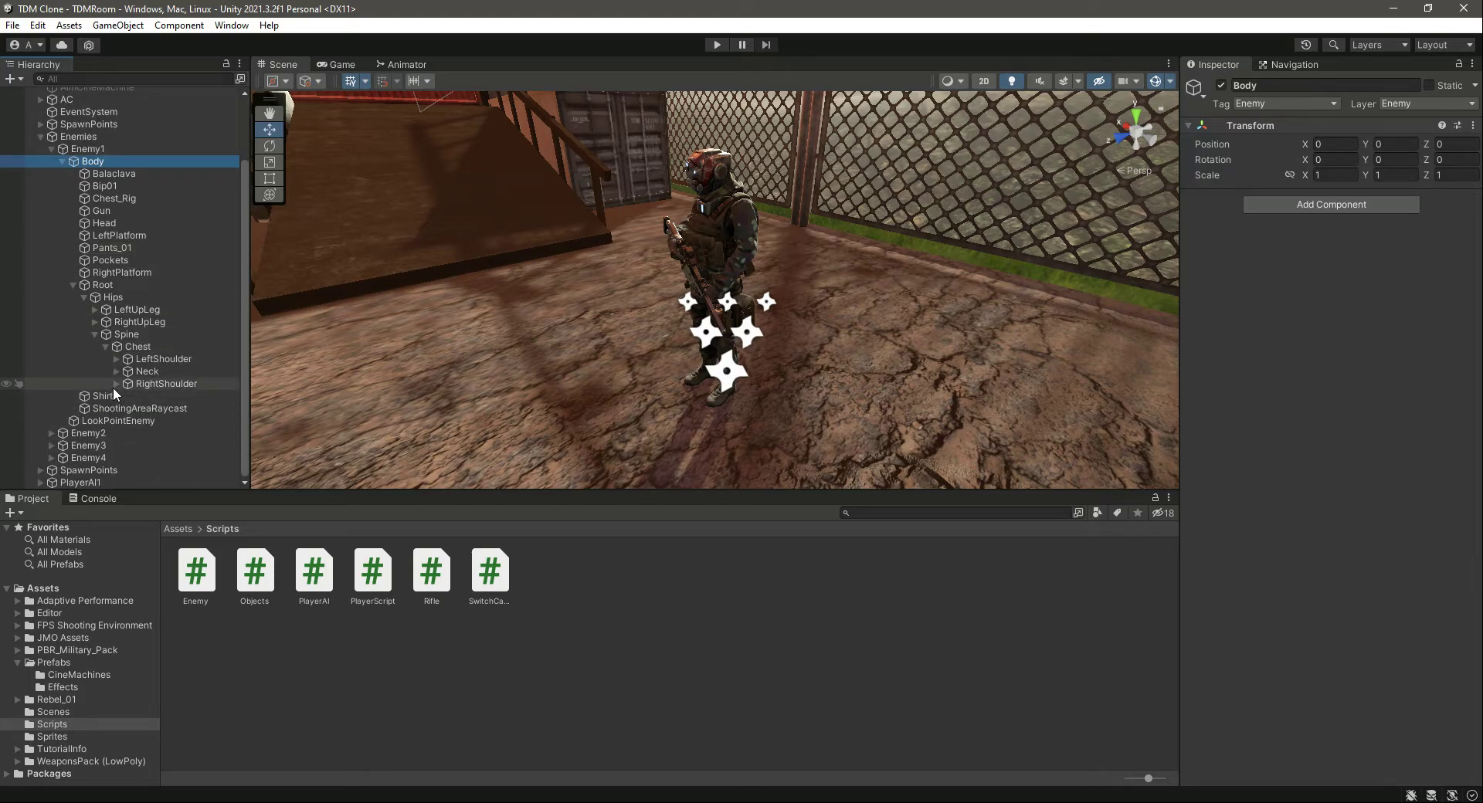
click(116, 384)
click(128, 396)
click(137, 408)
scroll(147, 390, down, 2)
click(147, 384)
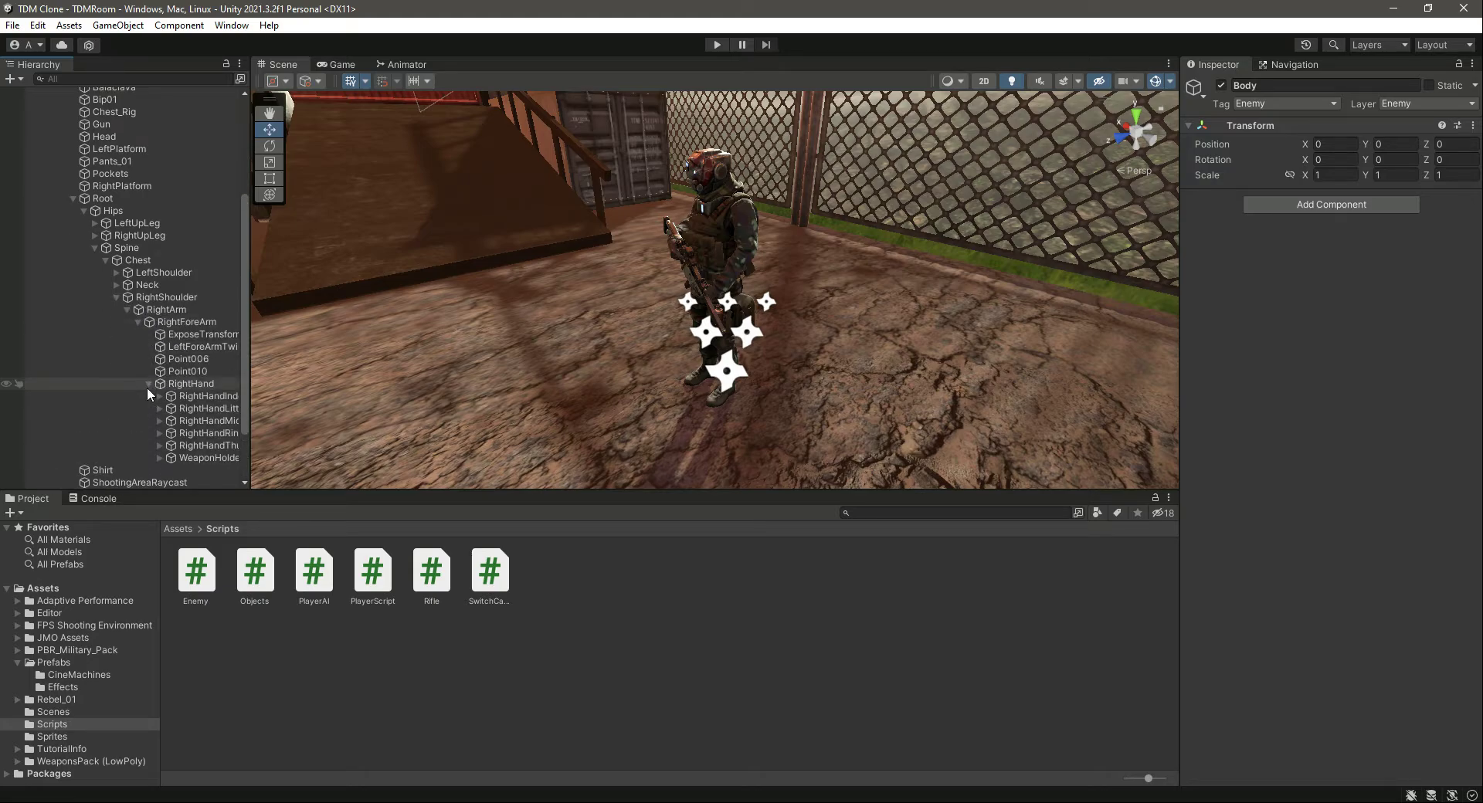
- Frame Enemy1's RightHand in the scene, widen the hierarchy for full names and select WeaponHolder
scroll(174, 378, down, 2)
double_click(188, 313)
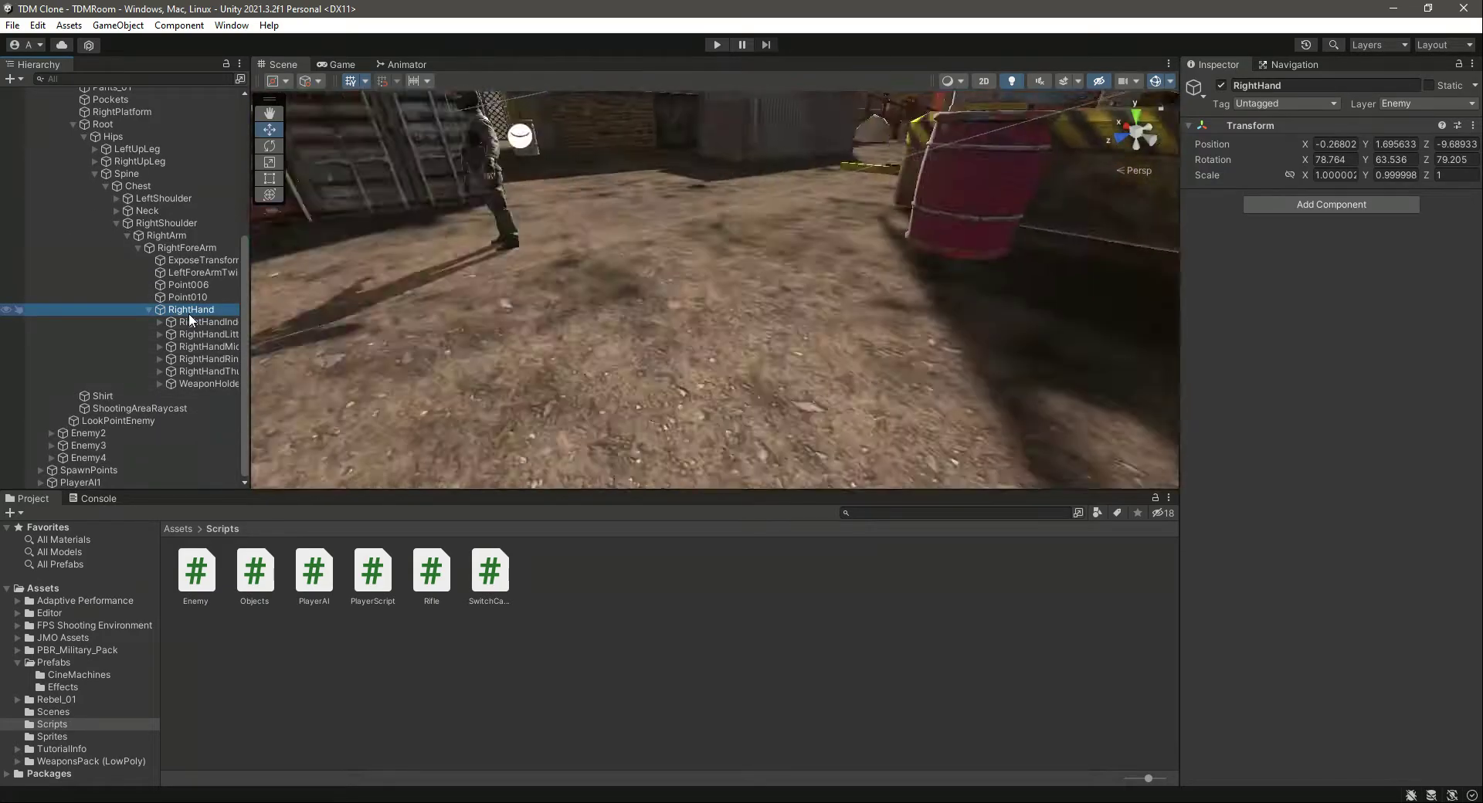
right_drag(570, 364, 700, 292)
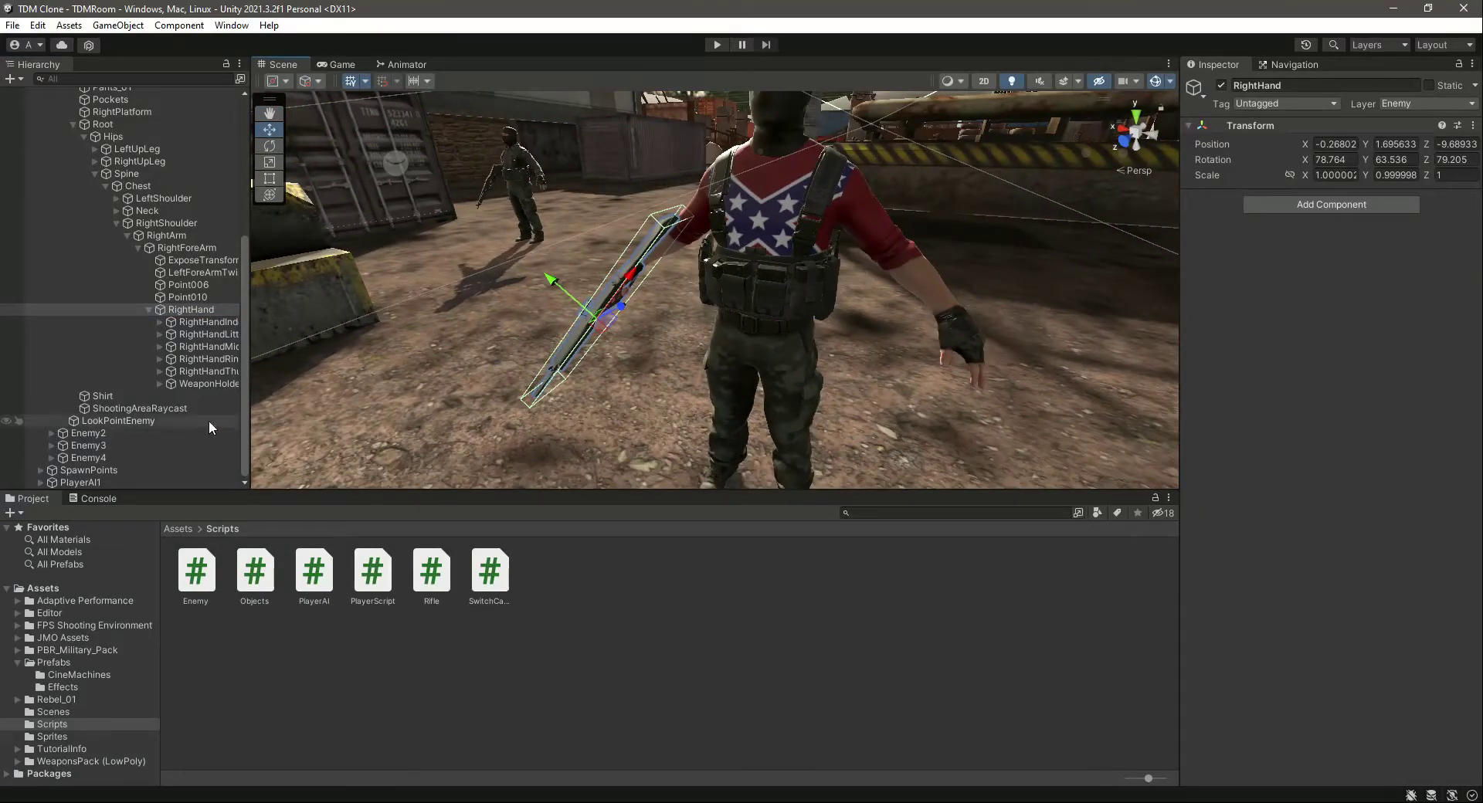
drag(249, 414, 303, 409)
click(235, 385)
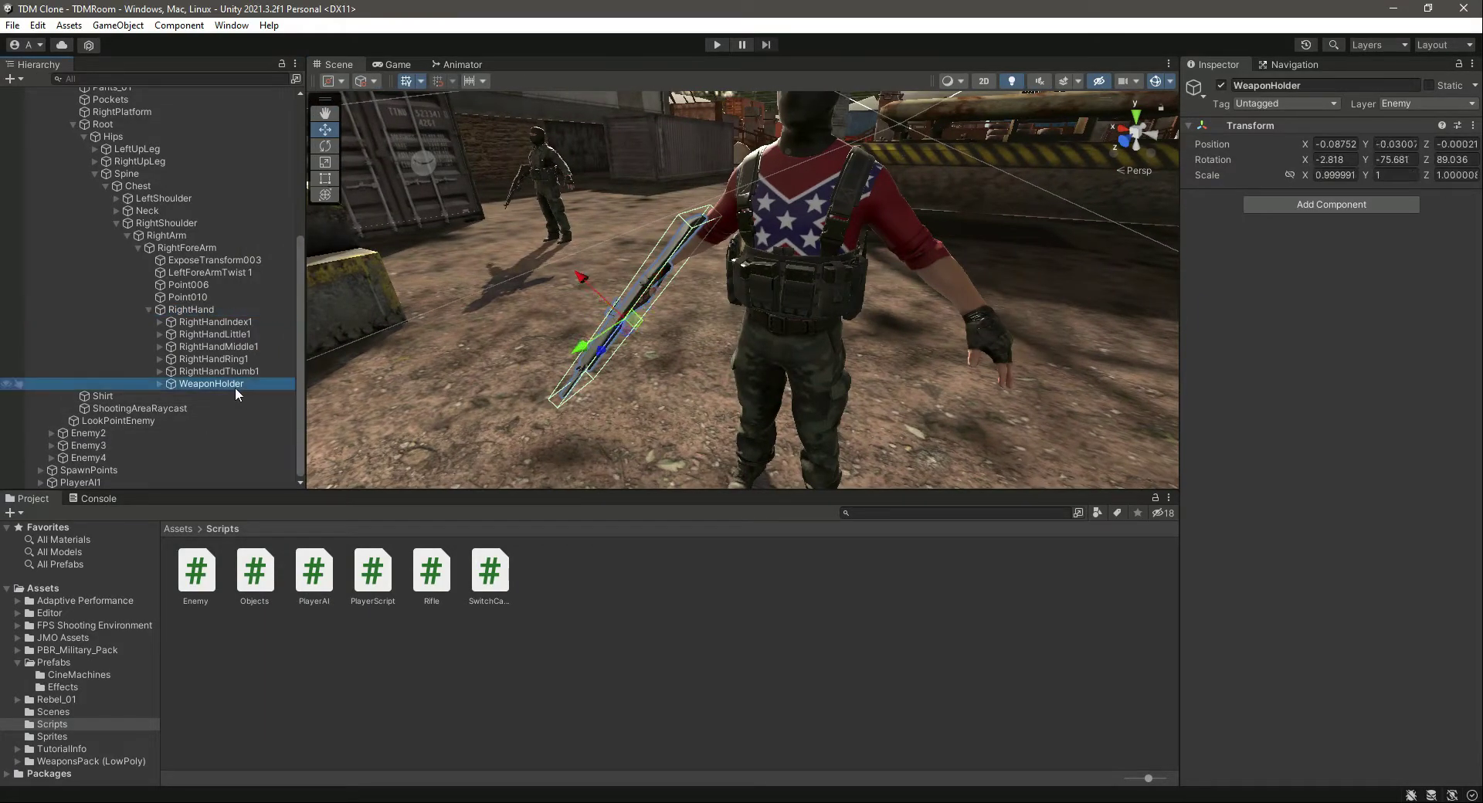
click(160, 384)
click(160, 384)
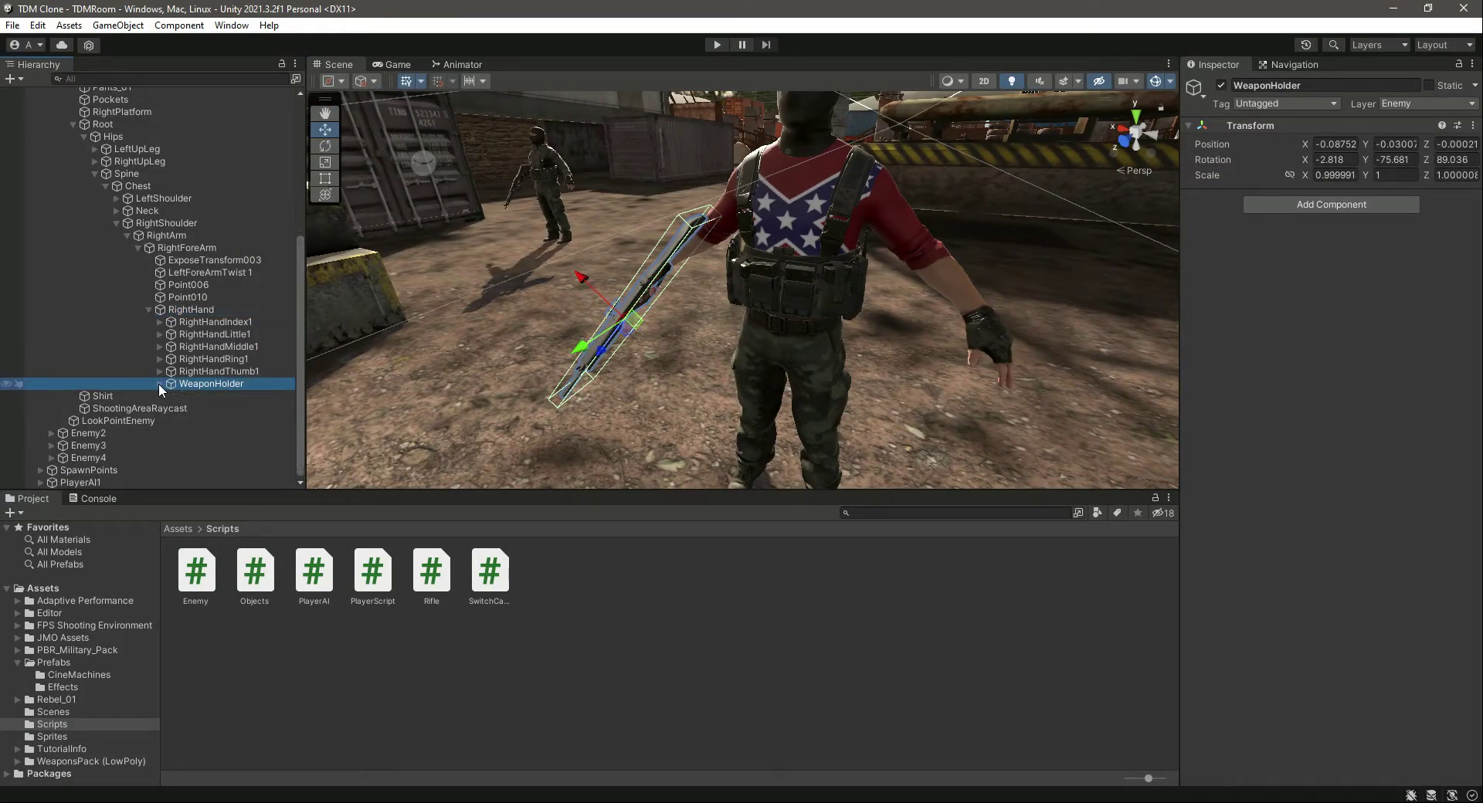
- Add the MuzzleSpark prefab from Prefabs/Effects as a child of Enemy1's WeaponHolder and unpack it completely
click(61, 664)
click(65, 686)
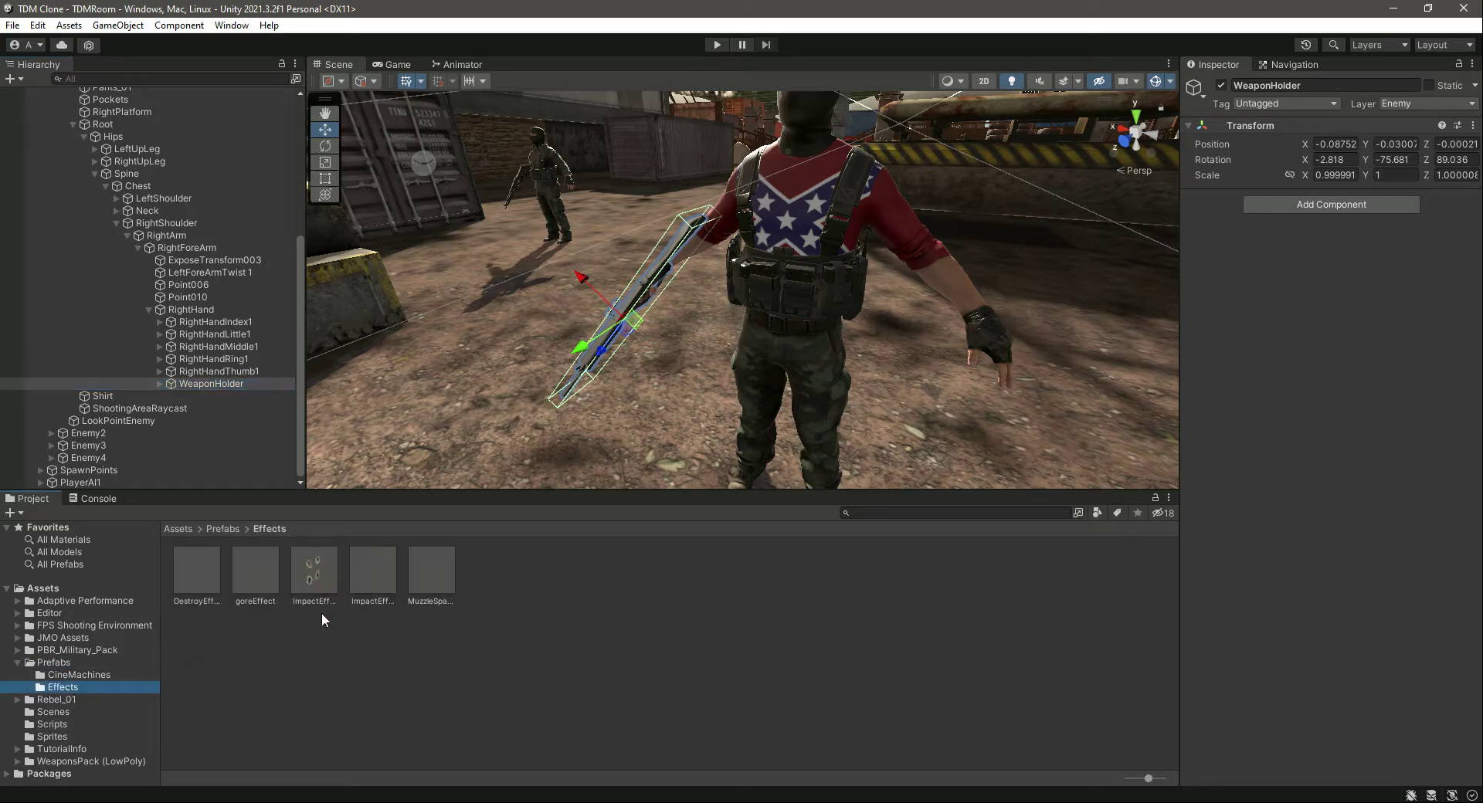
drag(372, 572, 347, 693)
drag(440, 574, 193, 388)
right_click(229, 413)
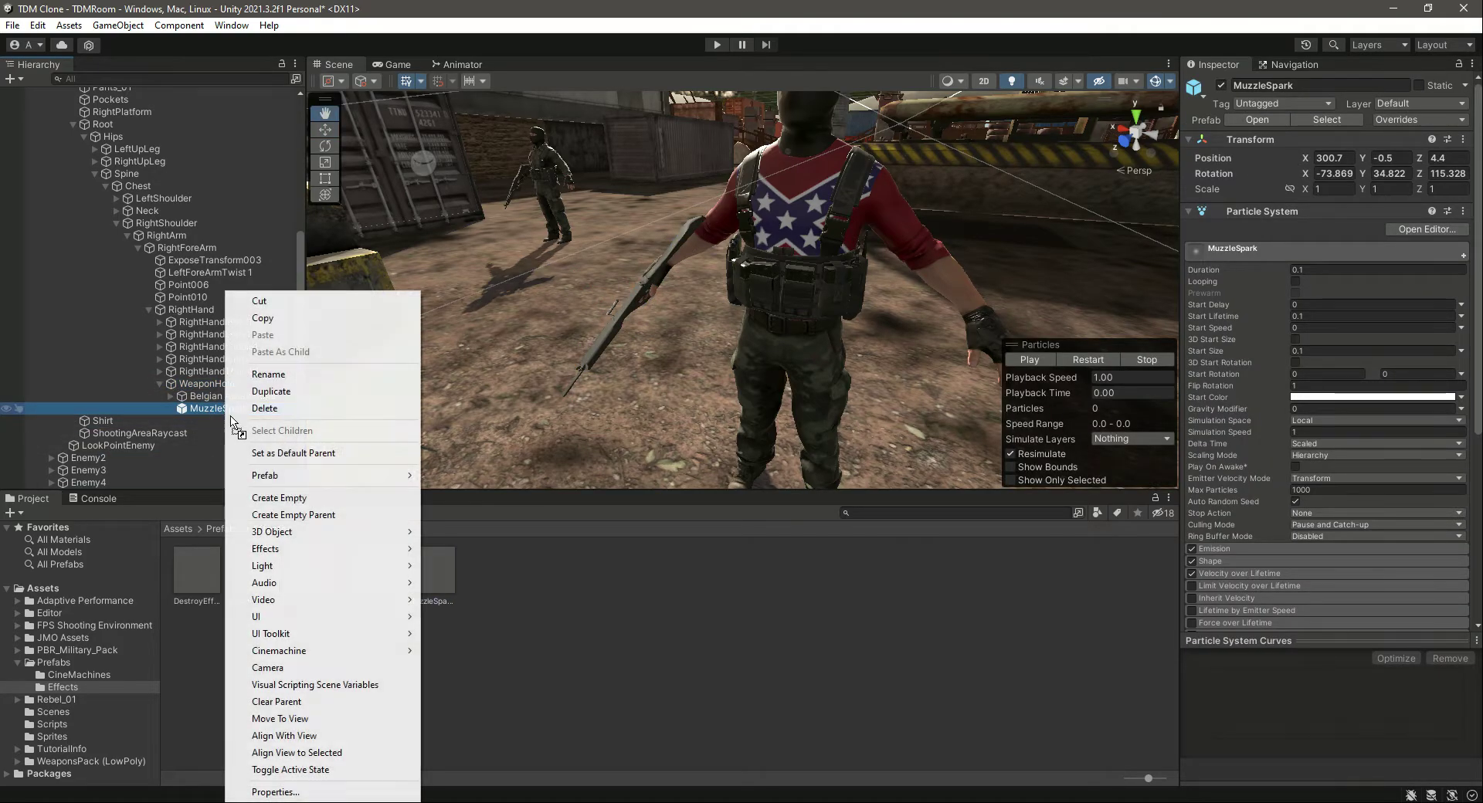
mouse_move(363, 479)
click(460, 544)
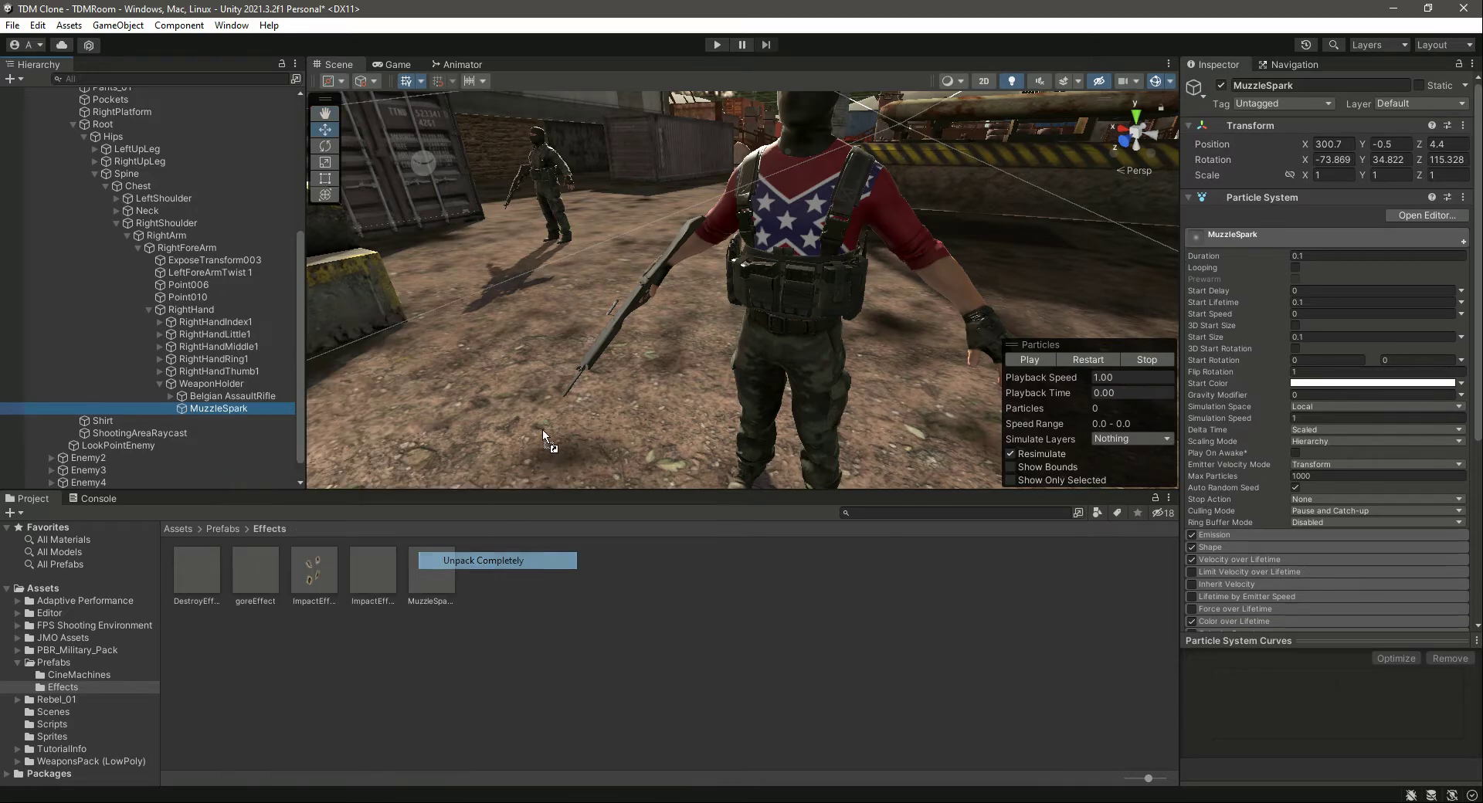
- Inspect where MuzzleSpark plays in the scene and frame the Belgian AssaultRifle held by Enemy1
scroll(720, 388, down, 10)
click(231, 396)
click(233, 408)
right_drag(692, 312, 1089, 361)
right_drag(765, 324, 897, 344)
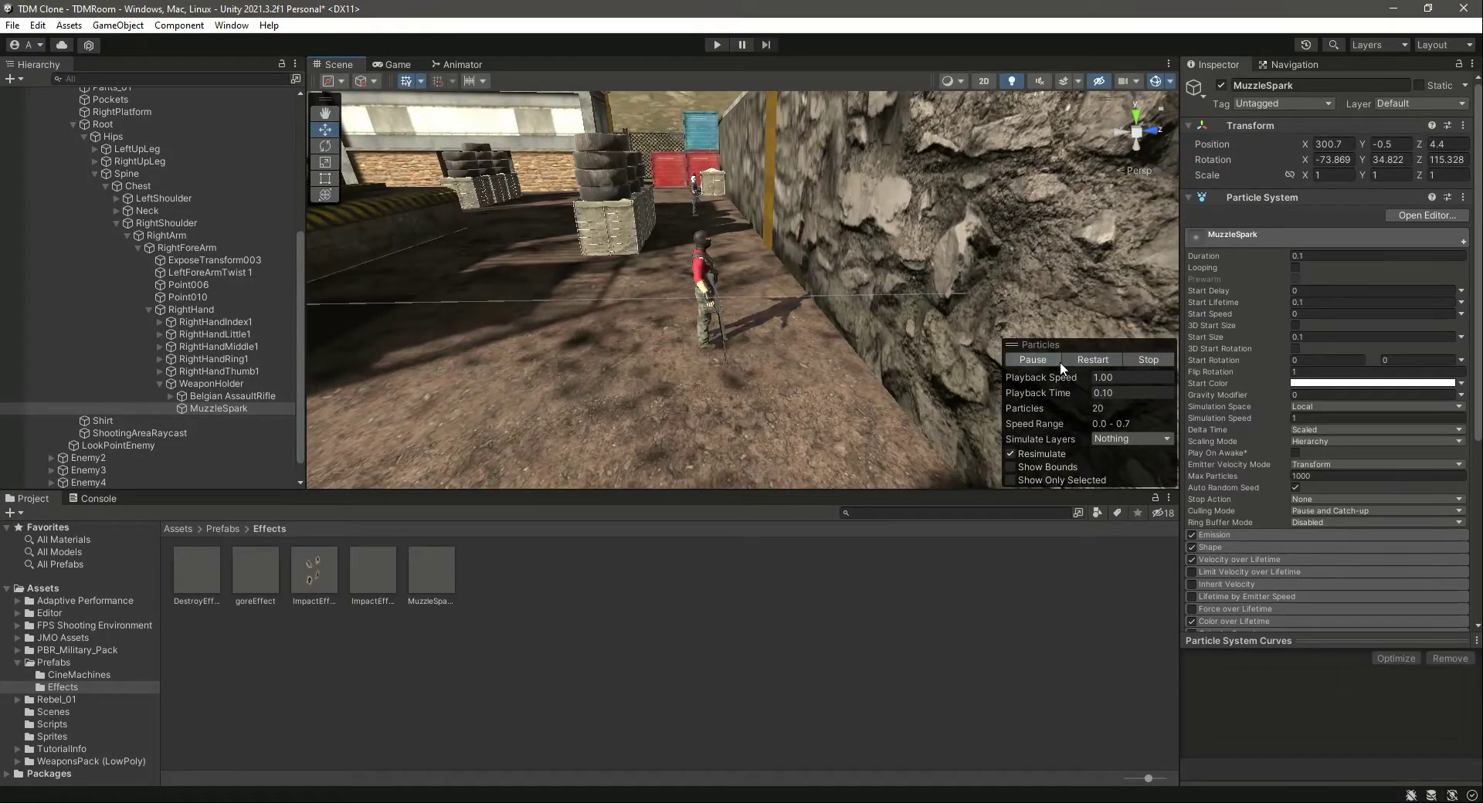
click(1030, 361)
double_click(232, 396)
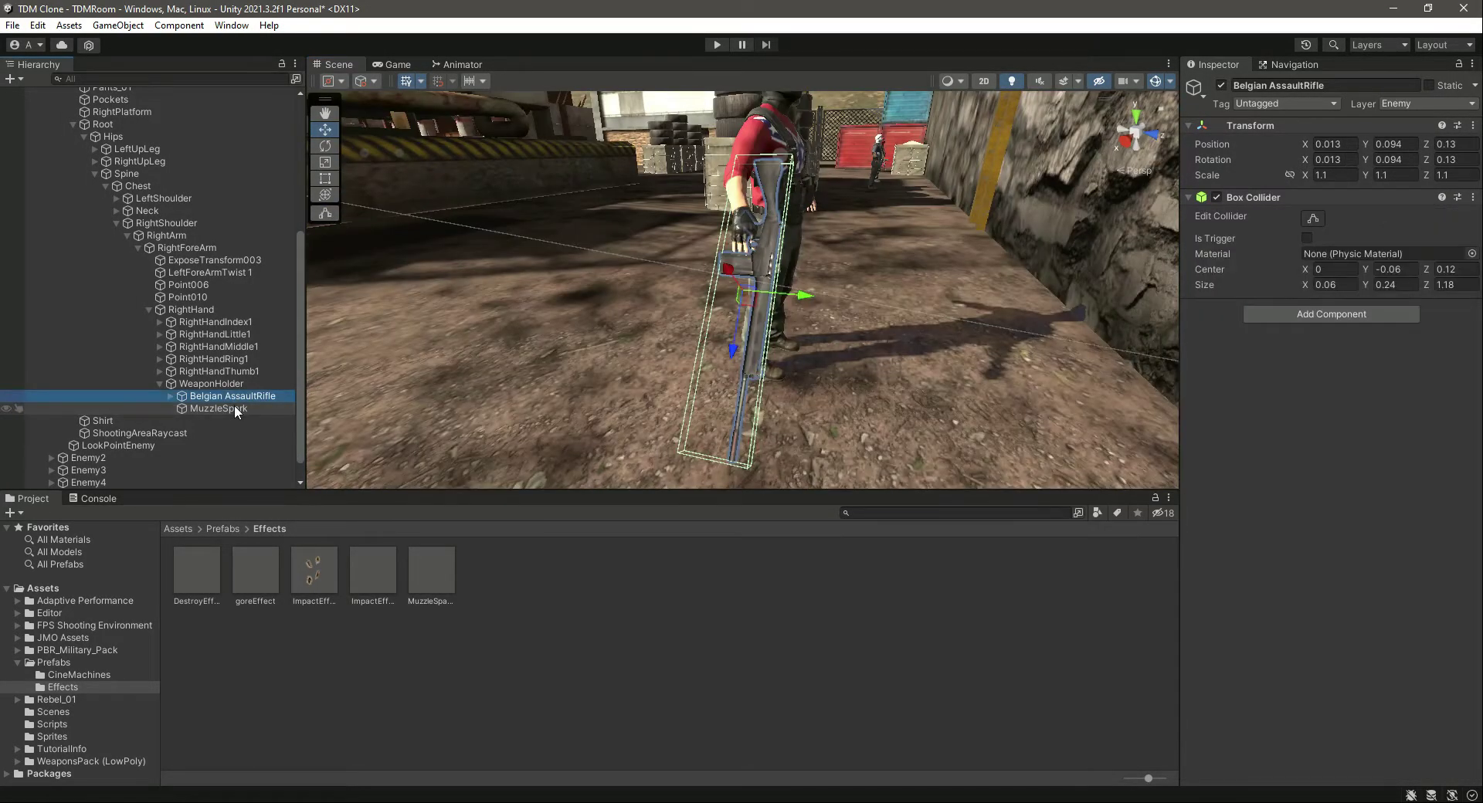
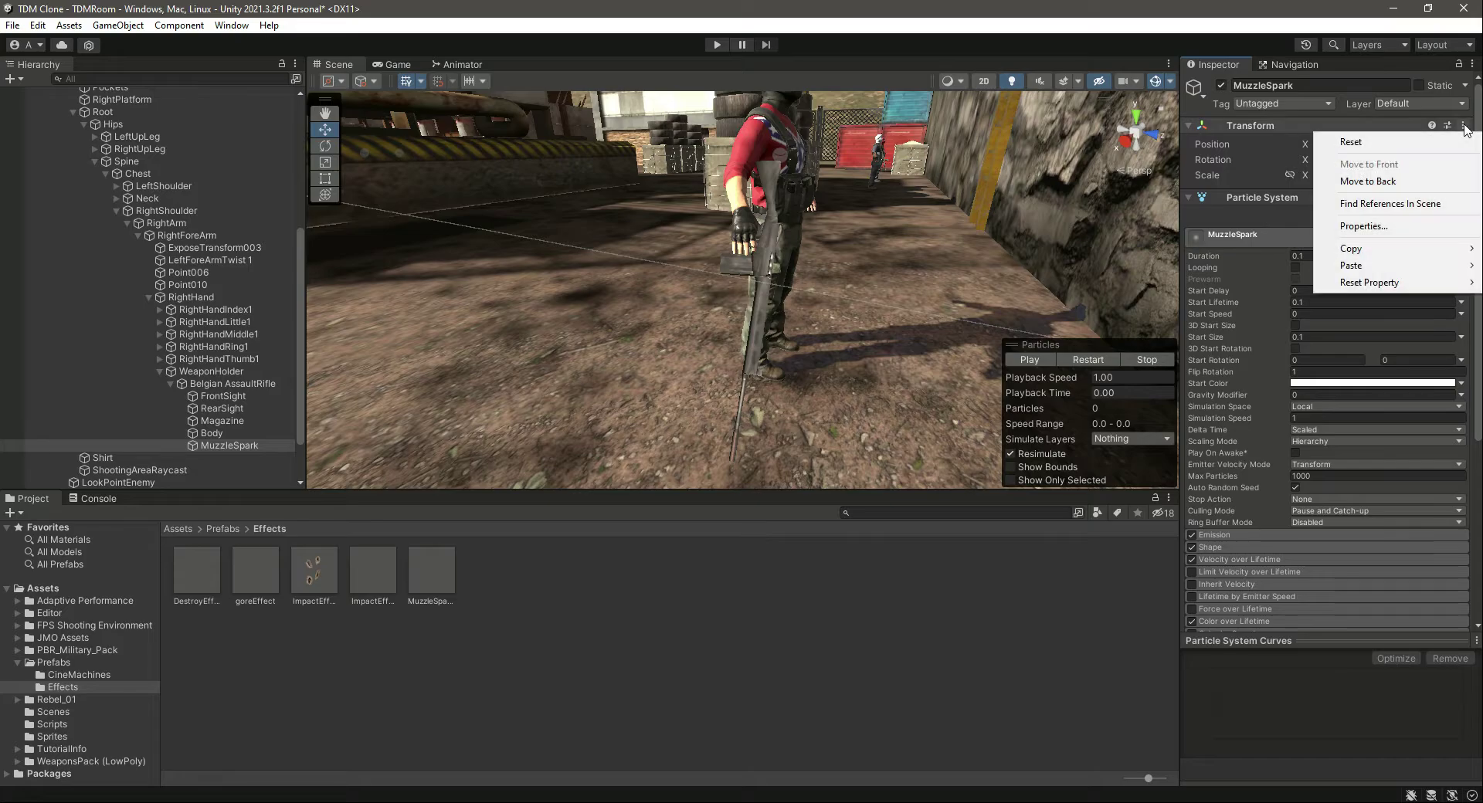
- Paste the copied Transform component values onto the MuzzleSpark under Belgian AssaultRifle and frame it in the scene
mouse_move(1383, 265)
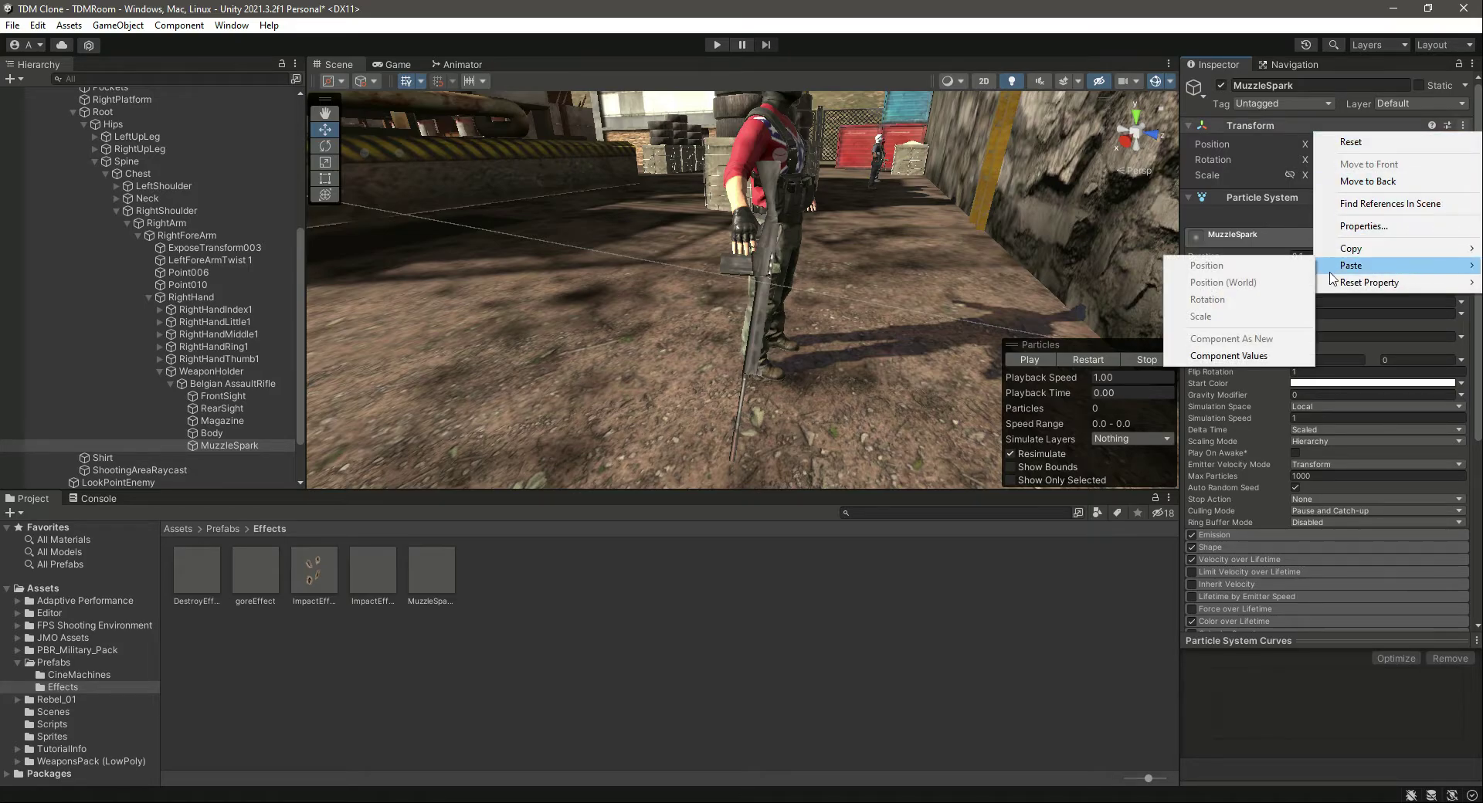
click(1236, 357)
right_drag(939, 205, 768, 193)
key(f)
scroll(788, 199, down, 3)
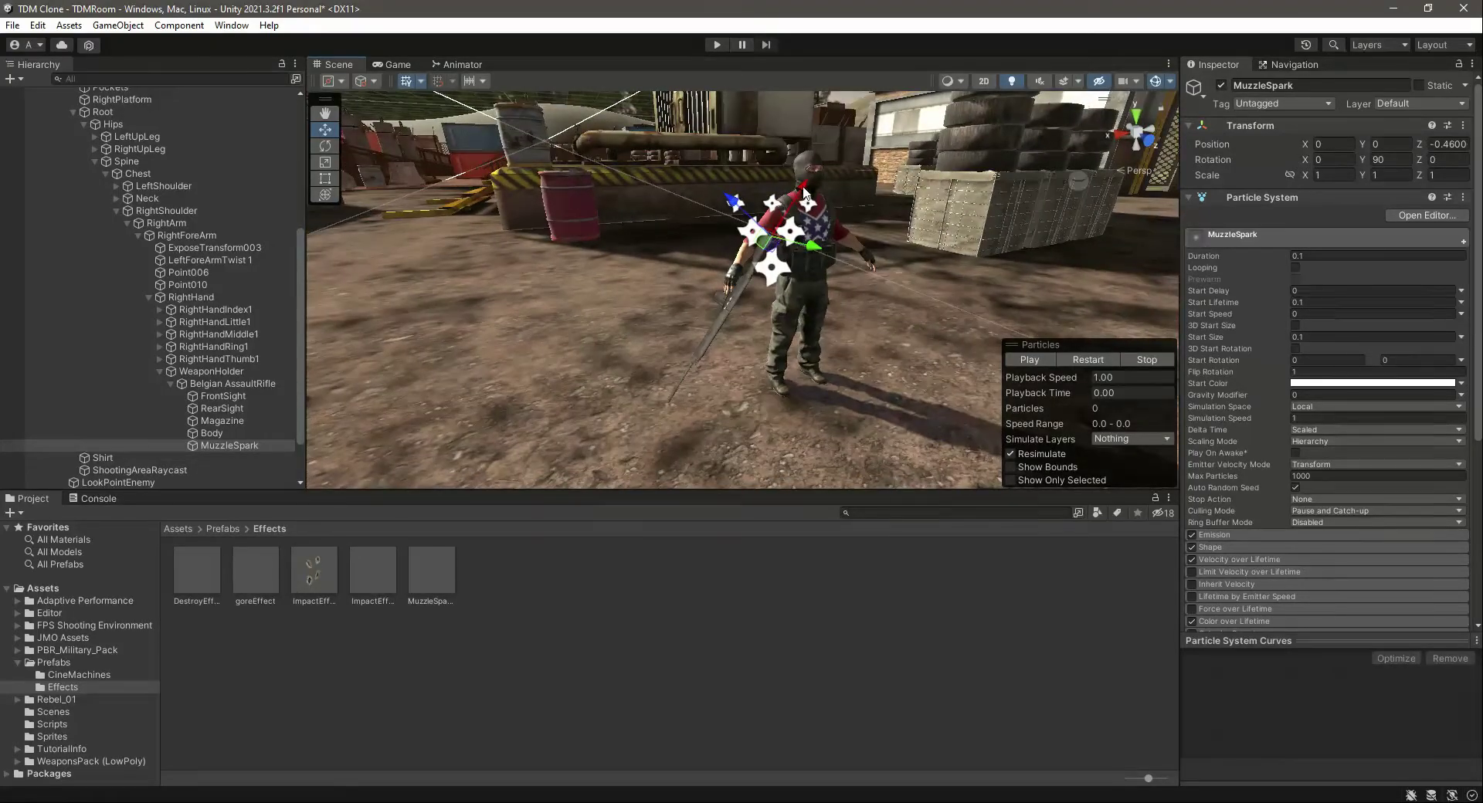
- Move MuzzleSpark along the rifle to the barrel tip, at about Z 0.742, and preview the particles
drag(804, 194, 729, 374)
click(1076, 361)
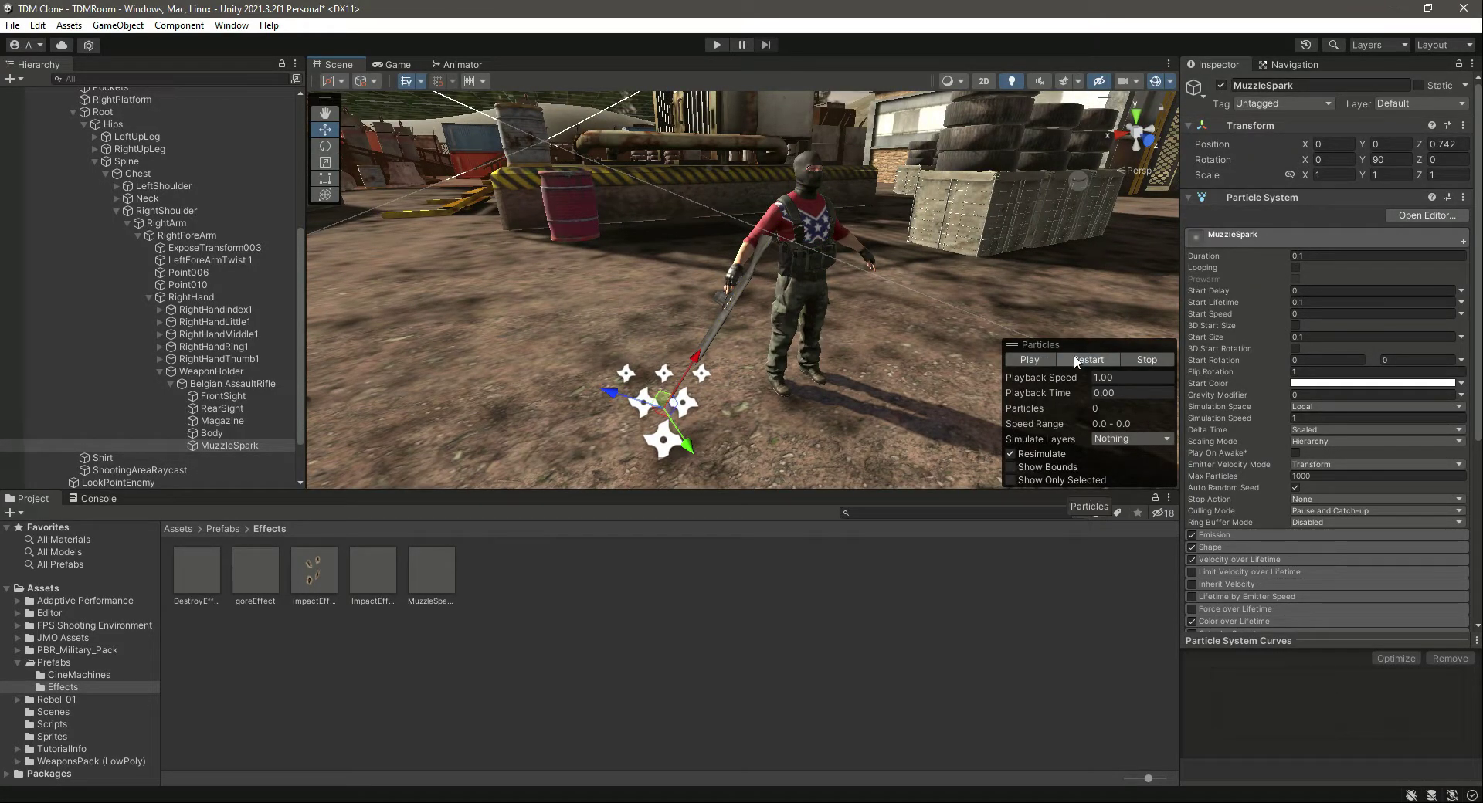
click(1086, 359)
click(1085, 359)
- Replay the particles close up and fine-tune MuzzleSpark's position at the barrel tip to about Z 0.777
right_drag(817, 335, 896, 385)
scroll(895, 386, down, 2)
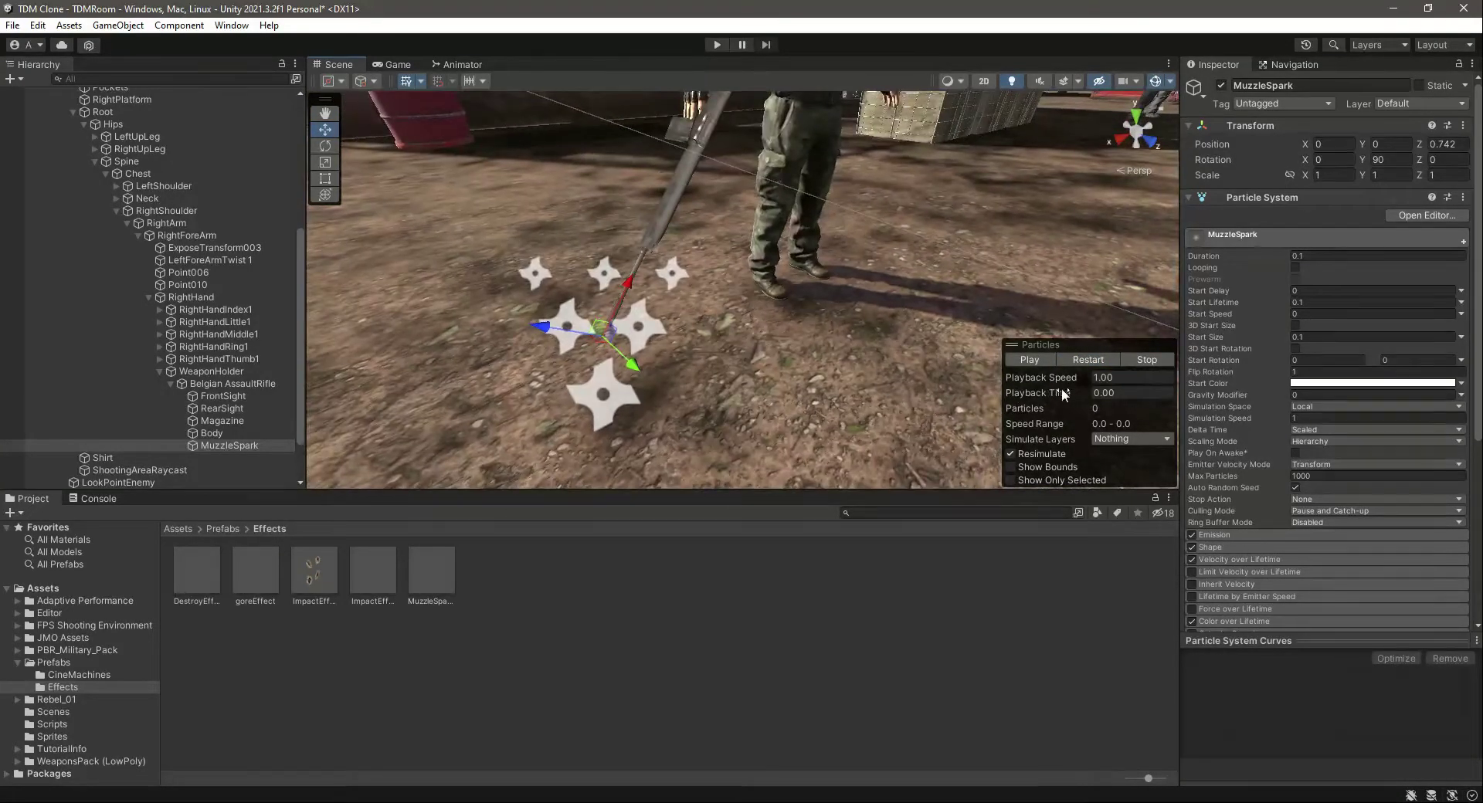
click(1085, 359)
drag(629, 276, 628, 289)
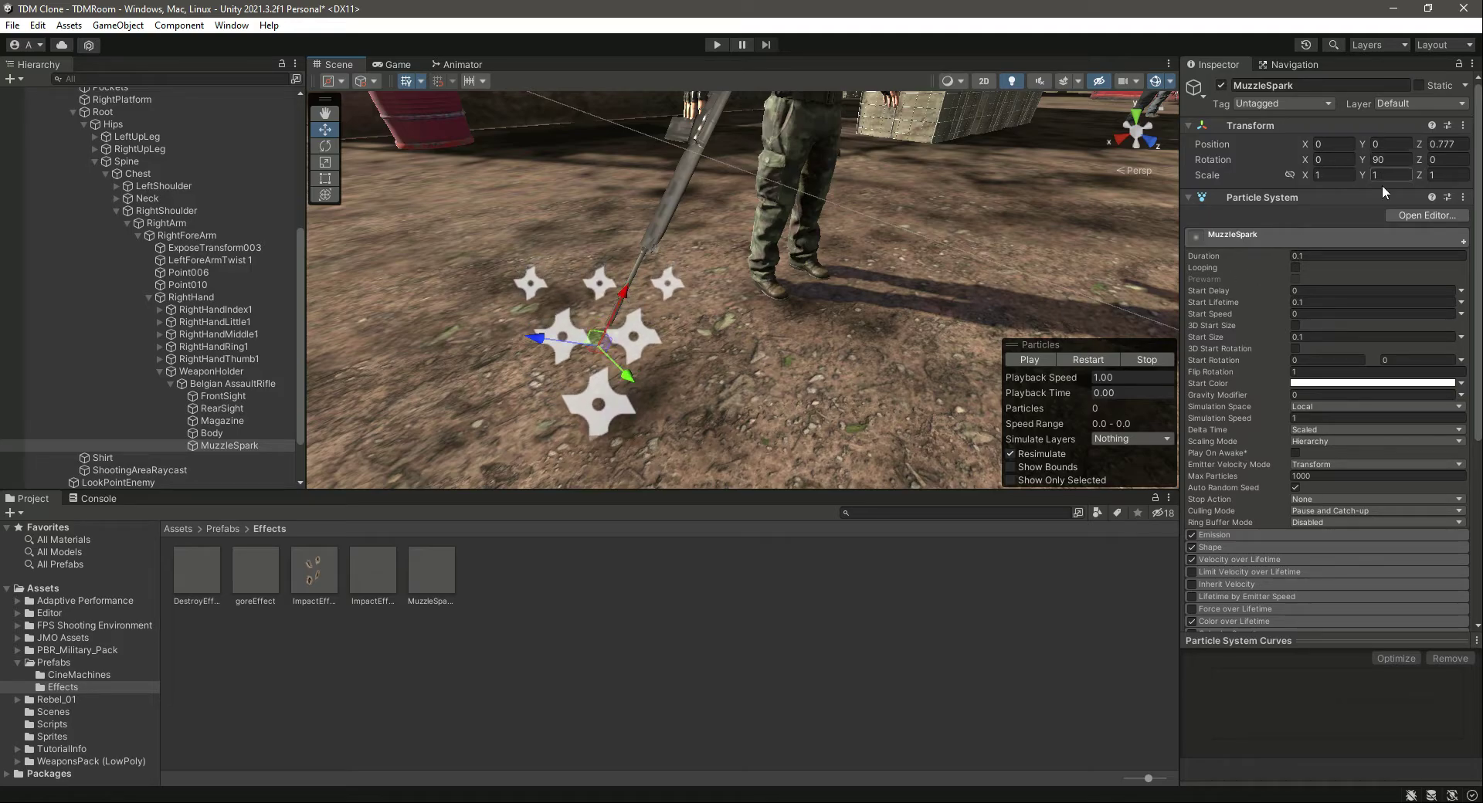
click(229, 443)
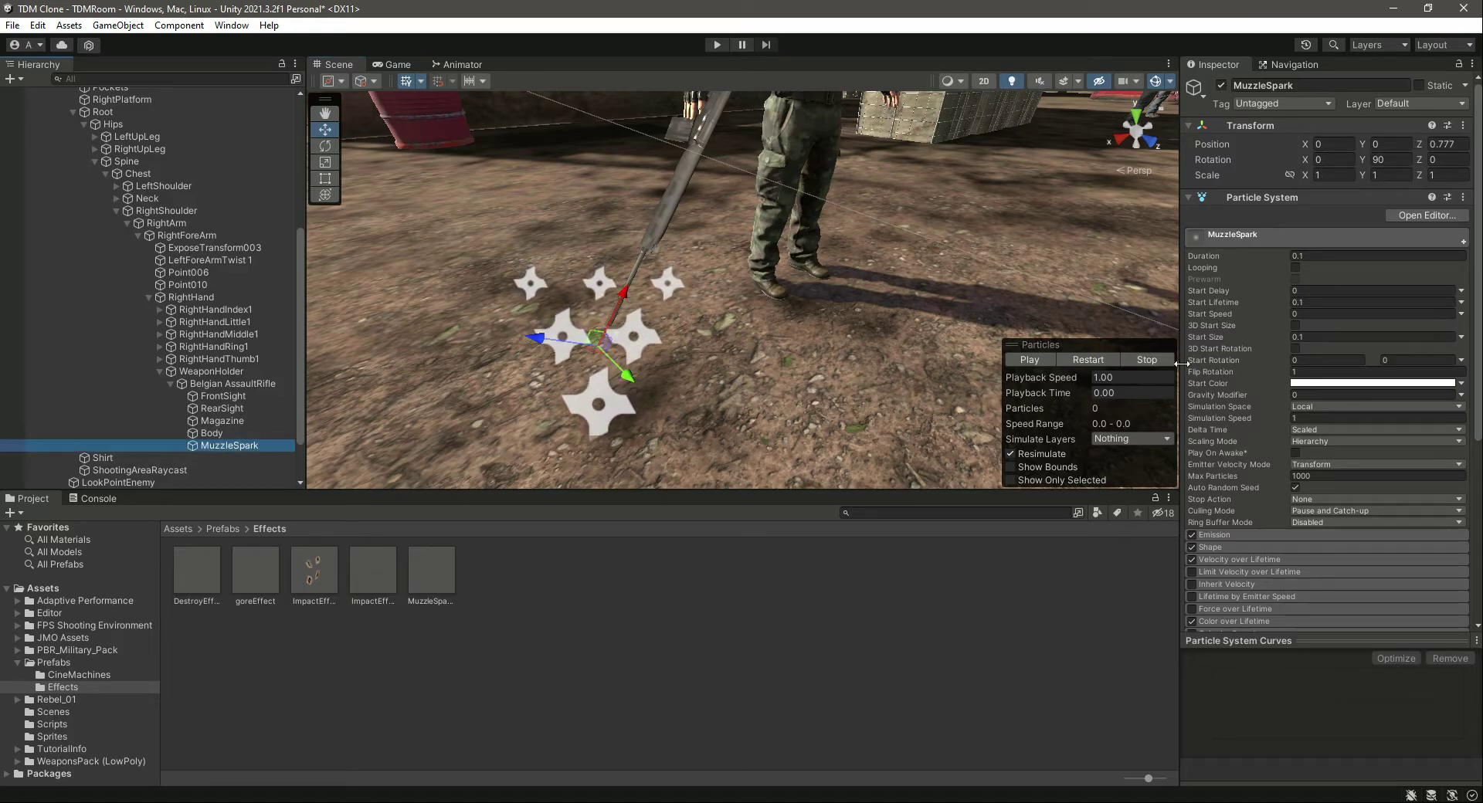
- Try a Start Size of 100 on MuzzleSpark and preview the particles from farther away
click(1323, 336)
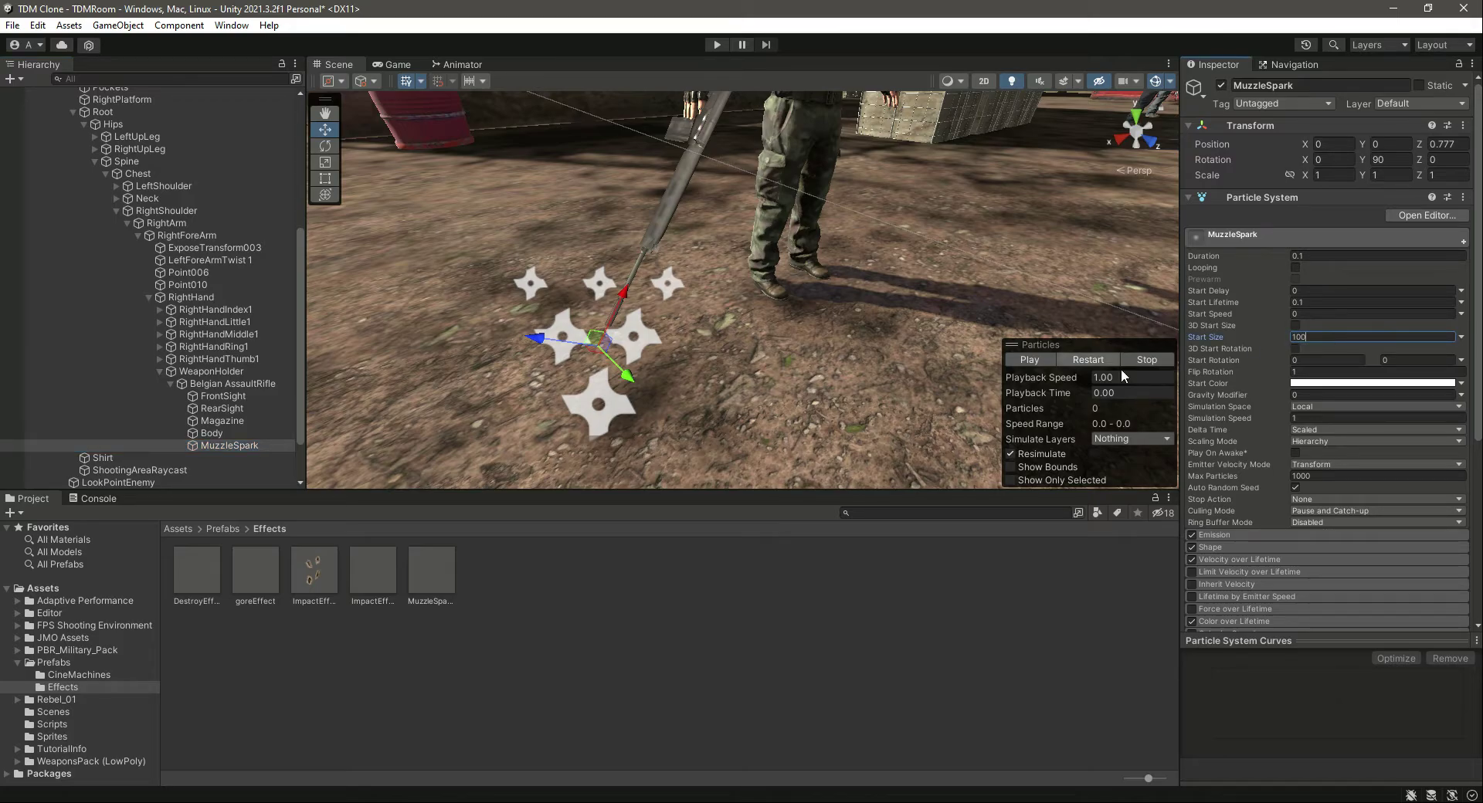
click(1104, 358)
click(1103, 359)
click(1104, 358)
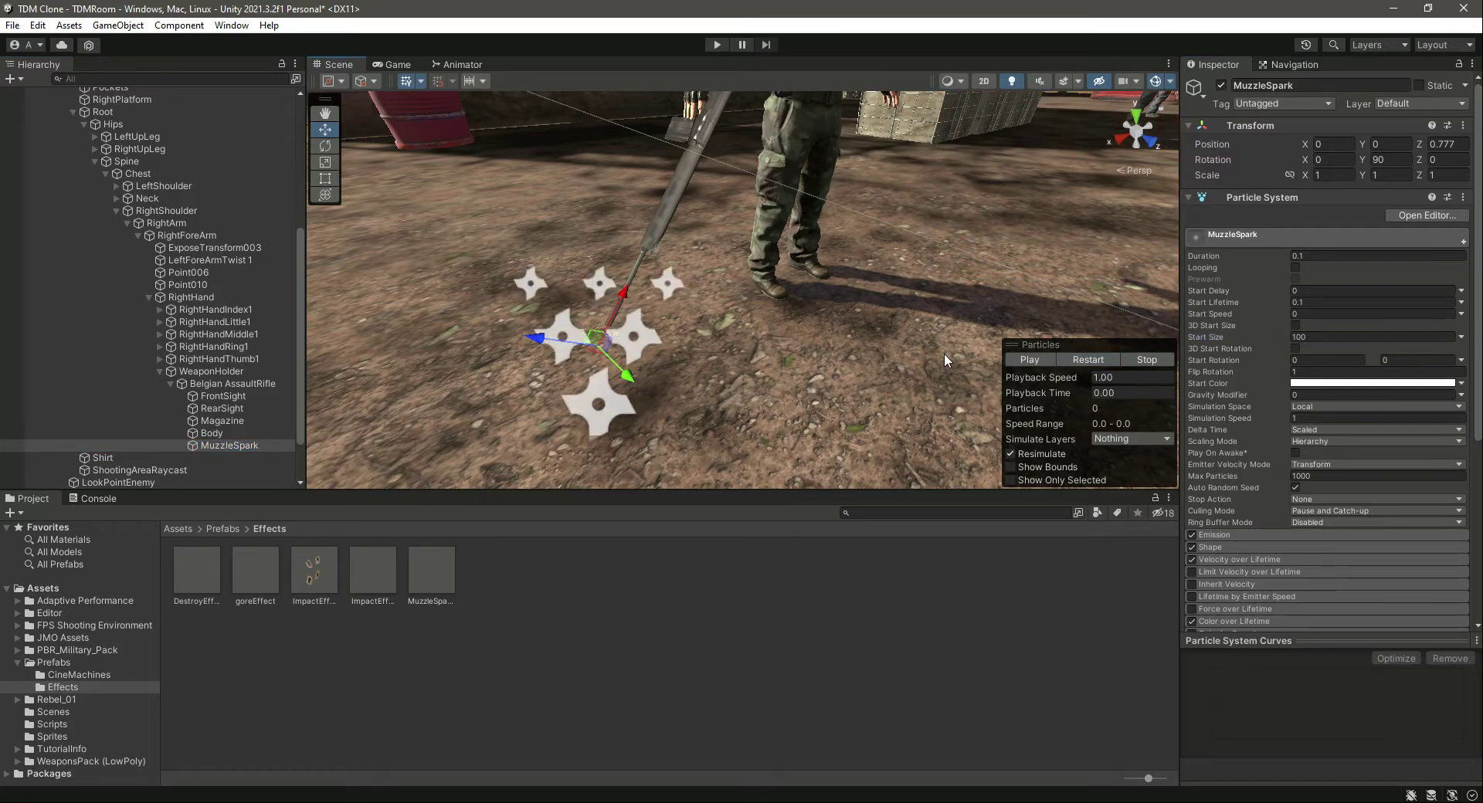
right_drag(944, 354, 1118, 263)
right_drag(1114, 360, 933, 393)
scroll(933, 394, down, 2)
click(1072, 365)
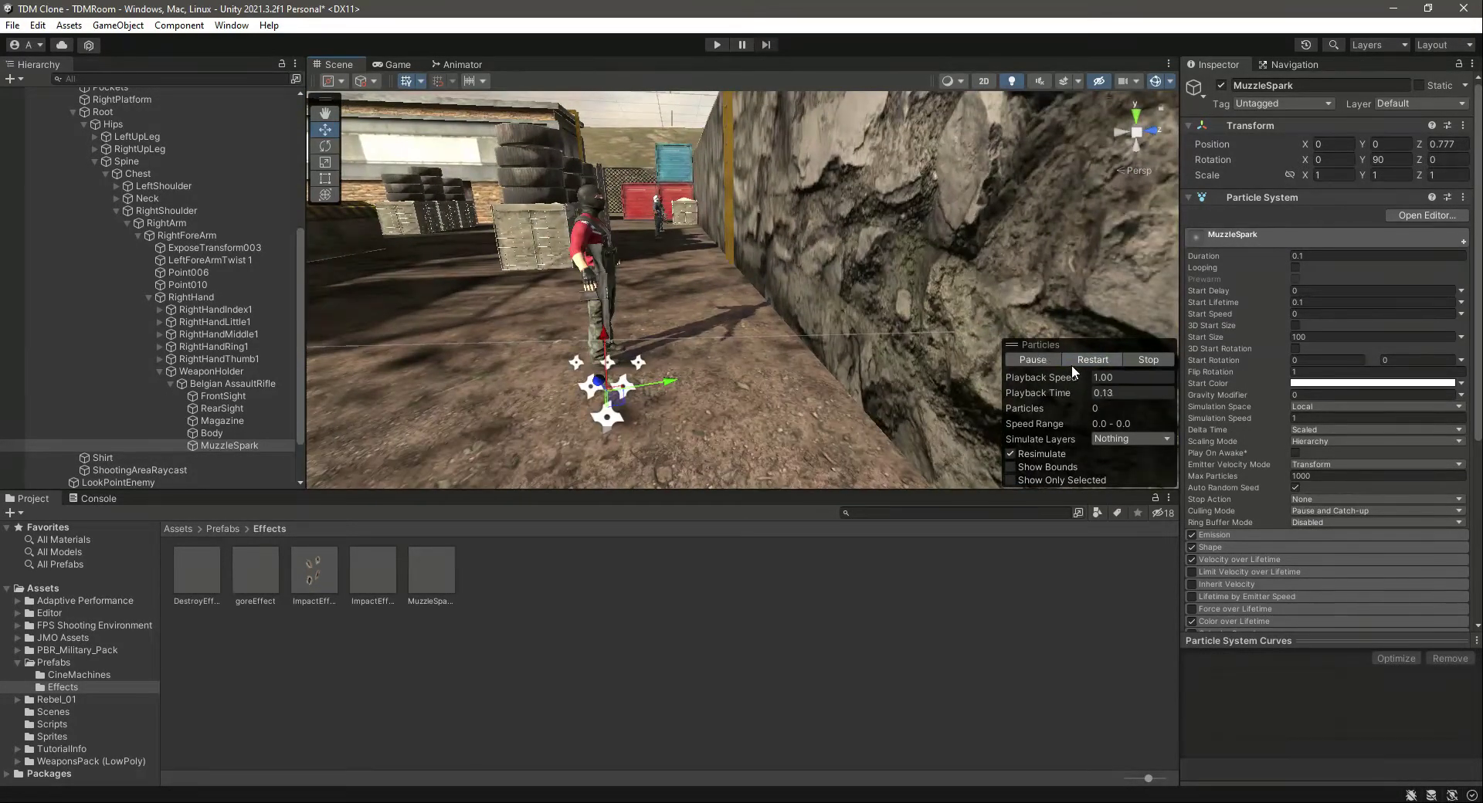
click(1072, 365)
click(1072, 365)
key(ctrl+z)
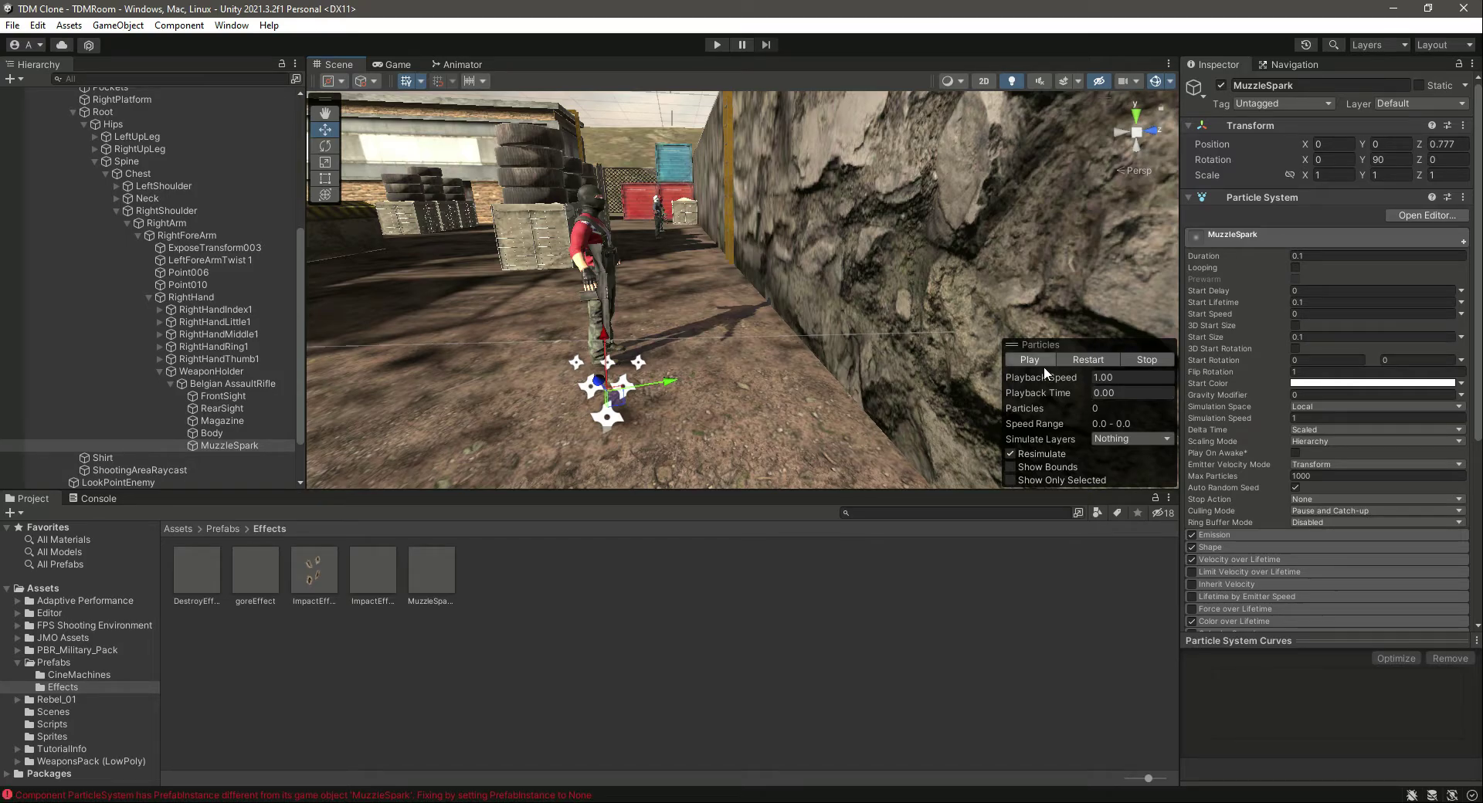
- Clear the Console messages and return to the Effects prefabs folder
click(101, 499)
click(17, 512)
click(29, 499)
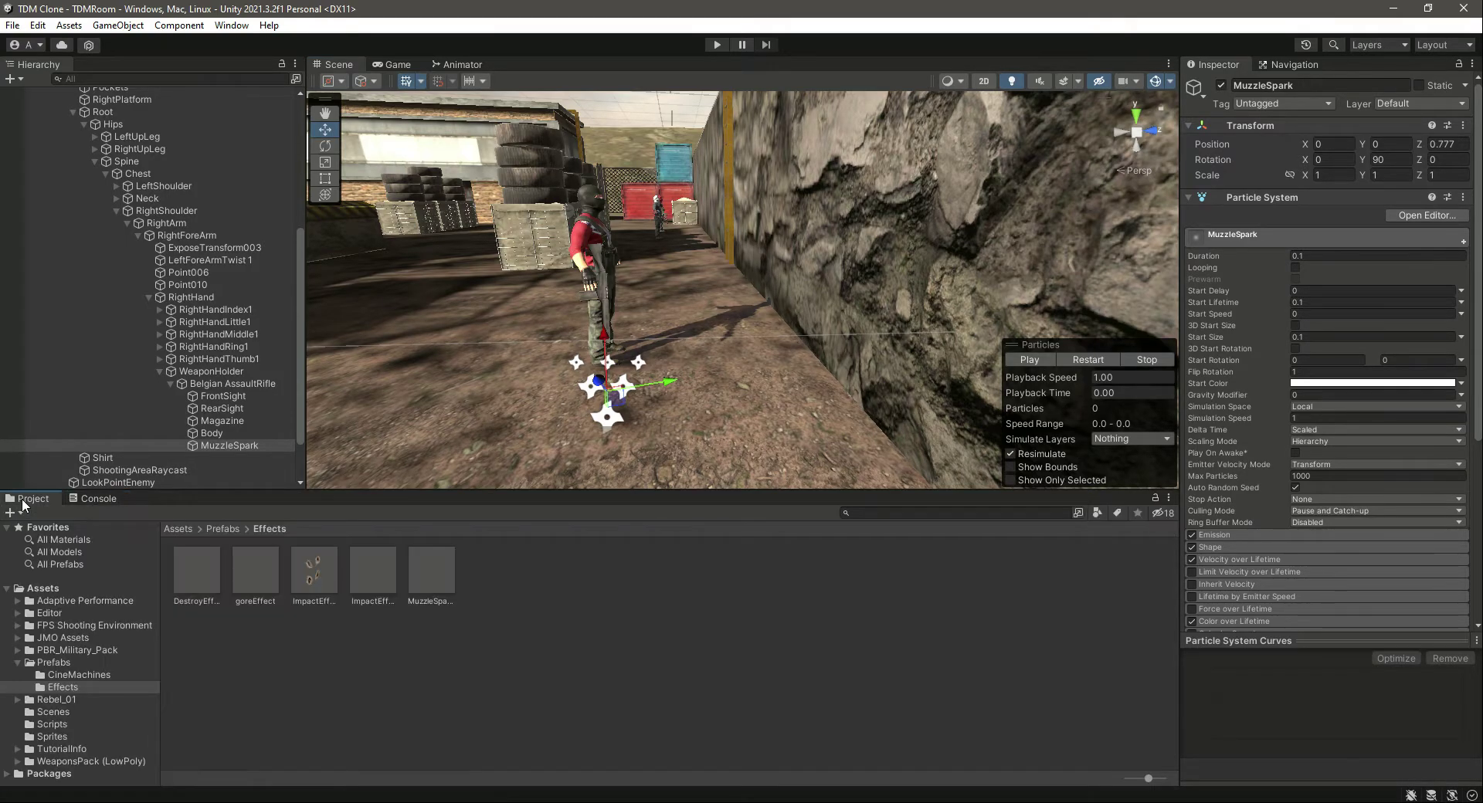
- Replay the MuzzleSpark particles close up at the rifle's barrel tip to check their size
click(1091, 363)
click(1086, 364)
key(w)
right_drag(695, 309, 577, 373)
click(1082, 359)
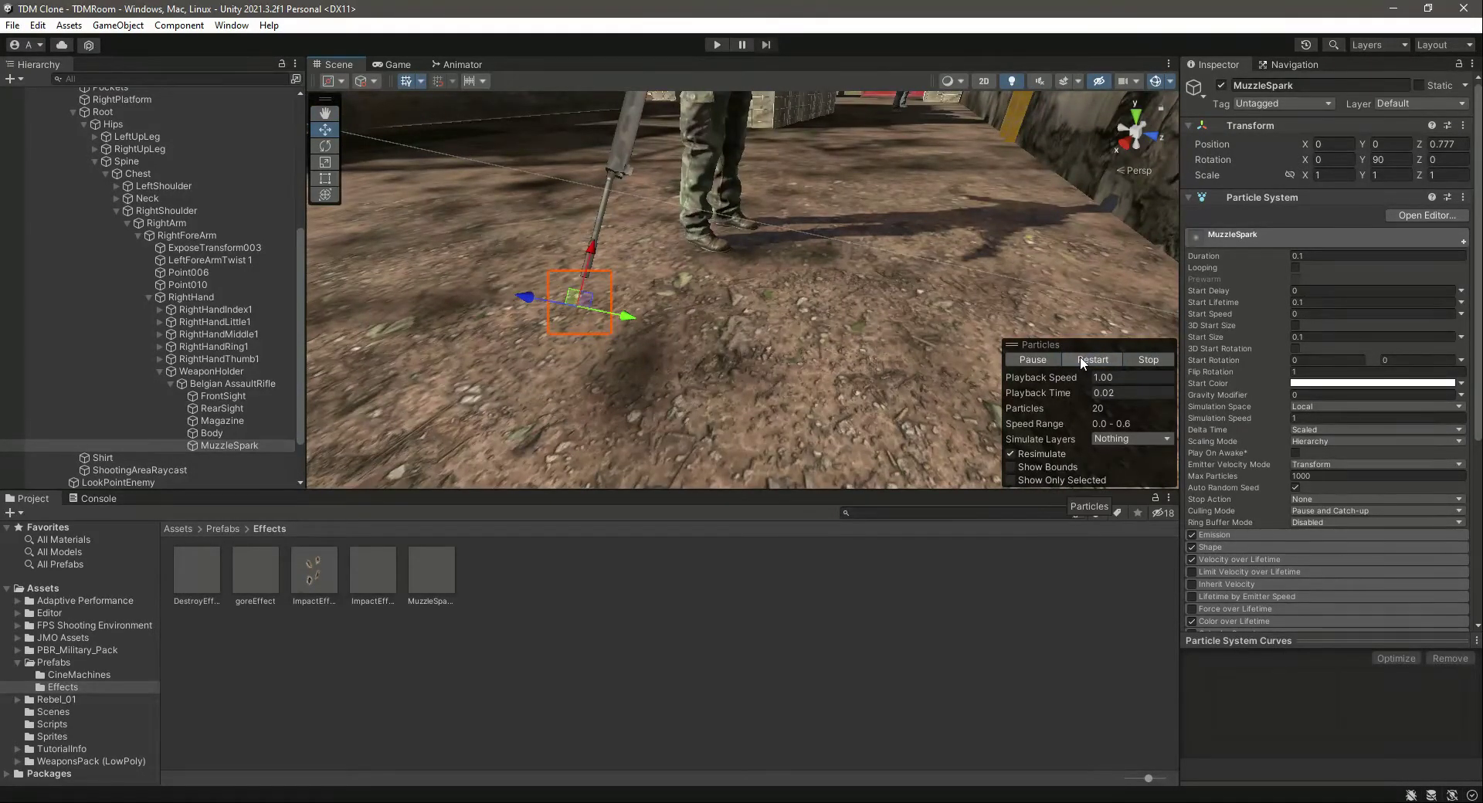
- Set MuzzleSpark's Start Size to 1 and move it along the barrel to about Z 0.802, previewing the particles
click(1347, 337)
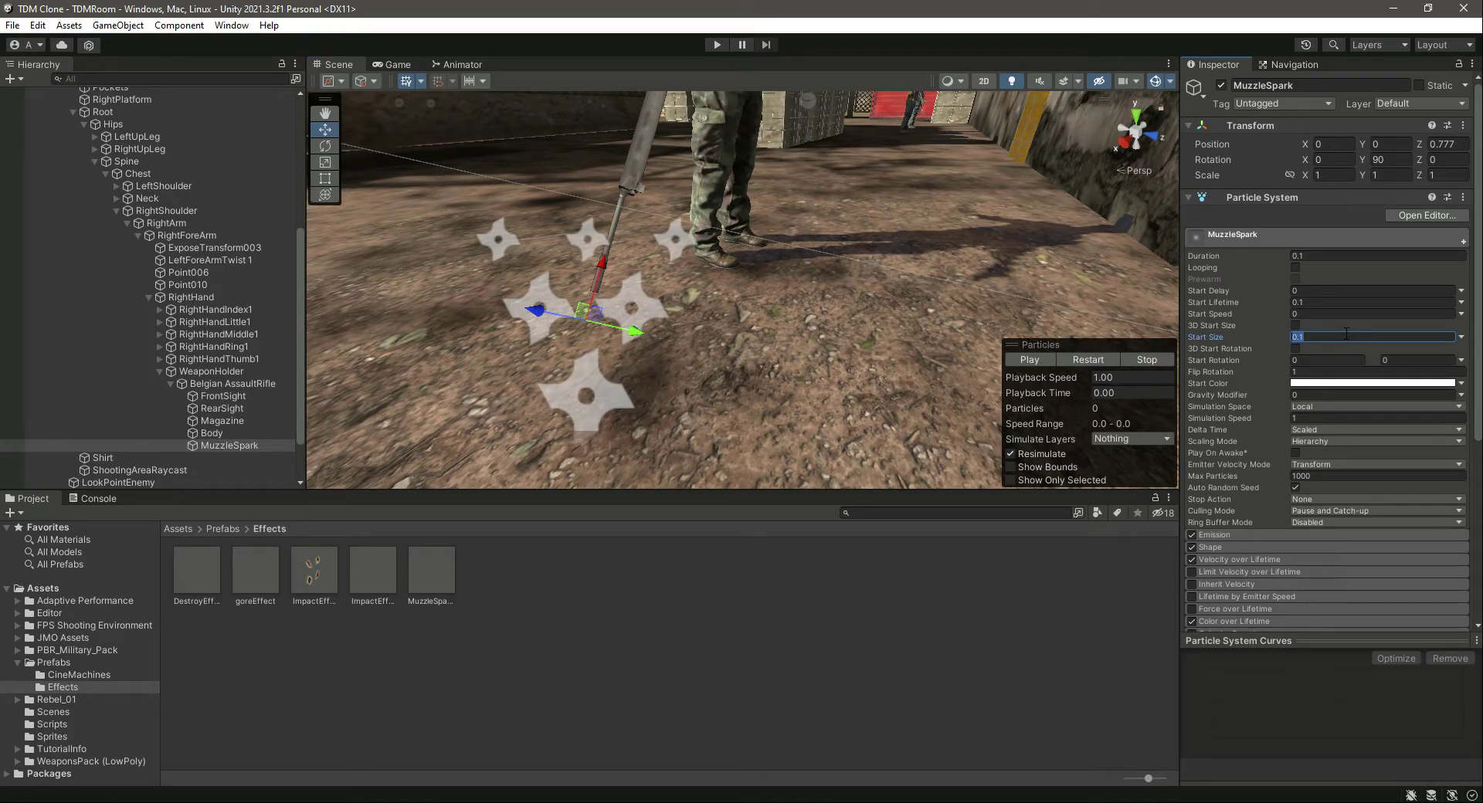
click(1081, 362)
click(1081, 361)
click(1082, 361)
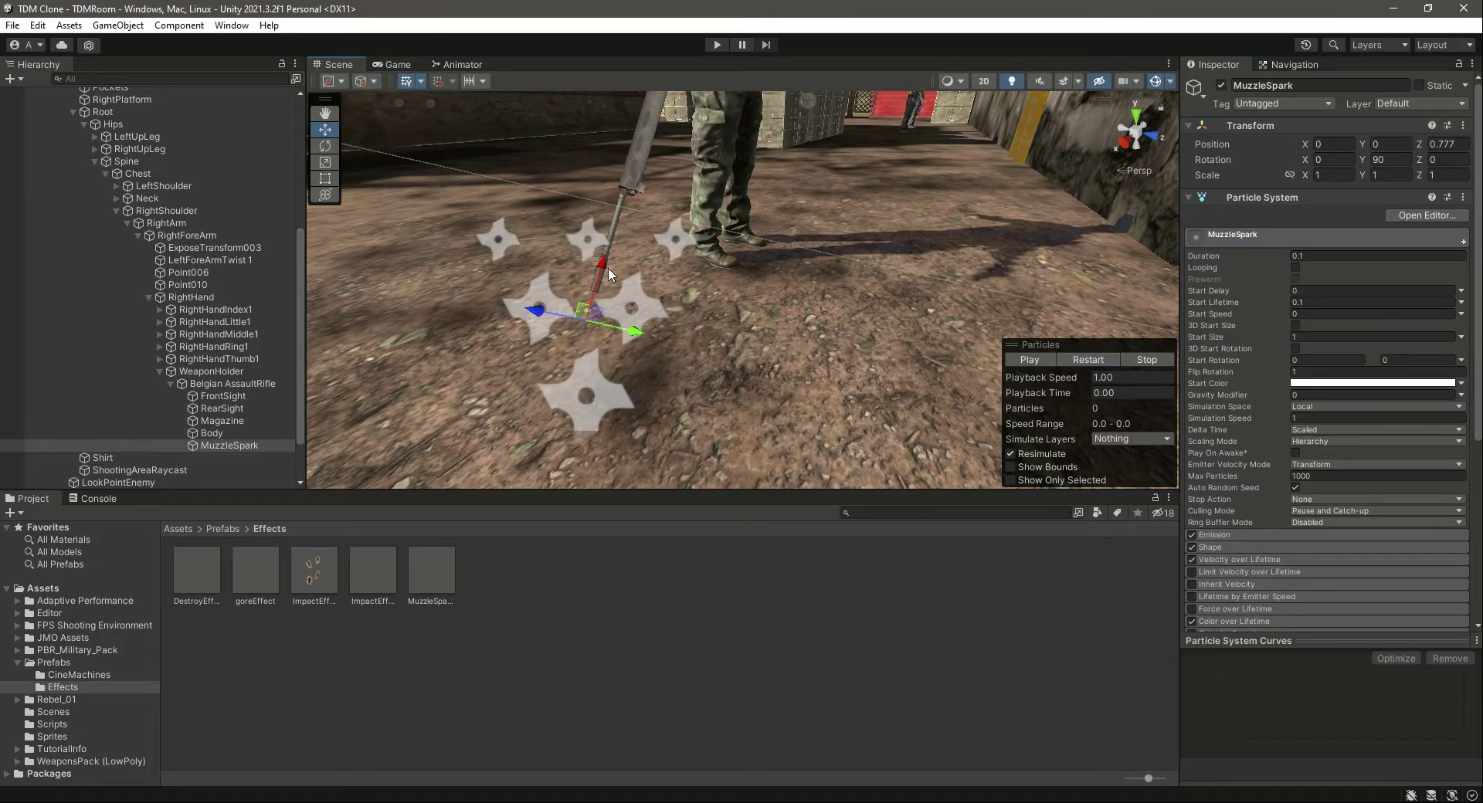
drag(609, 270, 610, 280)
click(1068, 357)
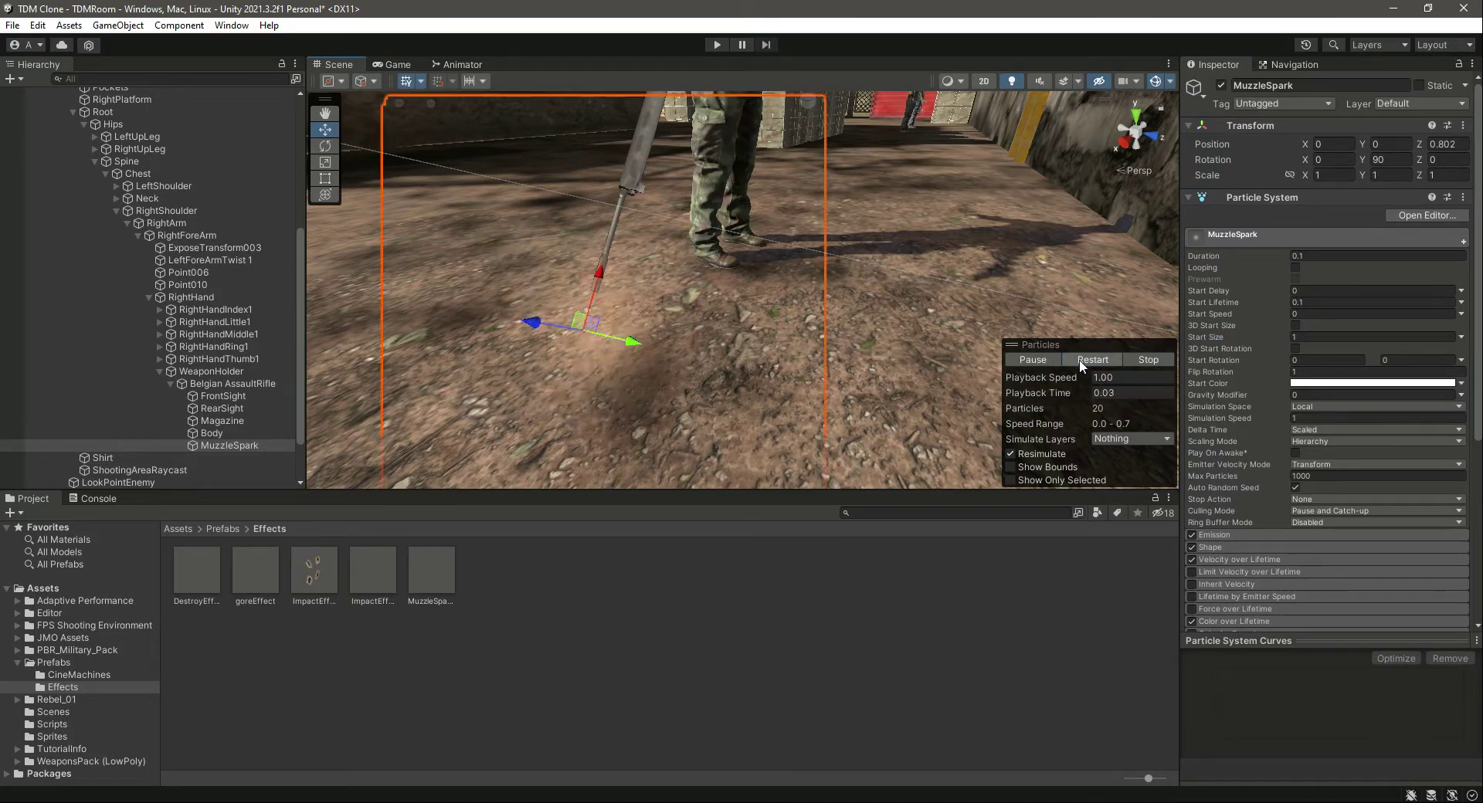
click(1067, 357)
- Collapse the expanded Enemy1 branch, including its Root and Body objects
scroll(300, 308, up, 7)
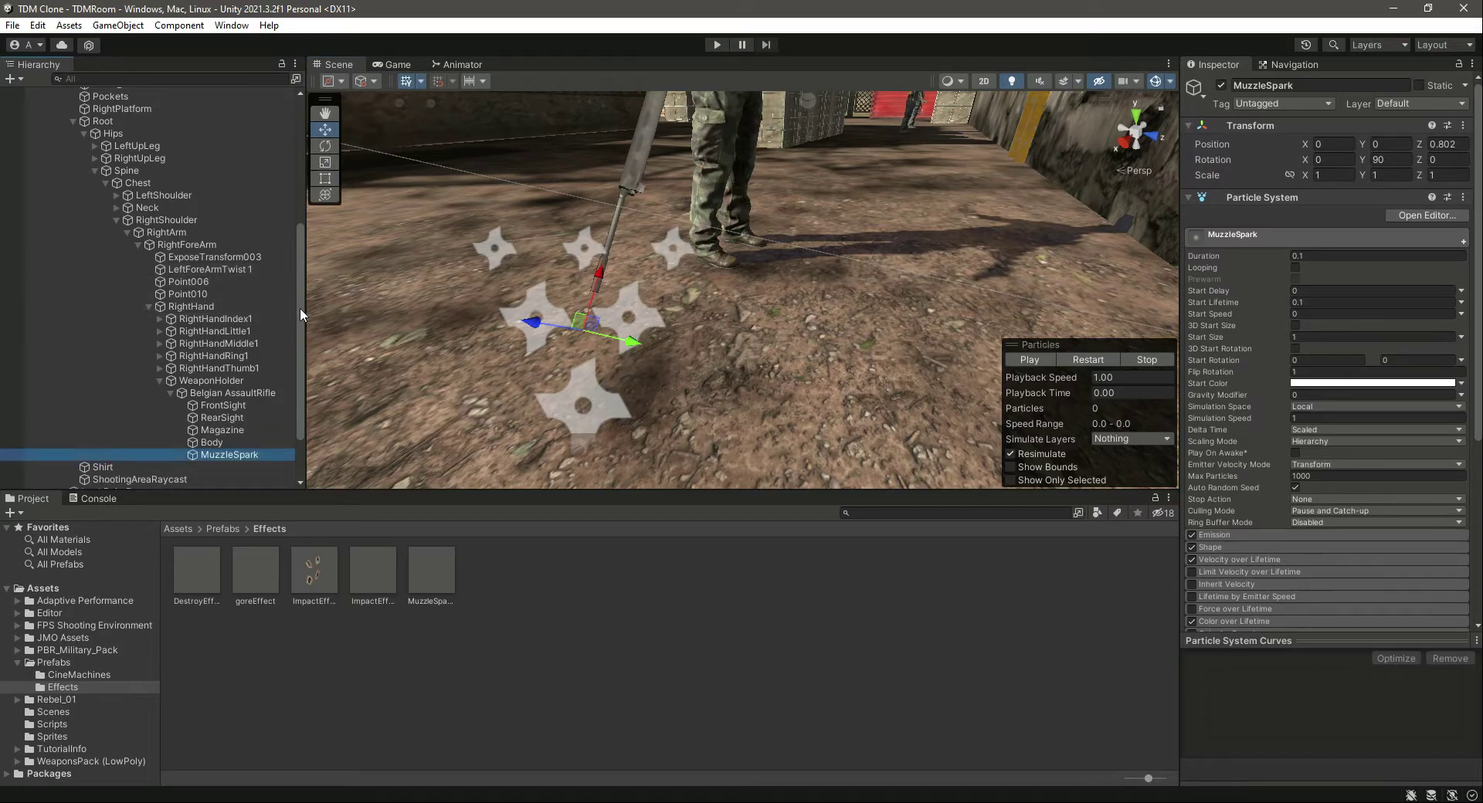
click(73, 366)
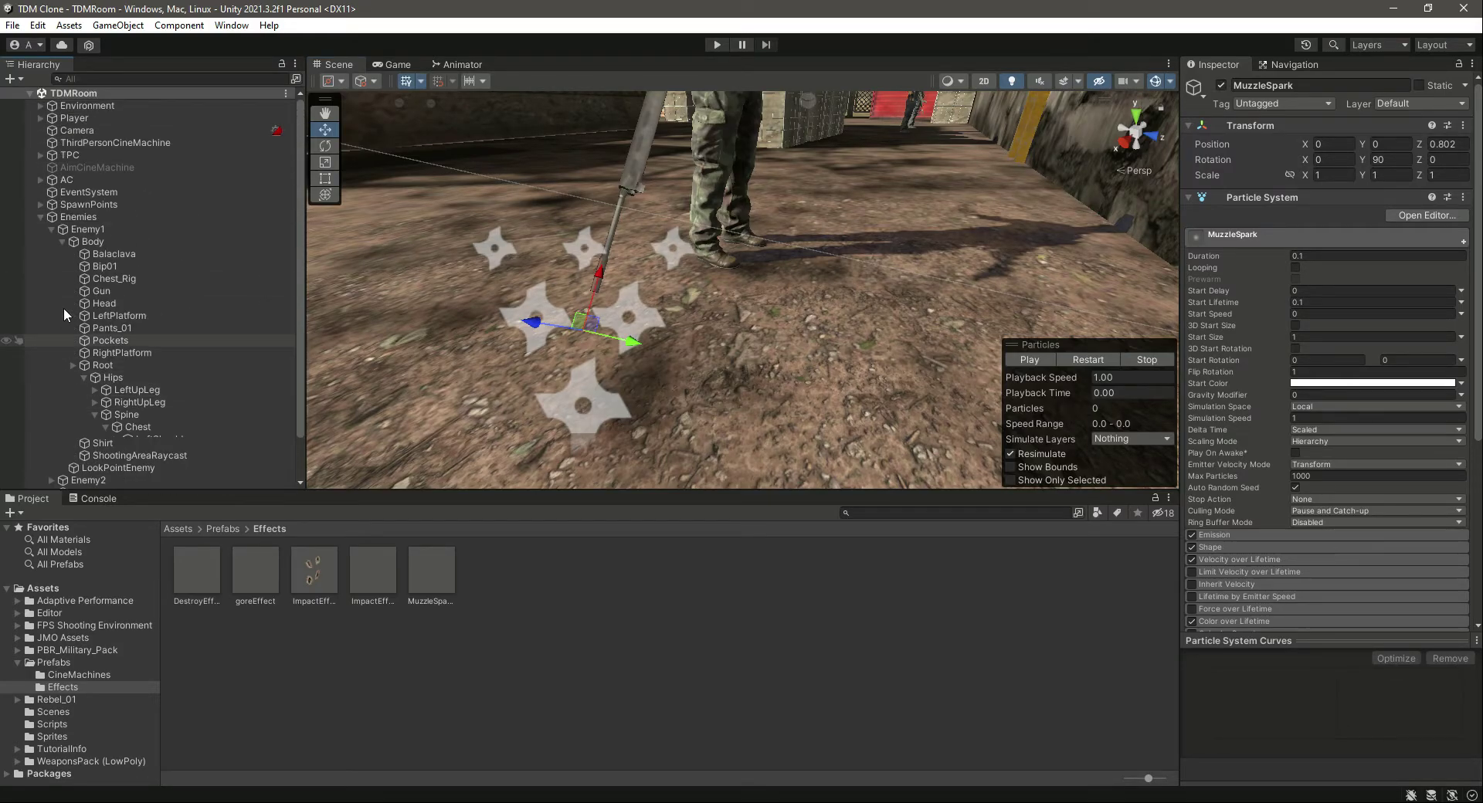
click(62, 242)
click(50, 230)
- Expand Enemy2's Body skeleton from Root through Spine, Chest and RightShoulder down to the contents of RightHand
click(51, 242)
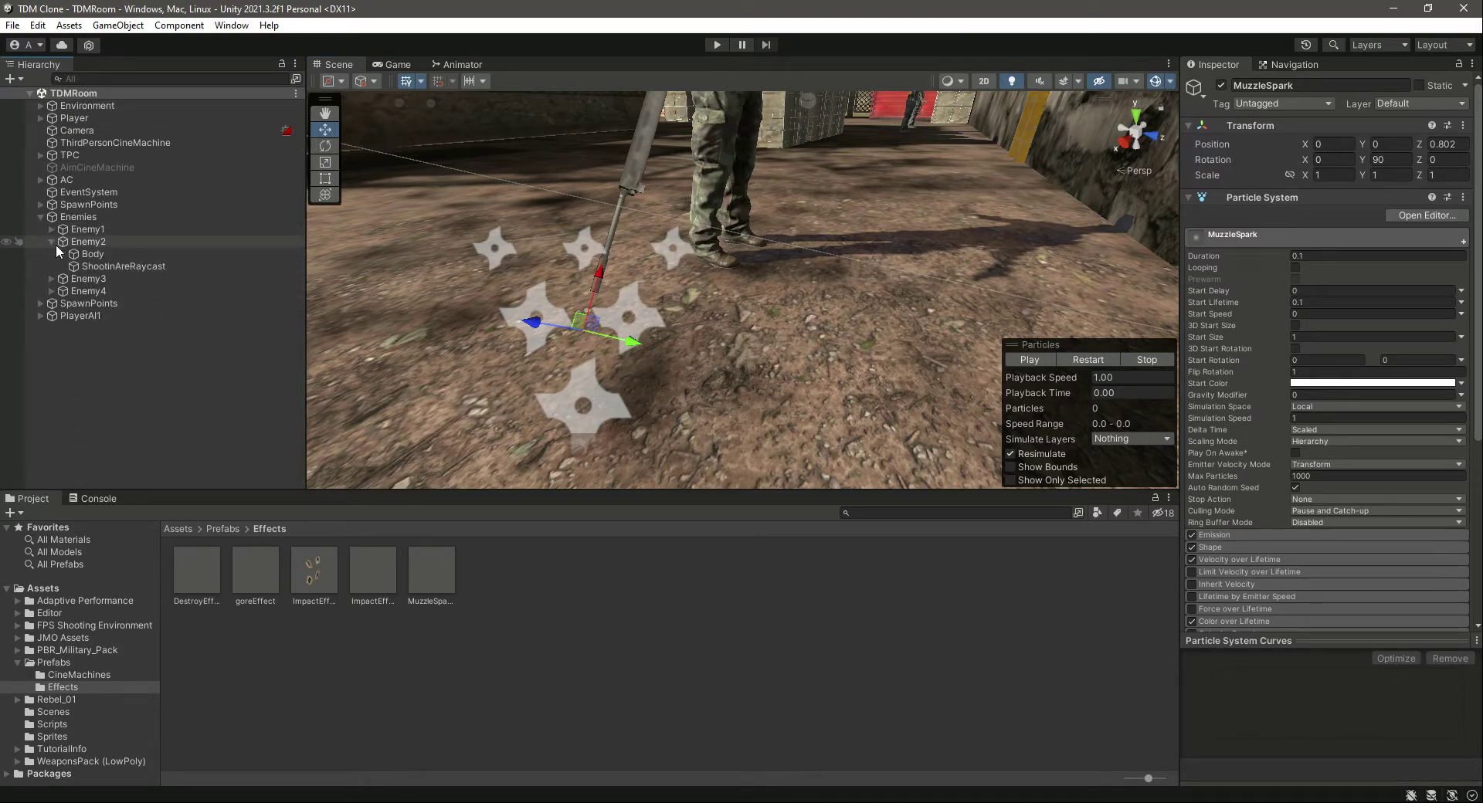
click(61, 253)
click(71, 341)
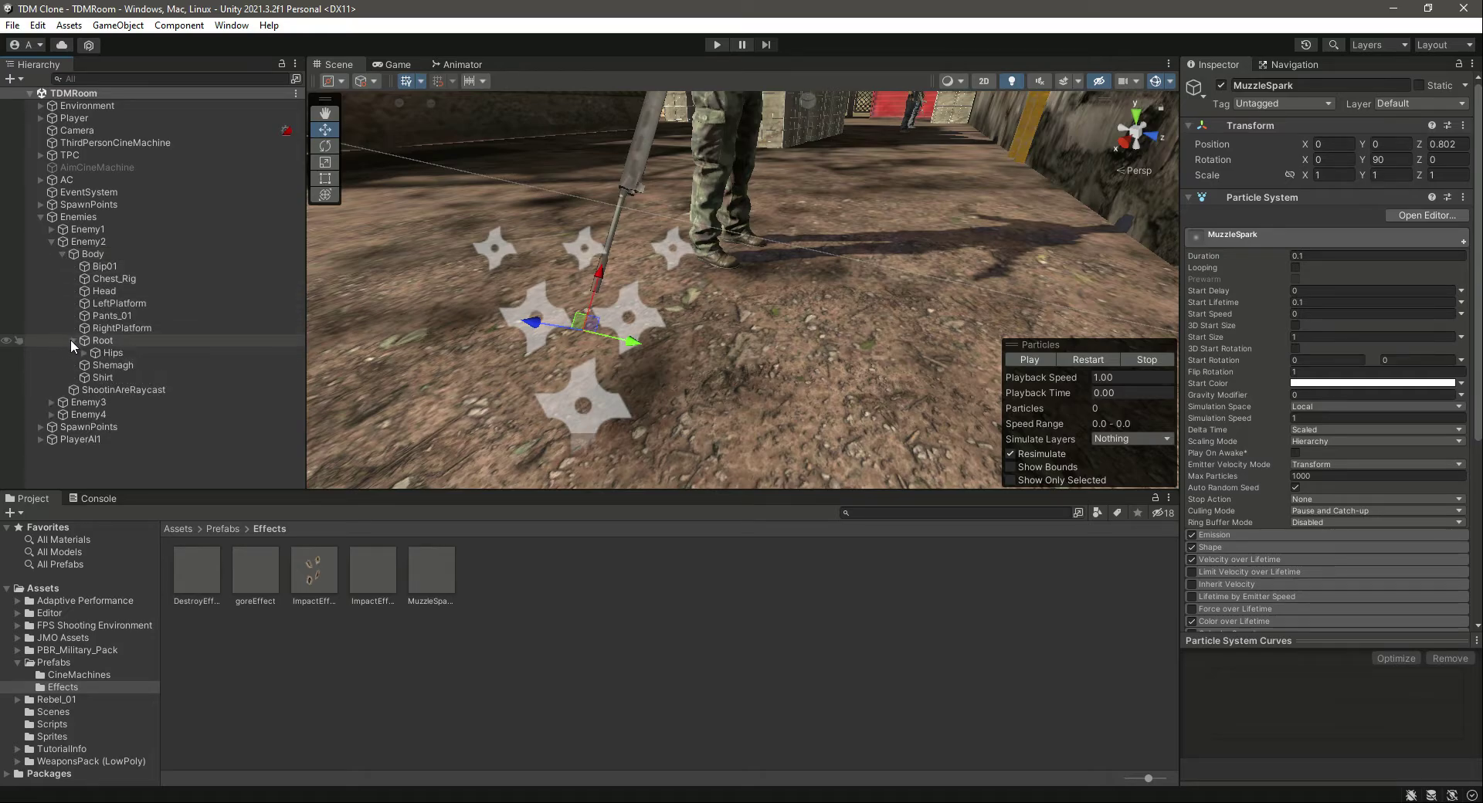
click(83, 352)
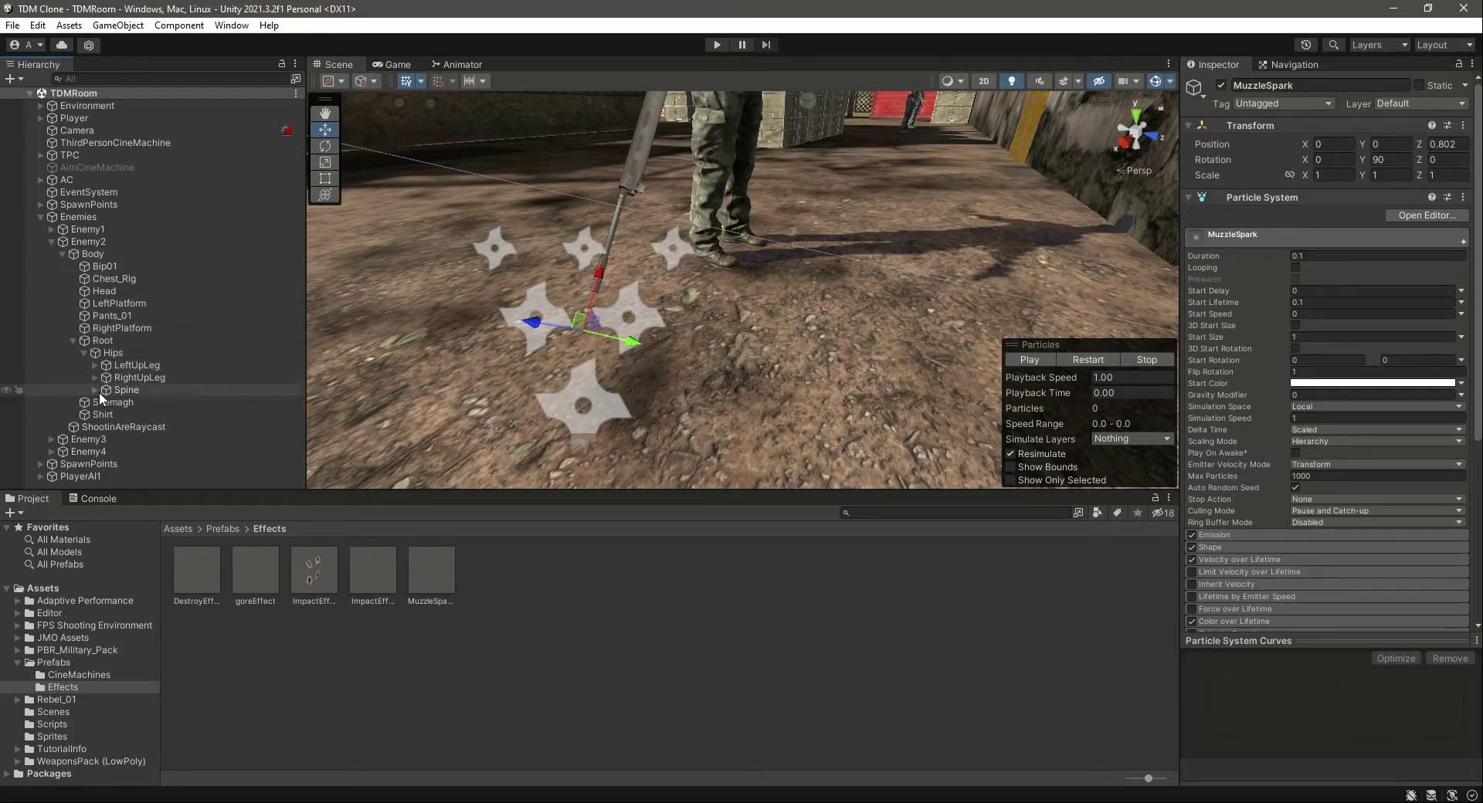
click(95, 390)
click(105, 402)
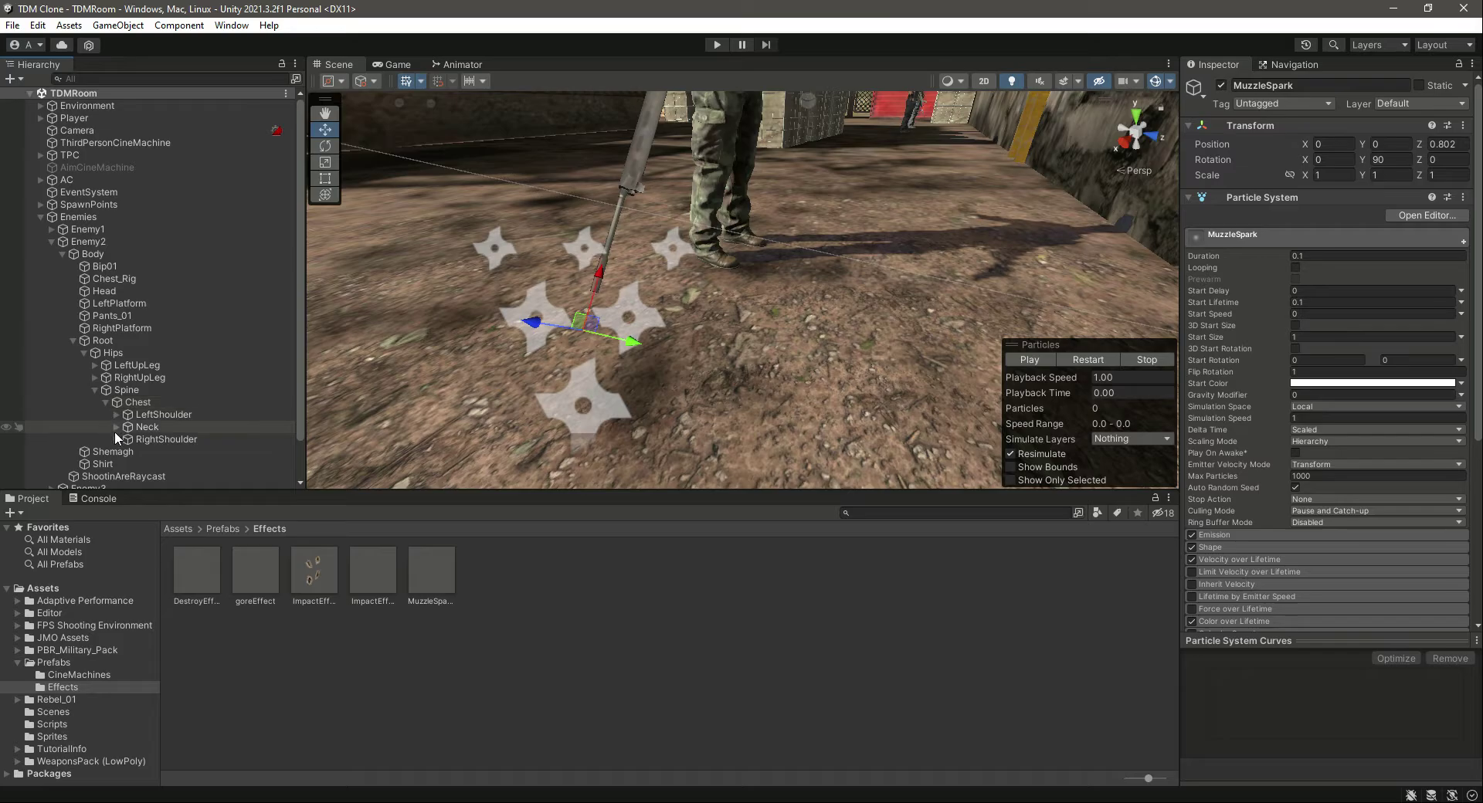
click(116, 439)
scroll(160, 400, down, 2)
click(127, 396)
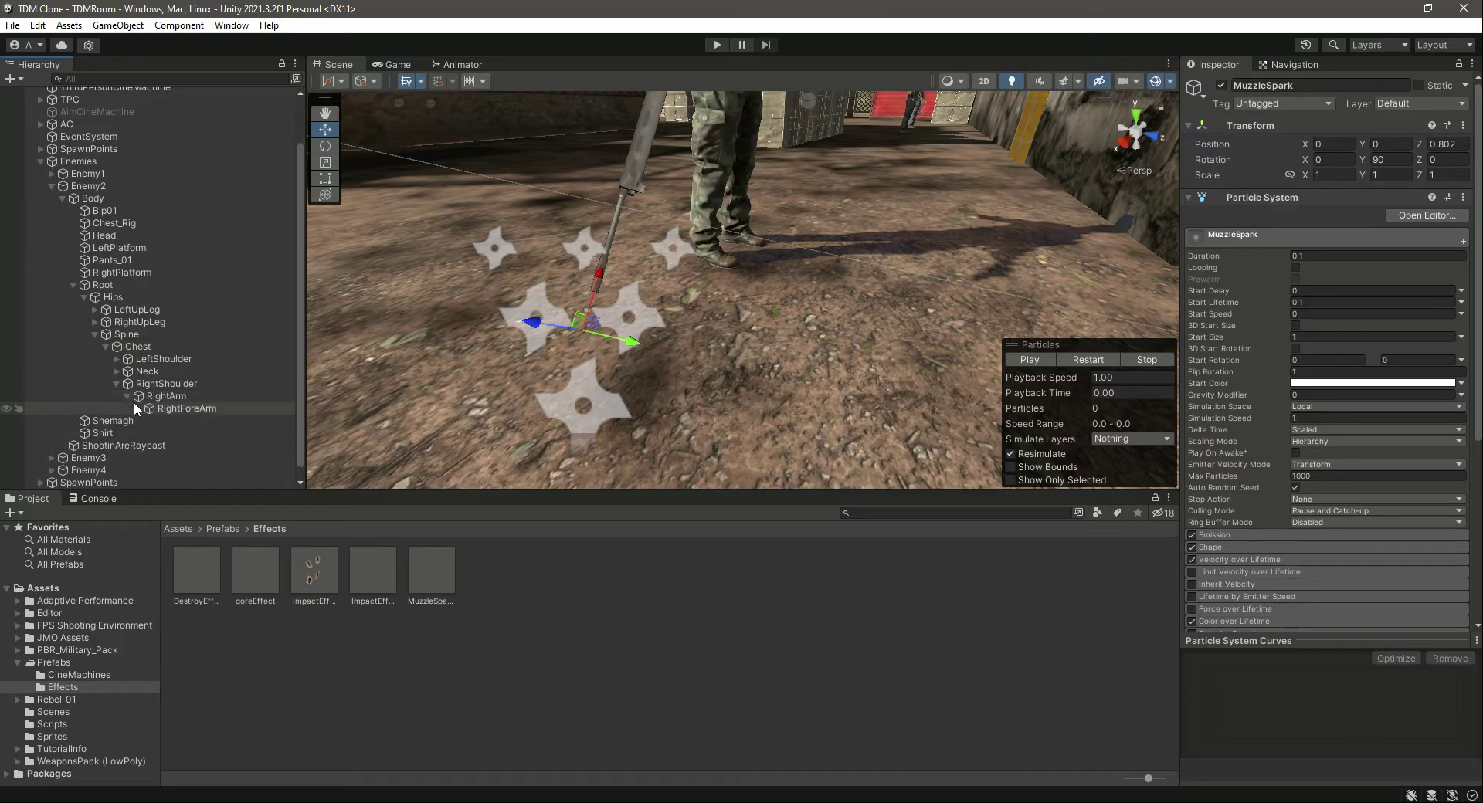
click(138, 409)
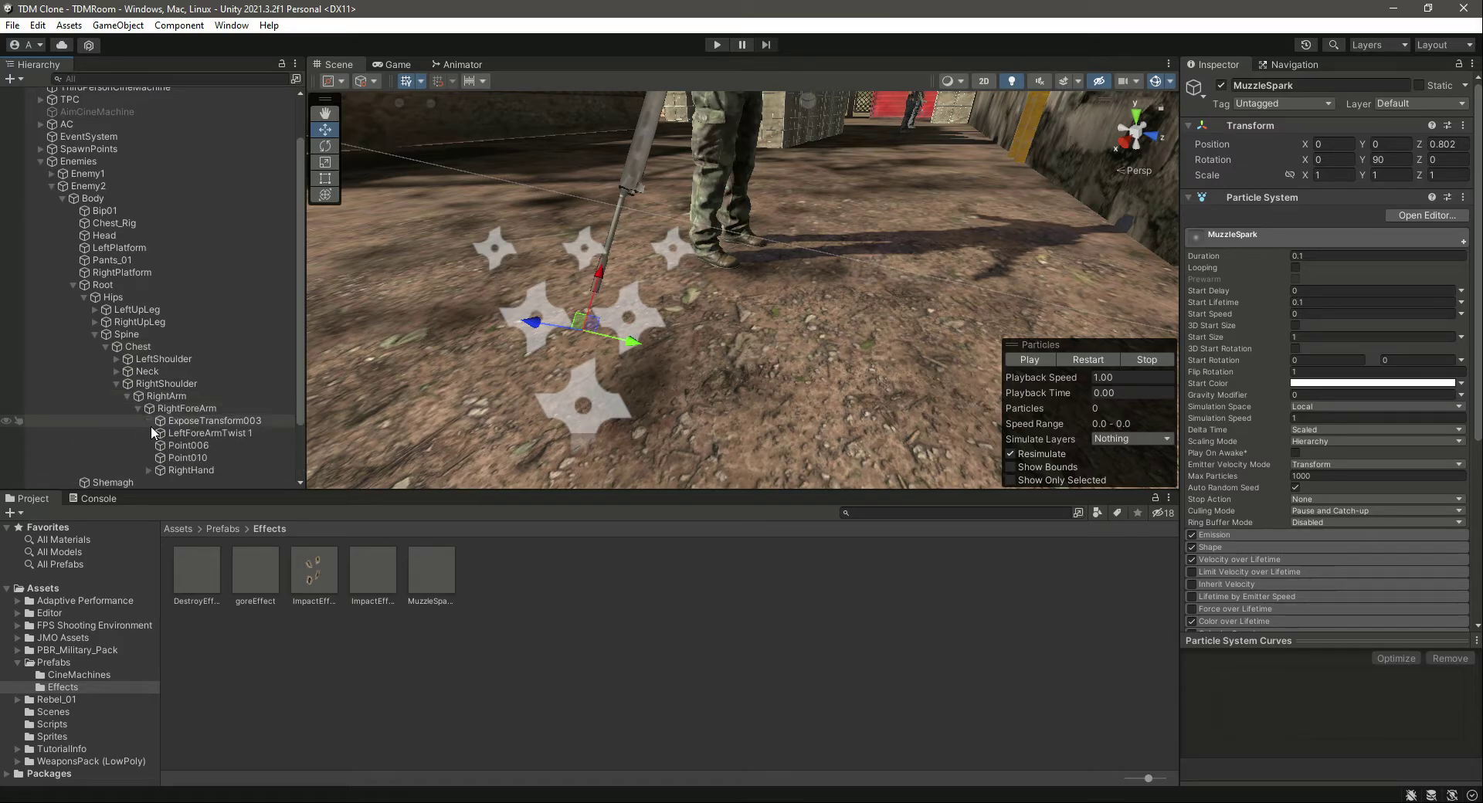
click(148, 468)
- Frame Enemy2's right hand in the scene and expand the Chinese AssaultRifle under its WeaponHolder
scroll(192, 416, down, 6)
double_click(194, 319)
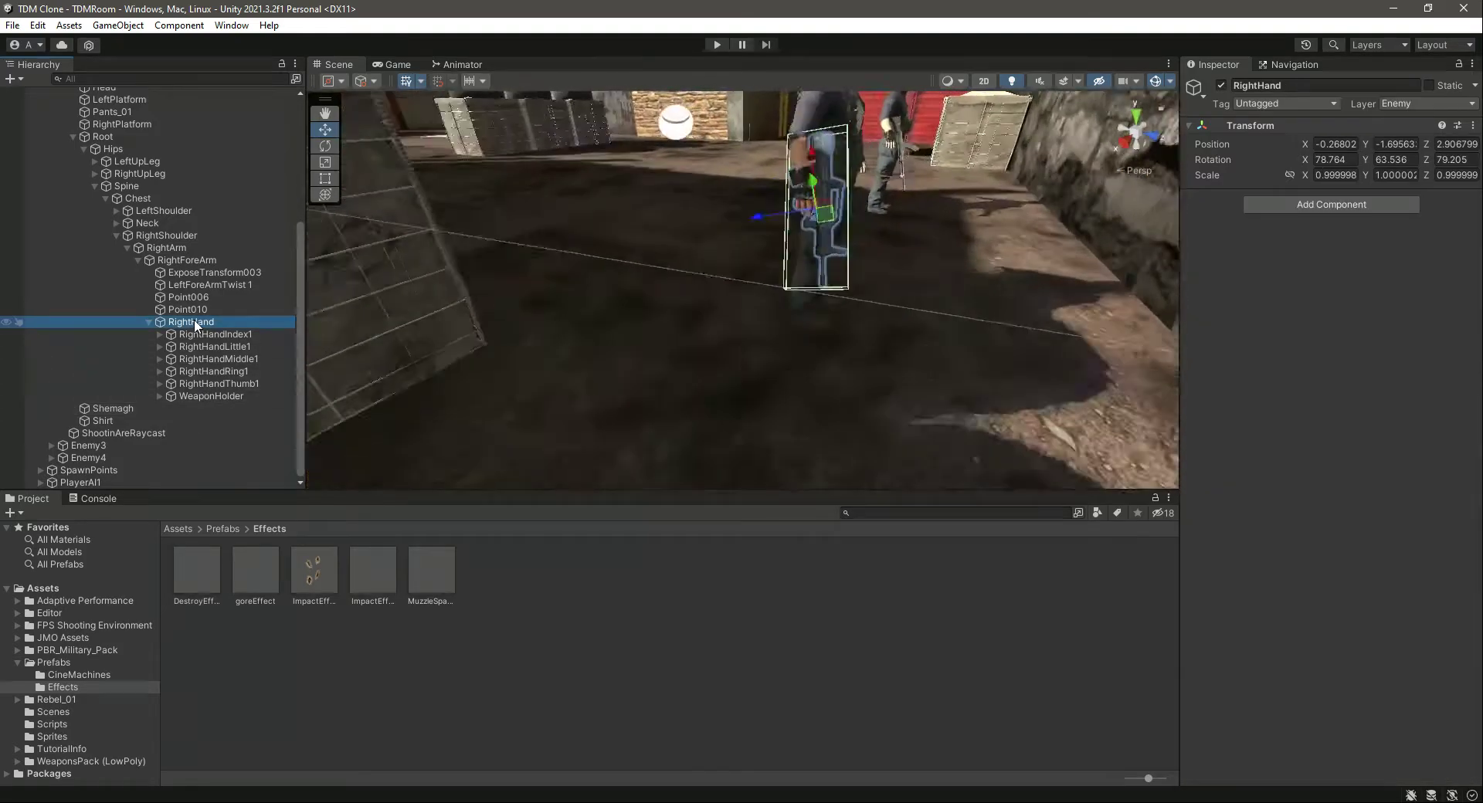
click(215, 393)
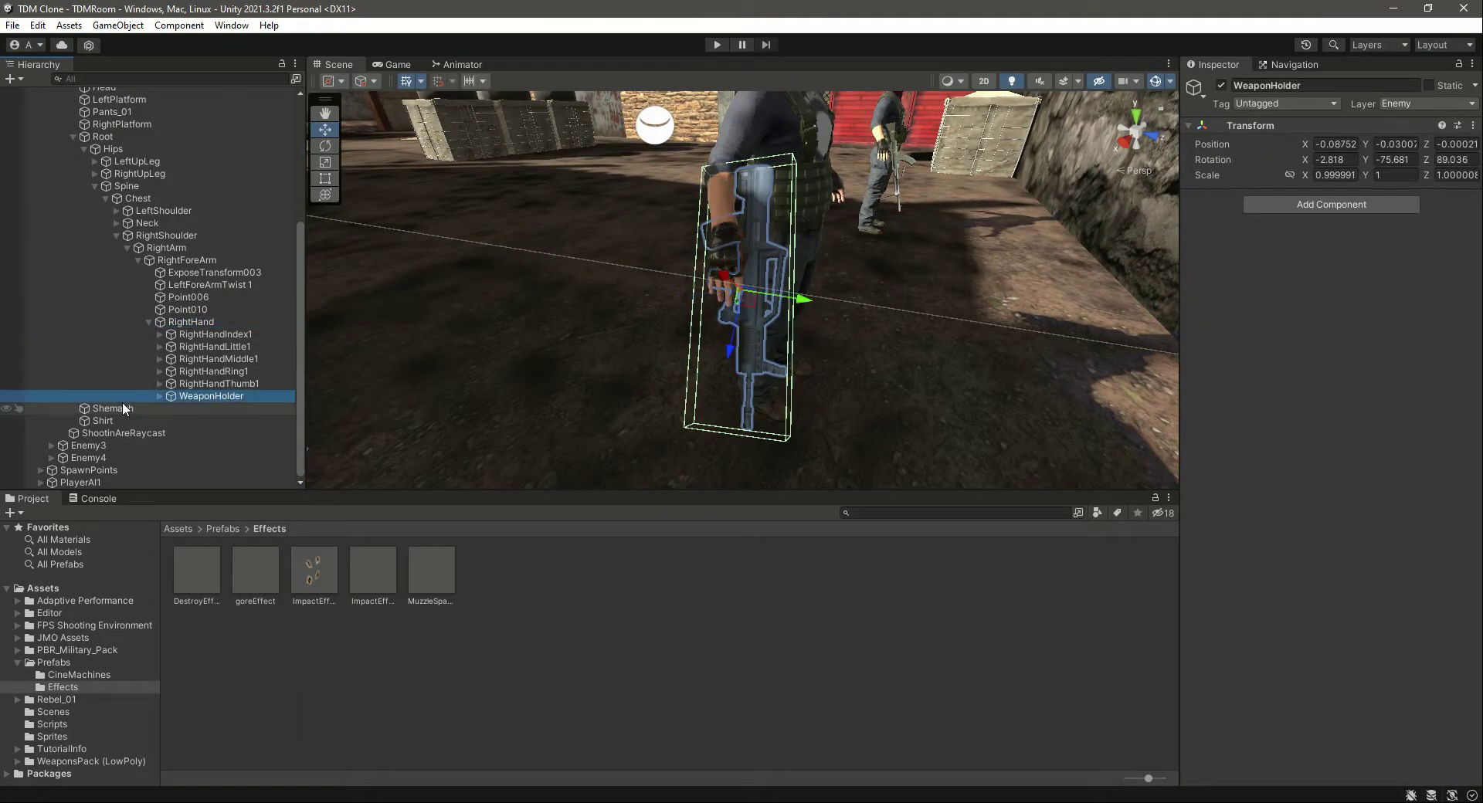
click(158, 396)
click(218, 410)
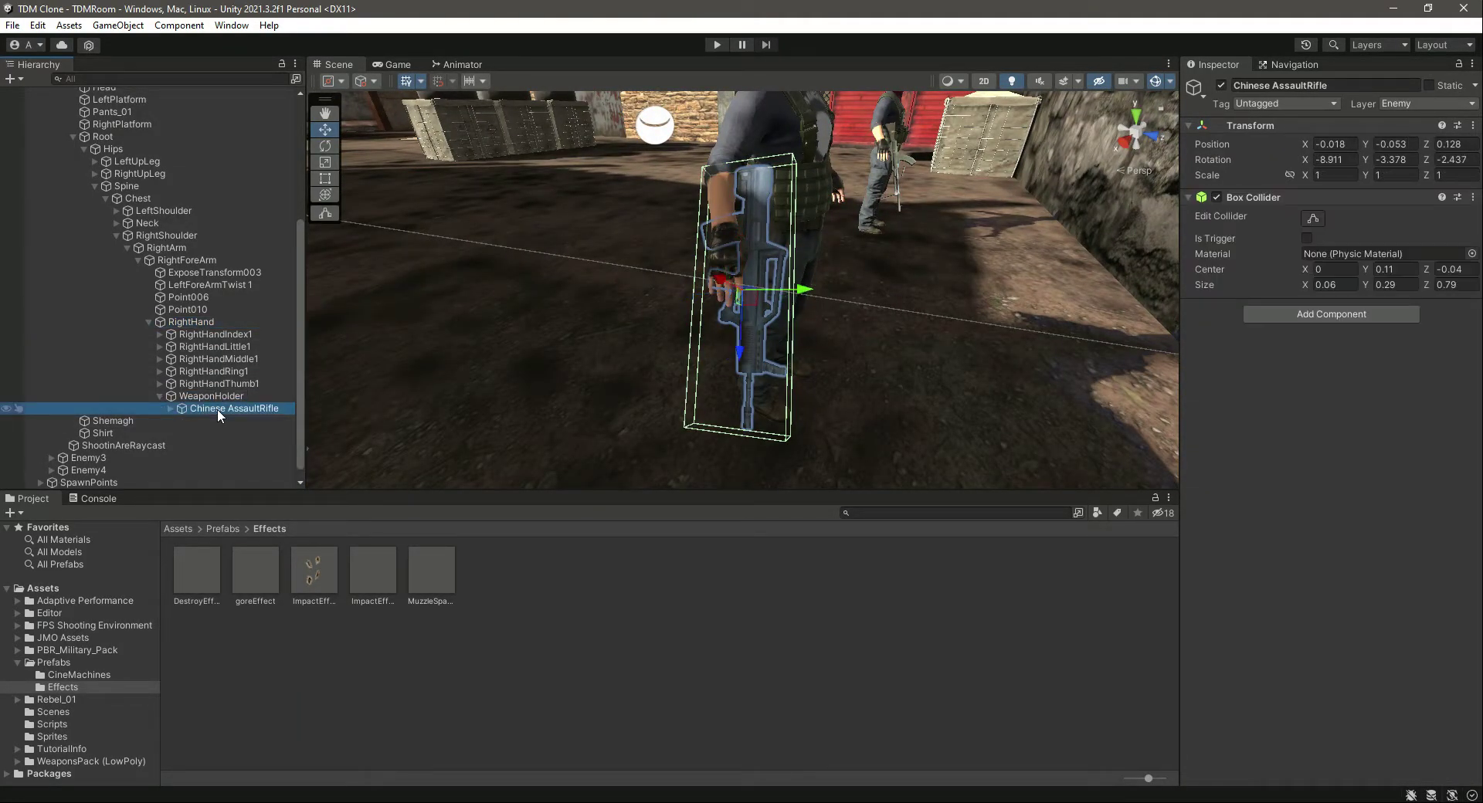
click(170, 409)
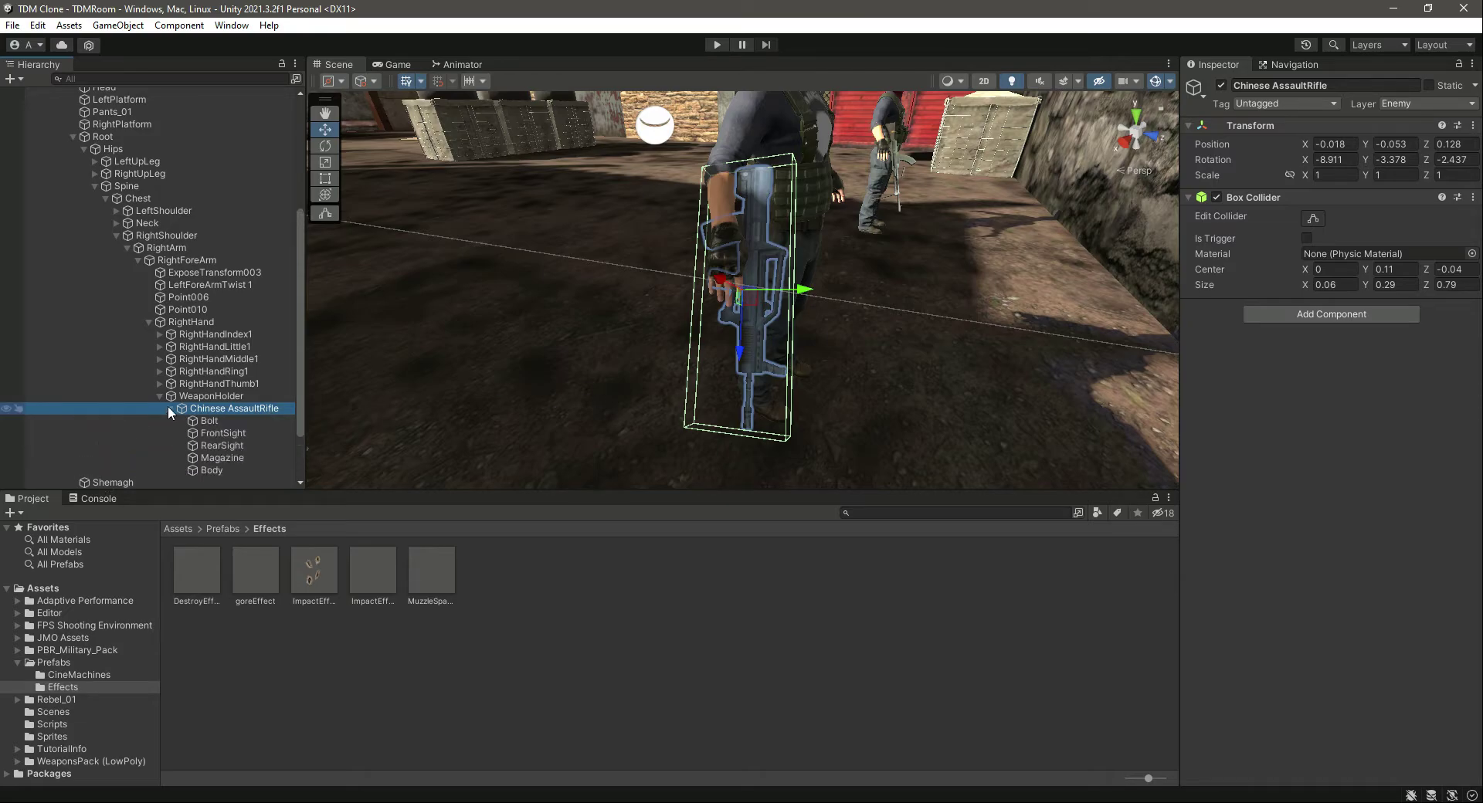
- Add the MuzzleSpark prefab as a child of Enemy2's Chinese AssaultRifle and unpack it
drag(437, 578, 236, 412)
right_click(227, 397)
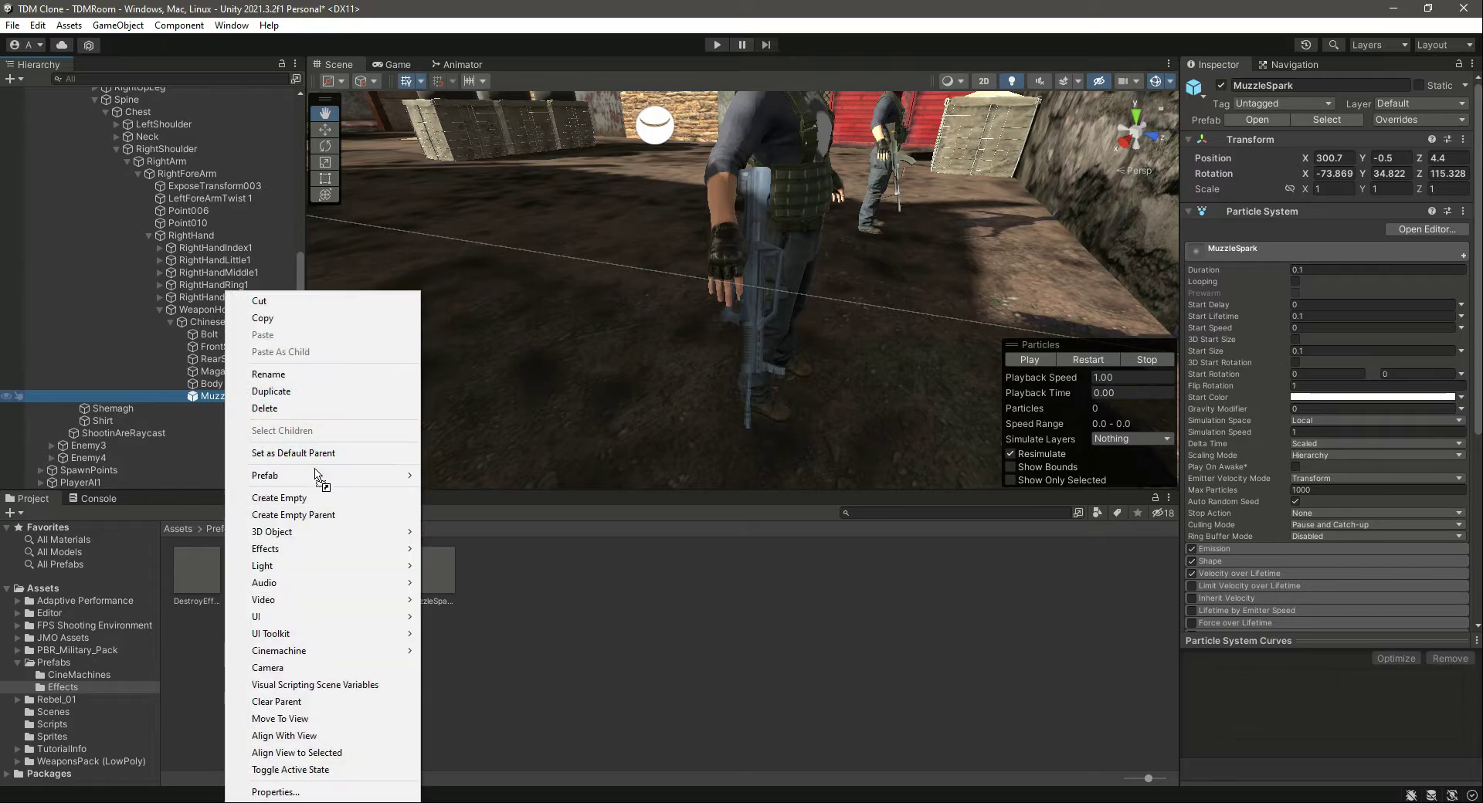
mouse_move(314, 474)
click(489, 560)
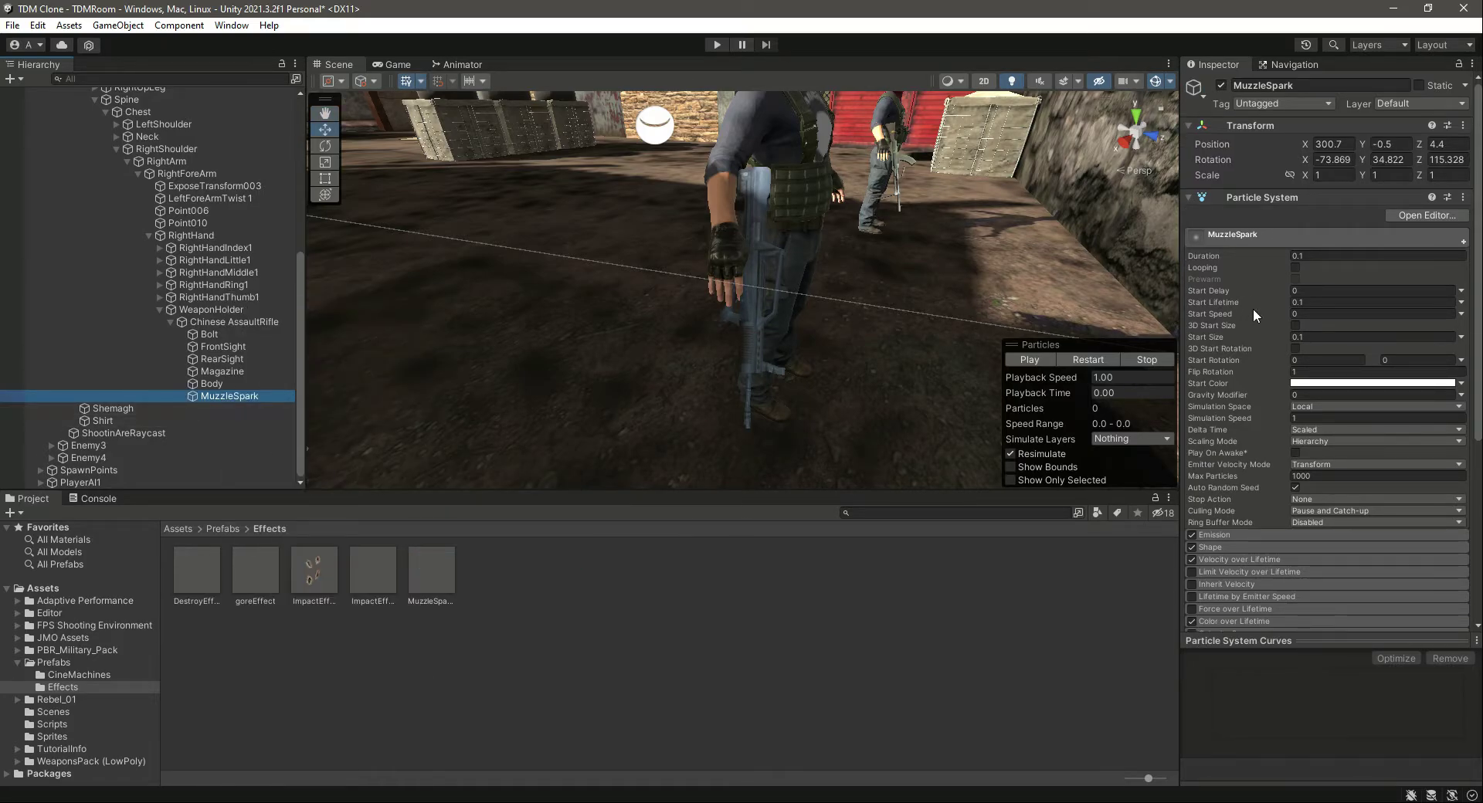
- Set the new MuzzleSpark's Start Size to 1 and frame the Chinese AssaultRifle in the scene
click(1335, 337)
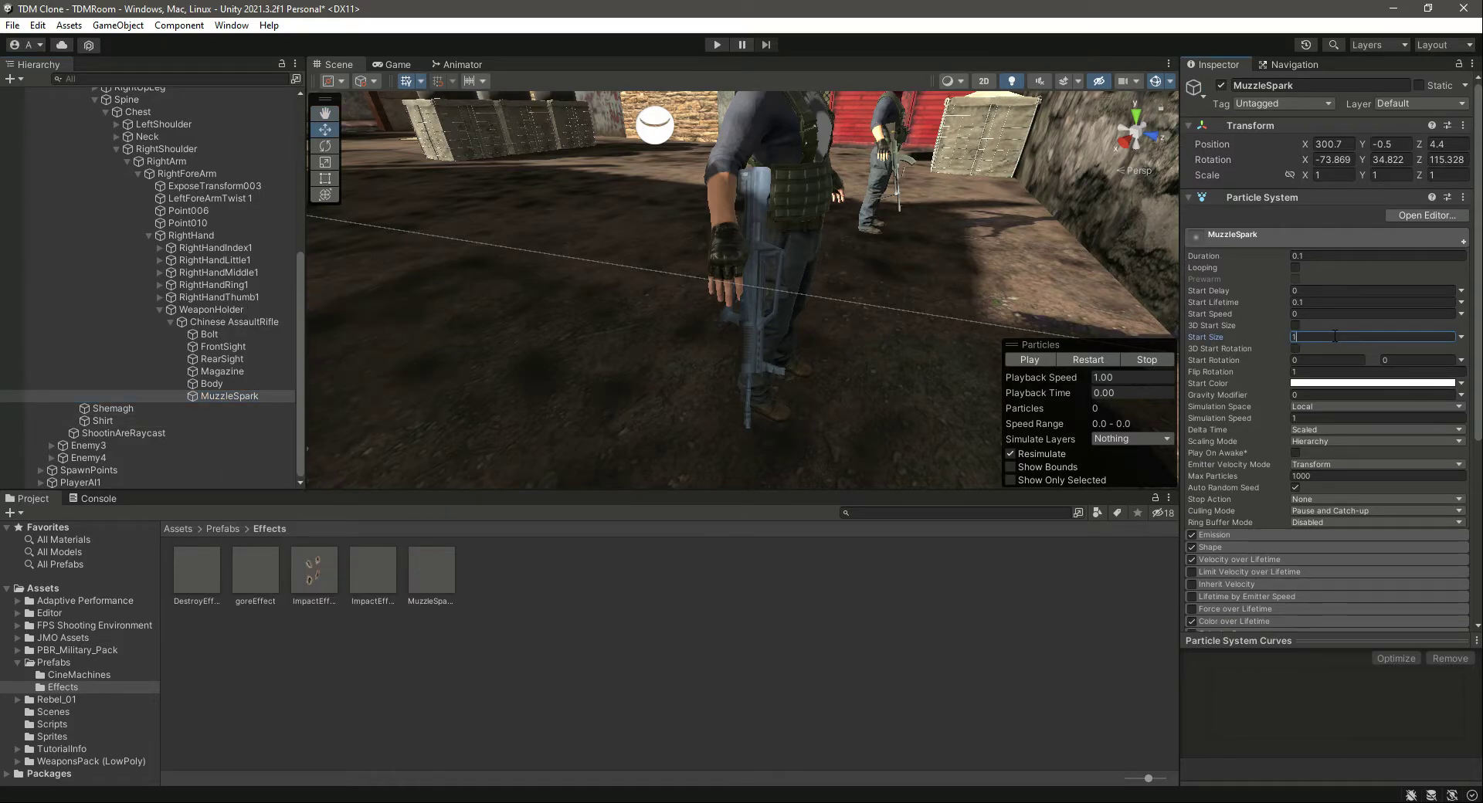
double_click(232, 396)
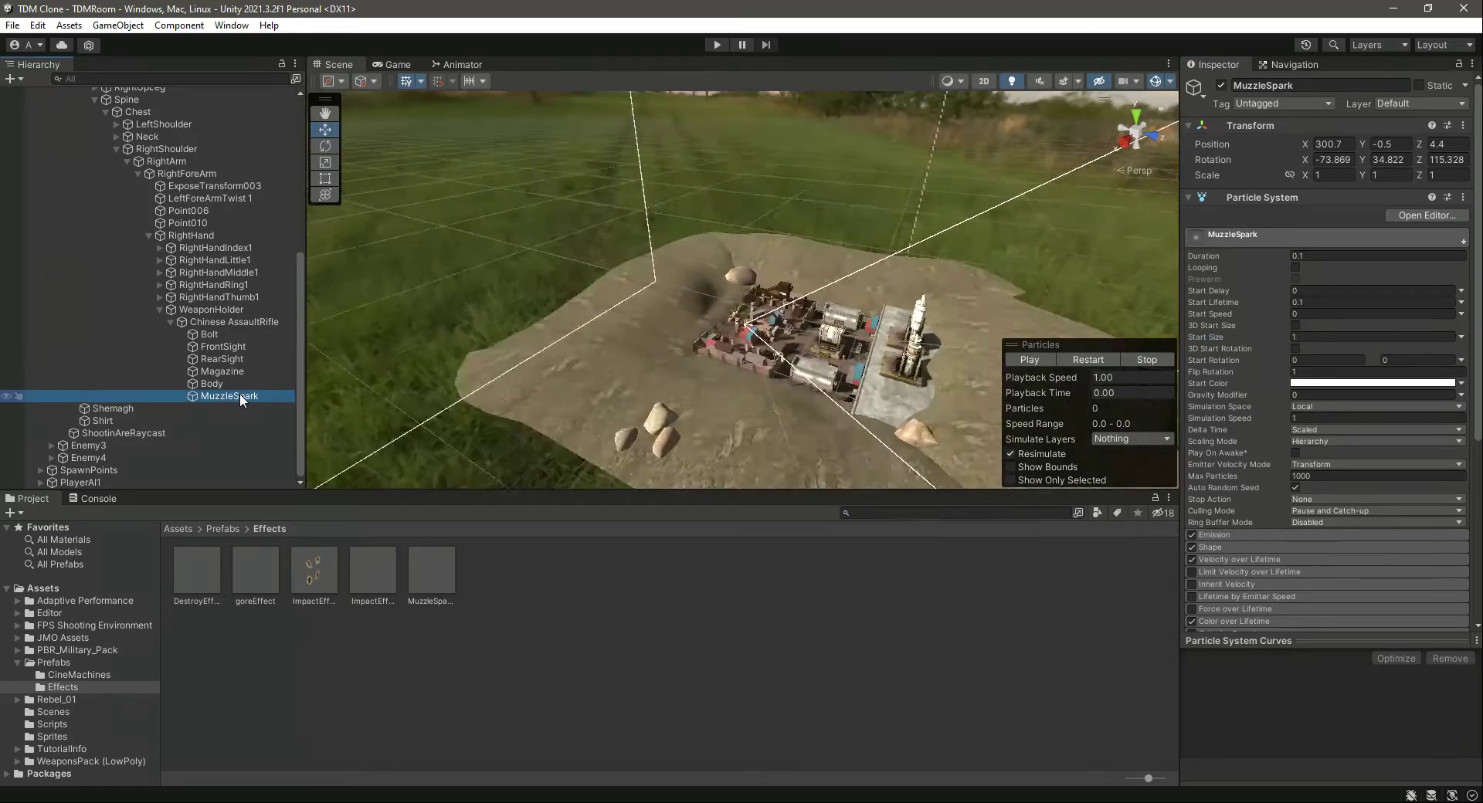
double_click(234, 323)
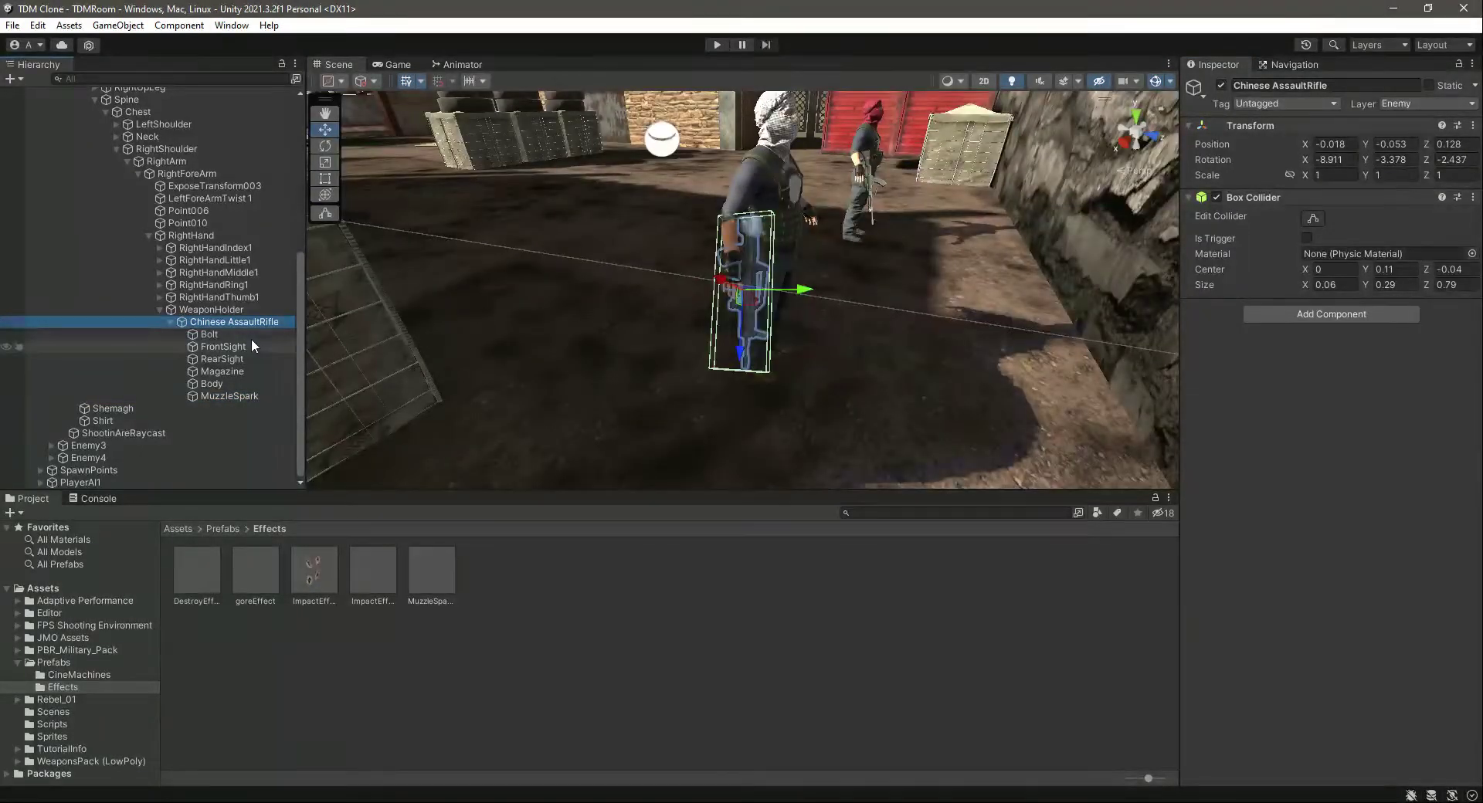
- Examine the positions and Transform values of the Chinese AssaultRifle's Bolt, FrontSight, RearSight, Magazine and Body parts
click(242, 337)
click(242, 344)
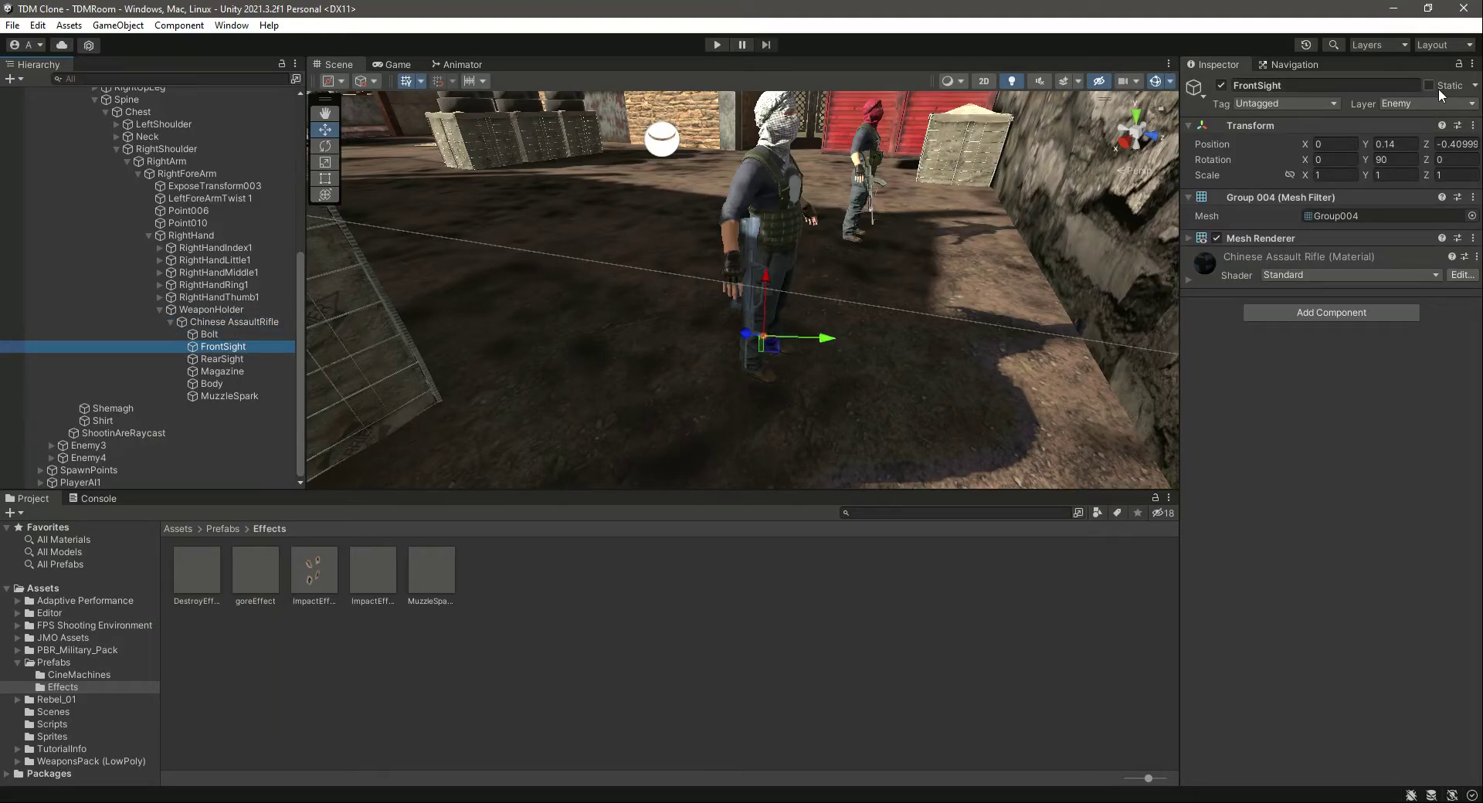
click(246, 334)
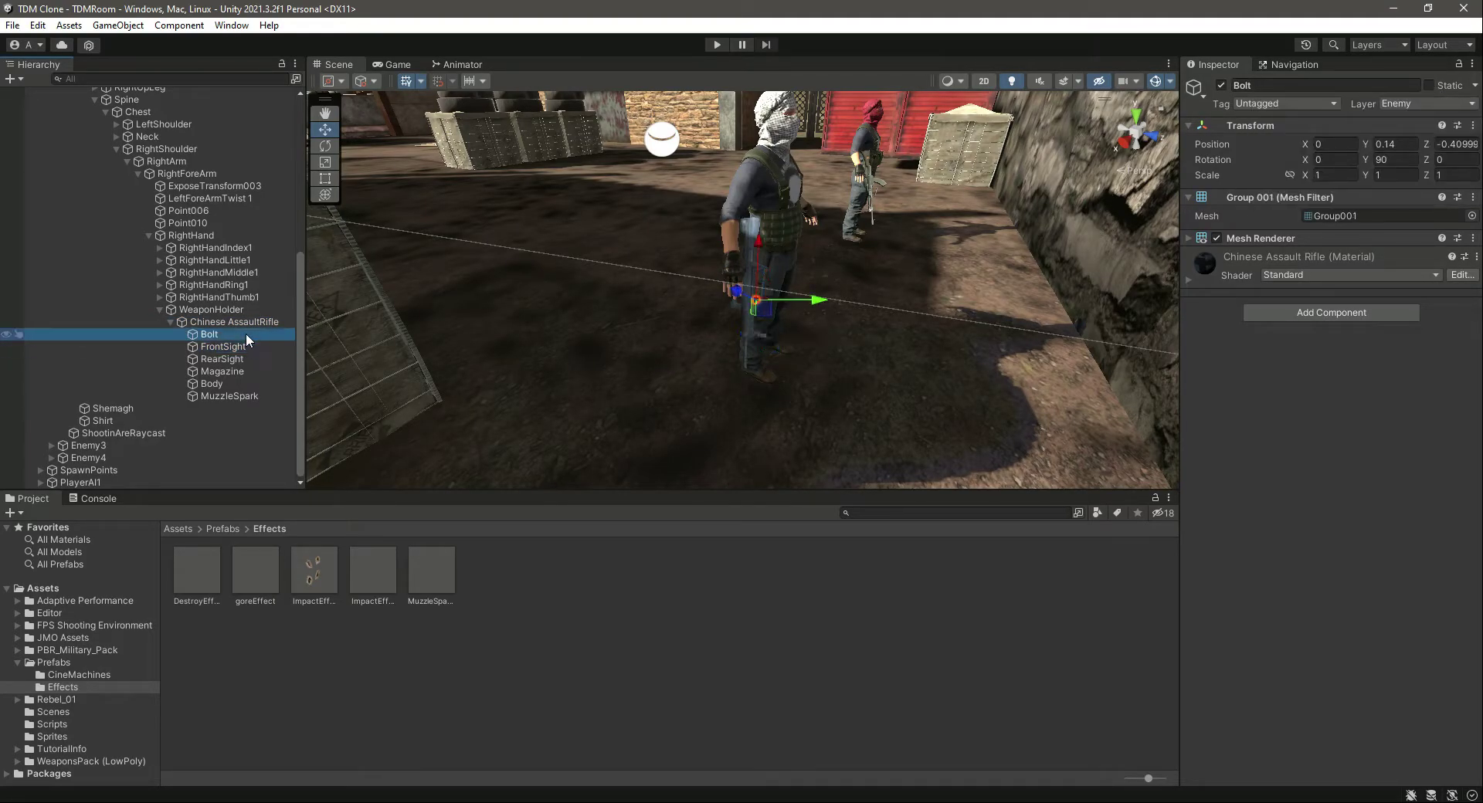
click(236, 359)
click(237, 372)
click(239, 383)
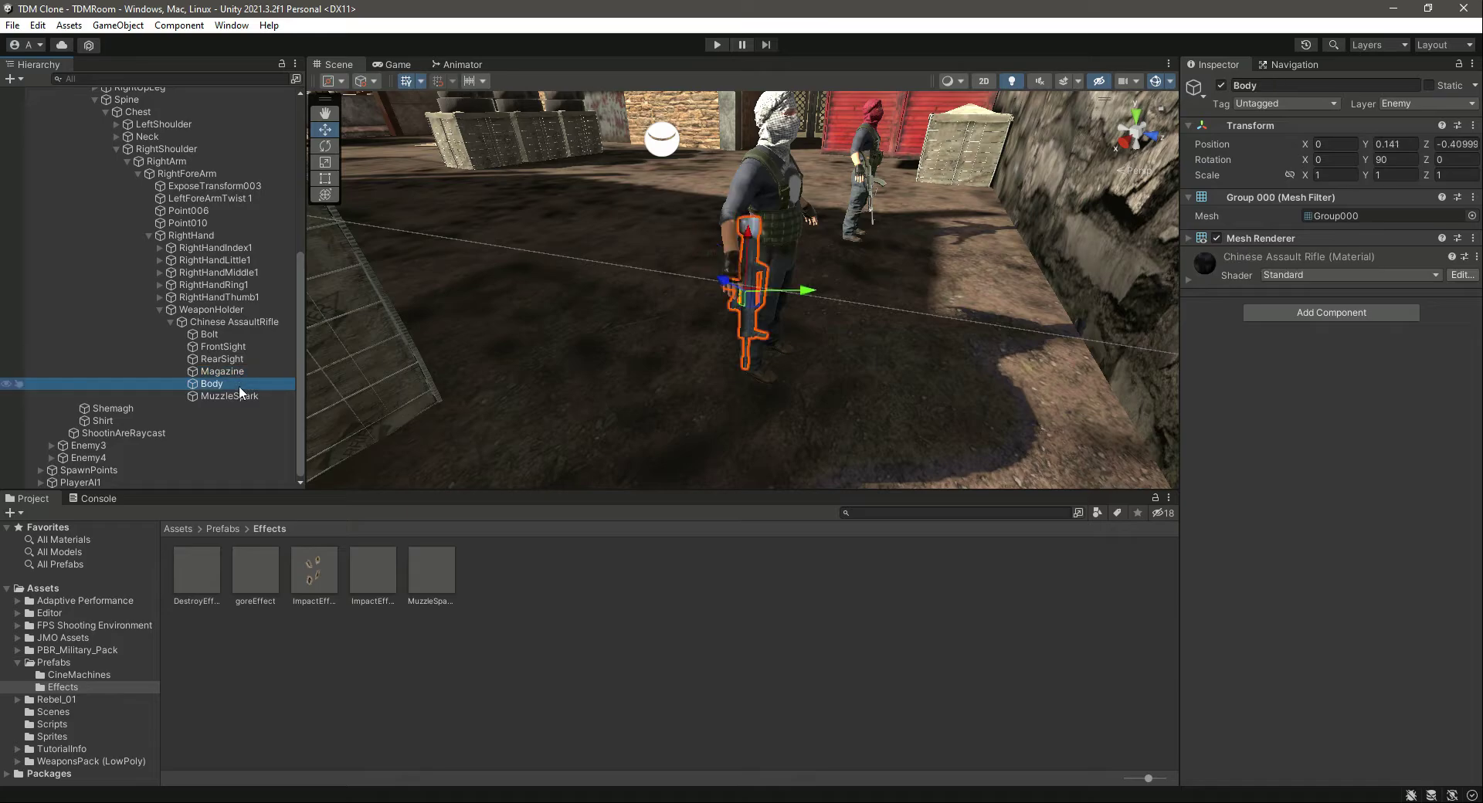
click(238, 372)
click(234, 335)
- Copy FrontSight's Transform component and paste its values onto the MuzzleSpark under Chinese AssaultRifle
click(230, 347)
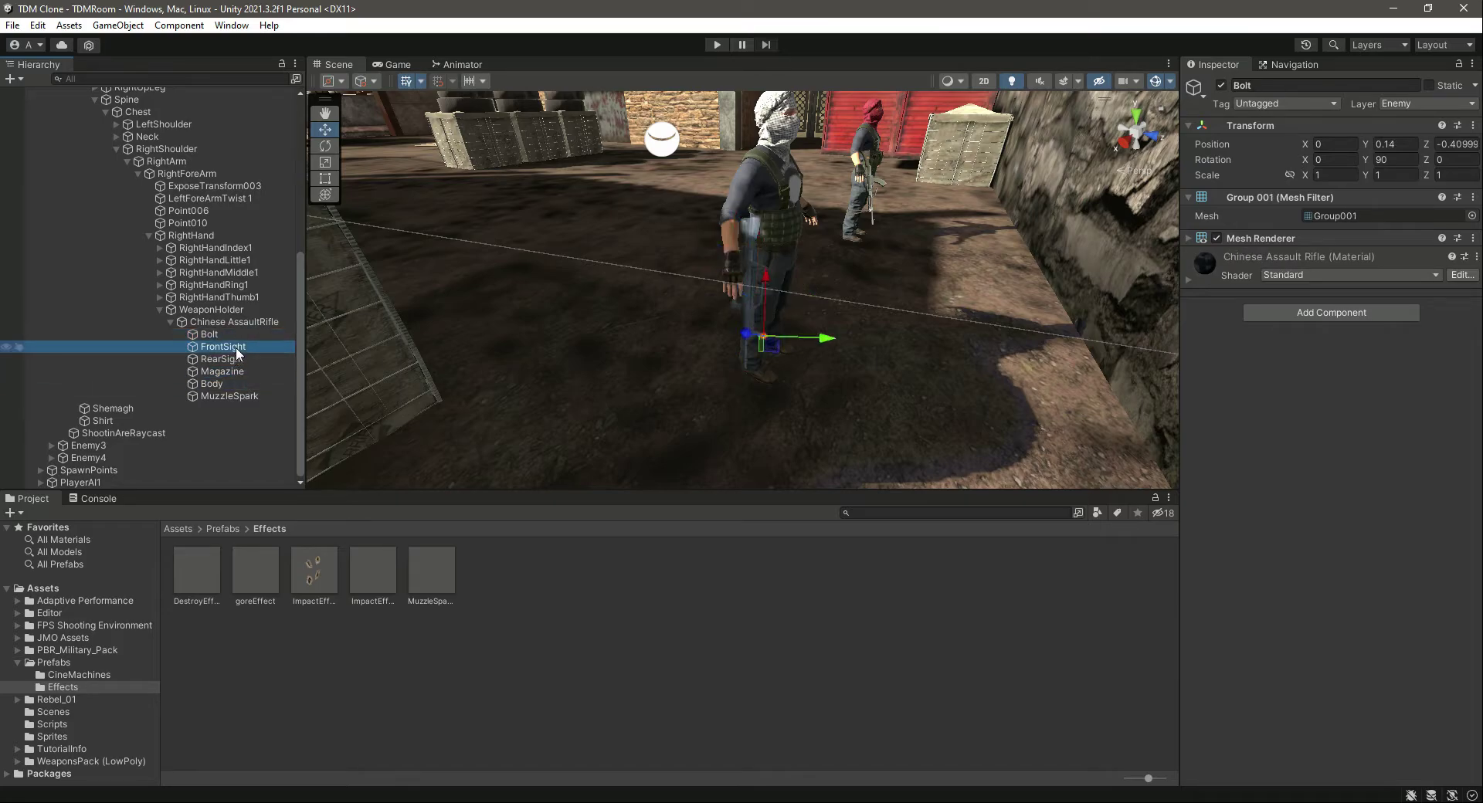
click(1473, 125)
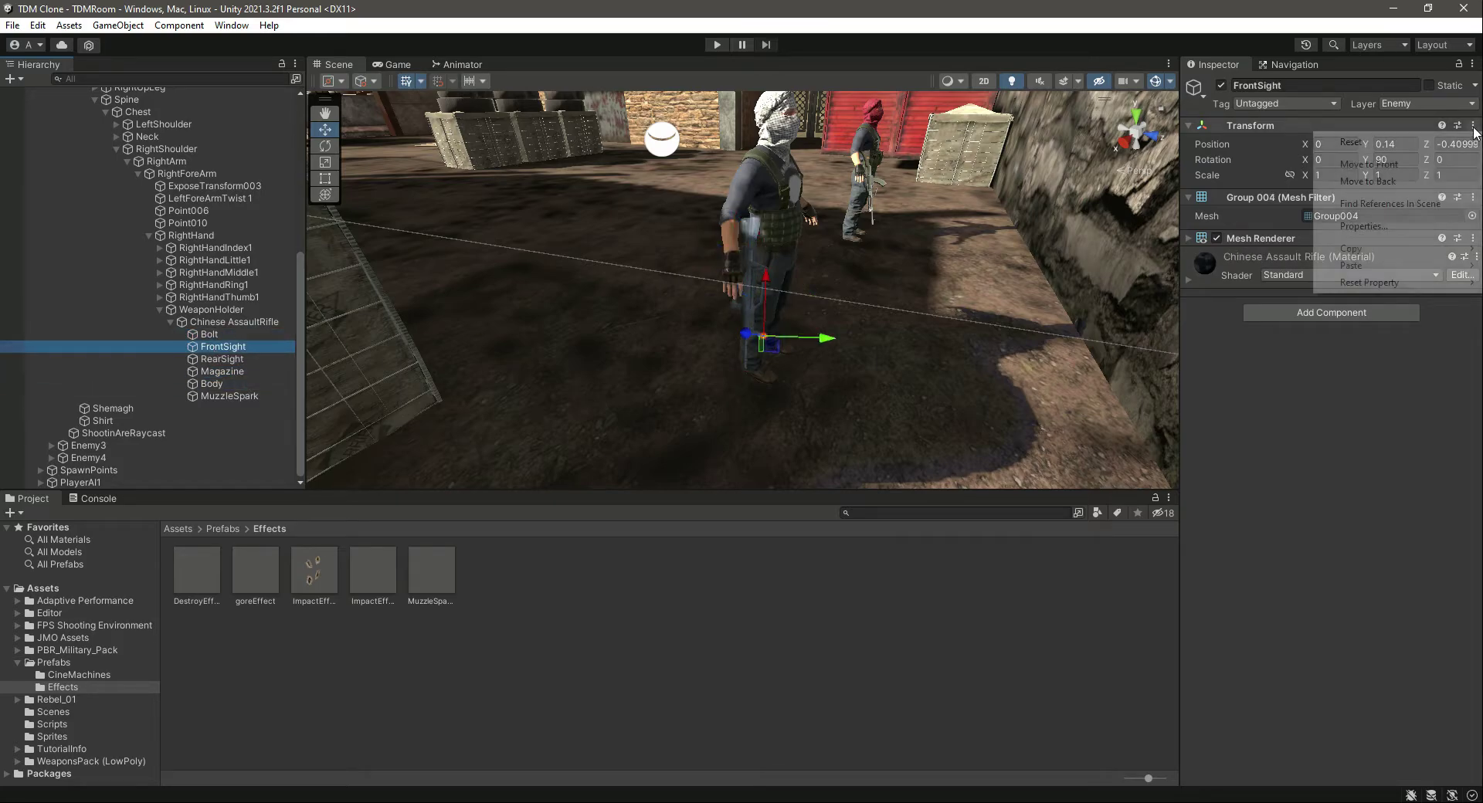
mouse_move(1367, 249)
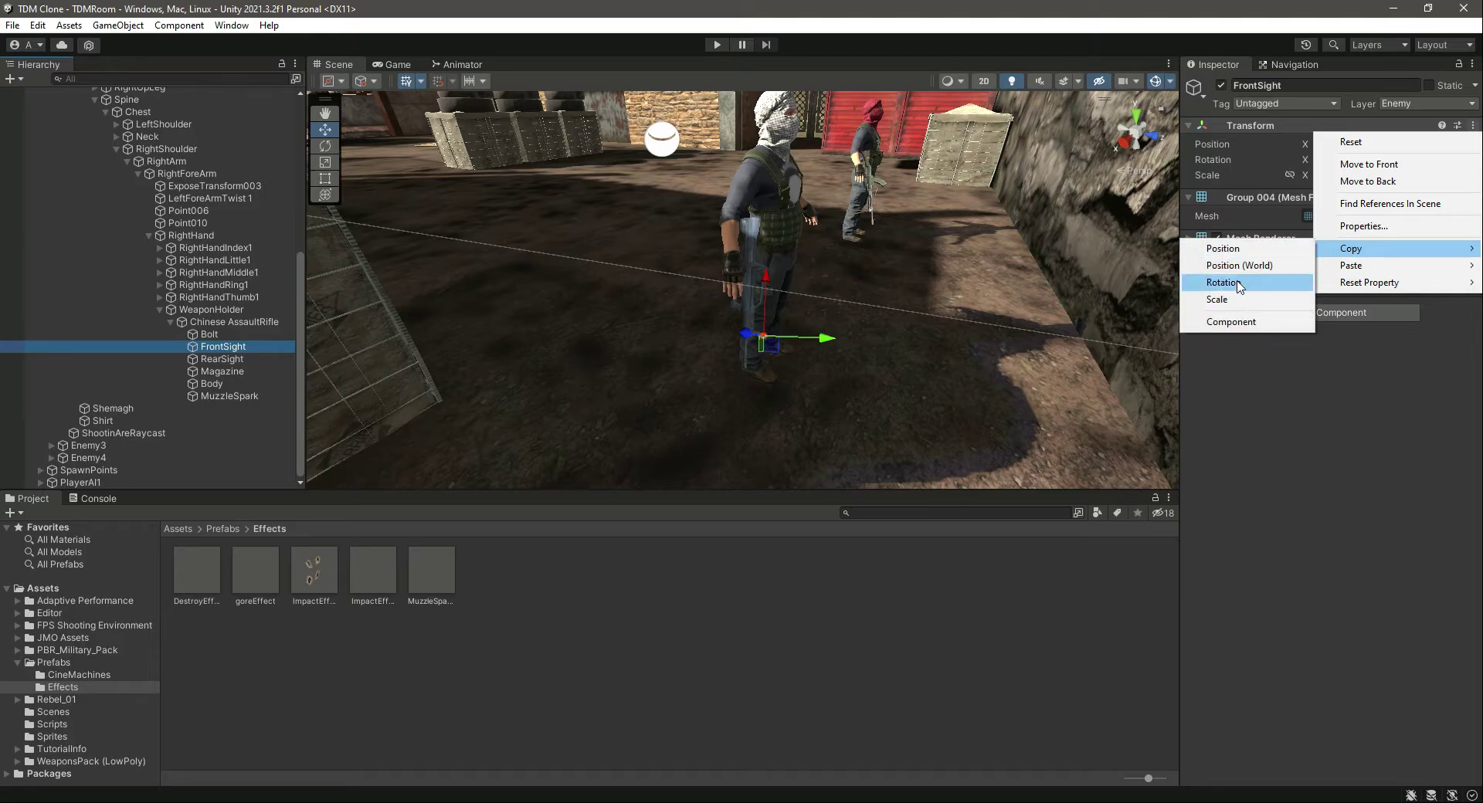
click(1231, 322)
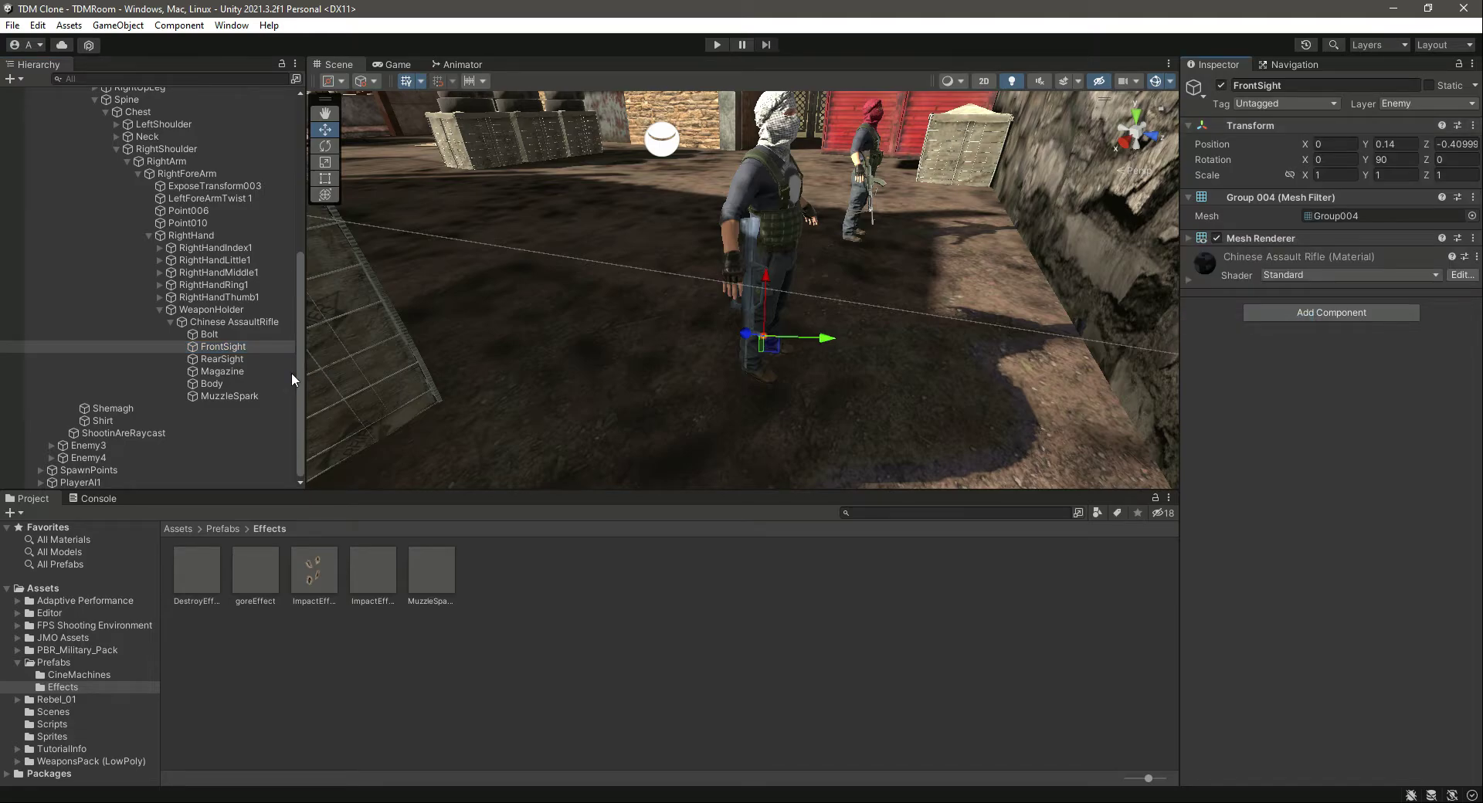
click(232, 396)
click(1464, 126)
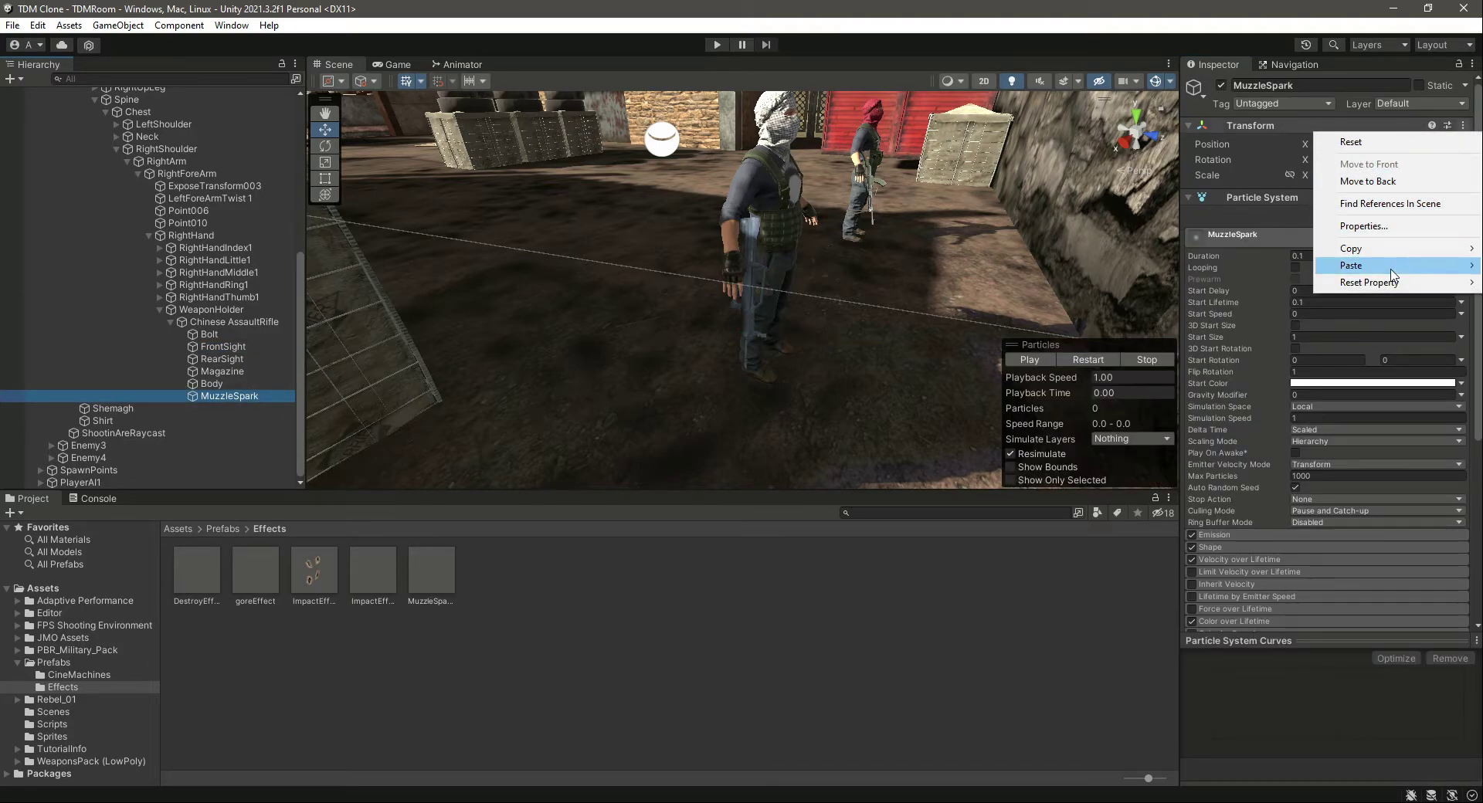
mouse_move(1393, 276)
click(1267, 356)
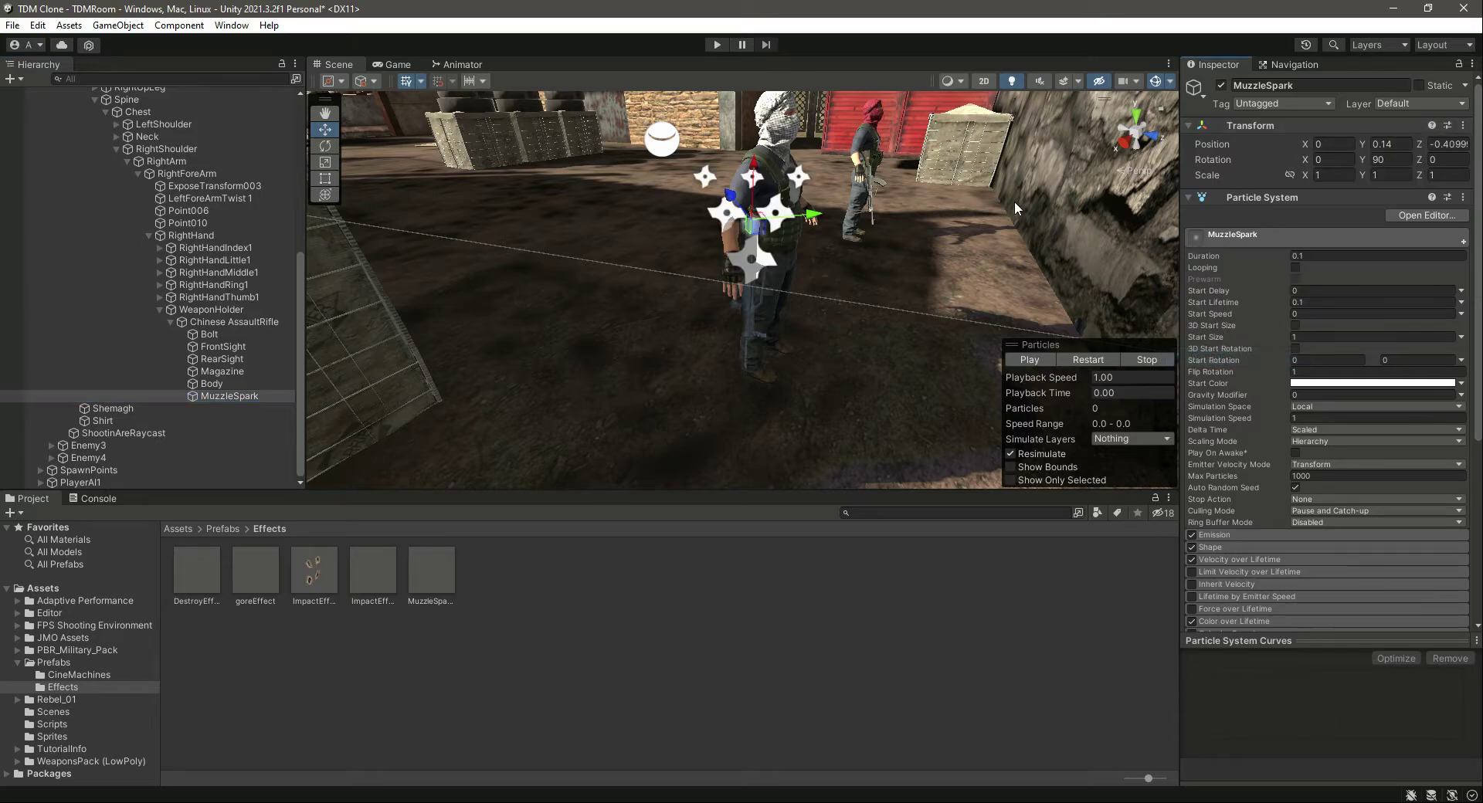
- Move the MuzzleSpark along the Chinese AssaultRifle to the barrel tip, at about Z 0.368, and preview its particle effect
right_drag(878, 183, 762, 184)
key(d)
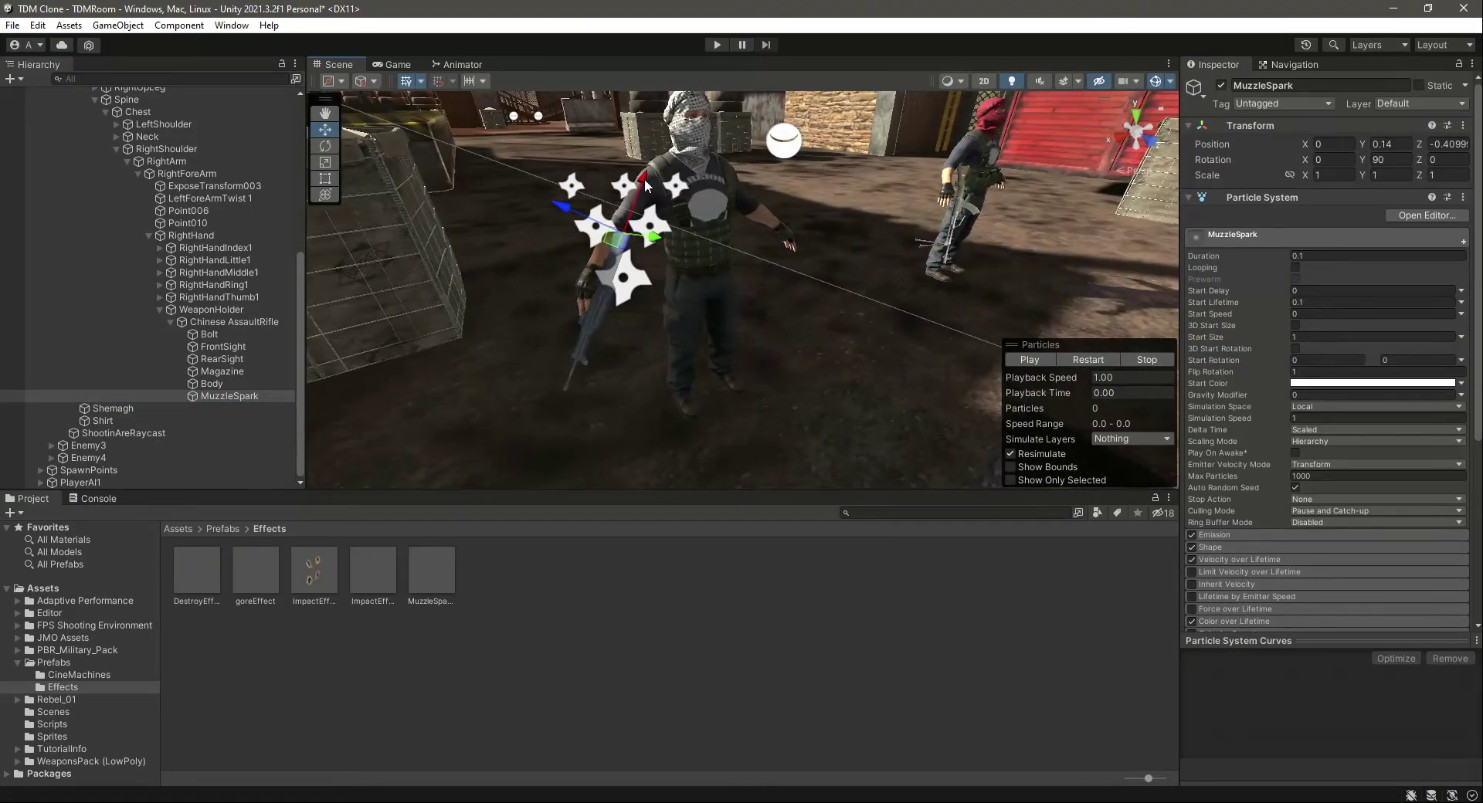
drag(648, 193, 606, 346)
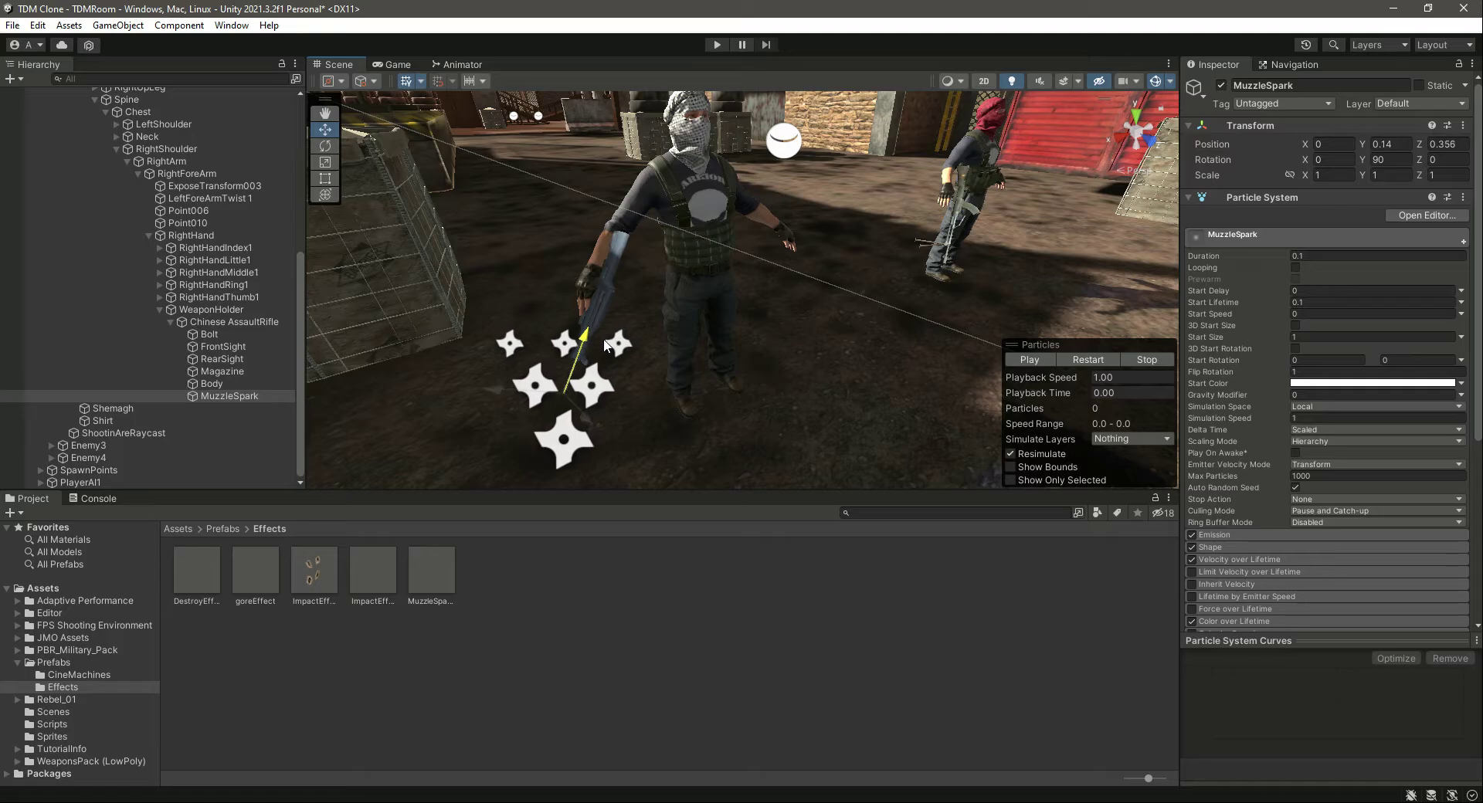
click(1088, 360)
key(f)
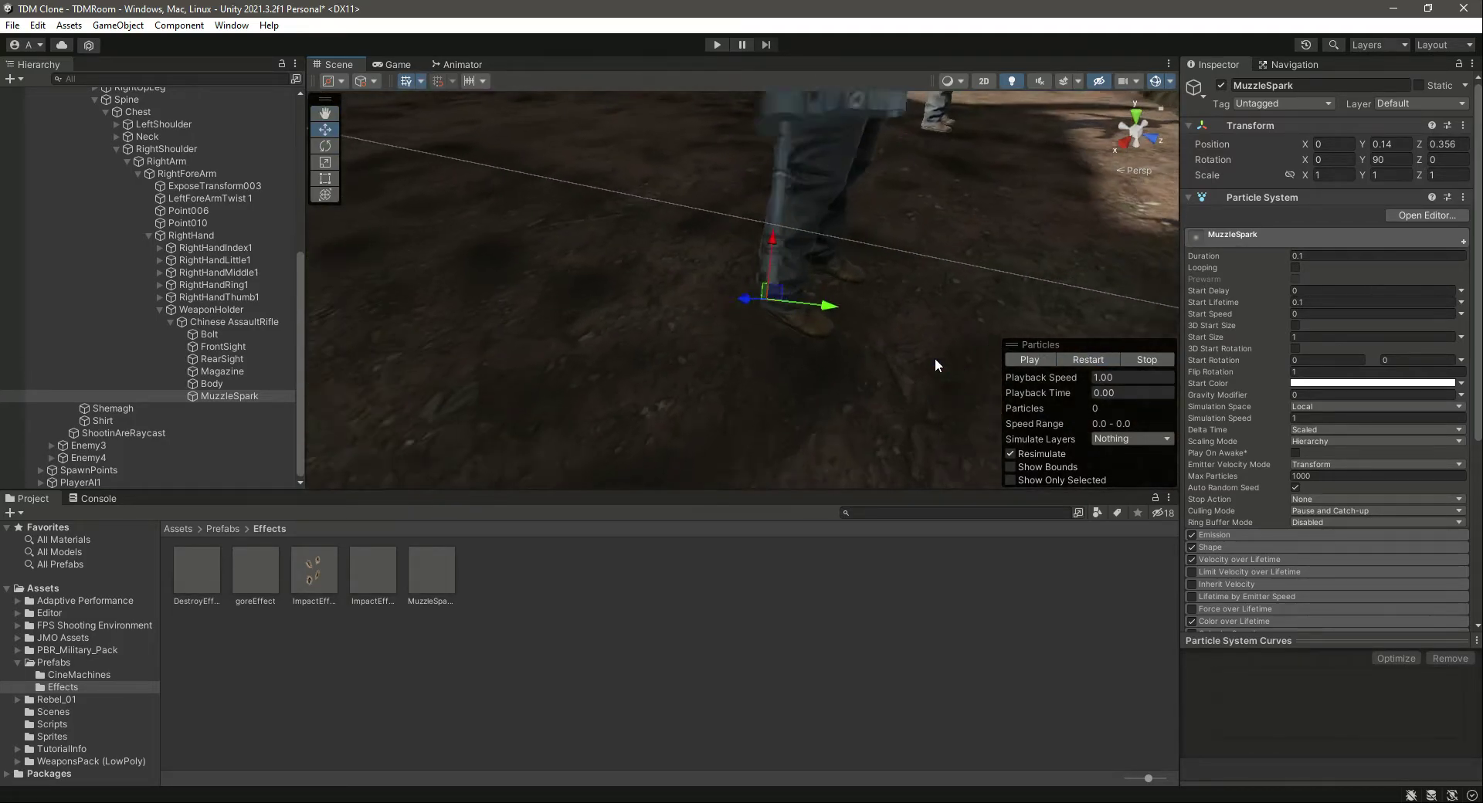
click(1073, 360)
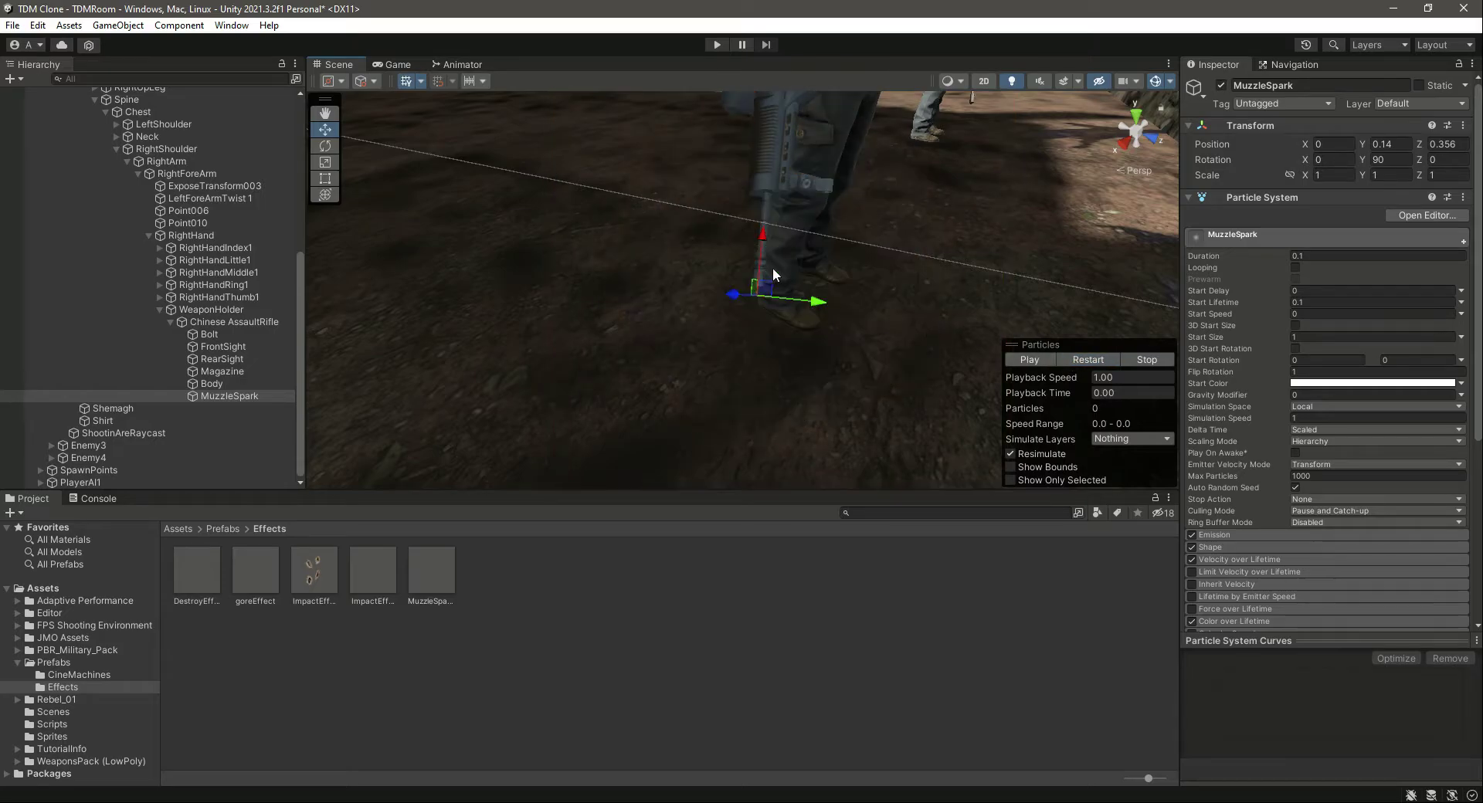
drag(762, 235, 796, 254)
click(1082, 365)
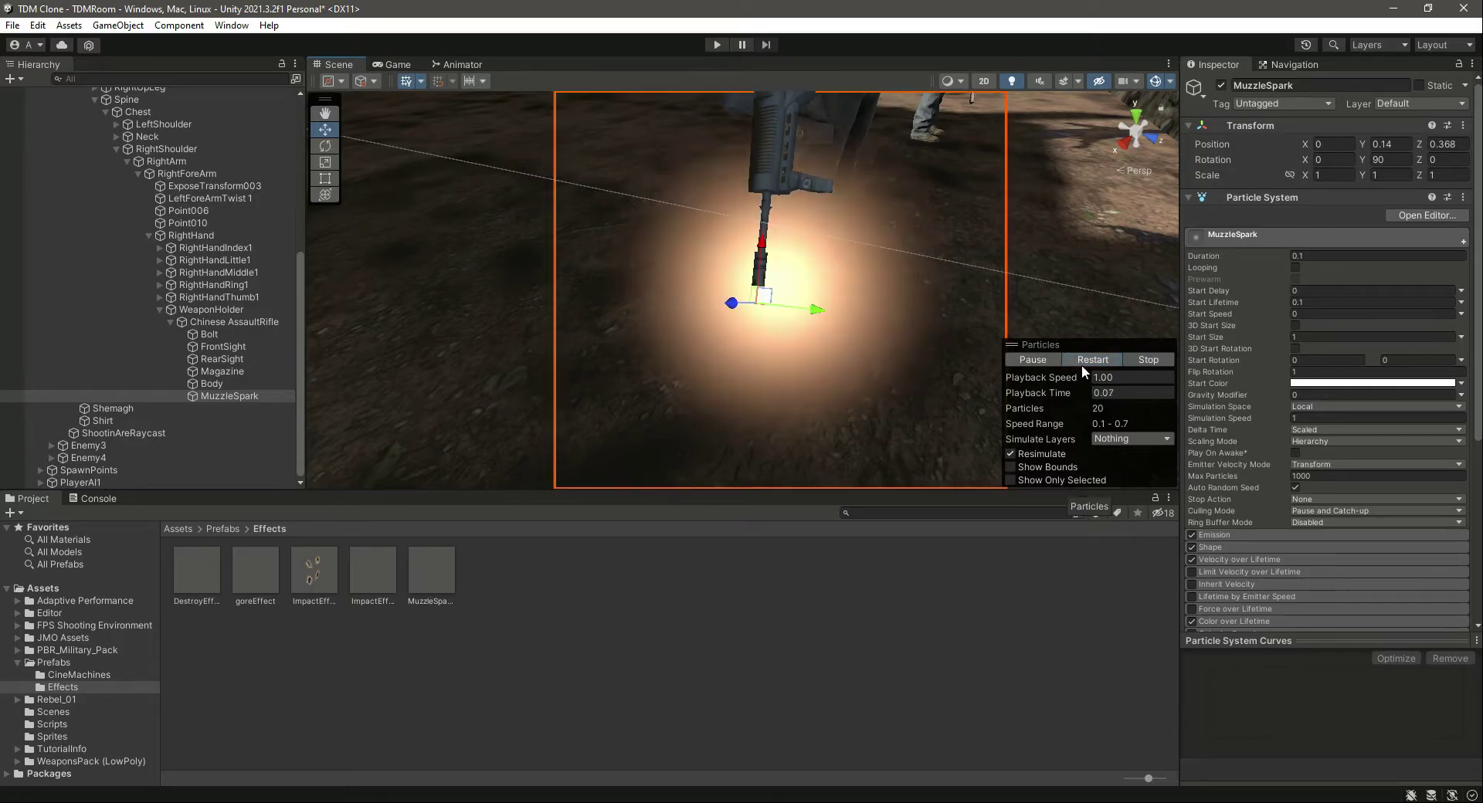
right_drag(910, 280, 748, 263)
key(d)
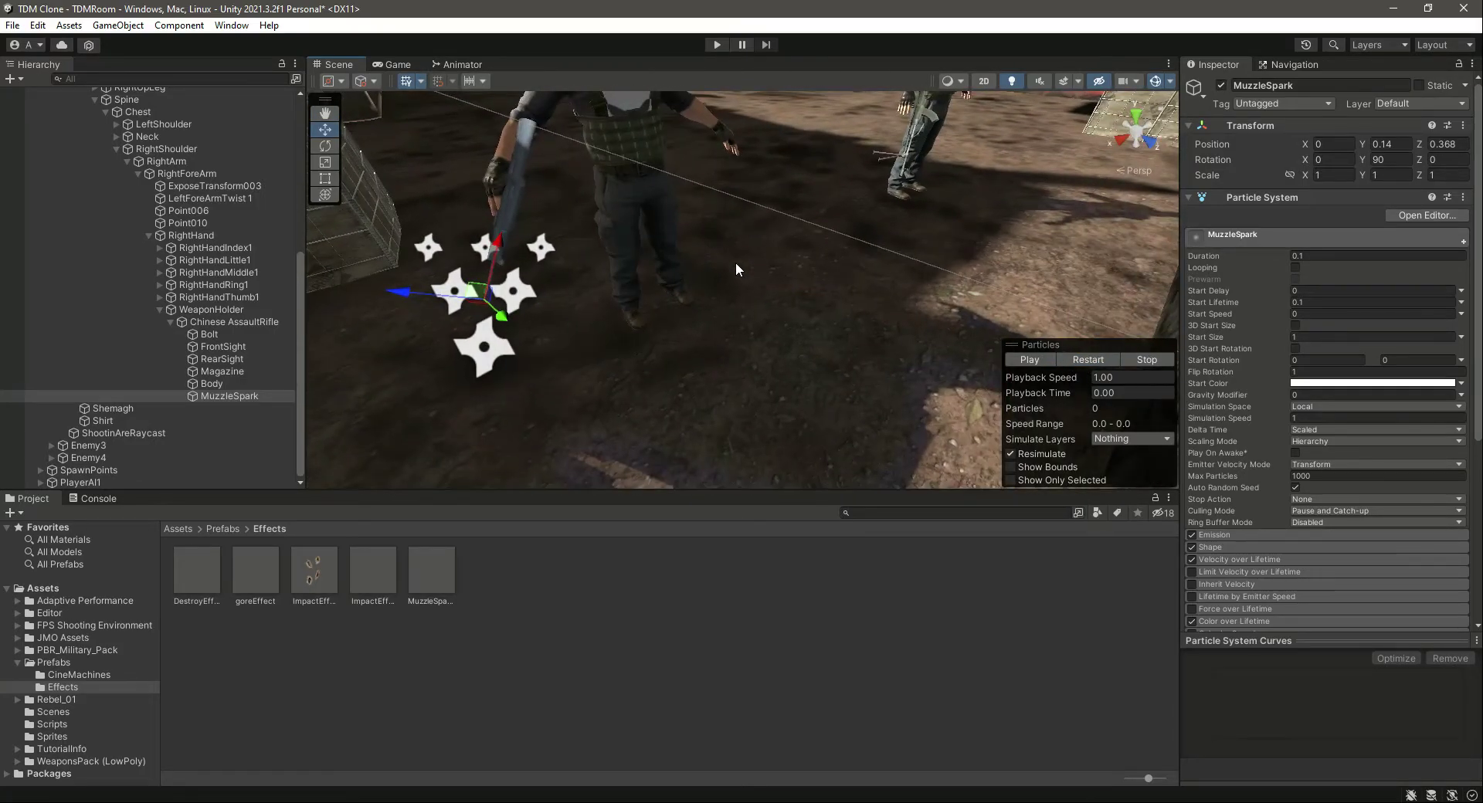
- Collapse Enemy2 and expand Enemy3's bone hierarchy from Body through the right arm down to RightHand
drag(301, 353, 307, 234)
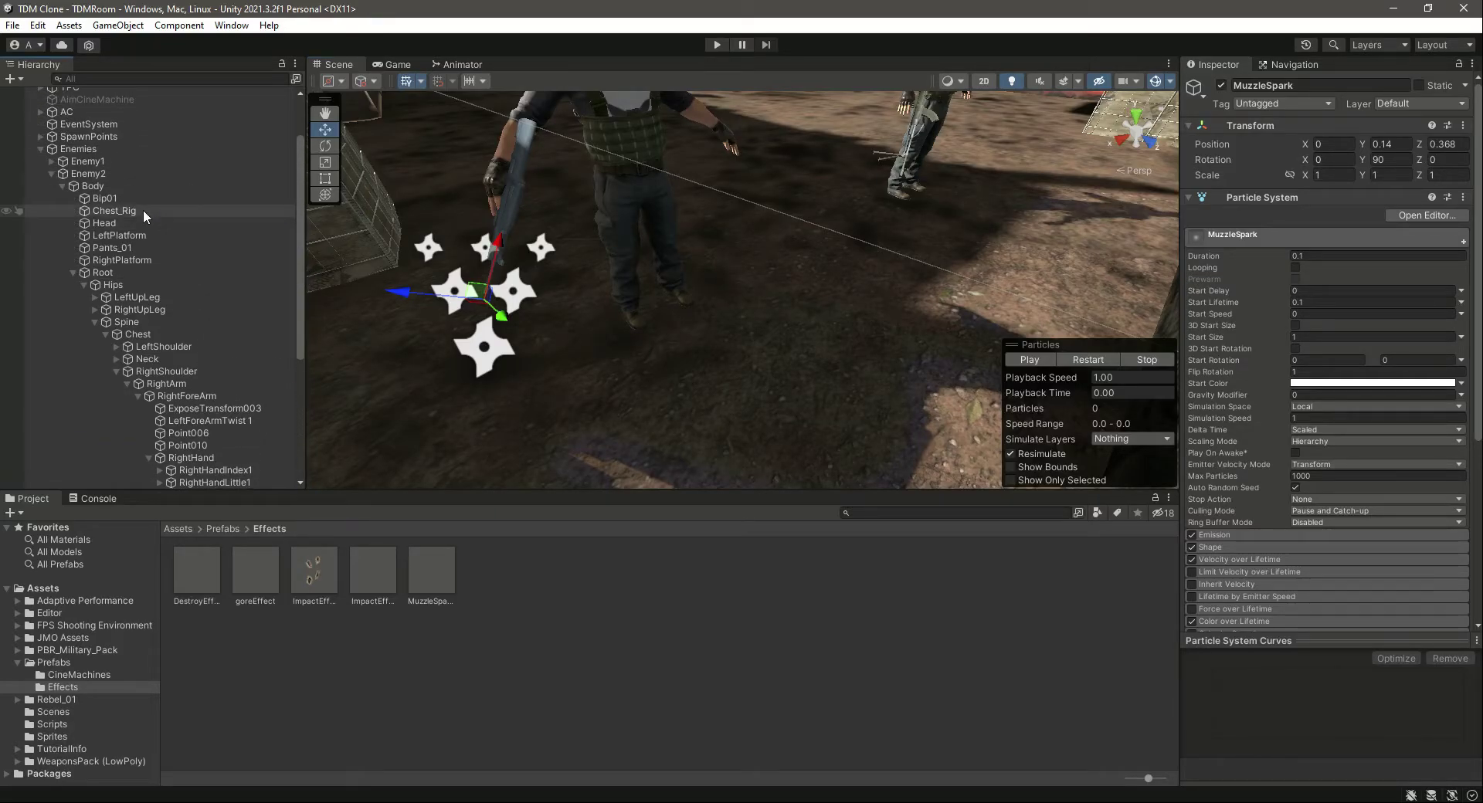
click(50, 174)
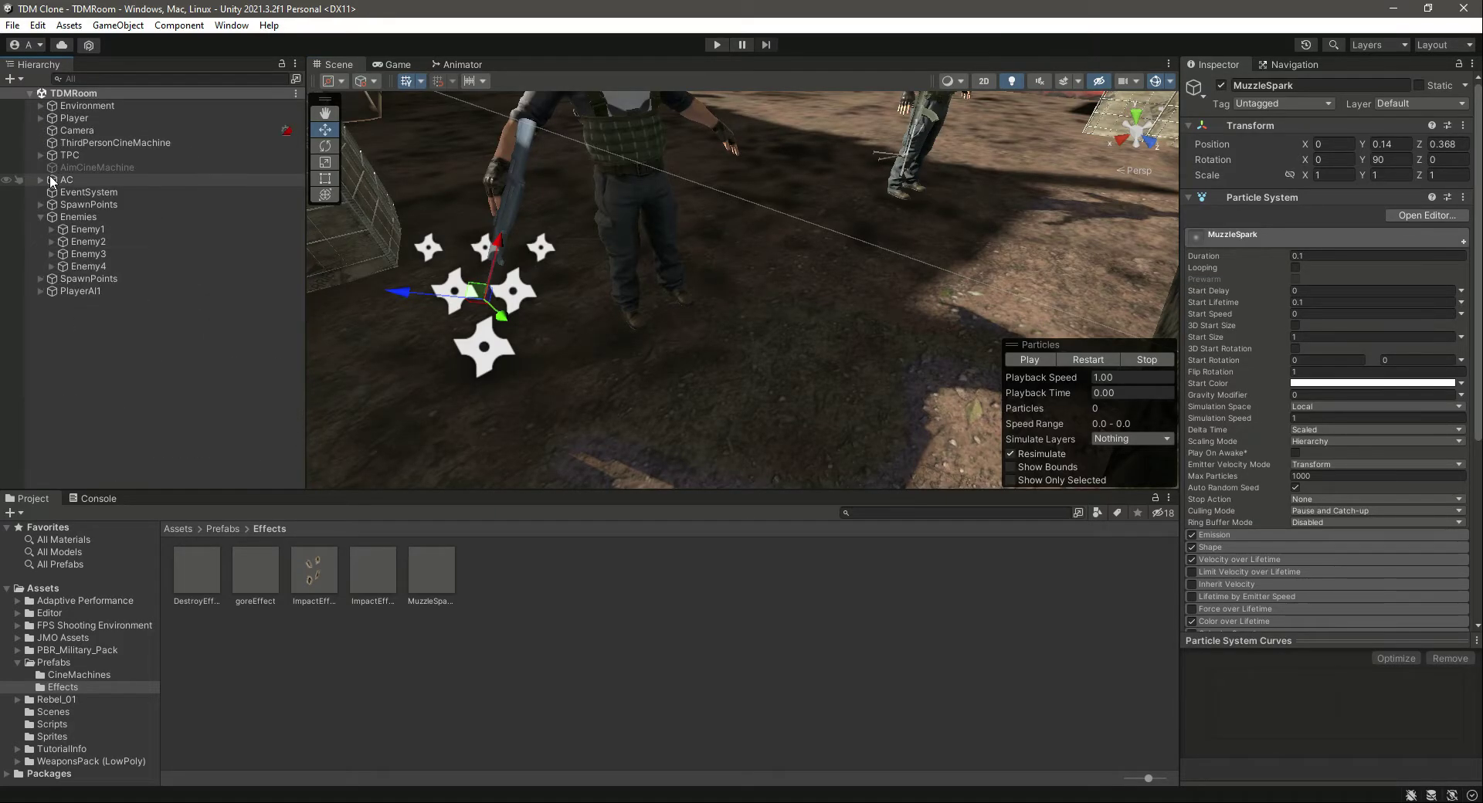
click(51, 254)
click(61, 266)
click(74, 365)
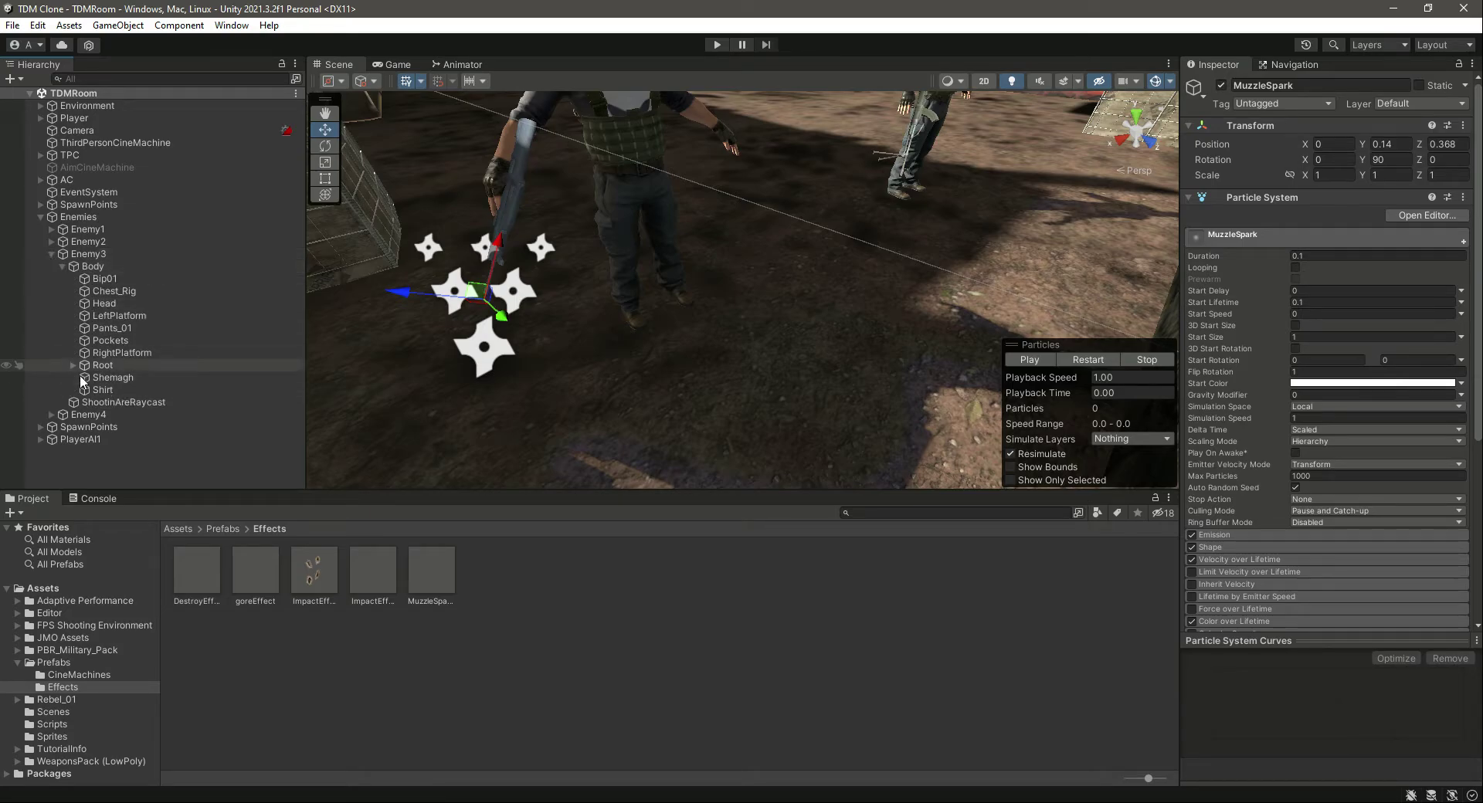
click(85, 377)
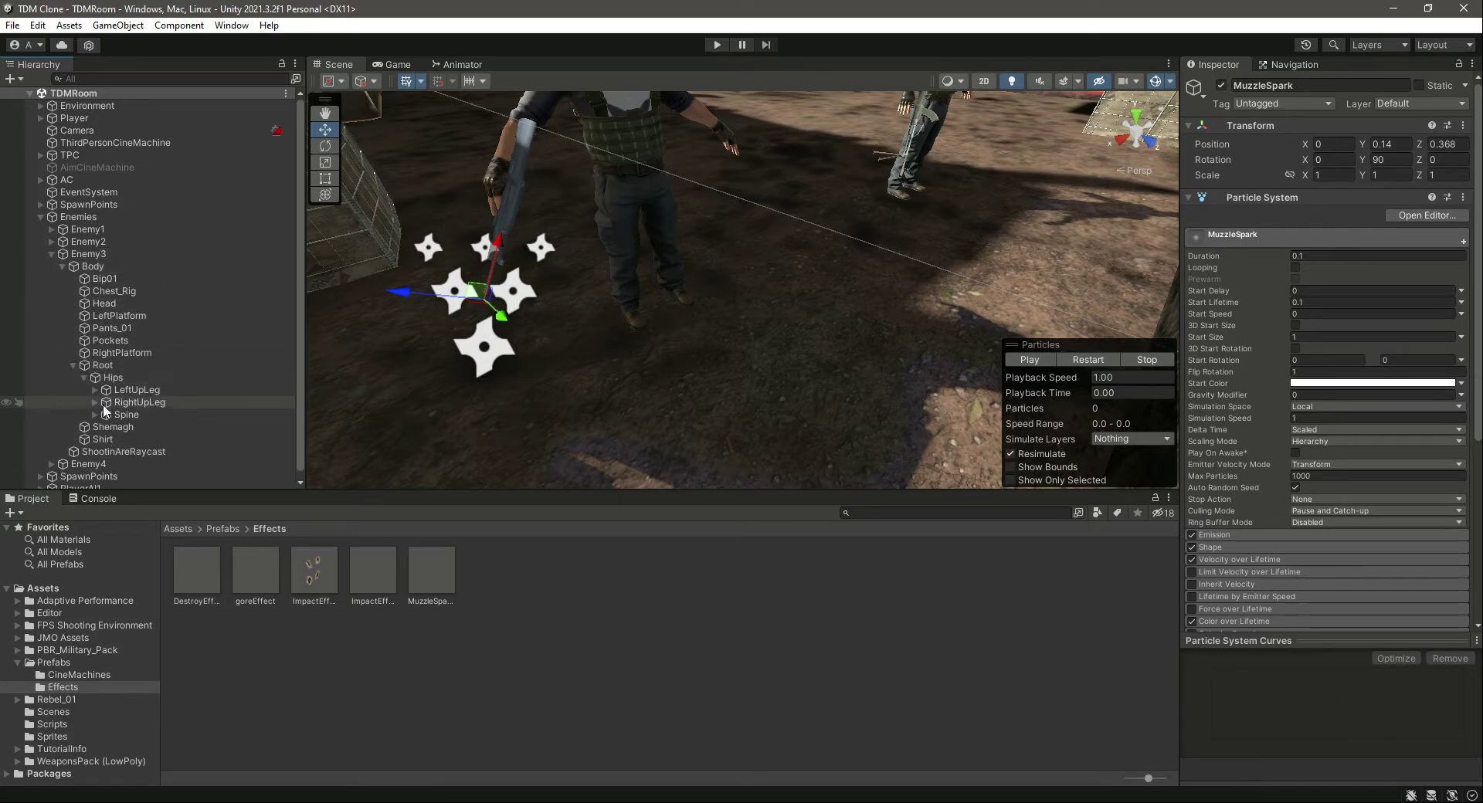
click(96, 414)
scroll(104, 413, down, 1)
click(105, 409)
scroll(108, 405, down, 1)
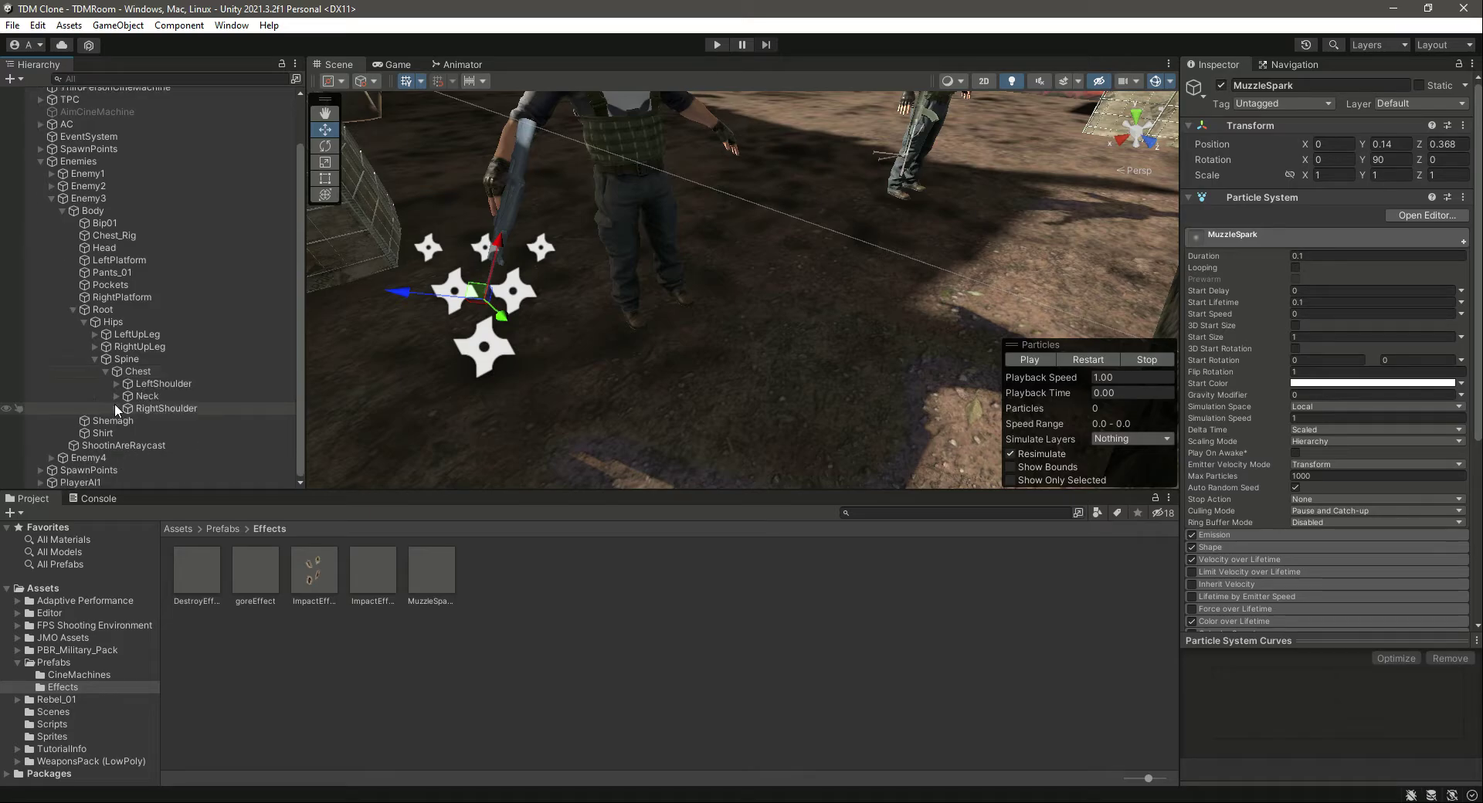
click(118, 408)
scroll(118, 406, down, 1)
click(126, 408)
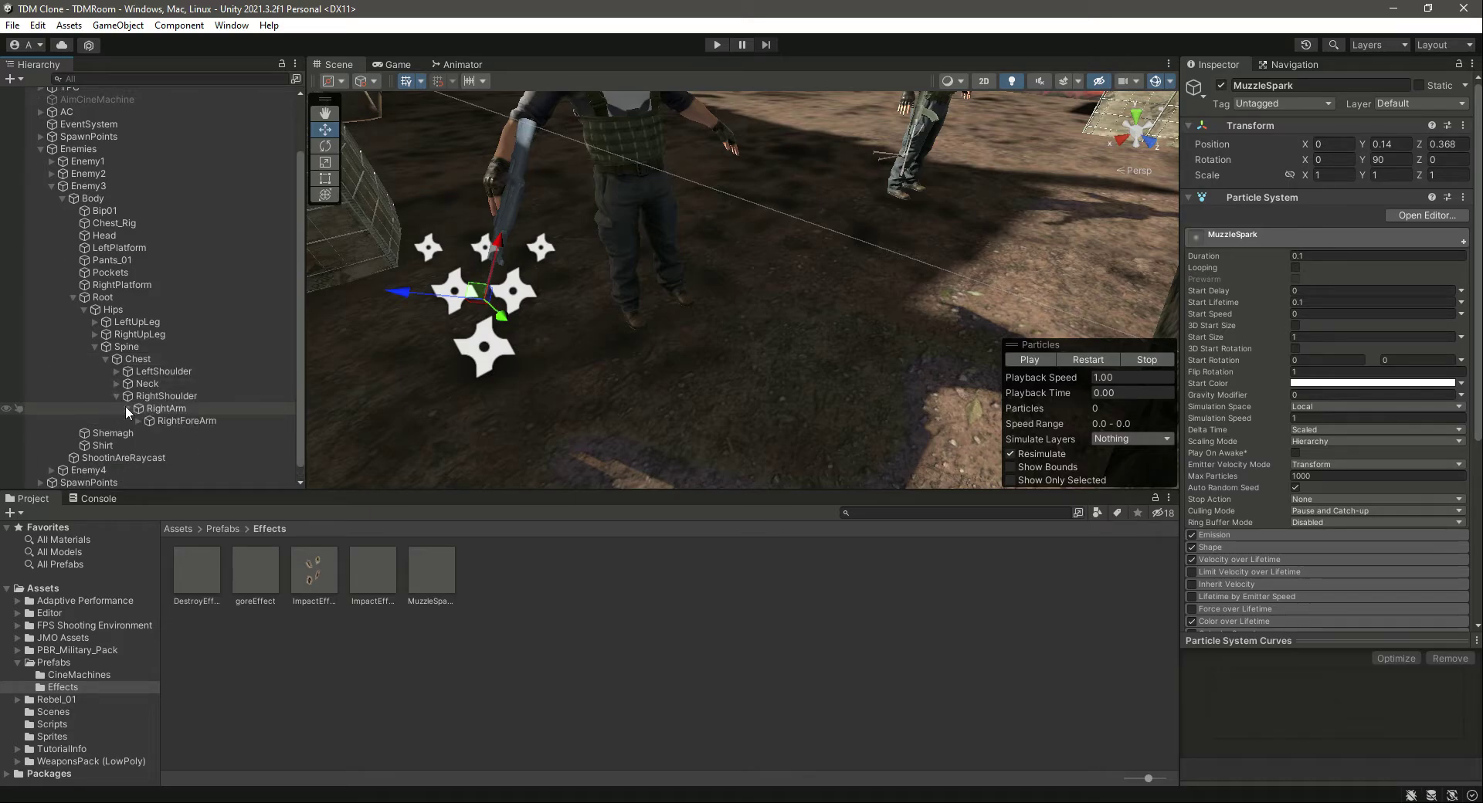
scroll(125, 406, down, 1)
click(138, 408)
scroll(154, 401, down, 2)
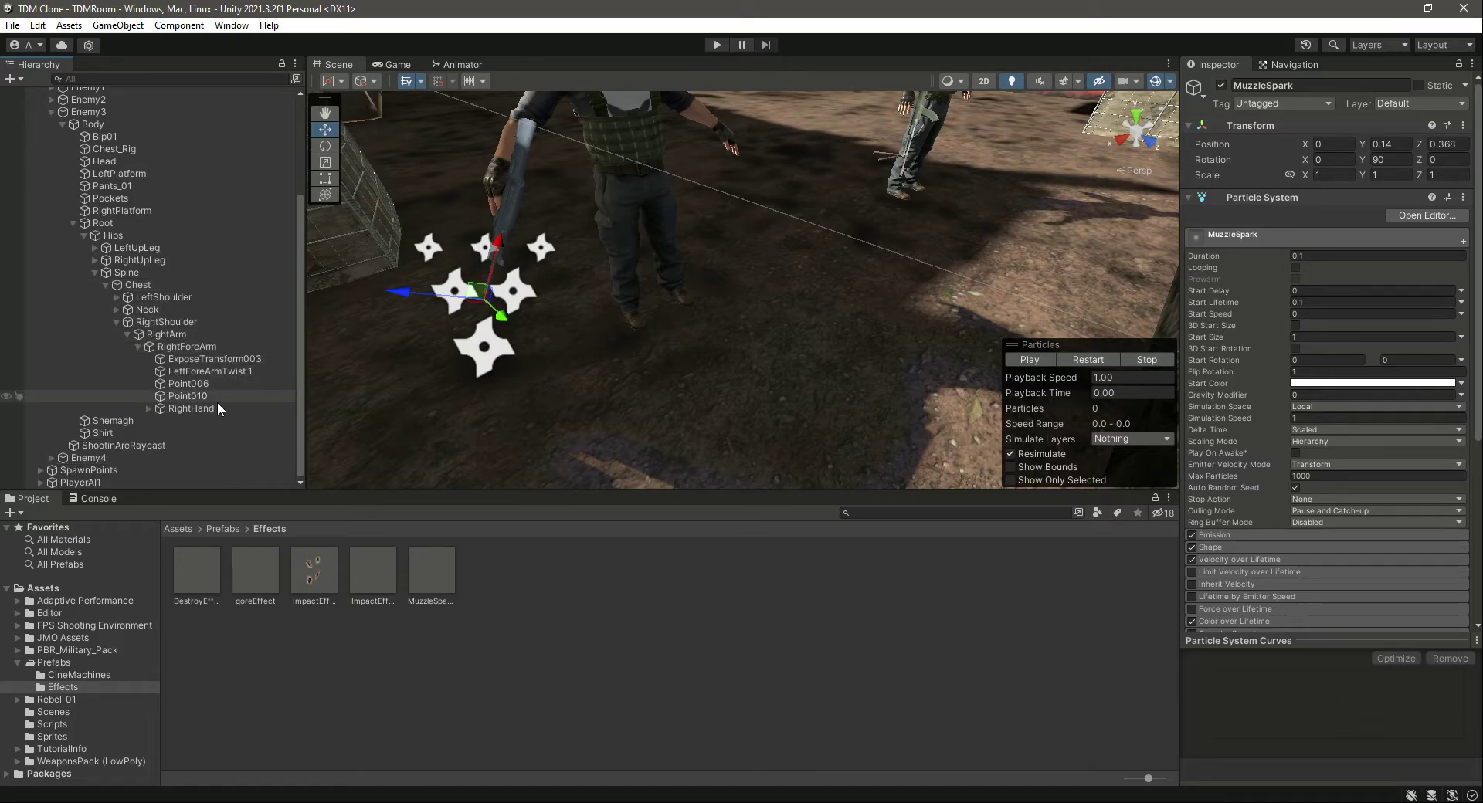
click(149, 409)
scroll(196, 374, down, 2)
- Frame Enemy3's RightHand in the scene and expand its WeaponHolder down to the Czech Machinegun's parts
double_click(196, 337)
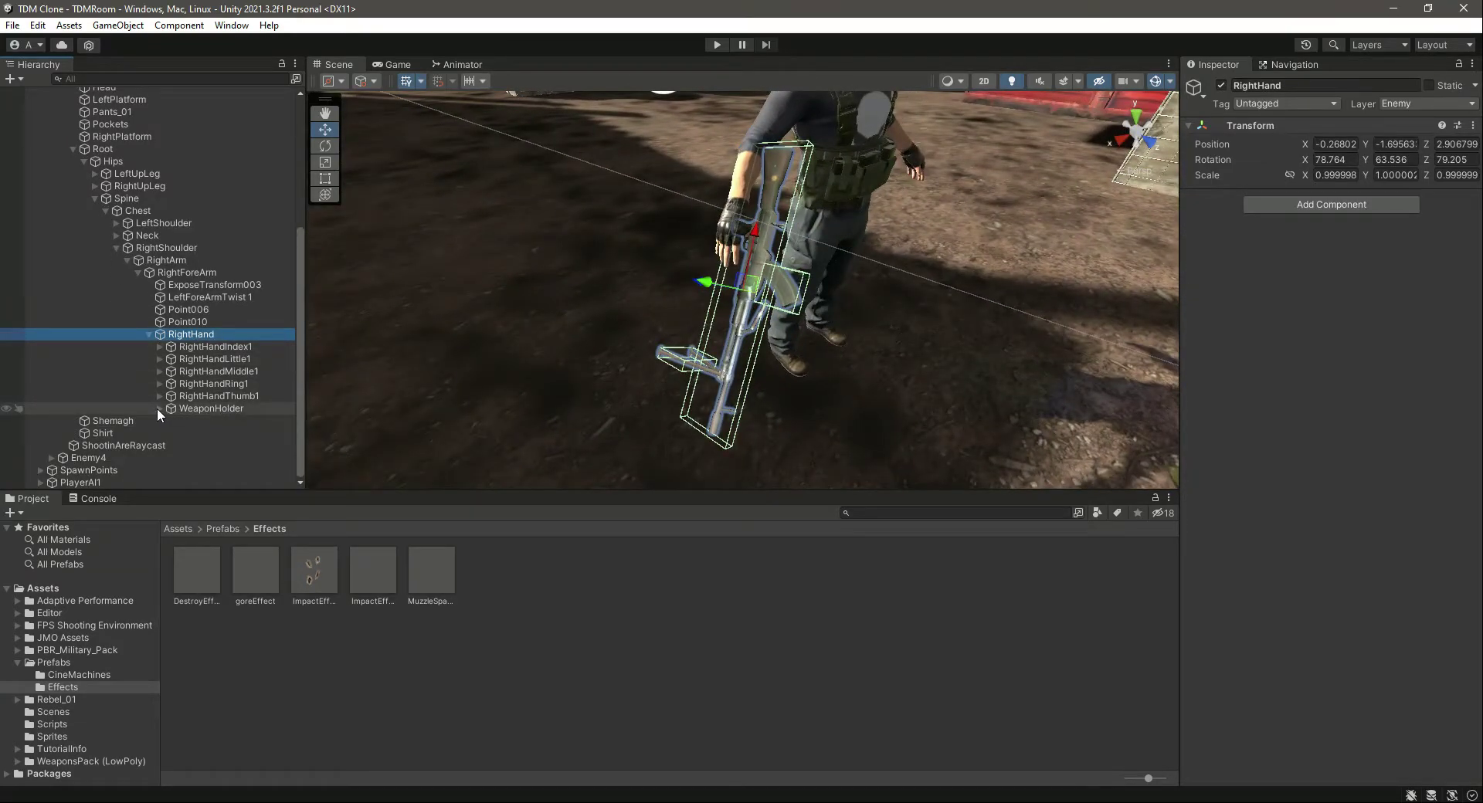
click(161, 408)
click(159, 409)
click(188, 421)
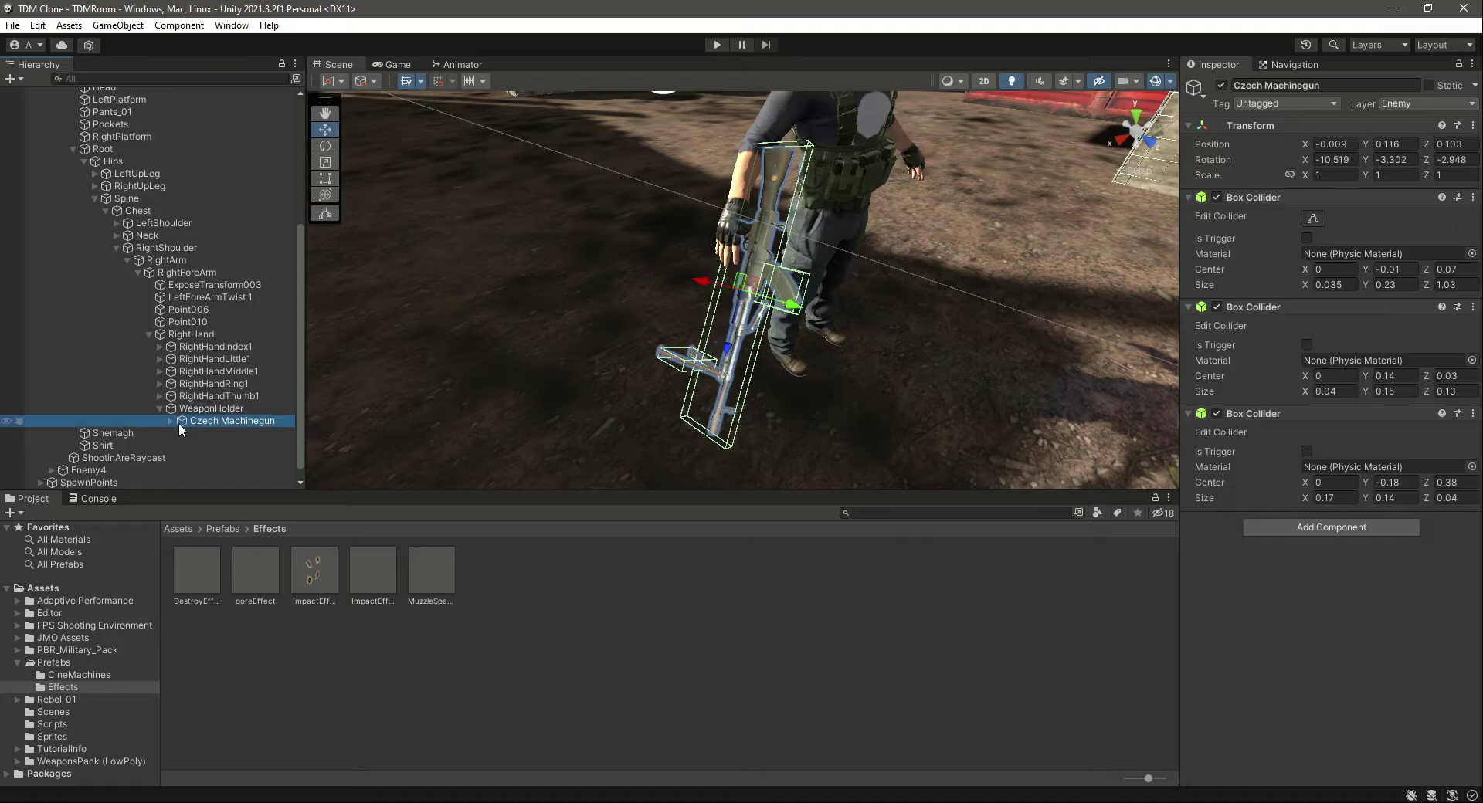
click(170, 420)
scroll(239, 400, down, 3)
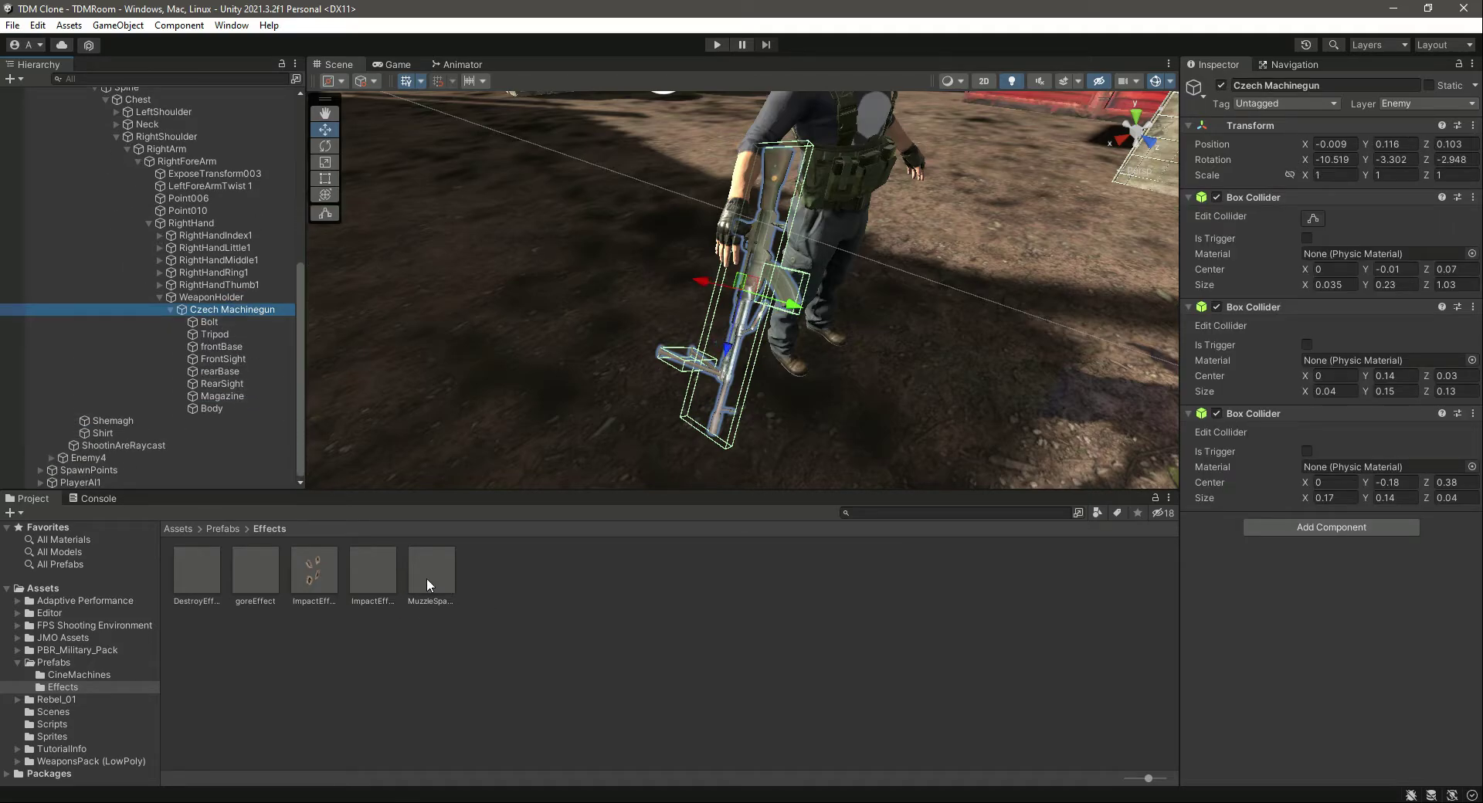
- Add the MuzzleSpark prefab under Enemy3's Czech Machinegun, completely unpacked and with Start Size 1
drag(426, 578, 238, 309)
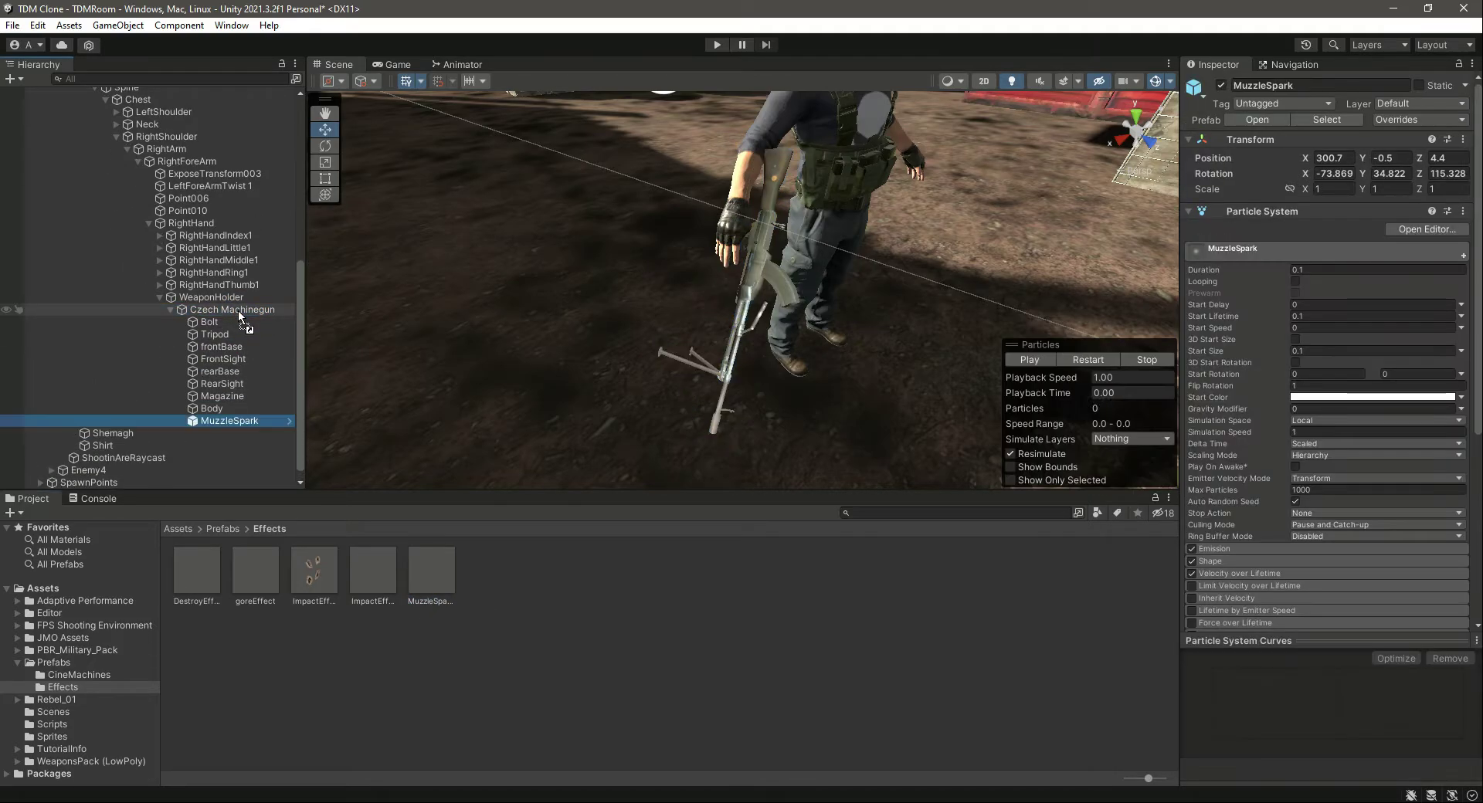
right_click(244, 421)
mouse_move(386, 476)
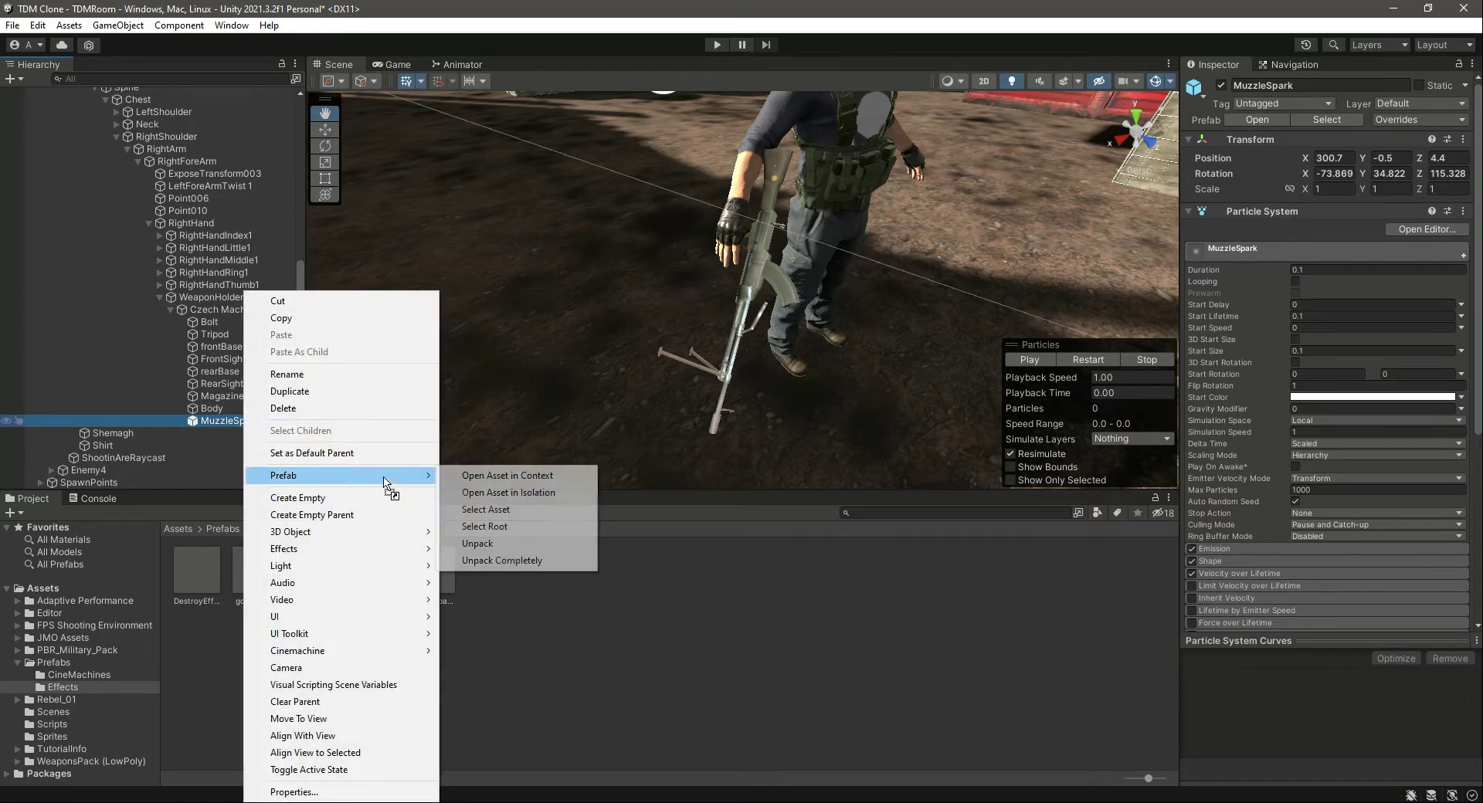
click(502, 564)
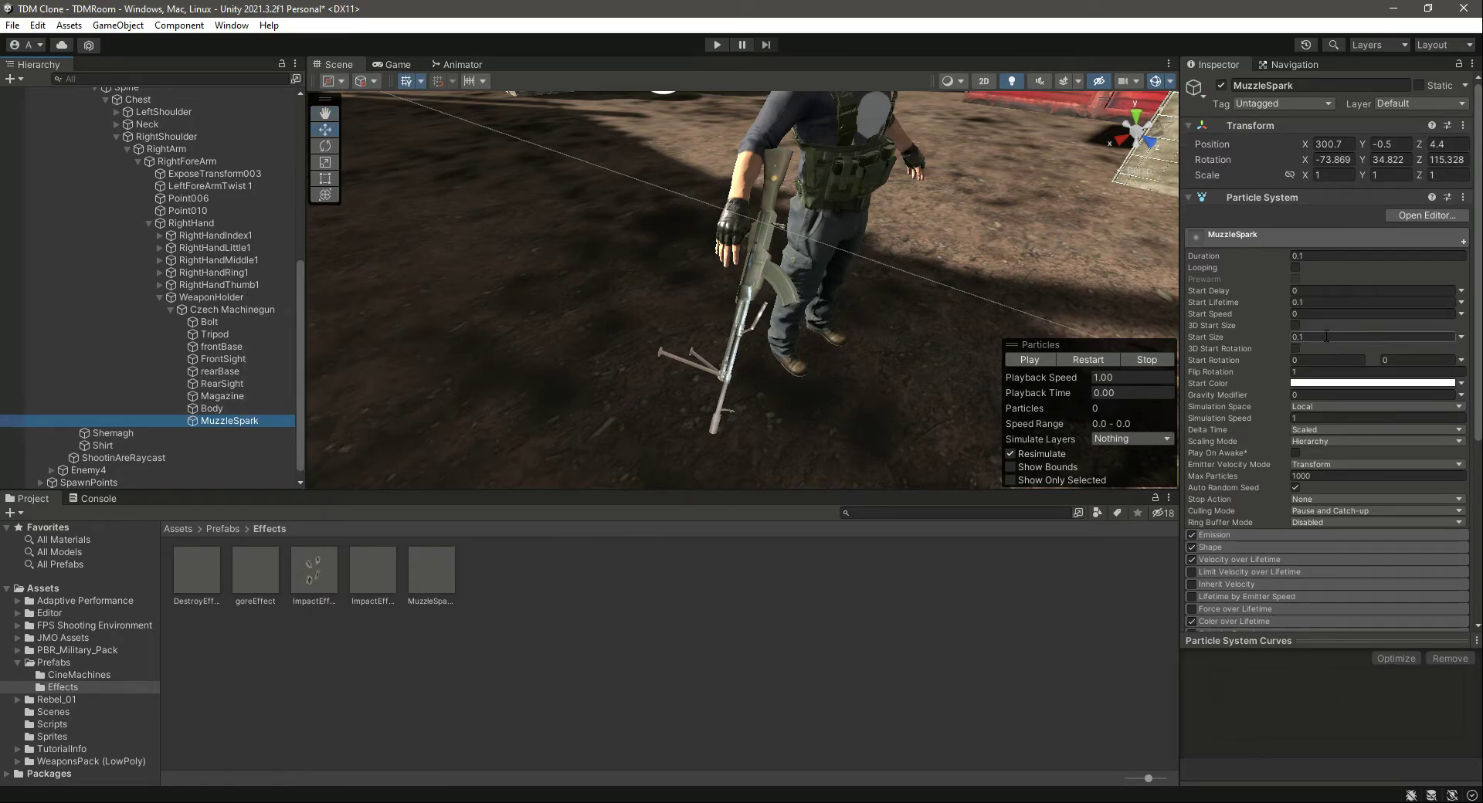
click(1327, 336)
text(1)
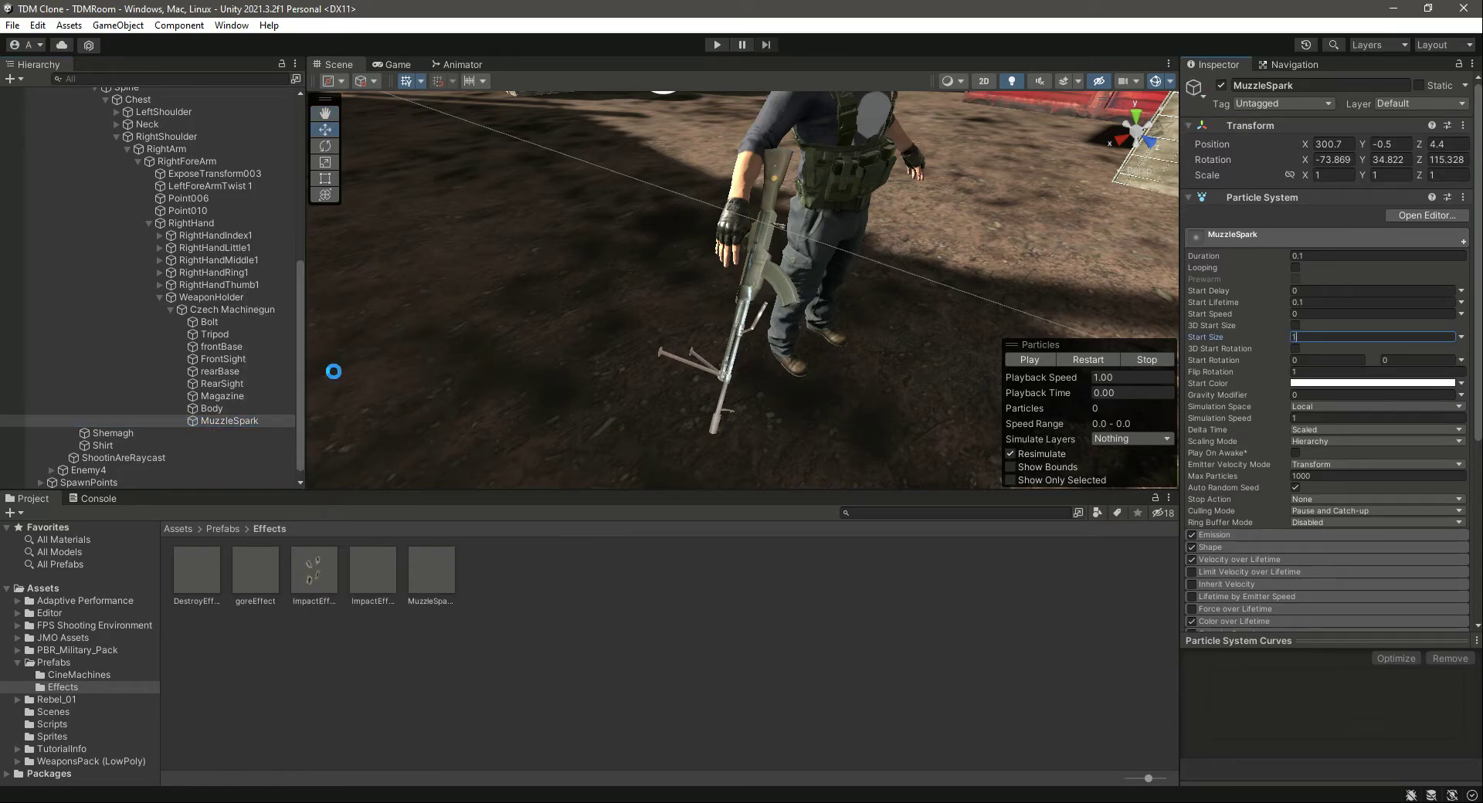
- Copy frontBase's Transform component and paste its values onto the MuzzleSpark under Czech Machinegun
click(242, 346)
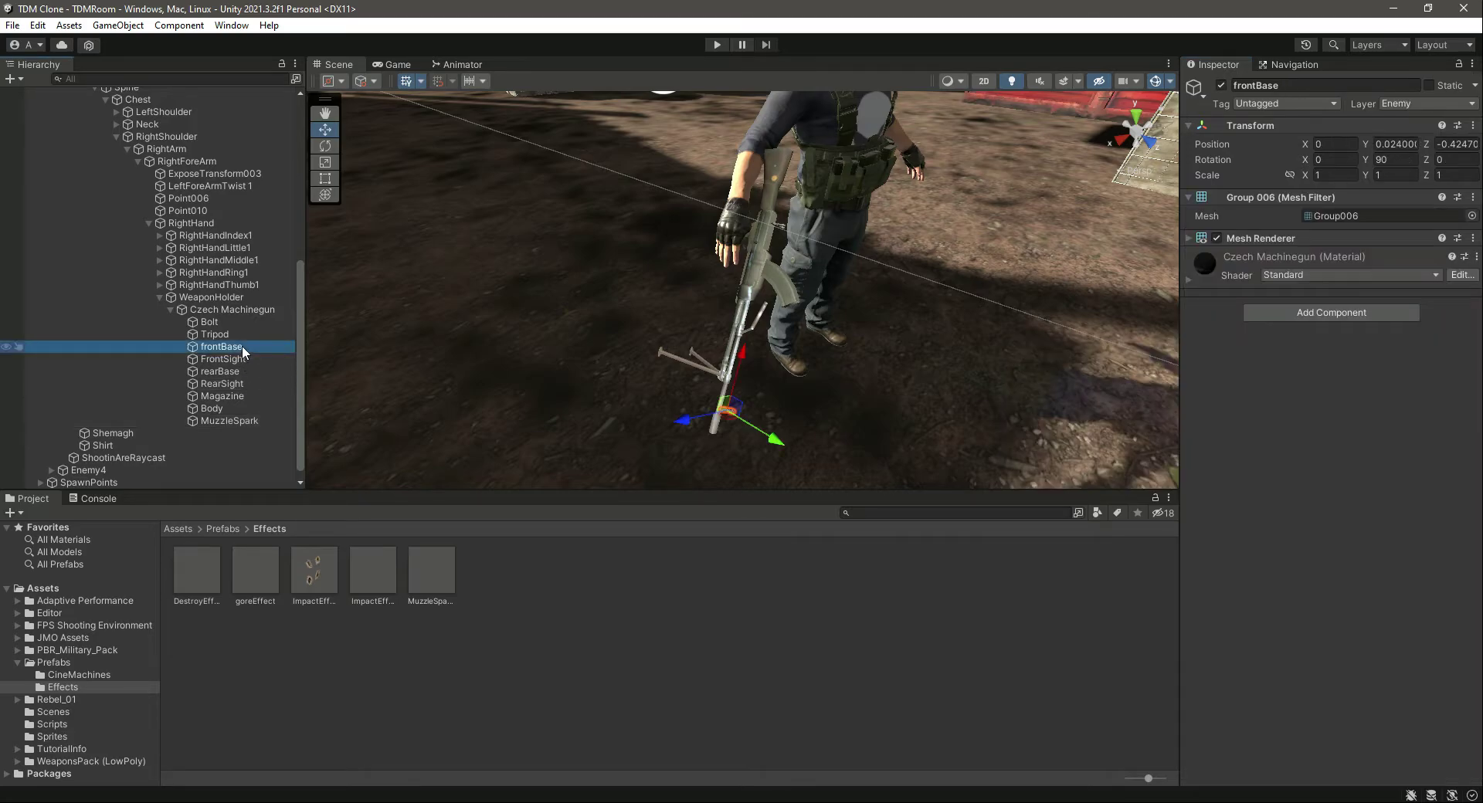
click(1473, 64)
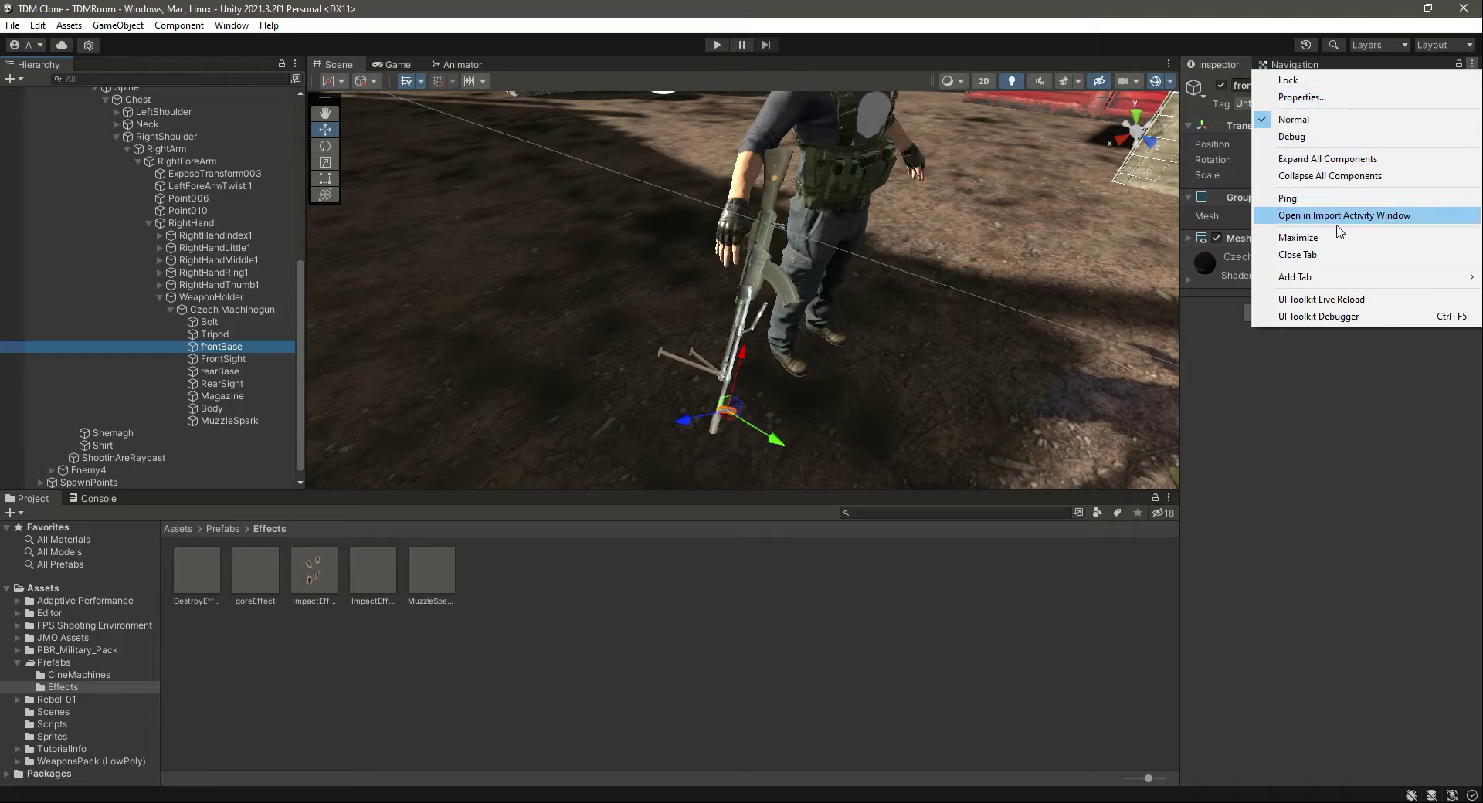
click(1329, 457)
click(1472, 126)
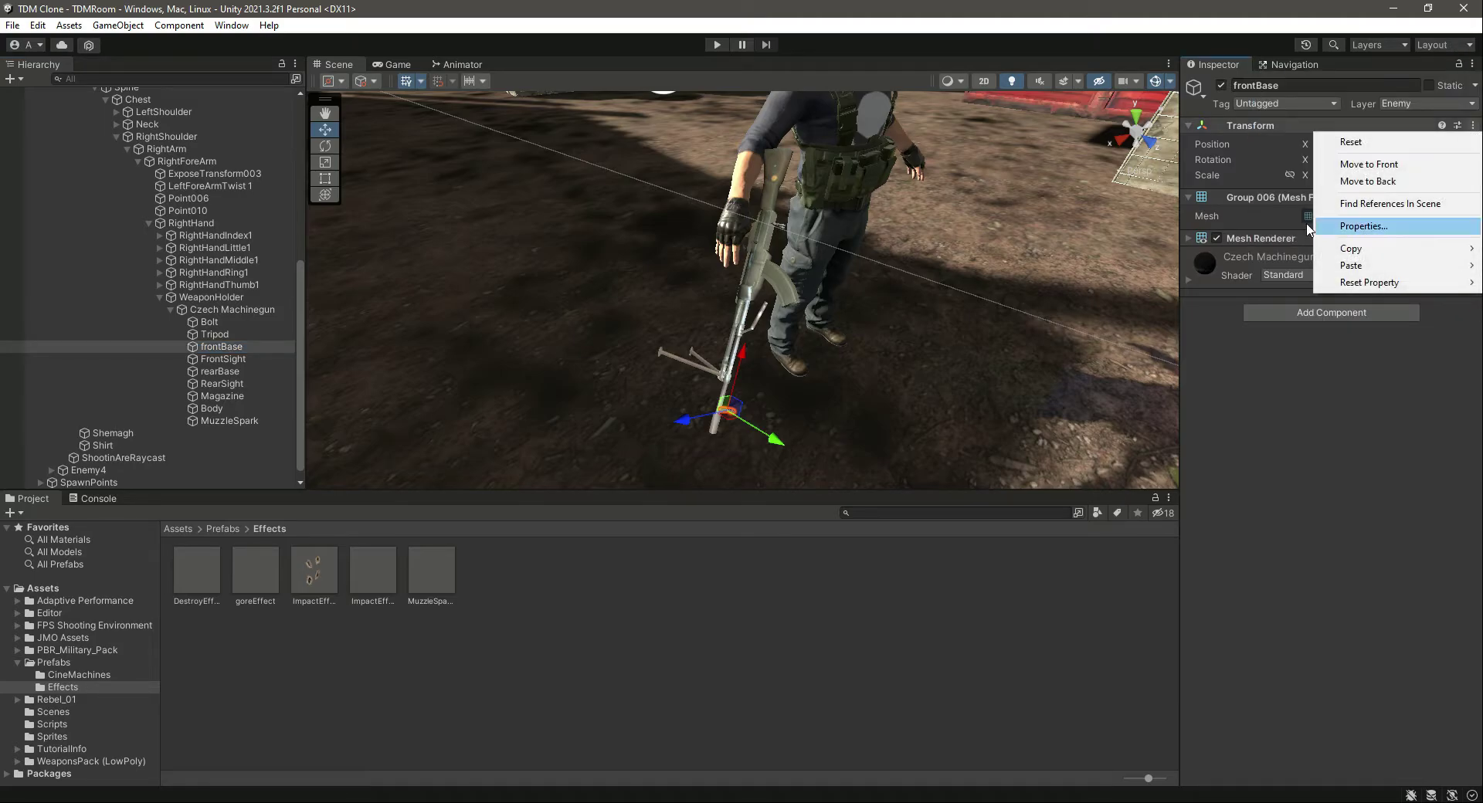
mouse_move(1367, 251)
click(1246, 323)
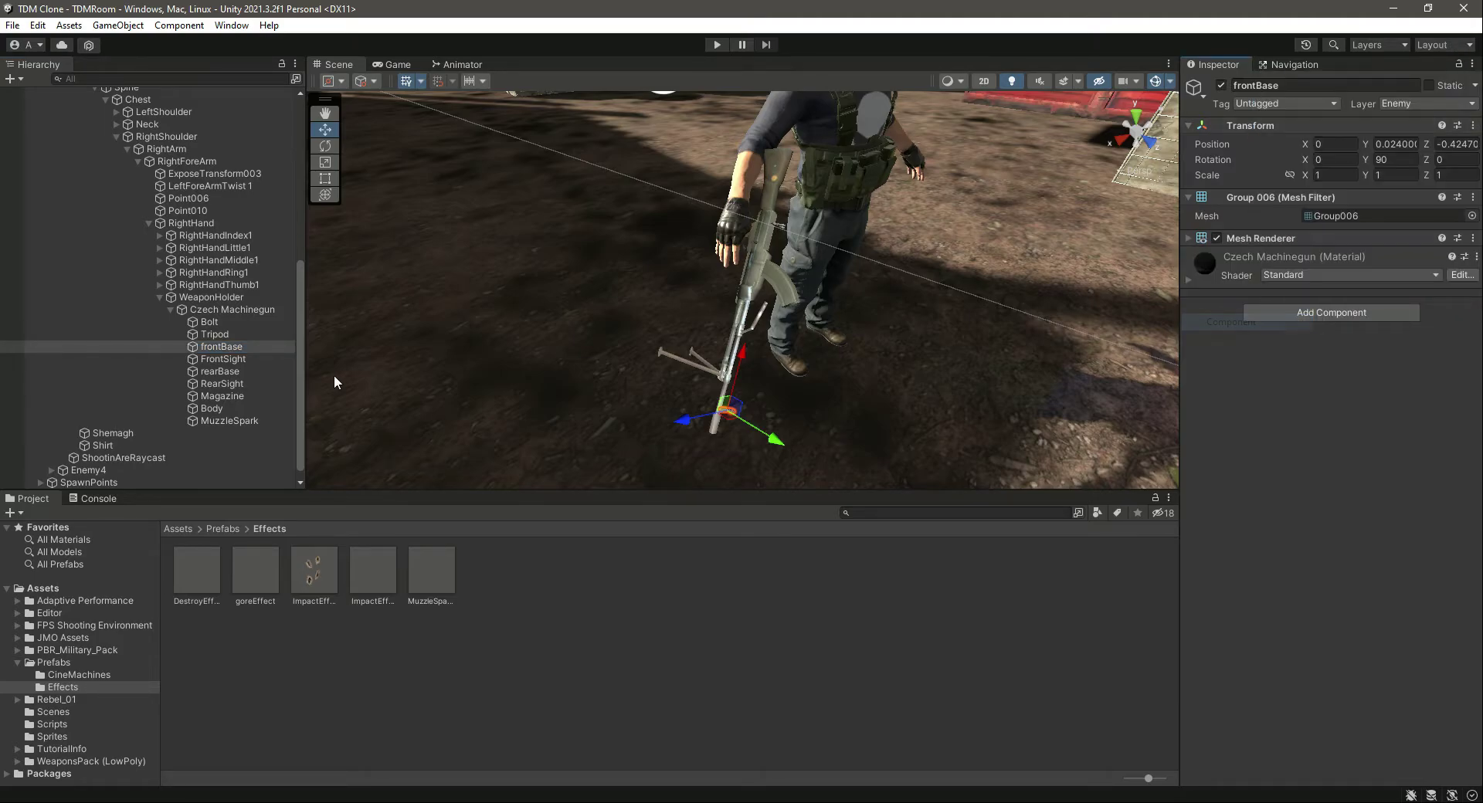
click(234, 422)
click(1463, 125)
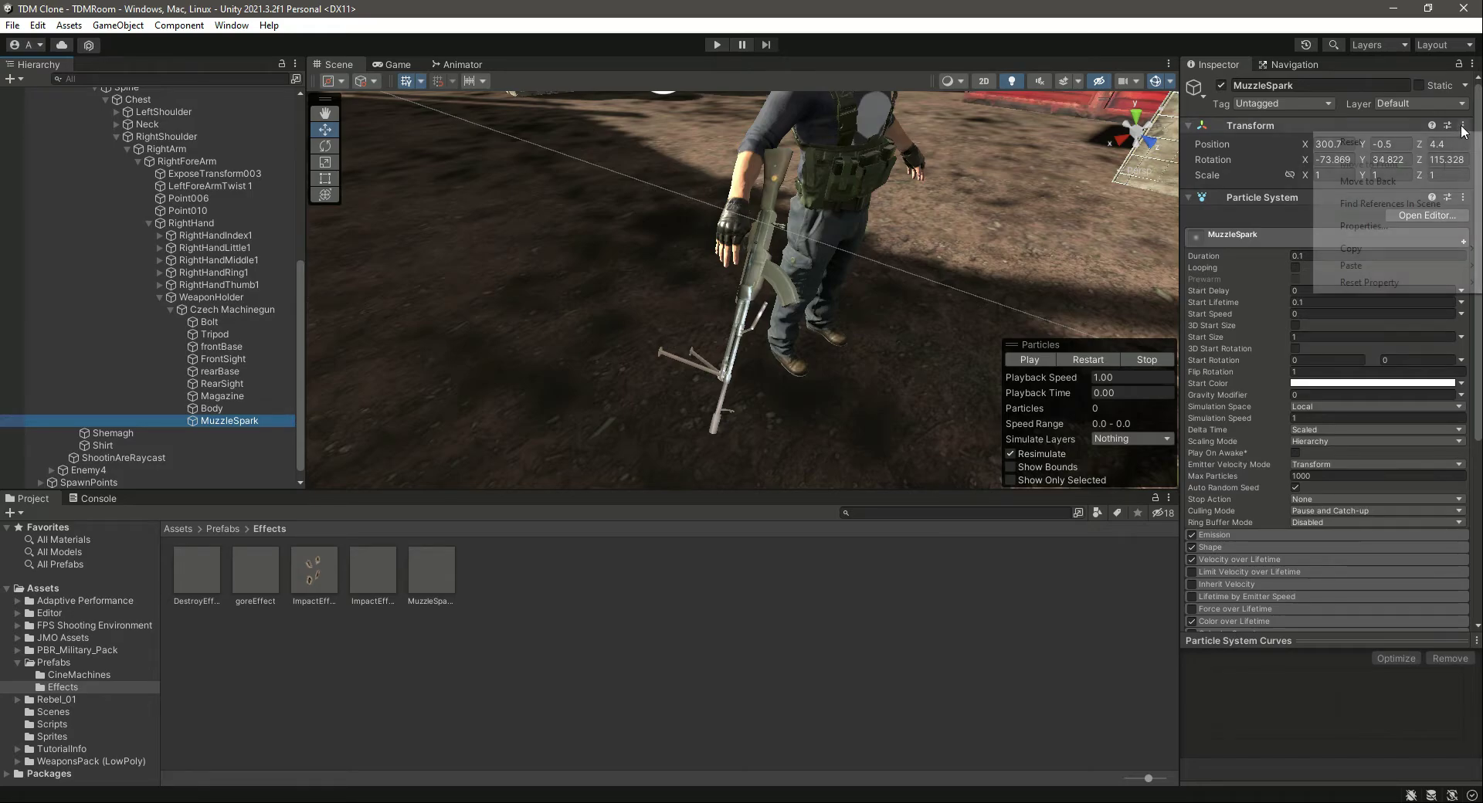
mouse_move(1421, 269)
click(1228, 355)
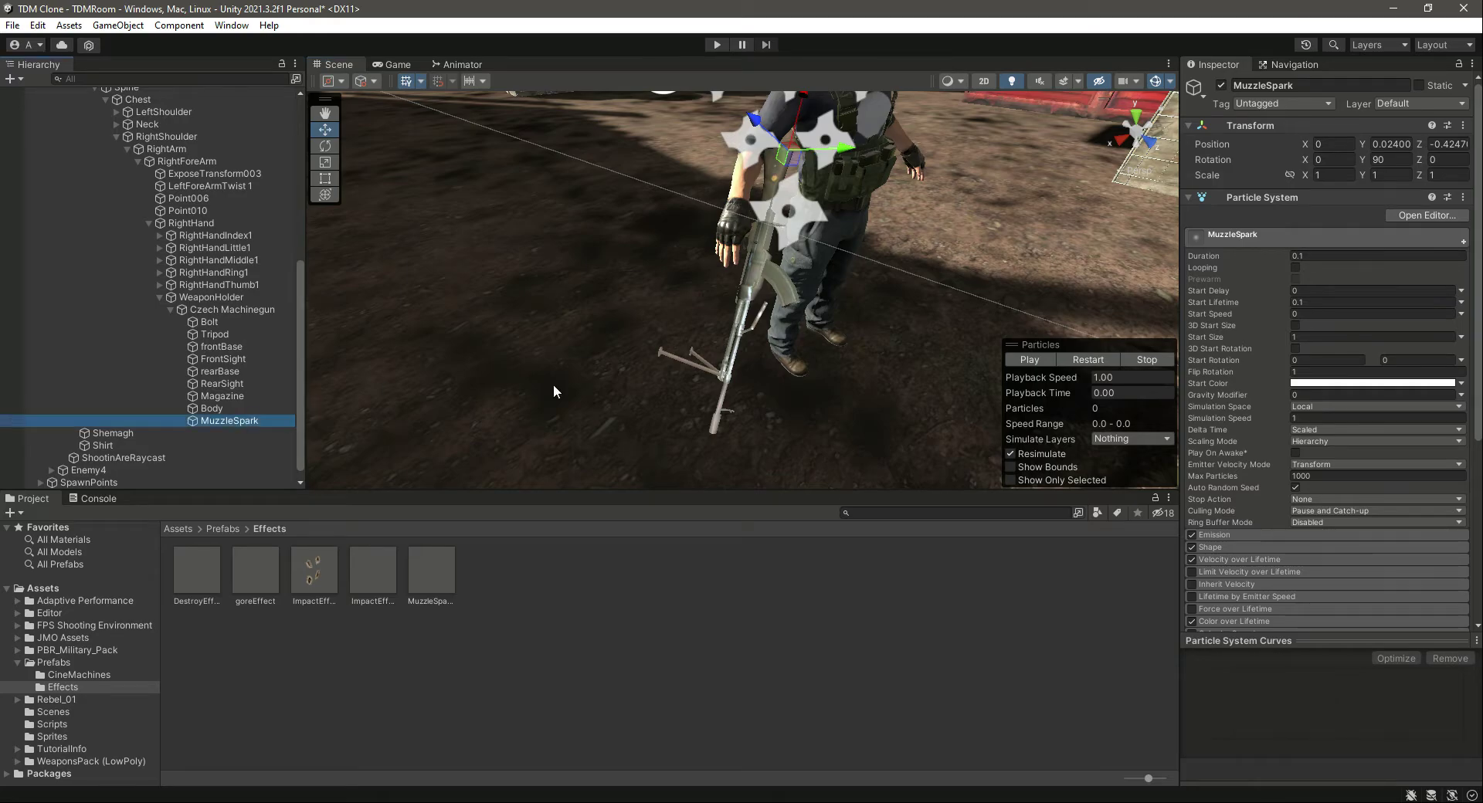
- Move the MuzzleSpark along the Czech Machinegun to the barrel tip, at about Z 0.649, and preview its particle effect
right_drag(553, 391, 576, 357)
drag(777, 139, 717, 363)
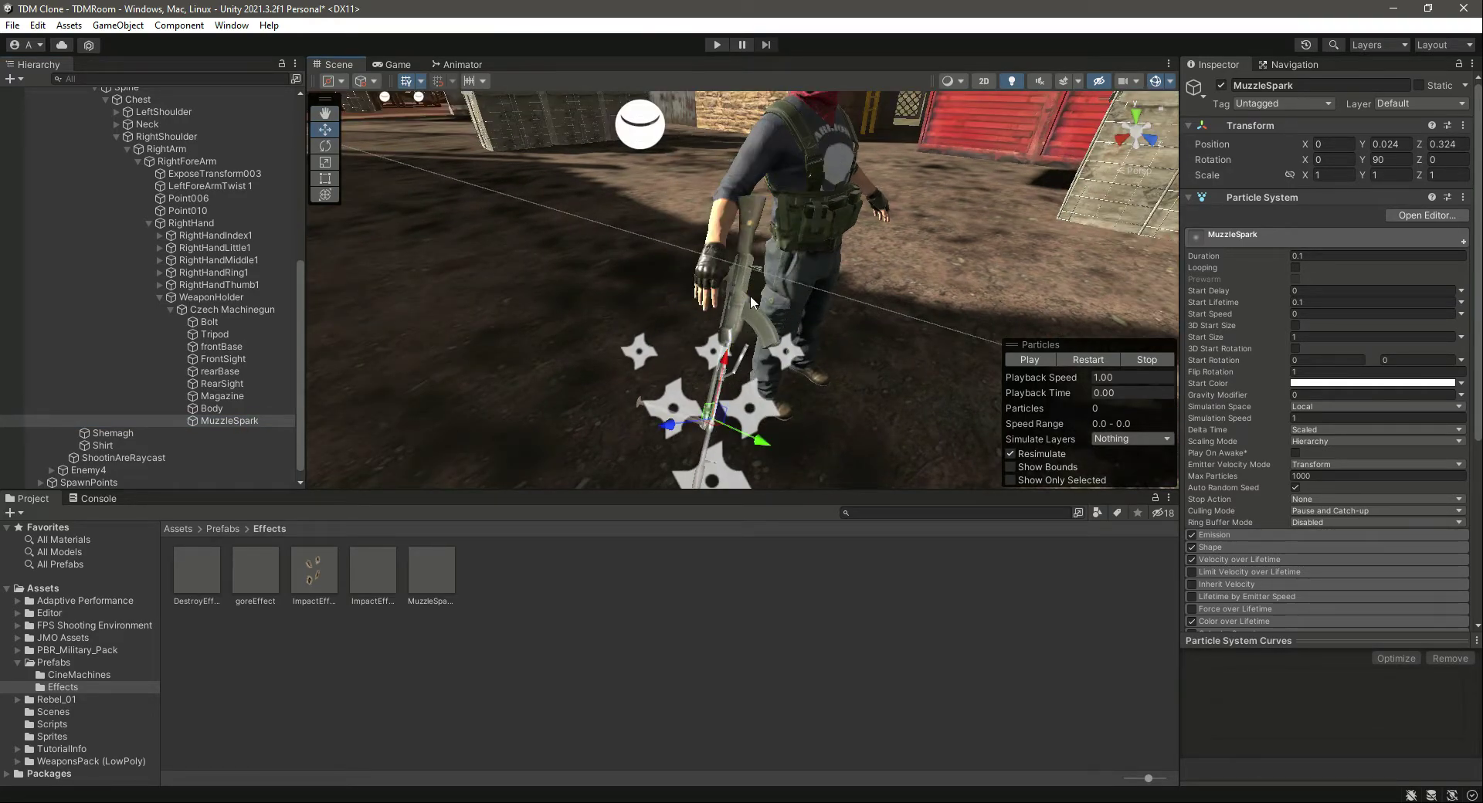
right_drag(775, 231, 763, 306)
drag(744, 261, 731, 338)
click(1090, 360)
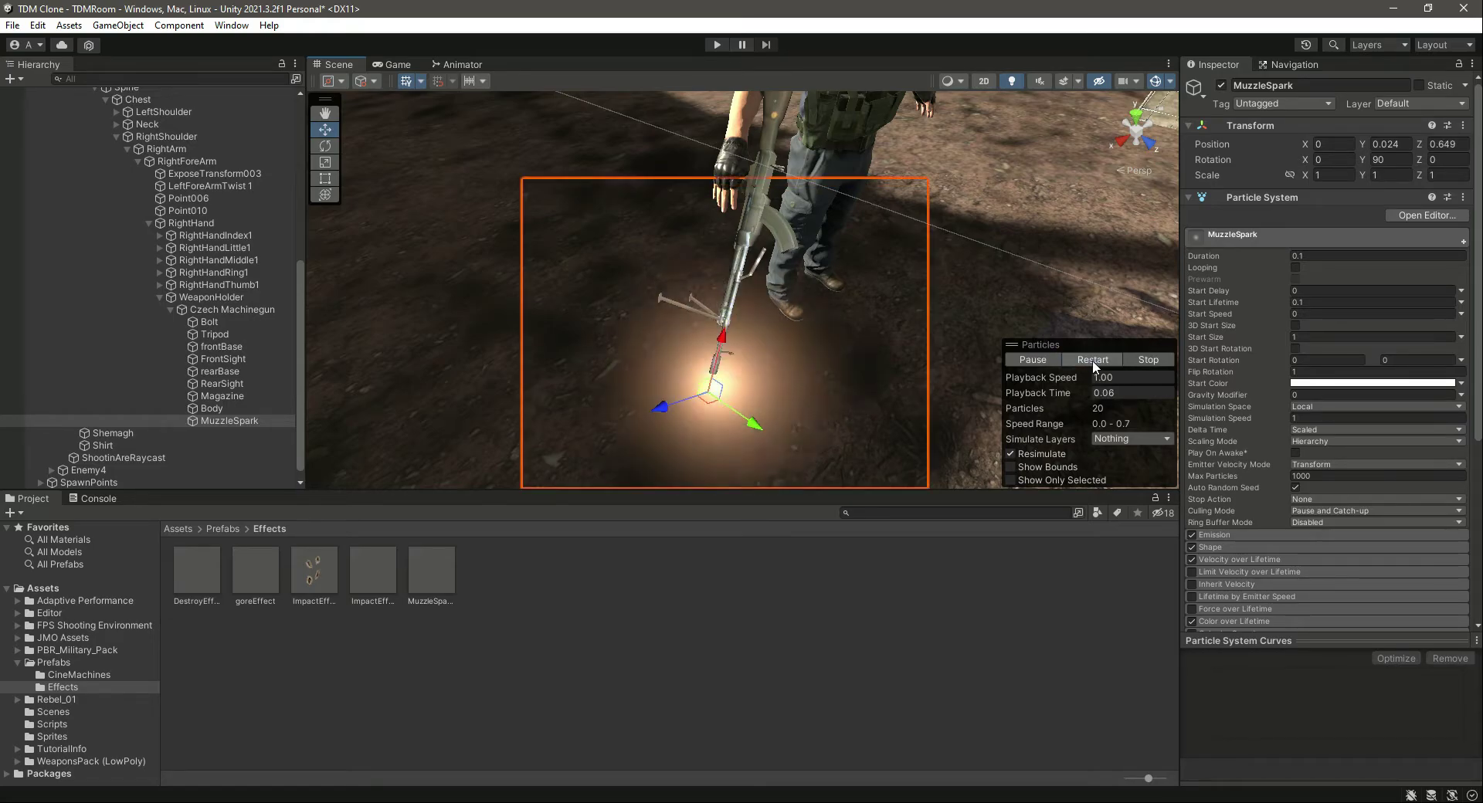
- Collapse Enemy3 and expand Enemy4's bone hierarchy from Body through the right shoulder down to RightForeArm
click(298, 368)
drag(298, 368, 295, 207)
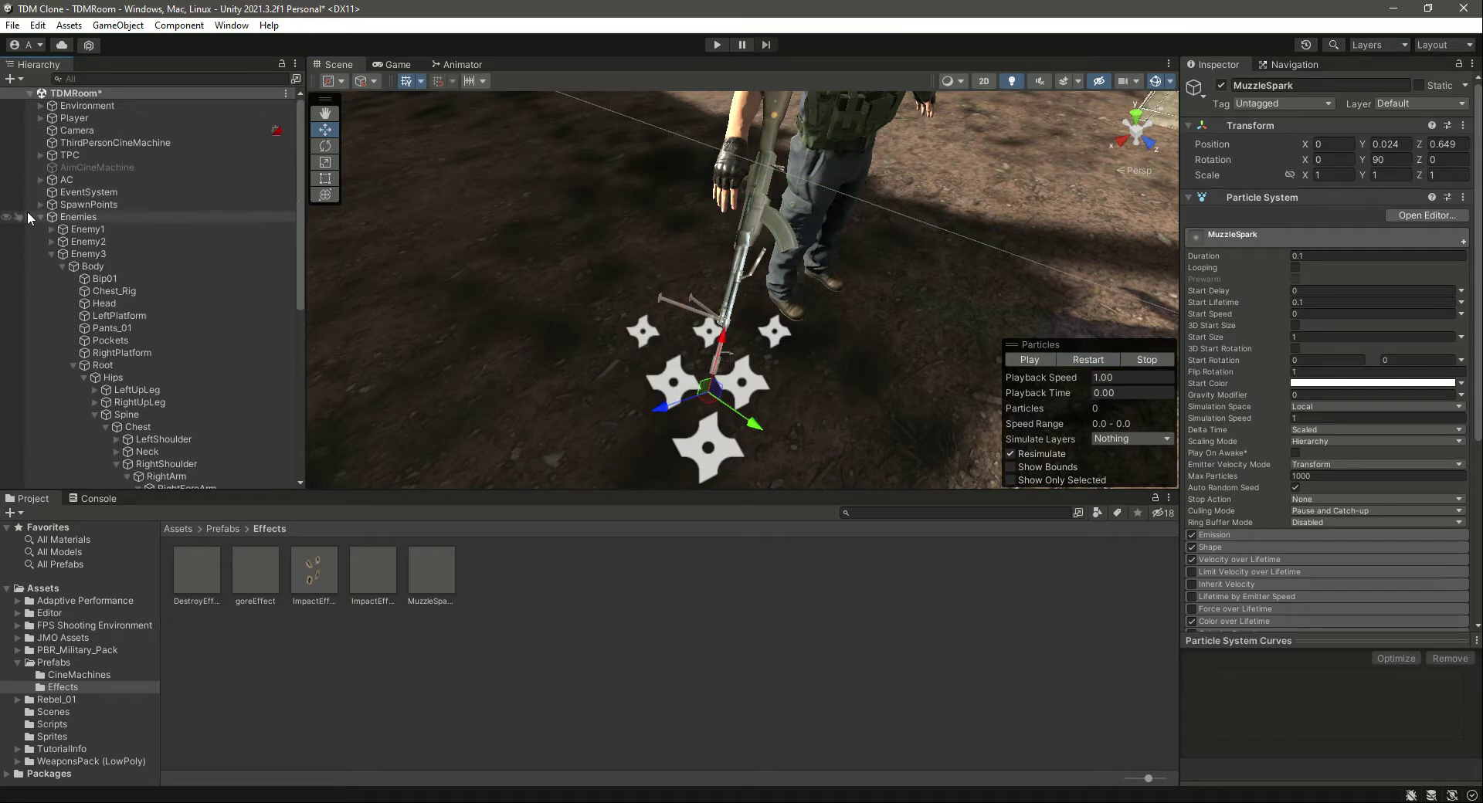
click(50, 254)
click(52, 266)
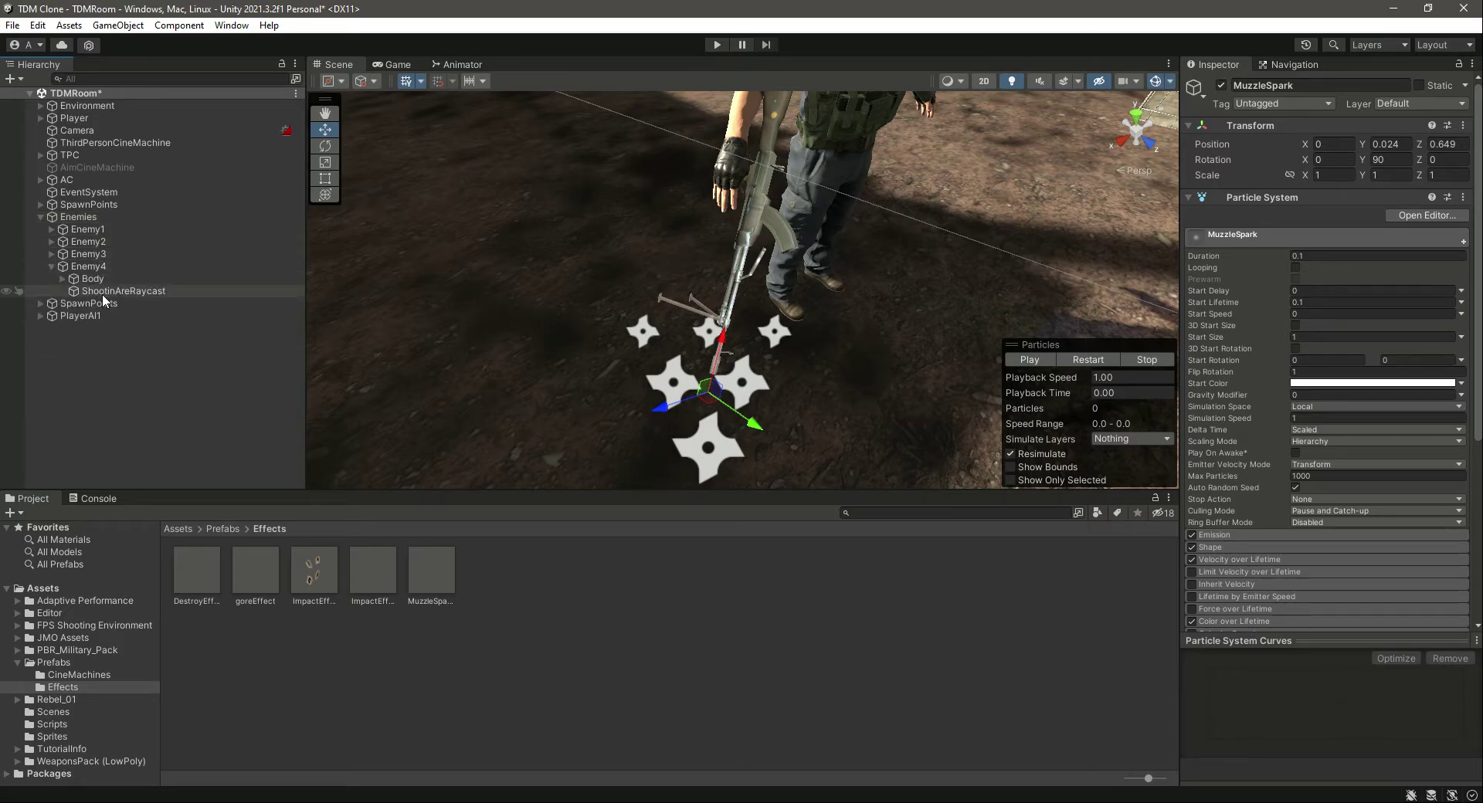
click(63, 279)
scroll(123, 303, down, 1)
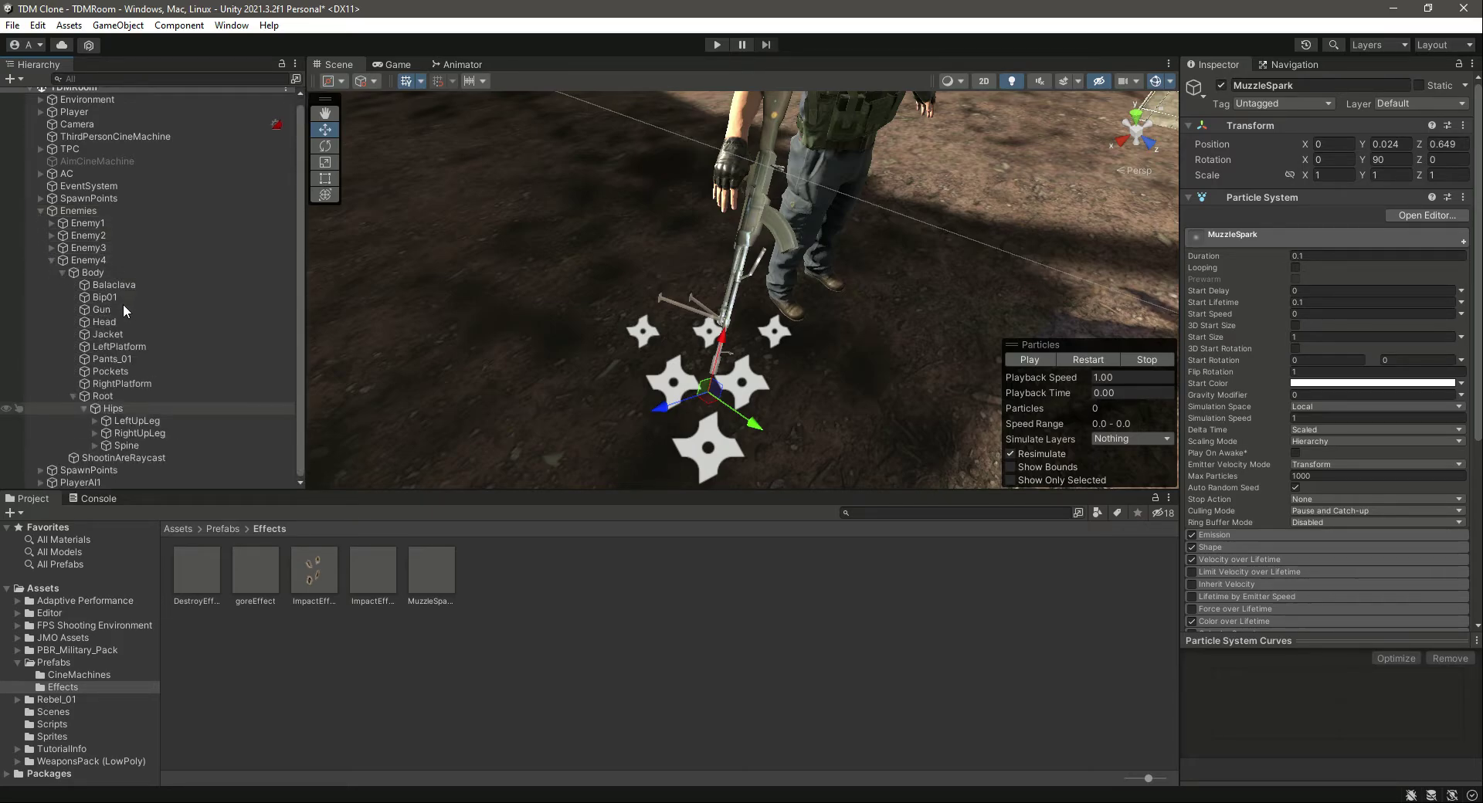
click(94, 445)
scroll(133, 387, down, 1)
click(105, 445)
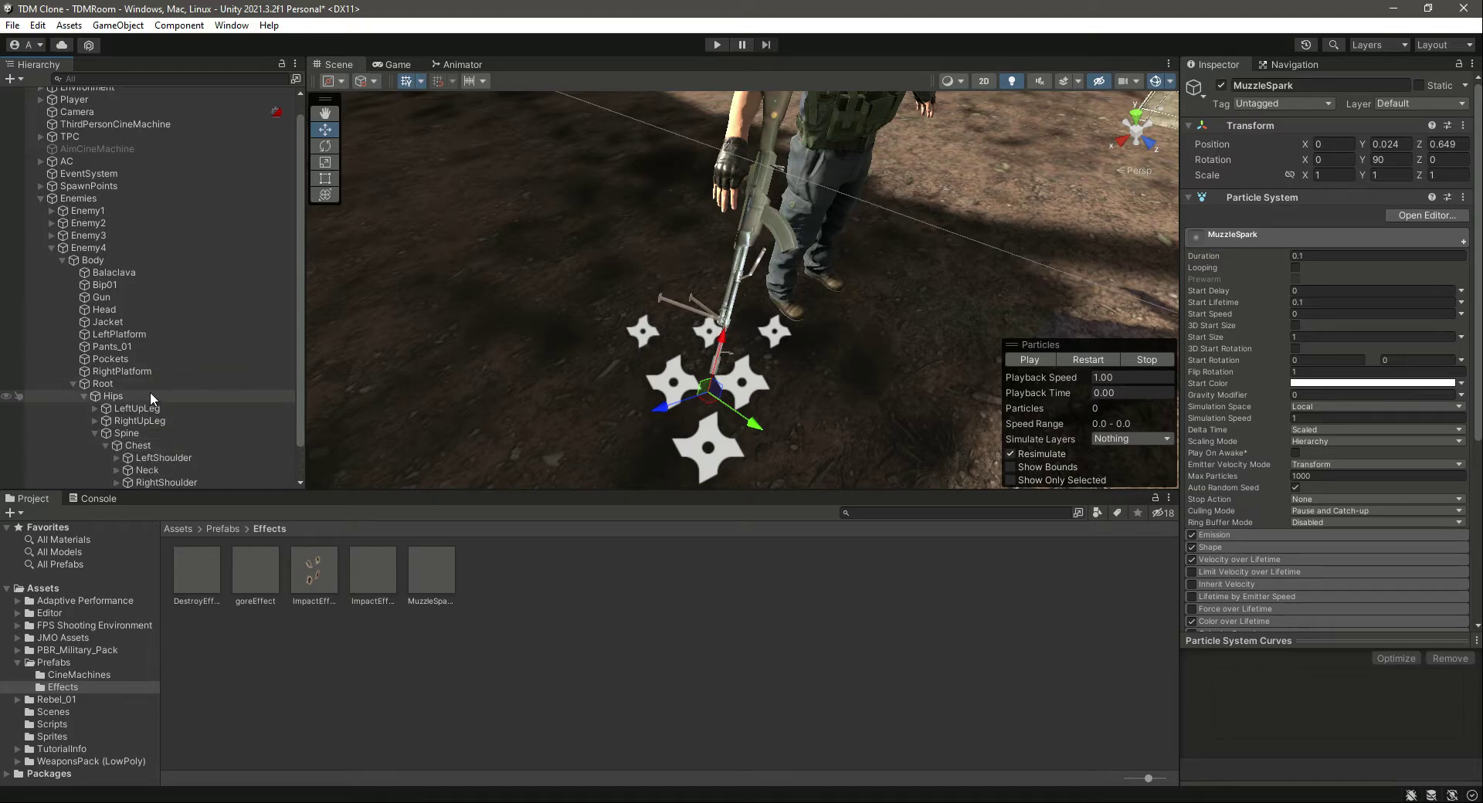
scroll(150, 392, down, 3)
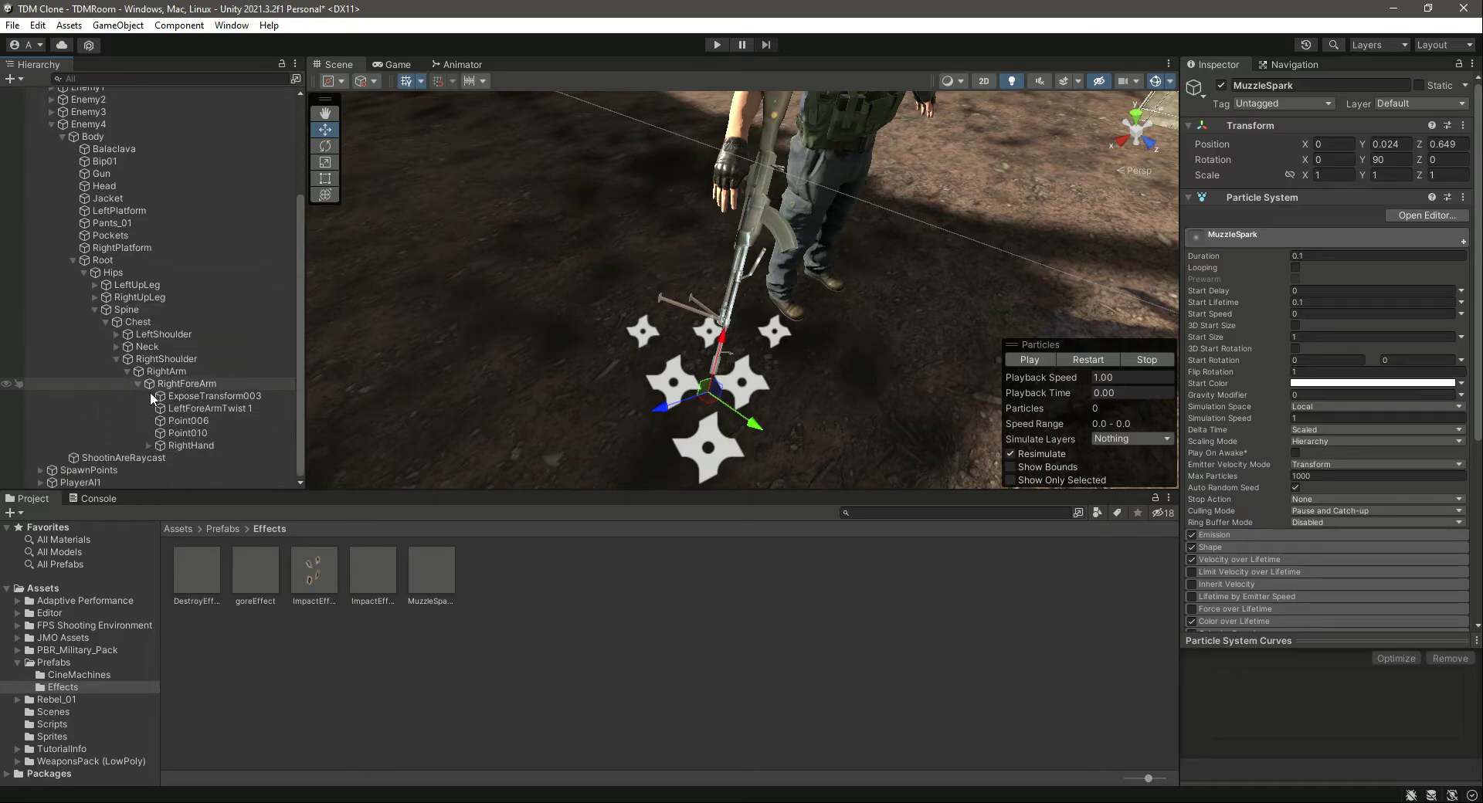
- Expand Enemy4's RightHand and its WeaponHolder to reach the German AssaultRifle
click(148, 445)
click(220, 445)
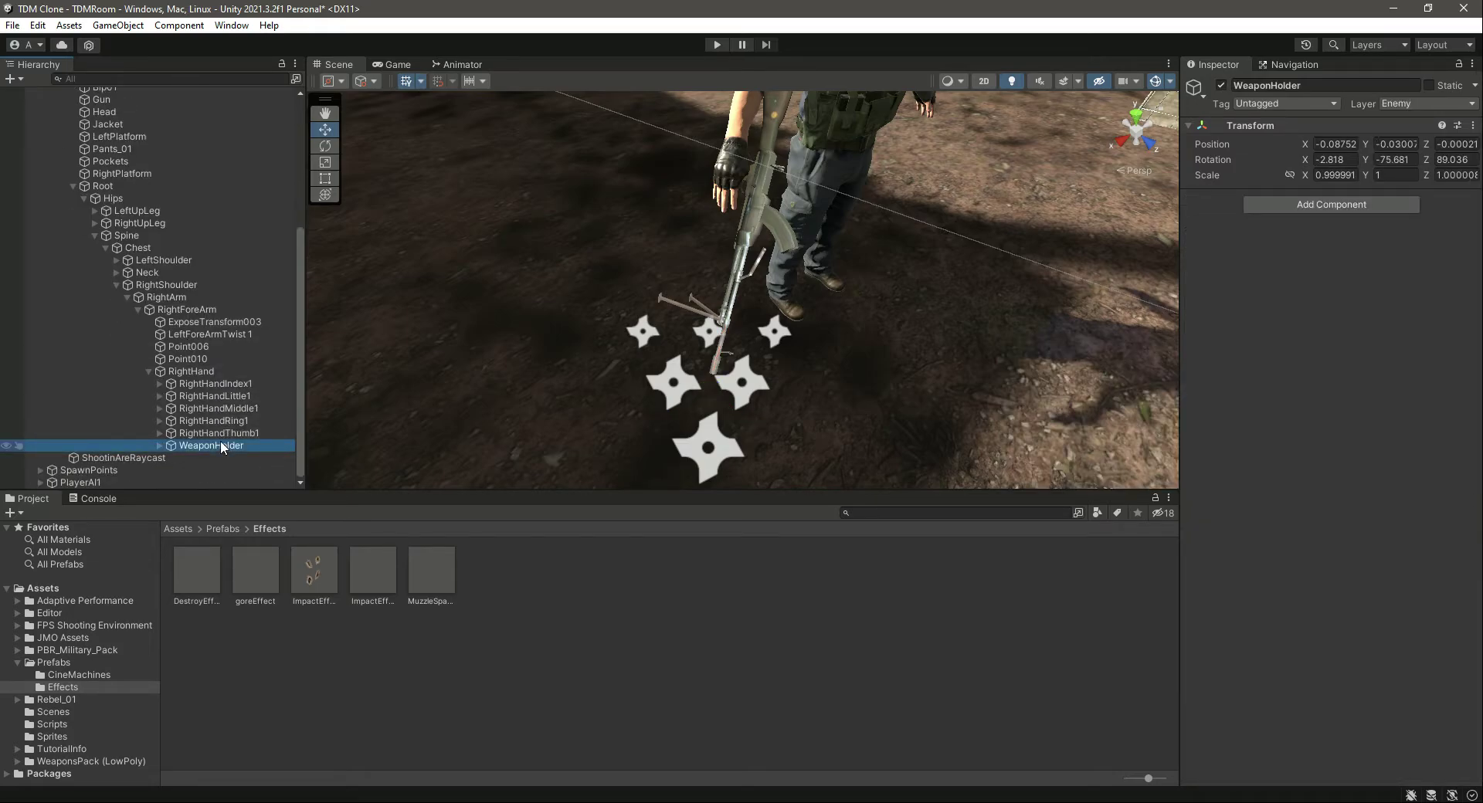
click(157, 445)
scroll(221, 404, down, 1)
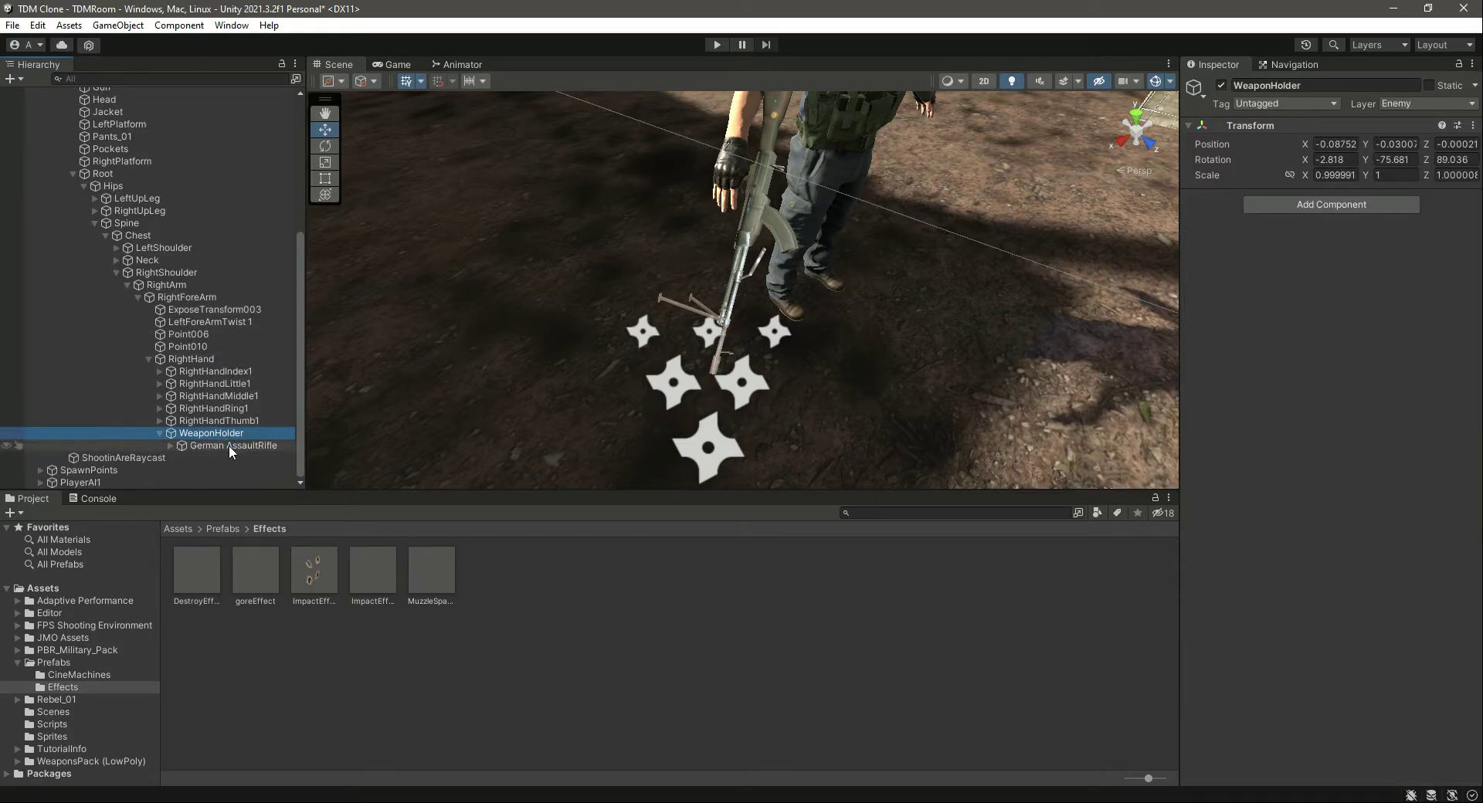
- Add the MuzzleSpark prefab as a child of Enemy4's German AssaultRifle
click(229, 445)
click(170, 446)
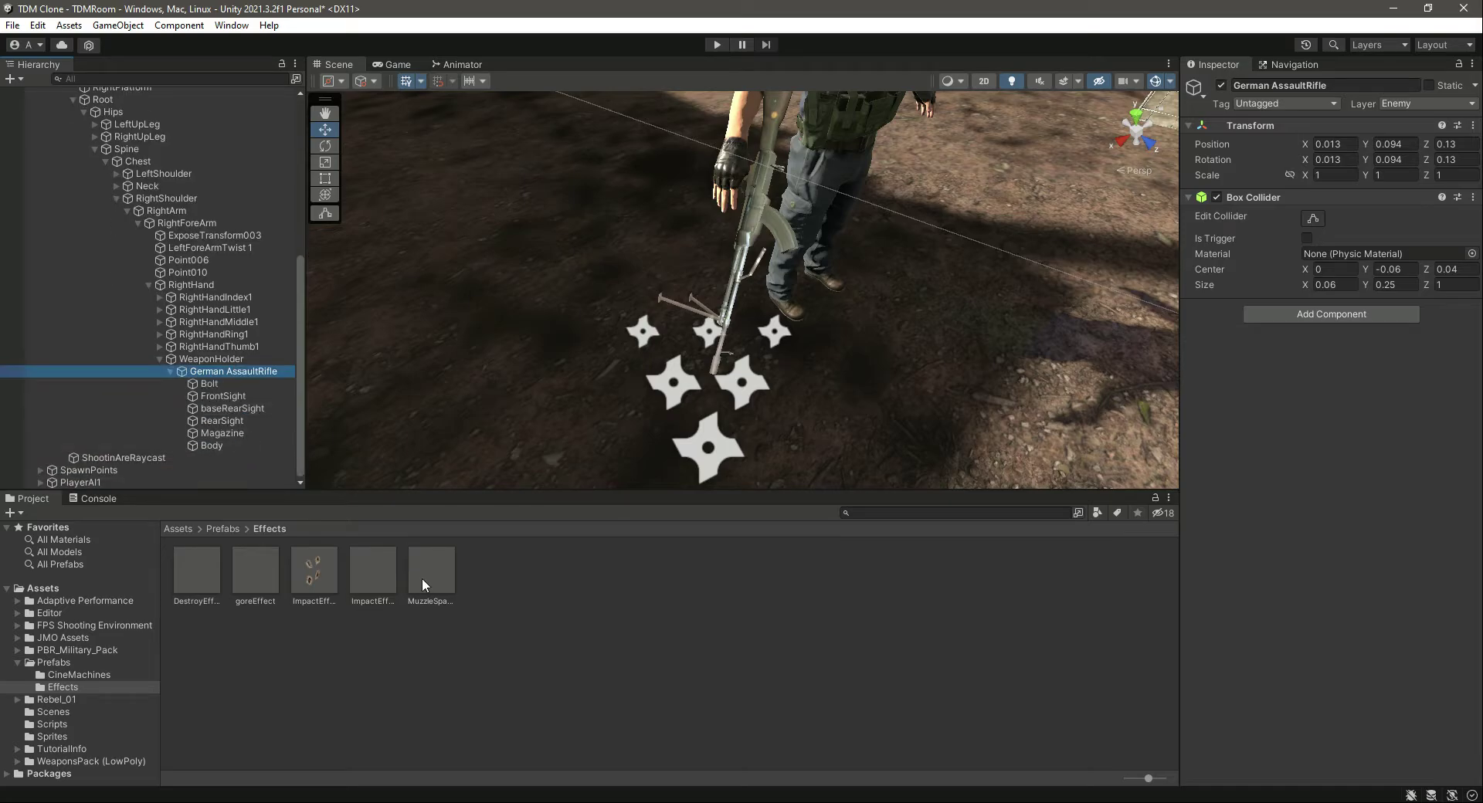
drag(422, 585, 225, 378)
drag(220, 370, 222, 372)
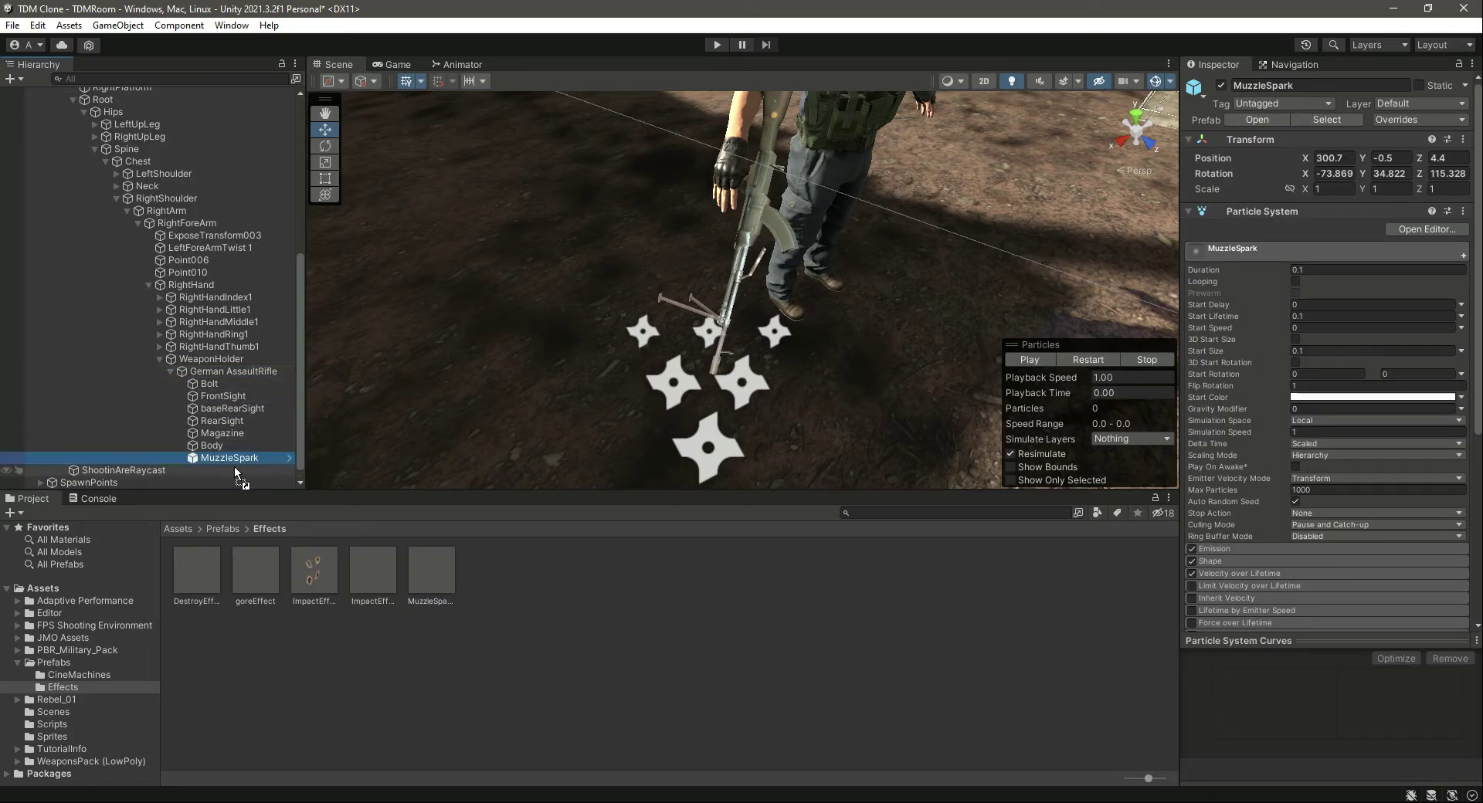
- Unpack the German AssaultRifle's MuzzleSpark prefab completely and set its particle Start Size to 1
right_click(234, 459)
mouse_move(424, 476)
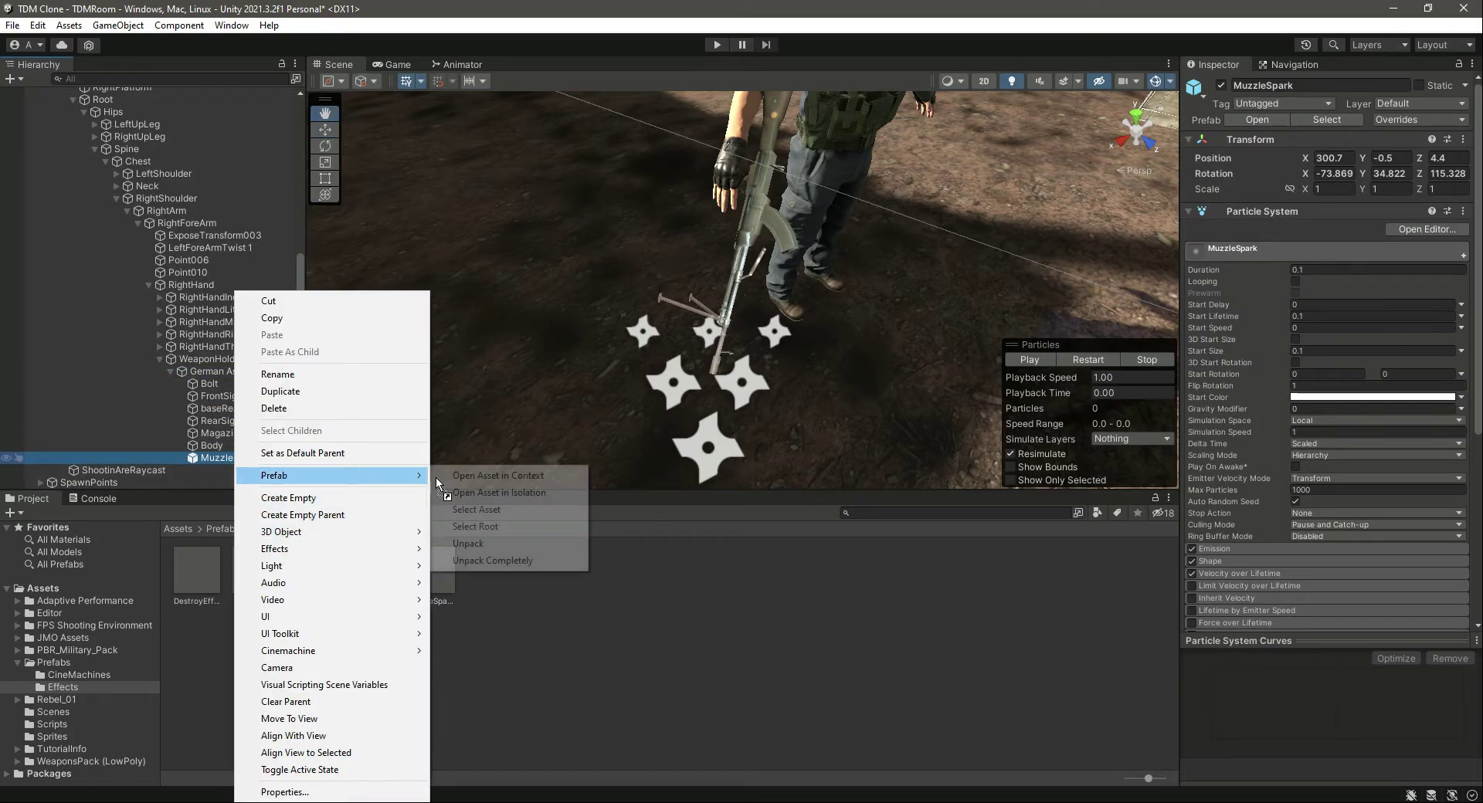
click(493, 560)
click(1335, 338)
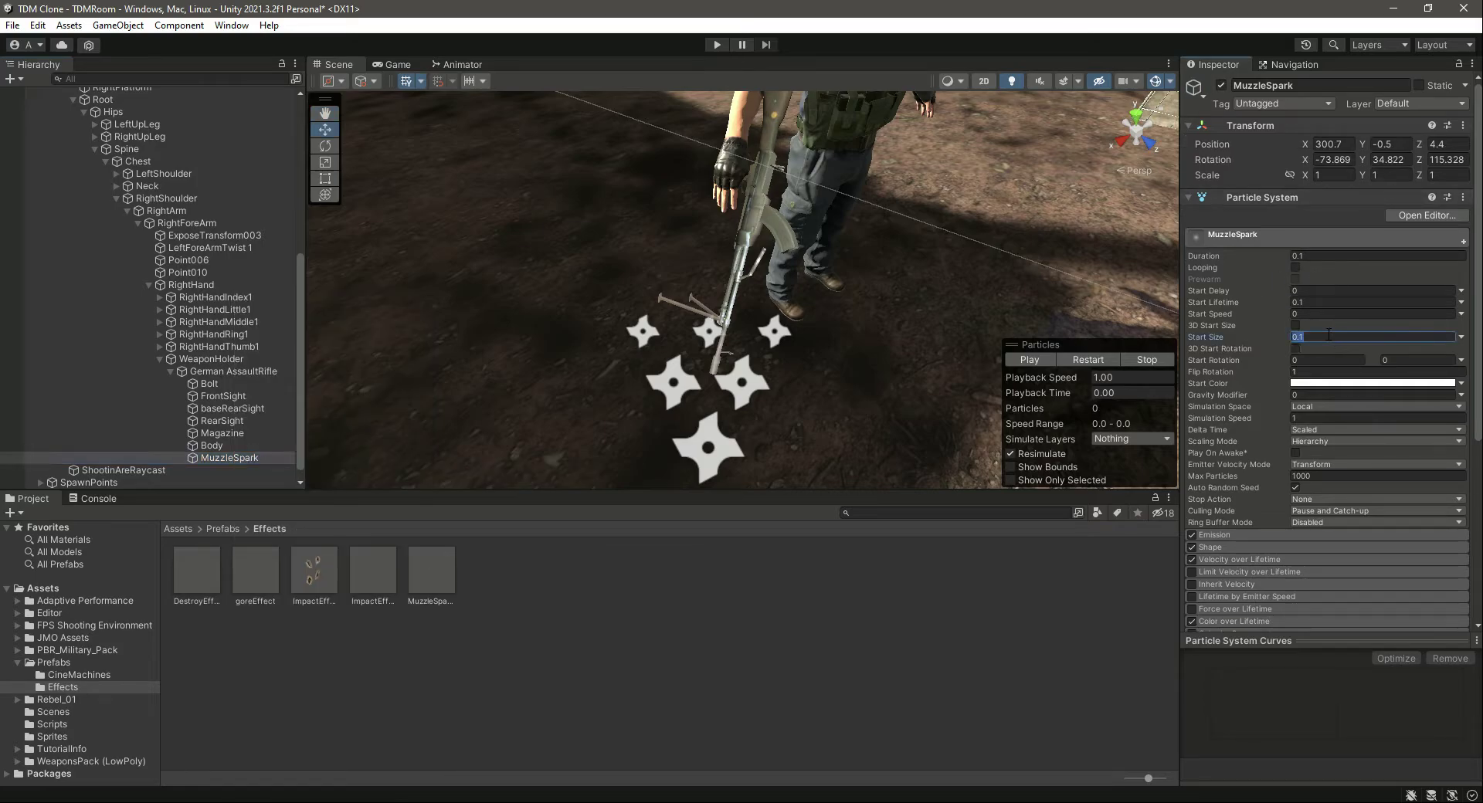
text(1)
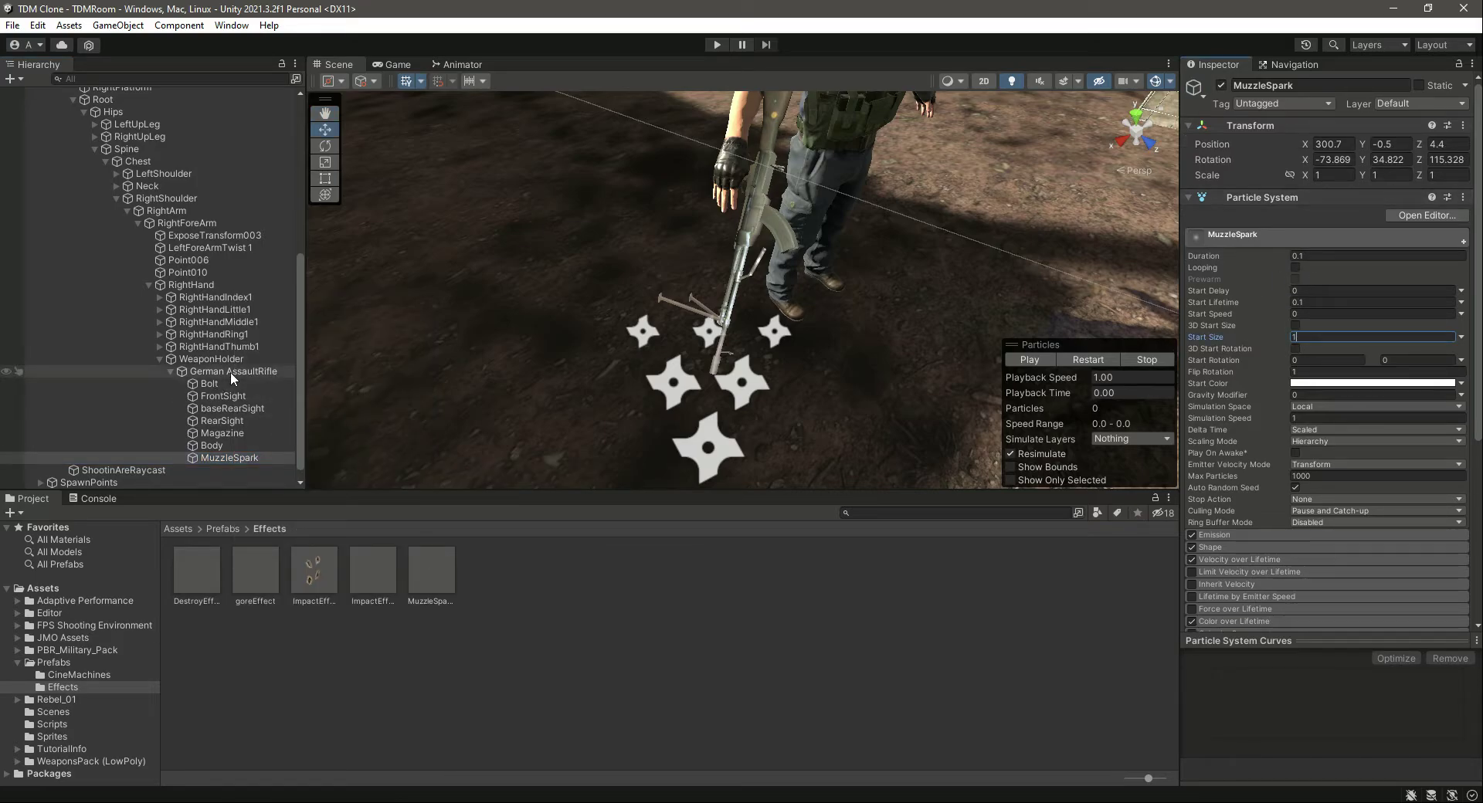
- Locate the FrontSight part of the German AssaultRifle in the scene and copy its Transform component
click(230, 373)
click(233, 387)
click(237, 400)
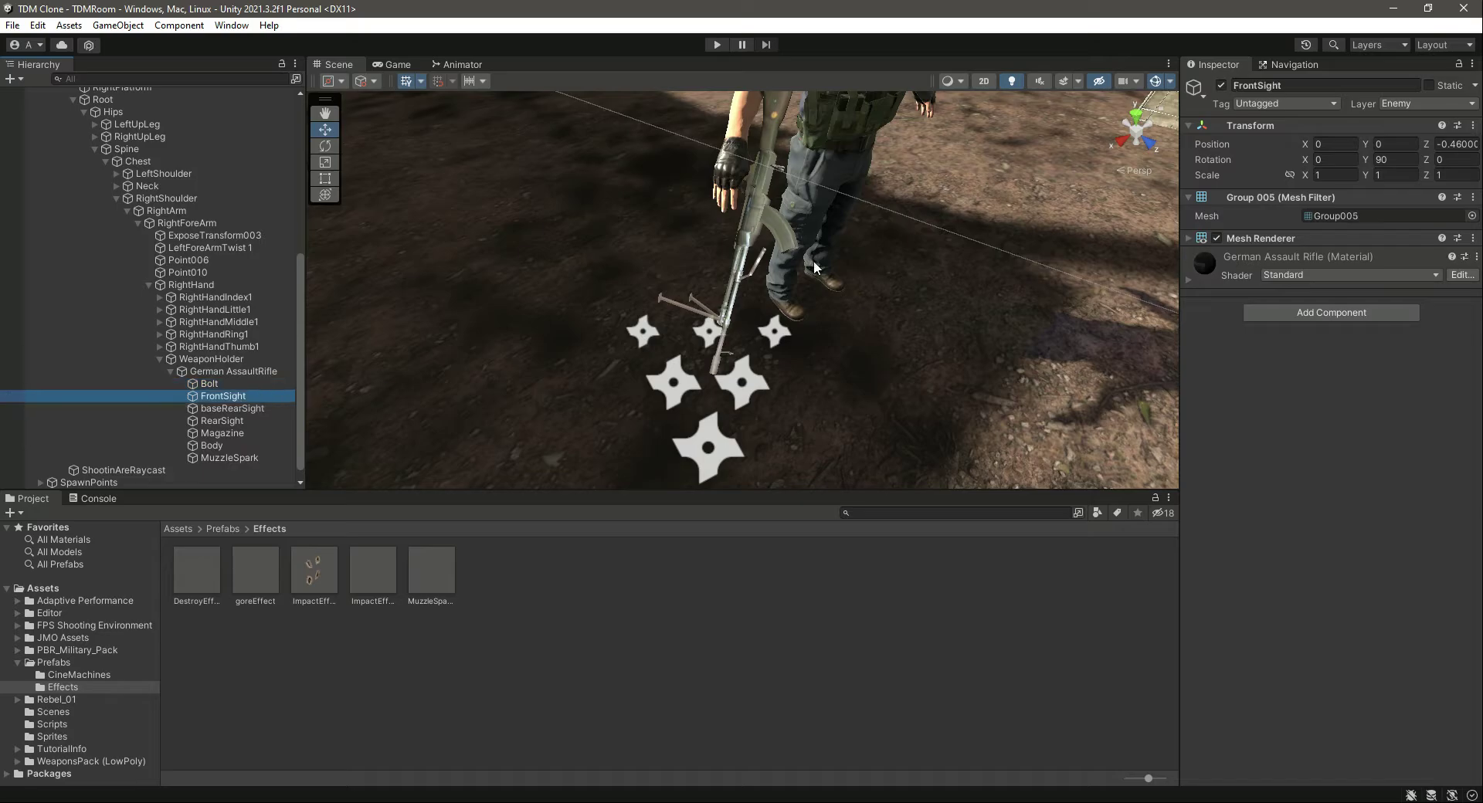
right_drag(818, 269, 873, 201)
double_click(195, 396)
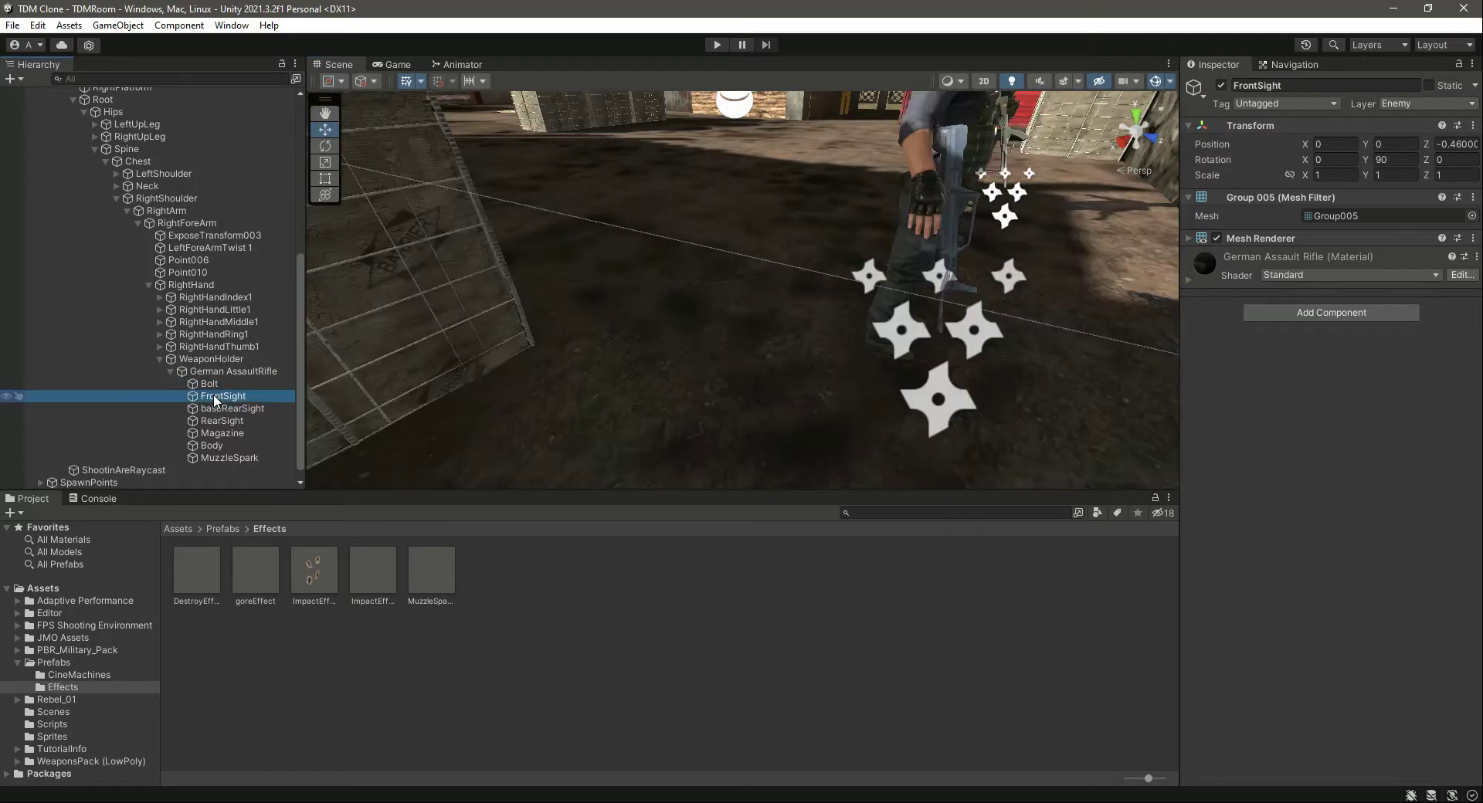
scroll(680, 329, down, 10)
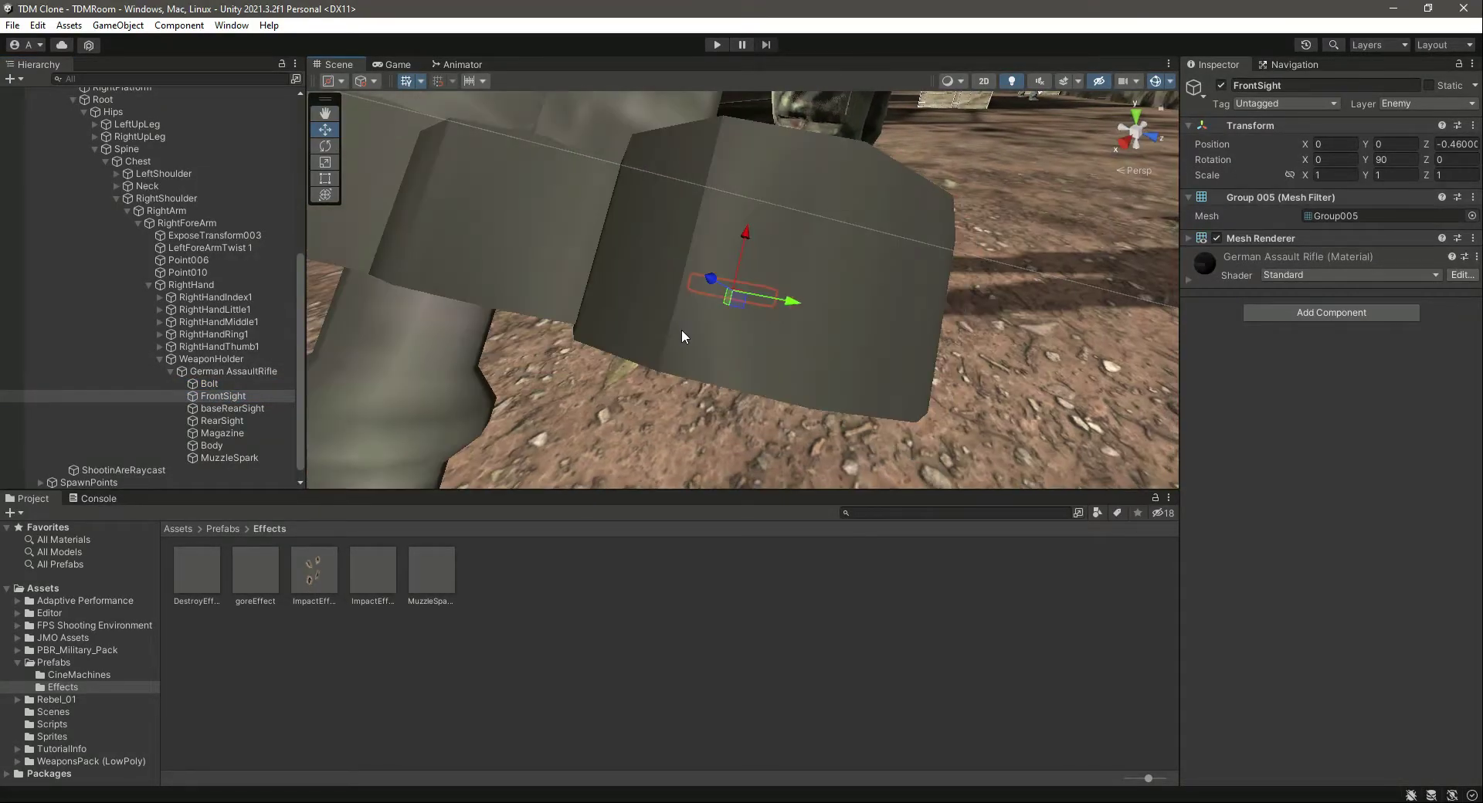
scroll(685, 332, down, 6)
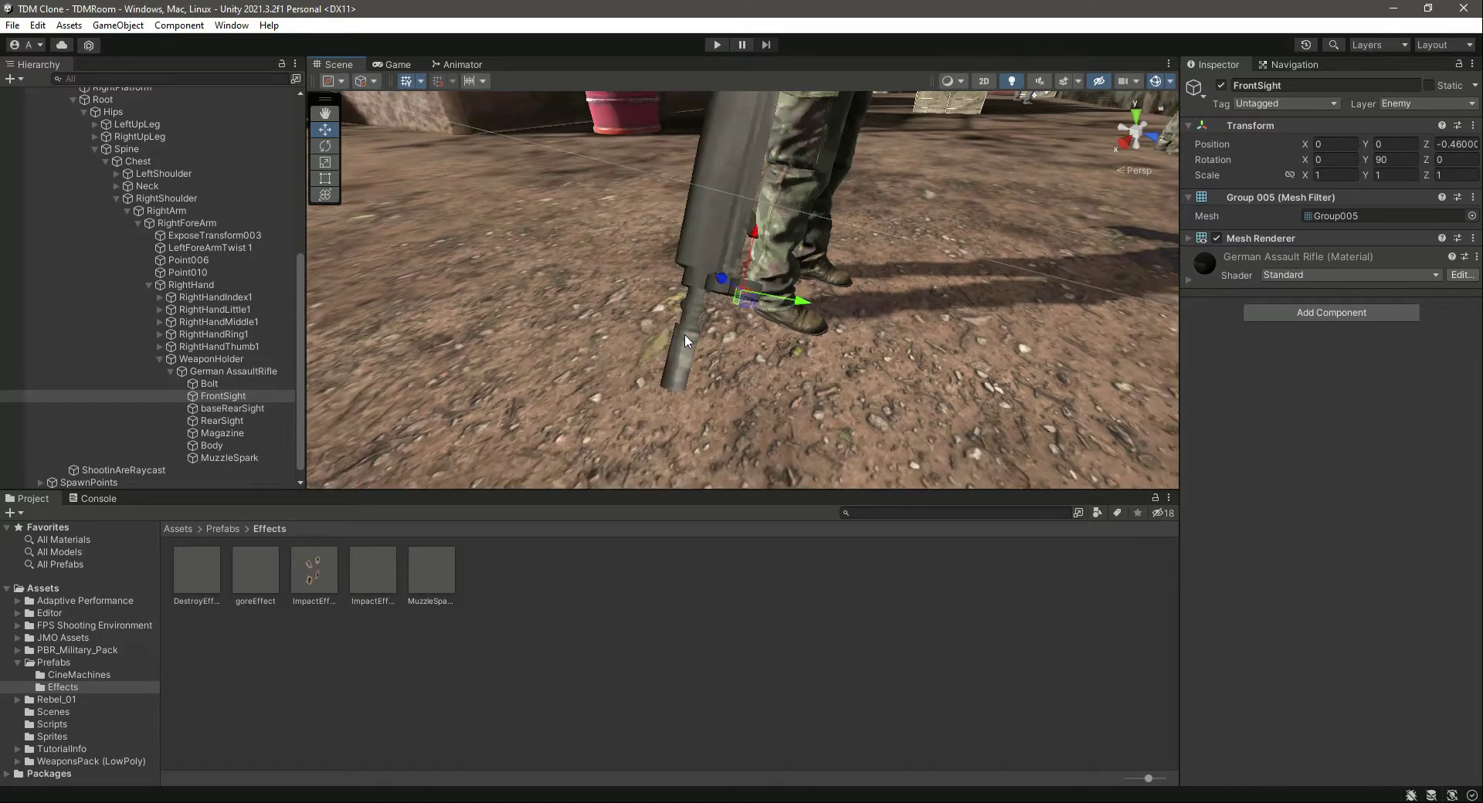
click(1473, 125)
mouse_move(1391, 248)
click(1242, 325)
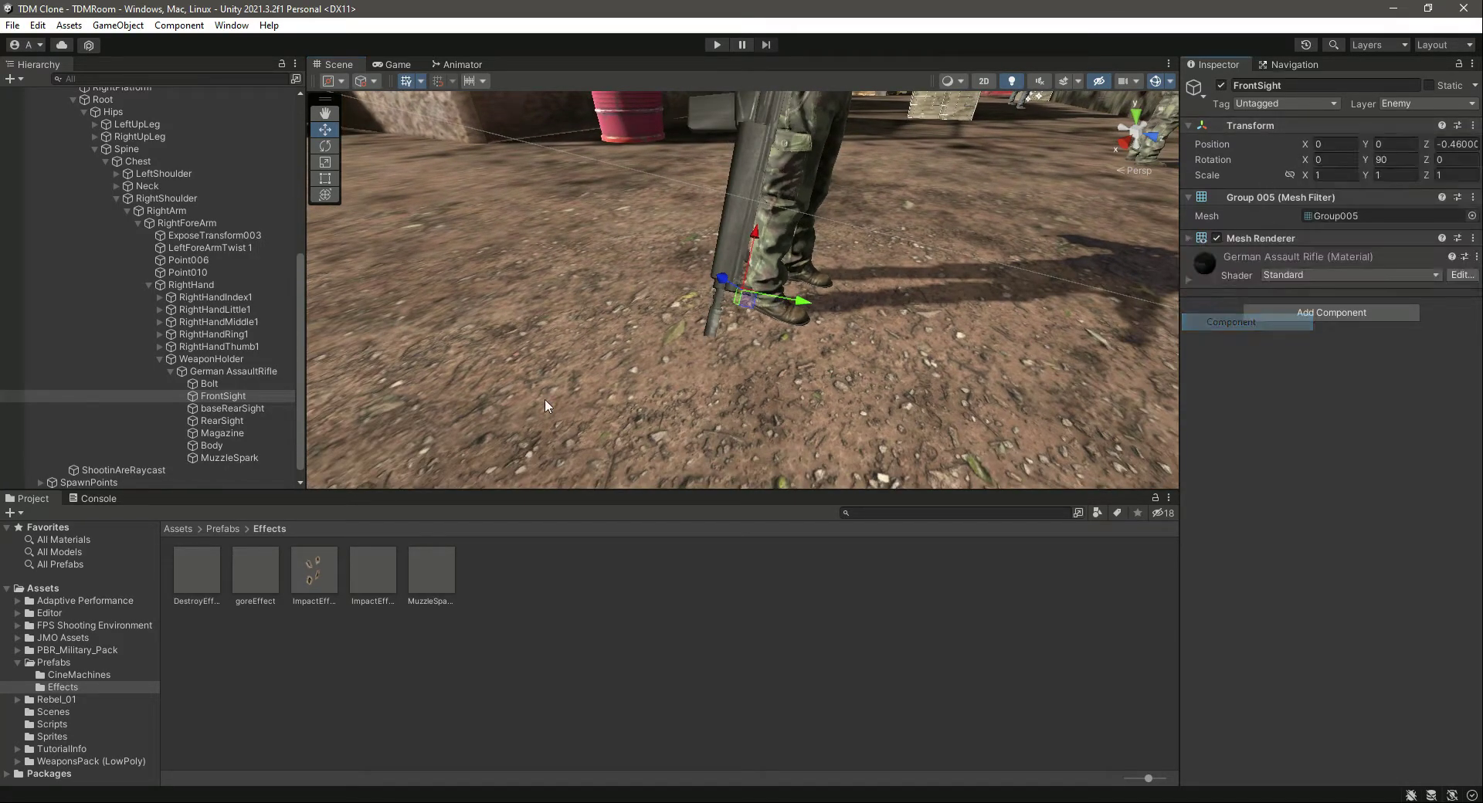
- Paste the copied Transform values onto the MuzzleSpark under German AssaultRifle
click(231, 458)
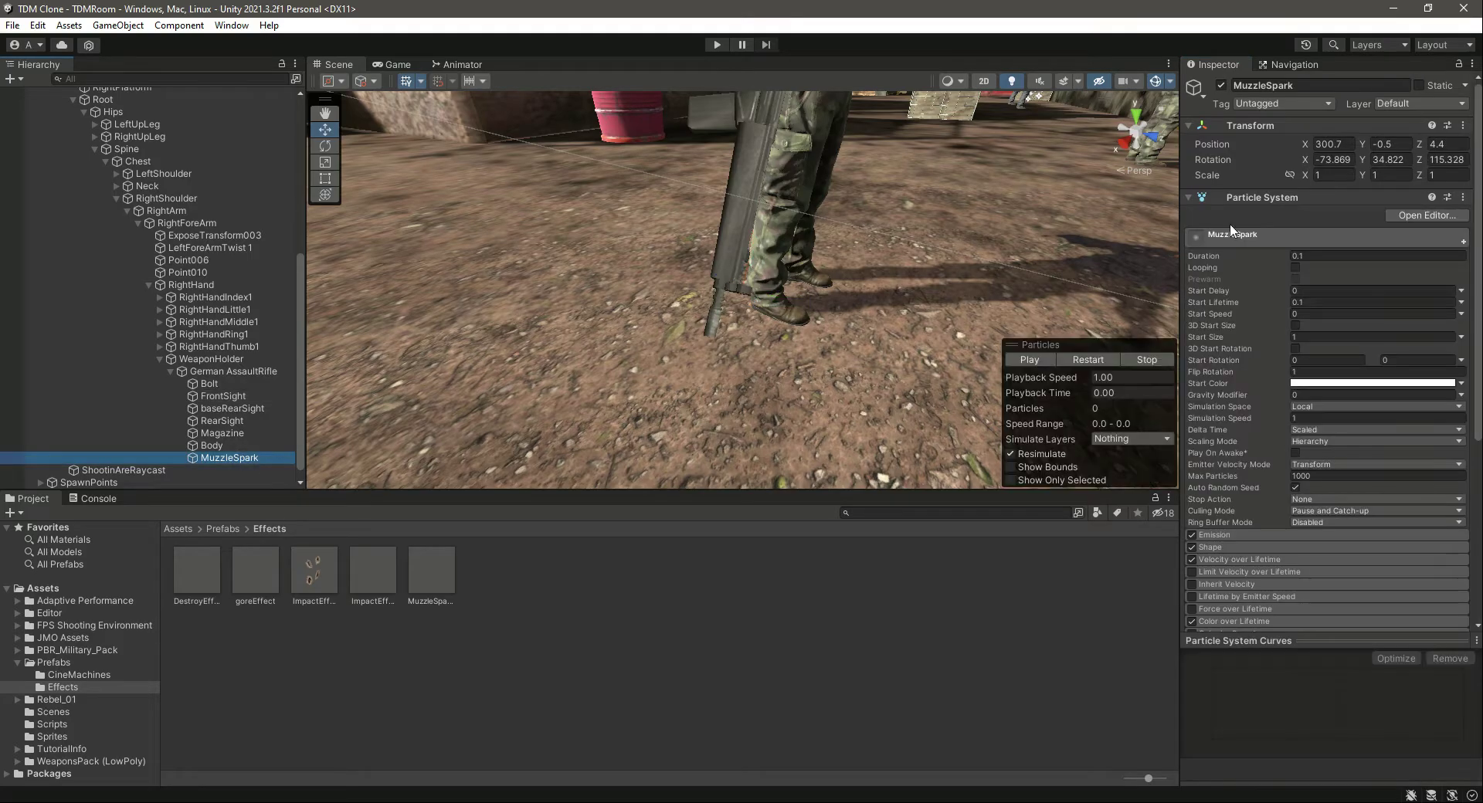
click(1463, 125)
mouse_move(1329, 266)
click(1267, 356)
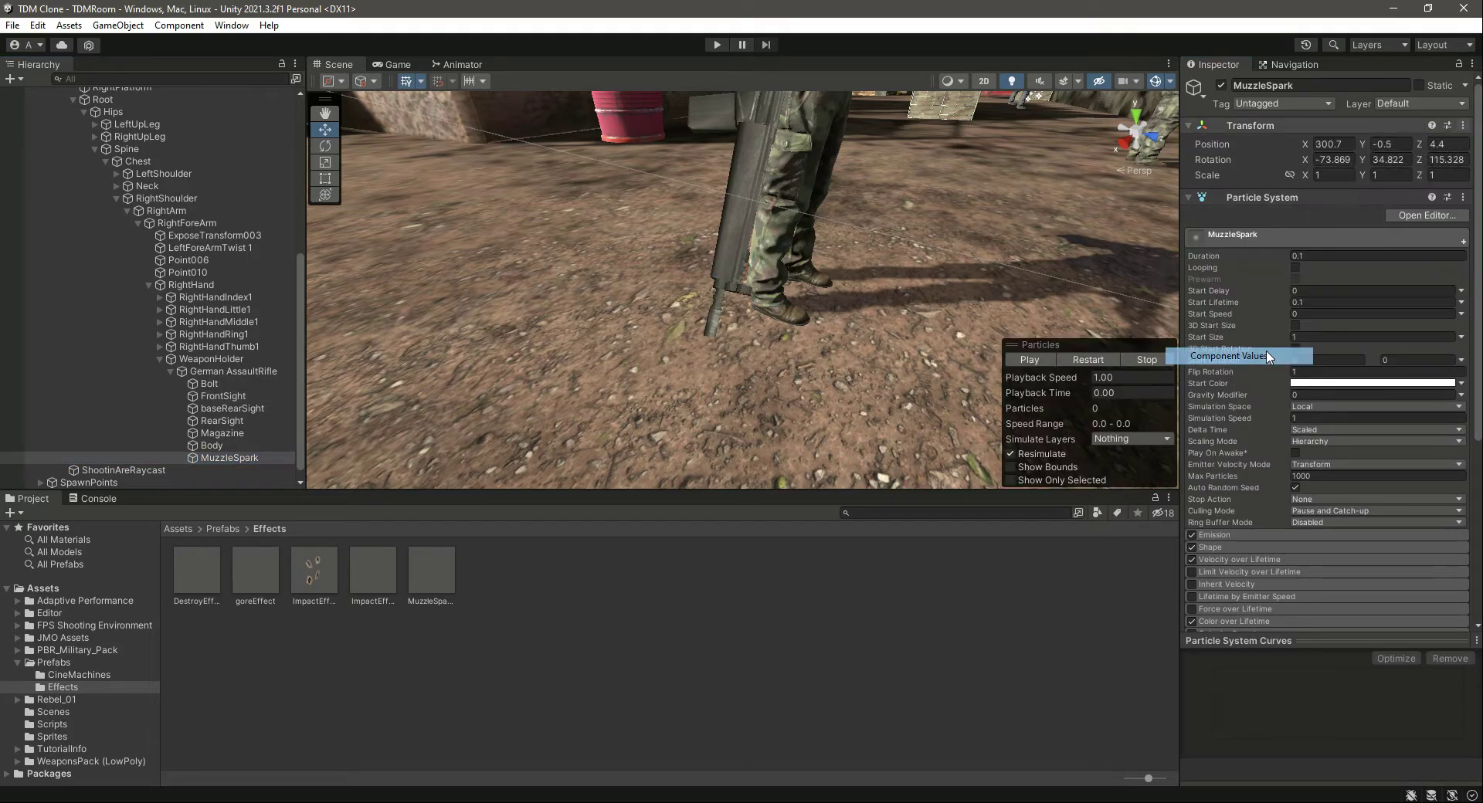
- Move the MuzzleSpark along the German AssaultRifle to the barrel tip, at about Z 0.581
key(f)
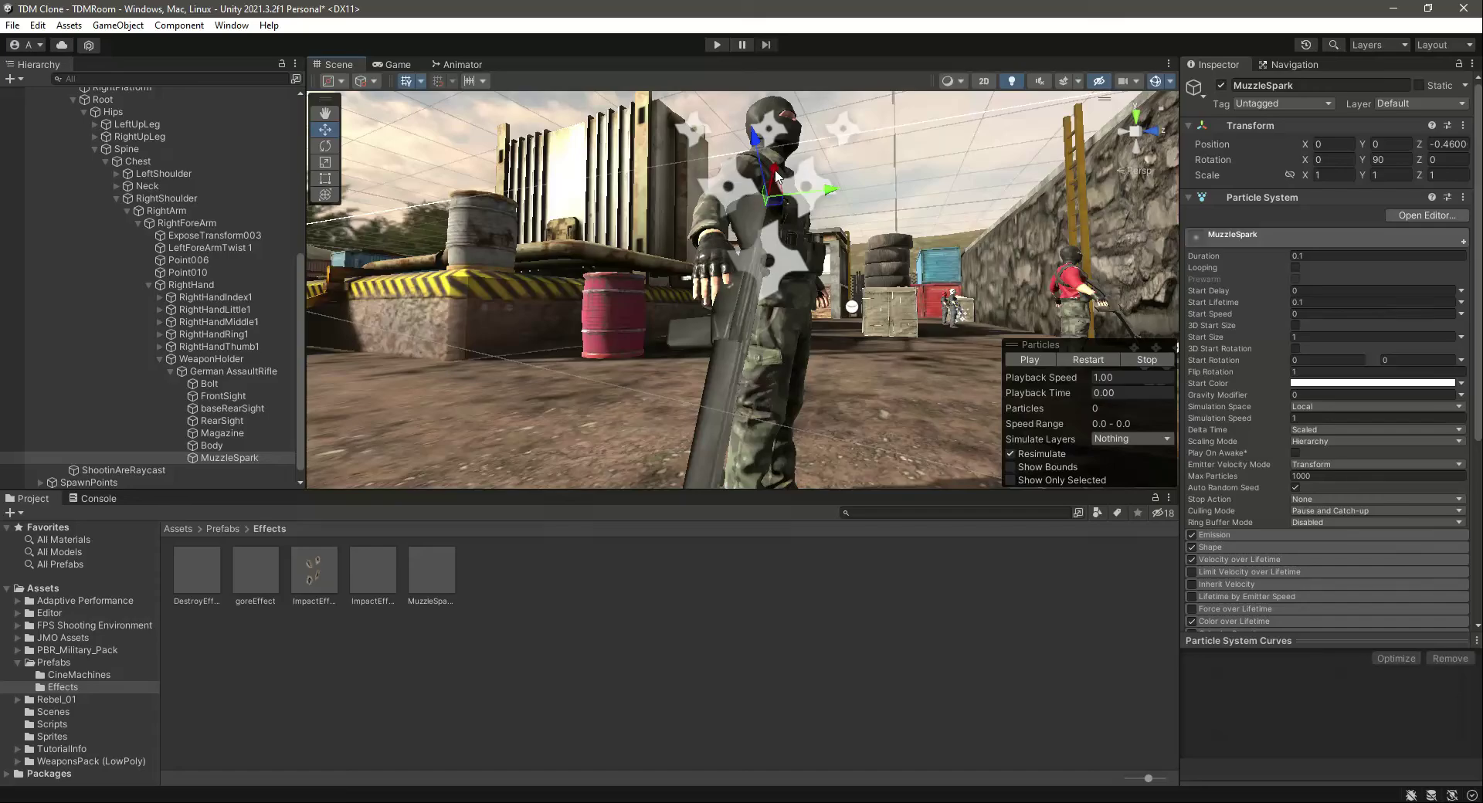
drag(776, 172, 754, 391)
right_drag(754, 391, 754, 475)
drag(751, 192, 727, 354)
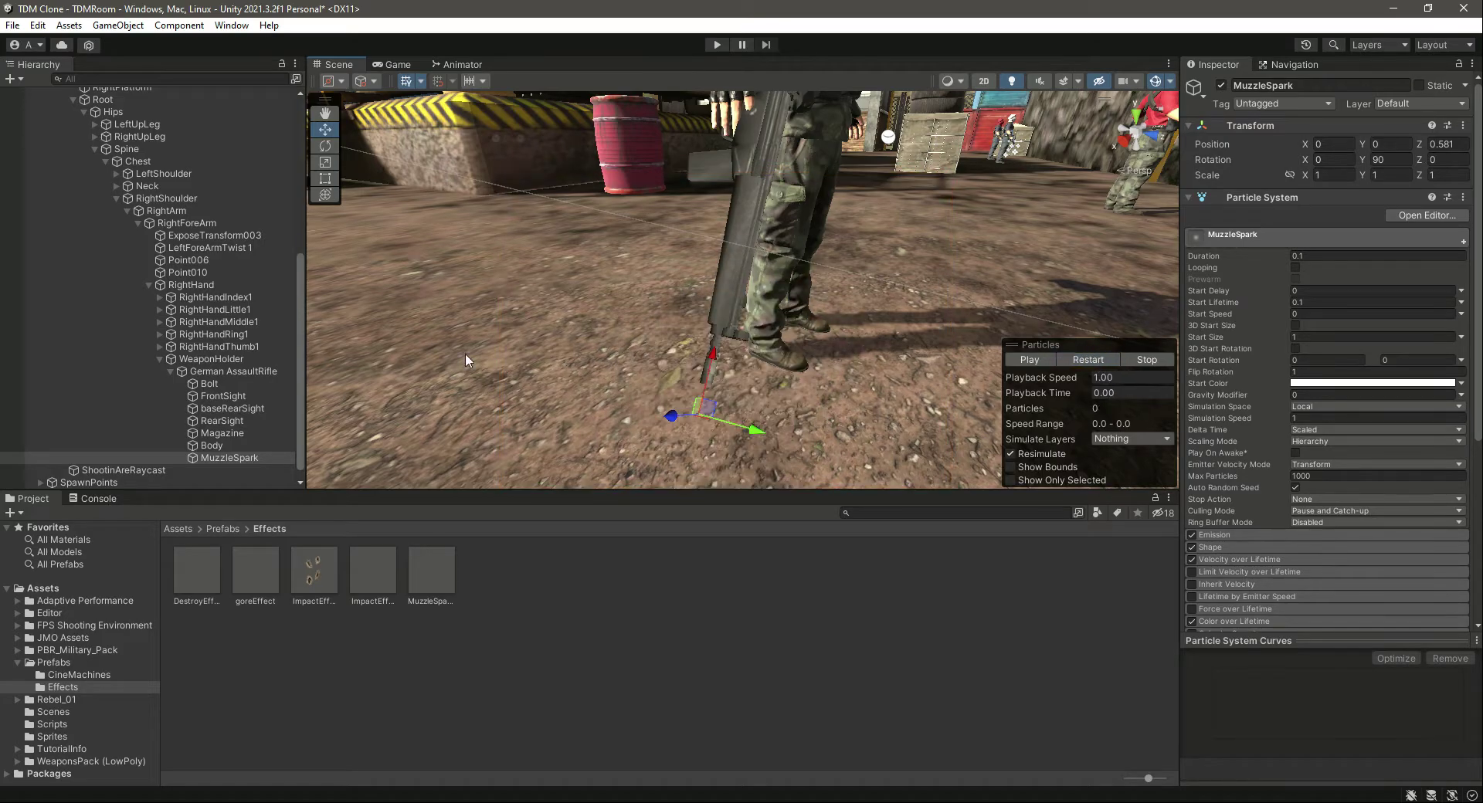
- Collapse Enemy4 and expand Enemy1's Body and Root down to the MuzzleSpark under Belgian AssaultRifle
drag(299, 395, 304, 292)
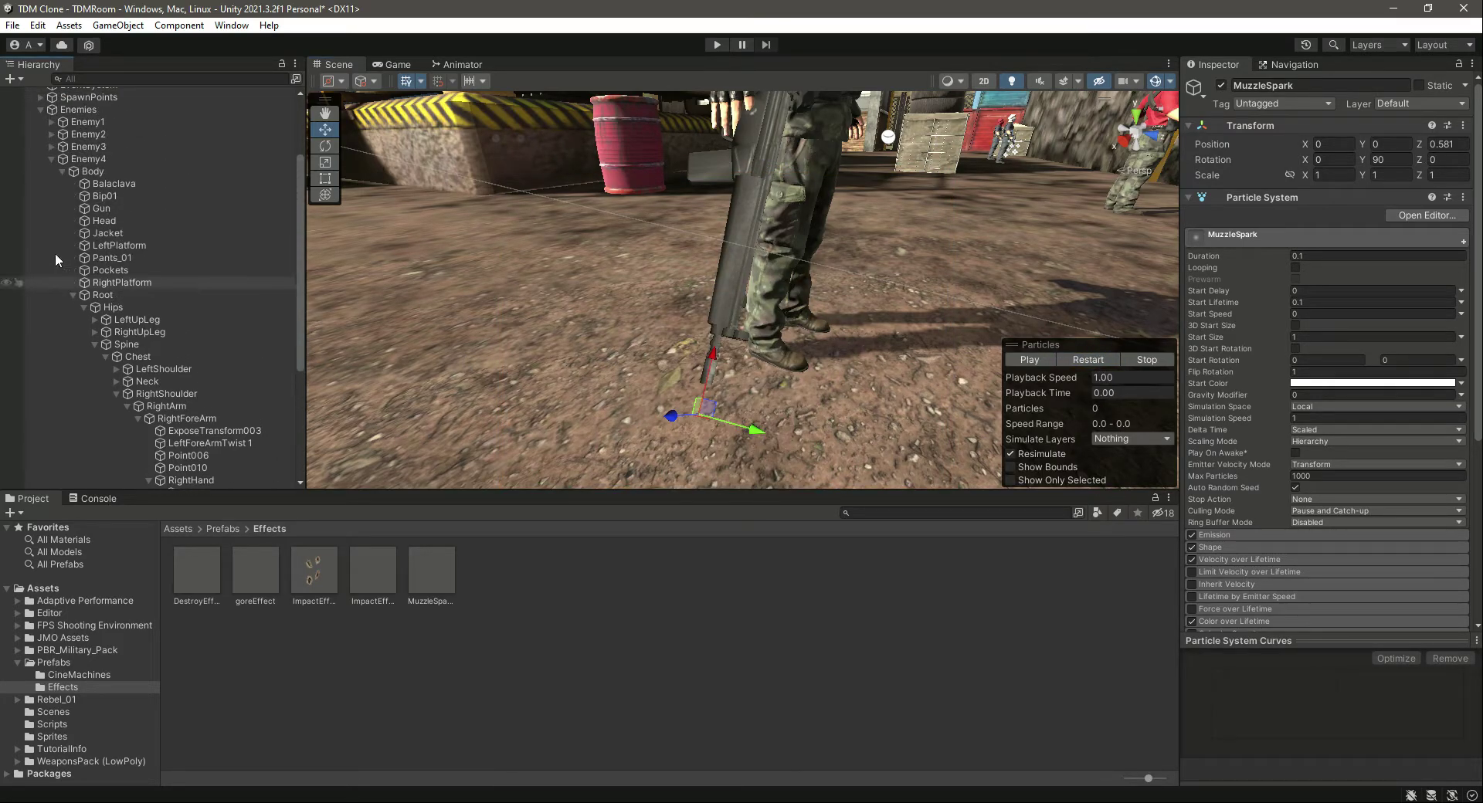
click(51, 157)
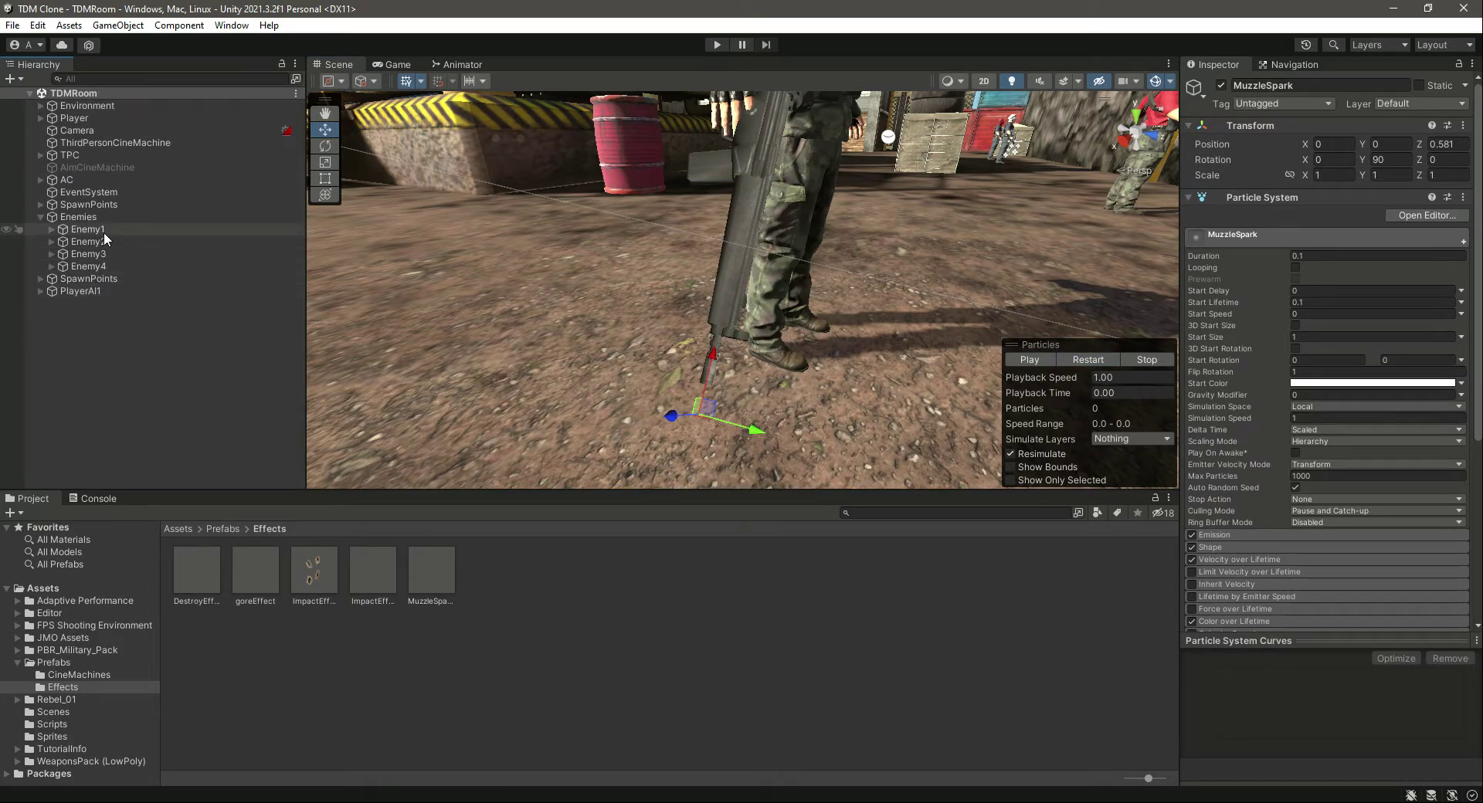
click(51, 229)
click(62, 242)
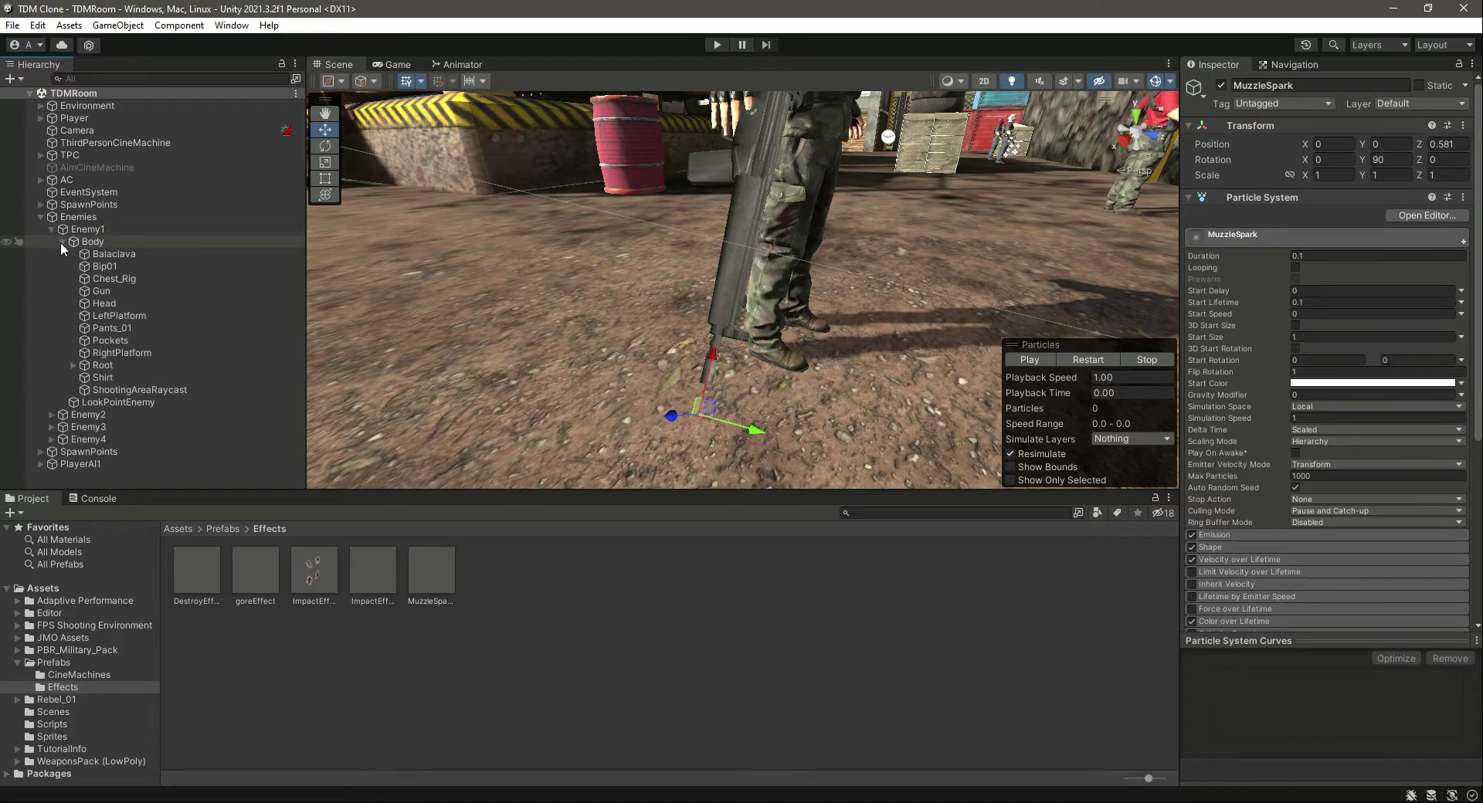
click(72, 365)
scroll(153, 407, down, 6)
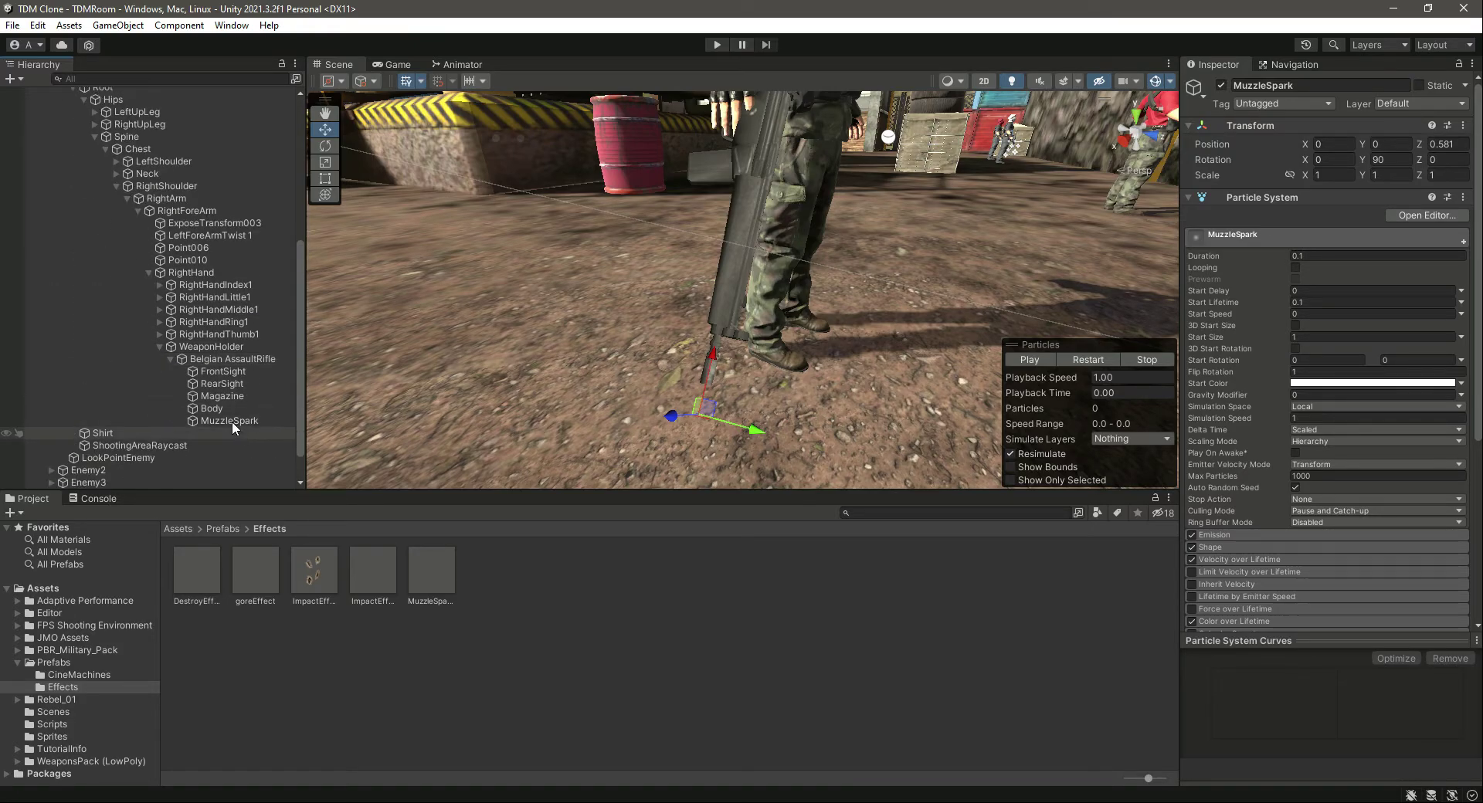
- Assign the Belgian AssaultRifle's MuzzleSpark to the Muzzle Spark field of Enemy1's Enemy script
scroll(186, 387, up, 6)
click(58, 227)
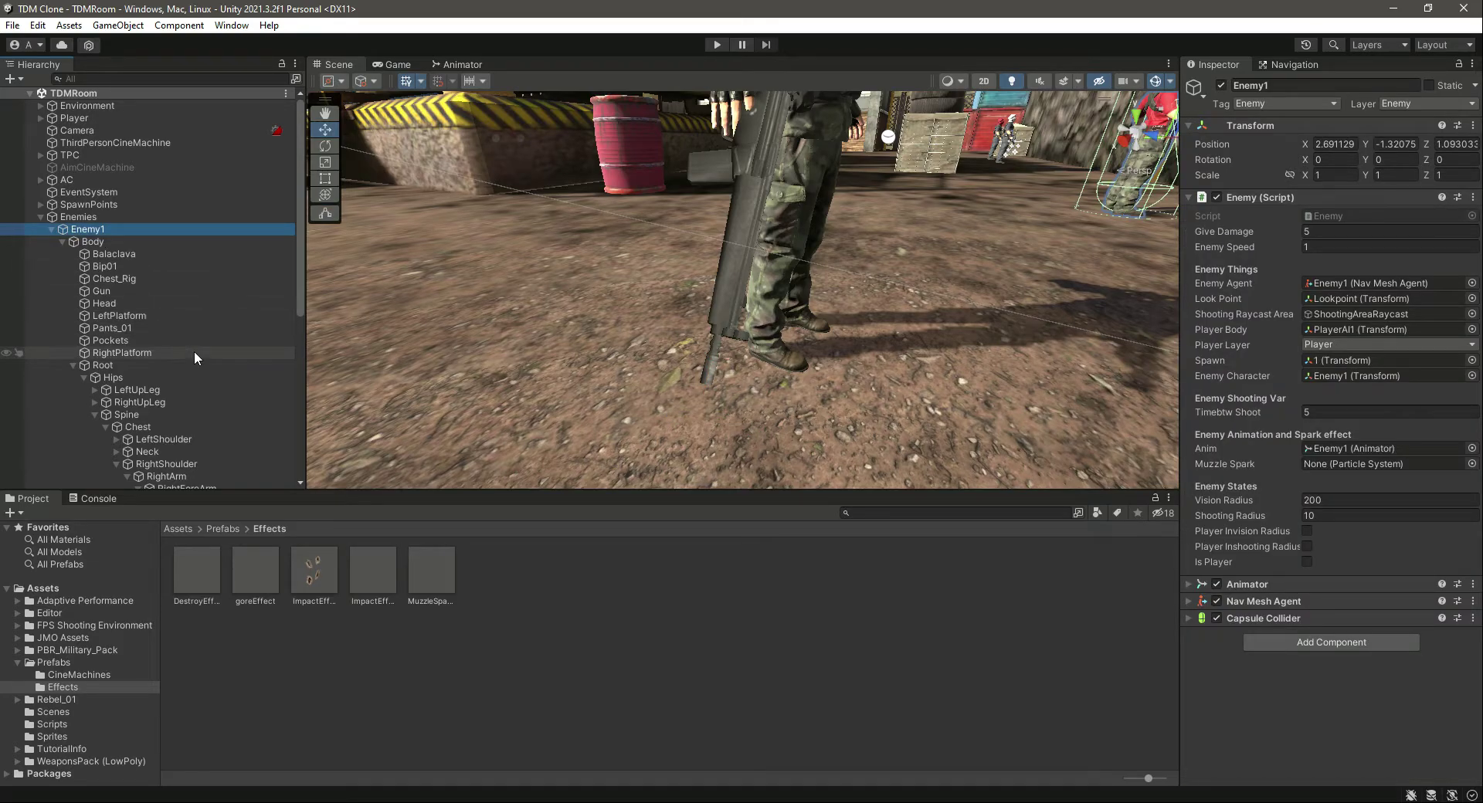
scroll(193, 351, down, 5)
scroll(198, 358, down, 4)
drag(220, 383, 1316, 457)
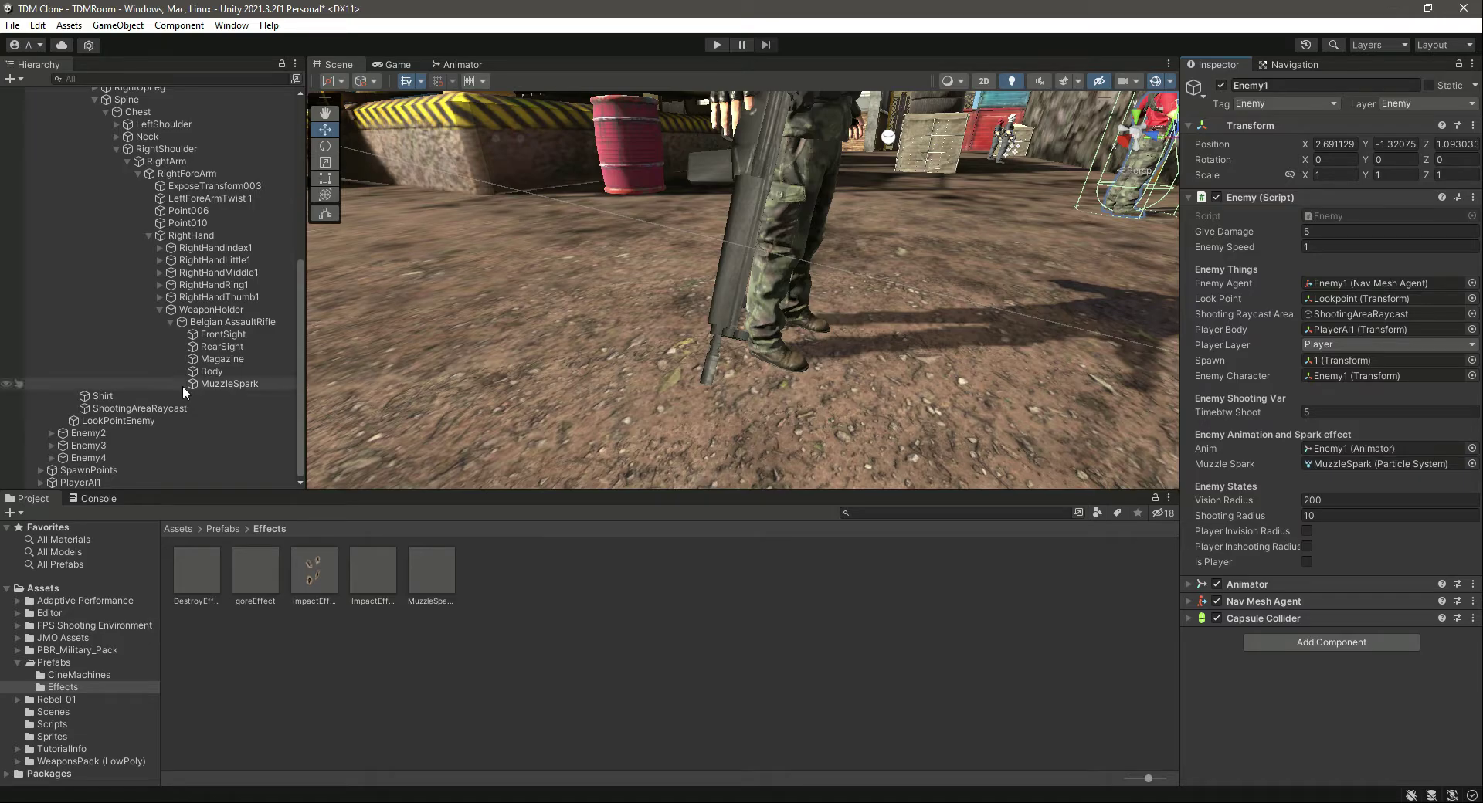
- Collapse Enemy1 and assign the Chinese AssaultRifle's MuzzleSpark to the Muzzle Spark field of Enemy2's Enemy script
scroll(220, 340, up, 7)
click(51, 192)
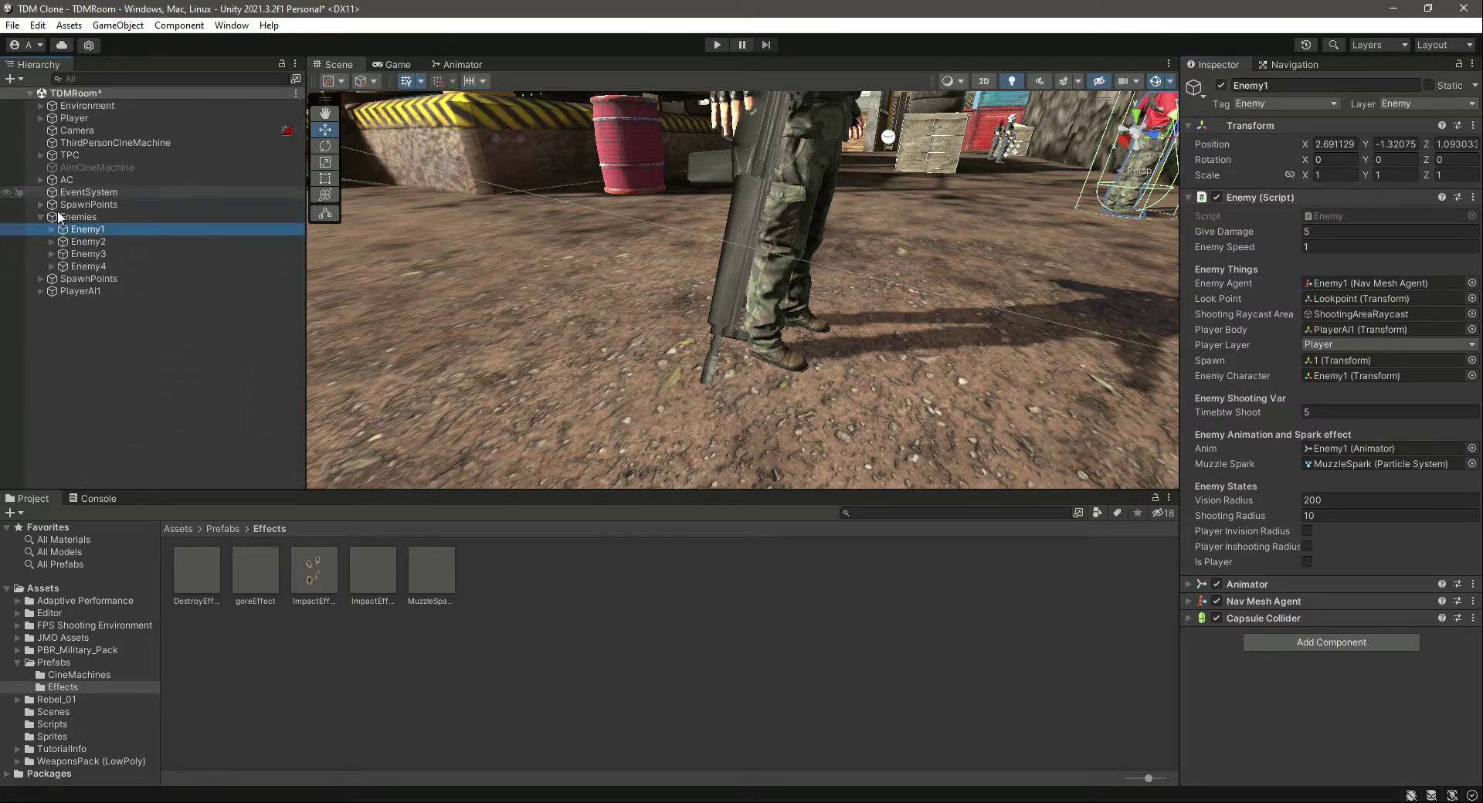
click(51, 242)
scroll(133, 298, down, 7)
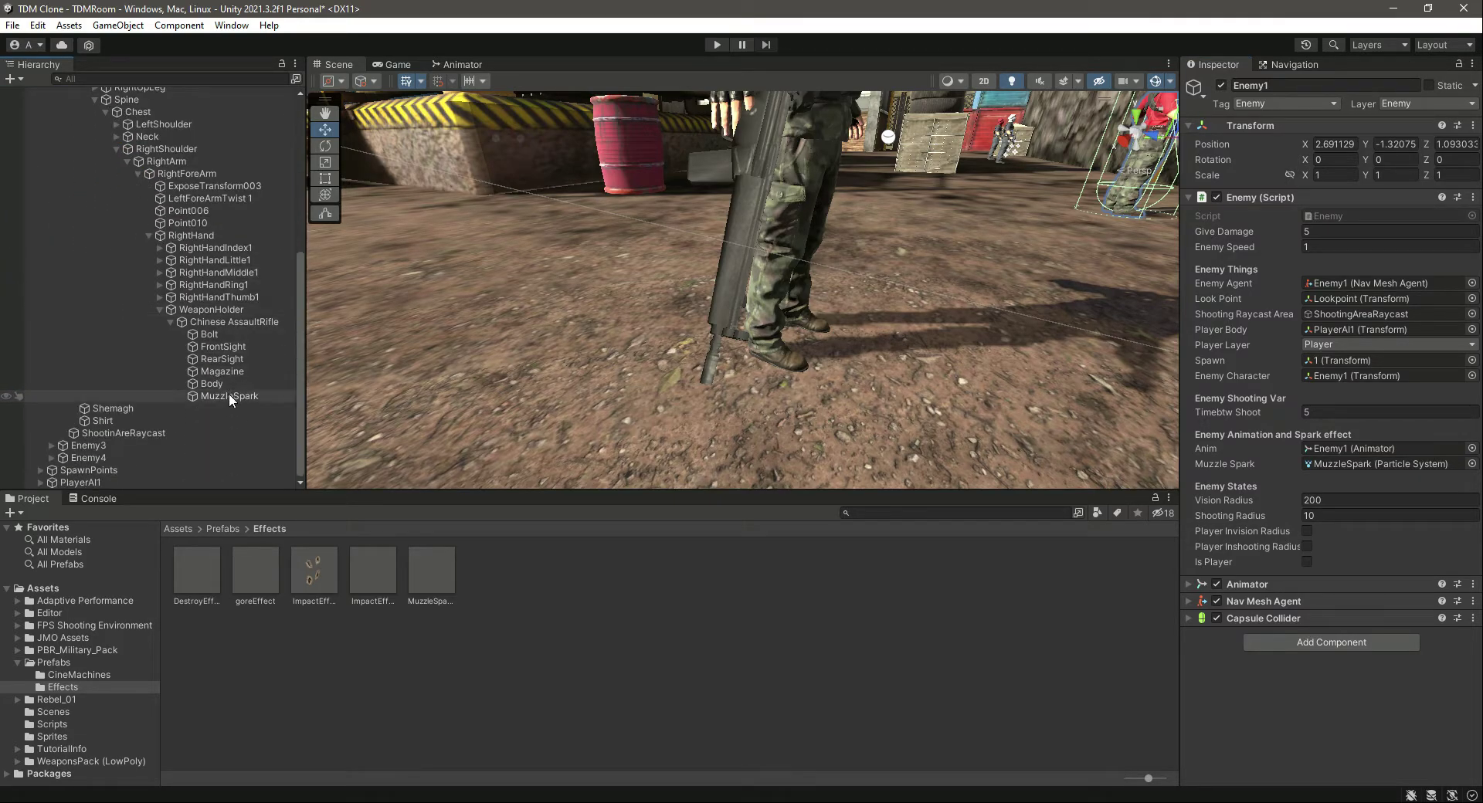
drag(228, 395, 1313, 379)
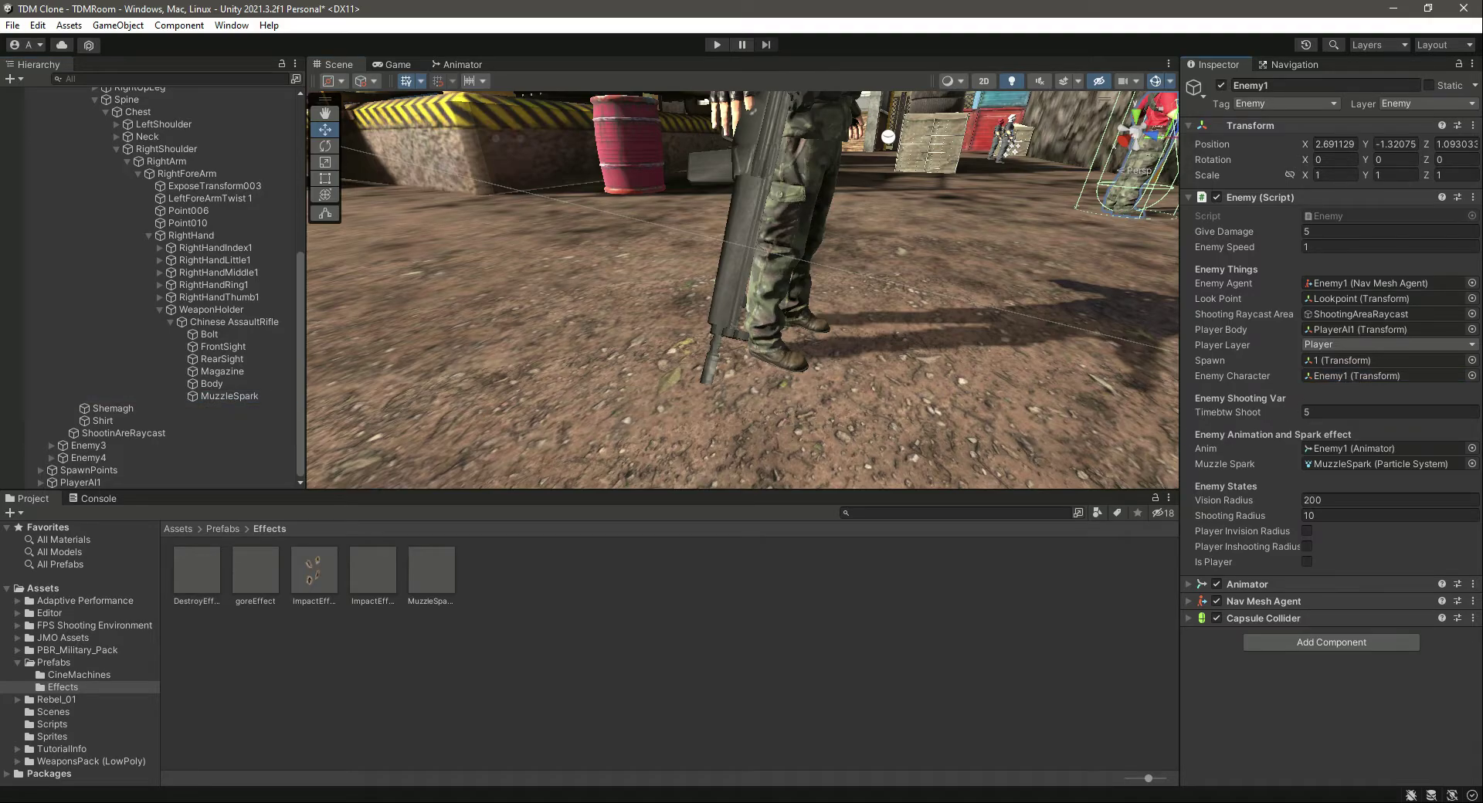
drag(229, 395, 1353, 466)
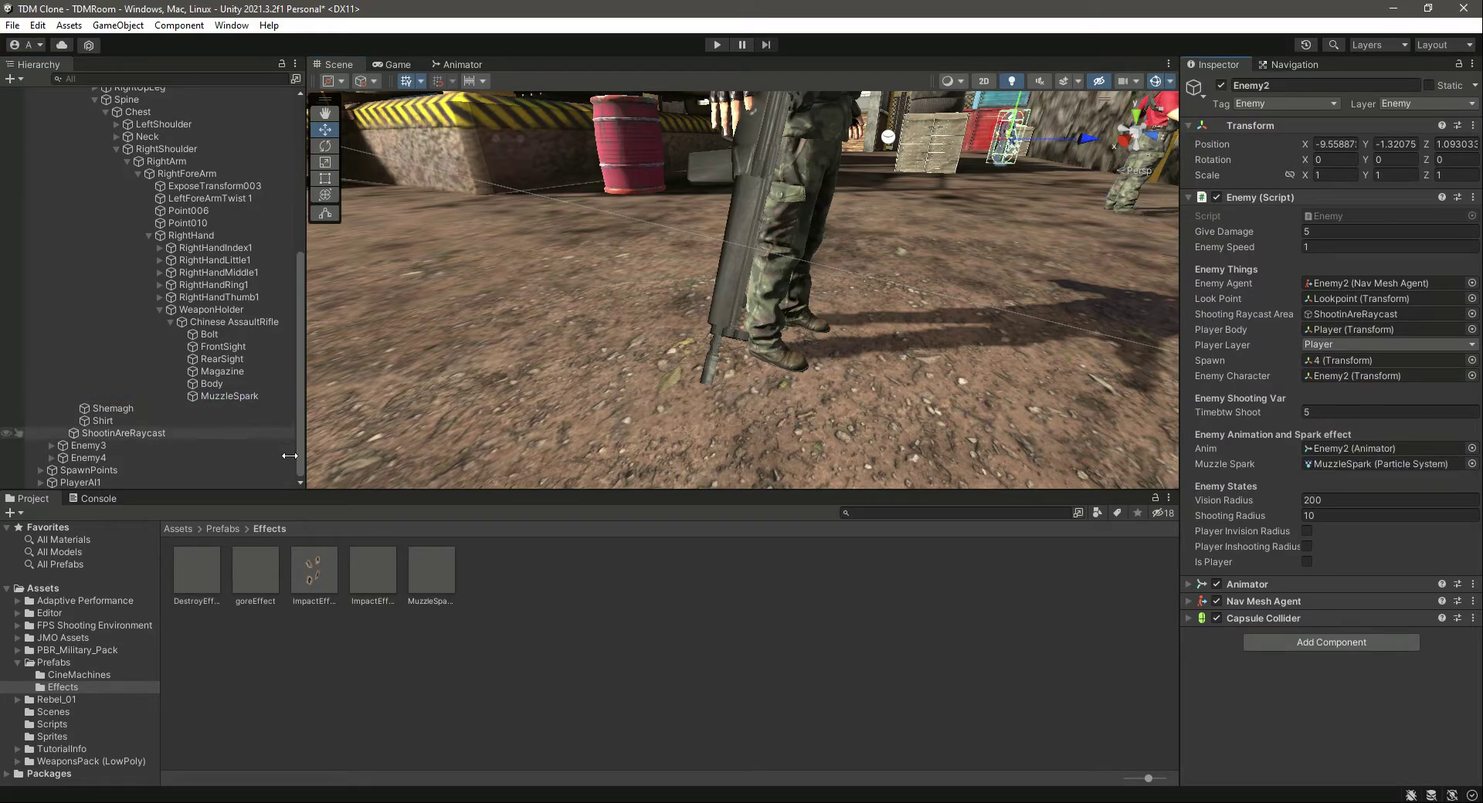
- Collapse Enemy2 and assign the Czech Machinegun's MuzzleSpark to the Muzzle Spark field of Enemy3's Enemy script
scroll(142, 317, up, 7)
click(51, 242)
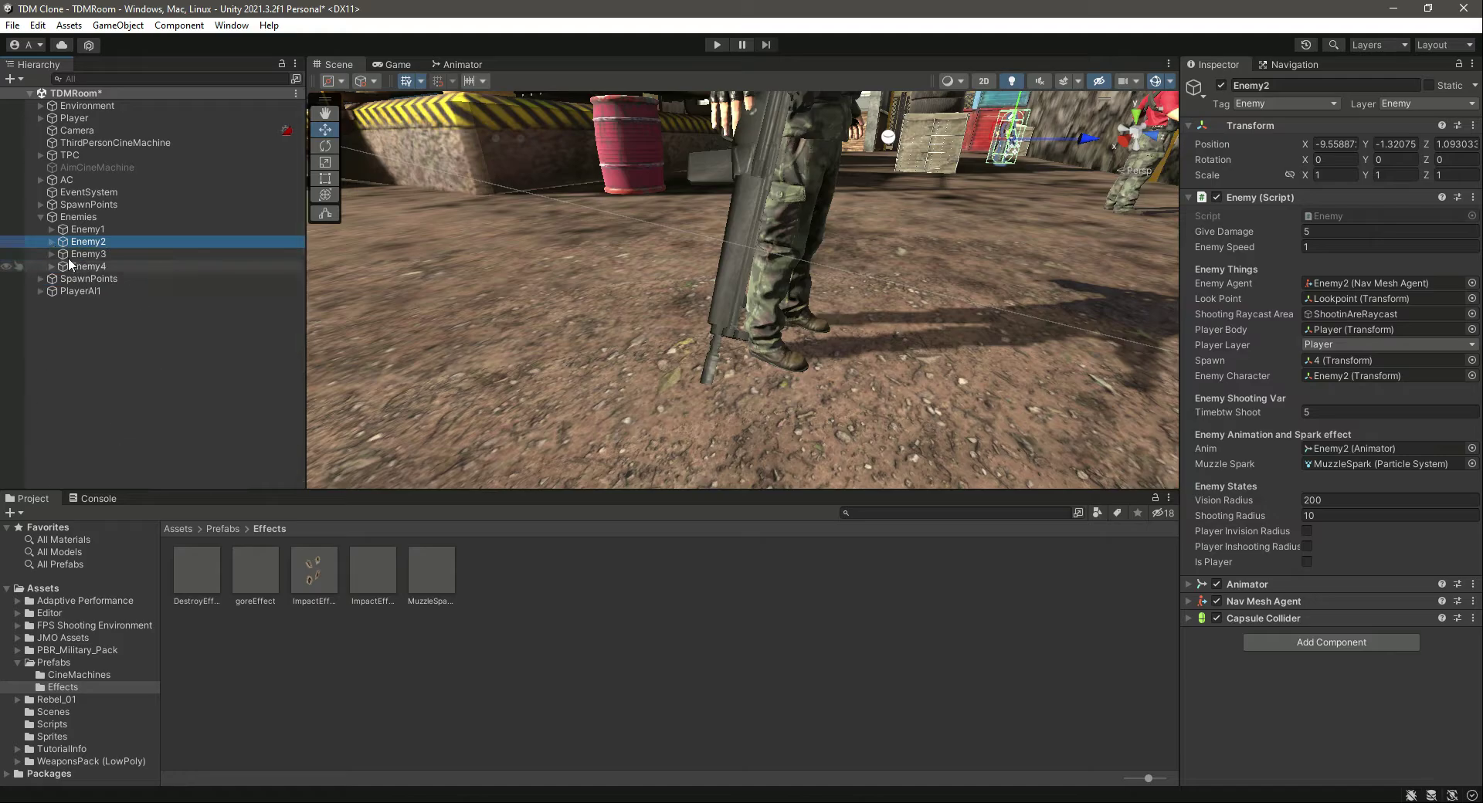
click(68, 257)
click(51, 254)
scroll(158, 341, down, 5)
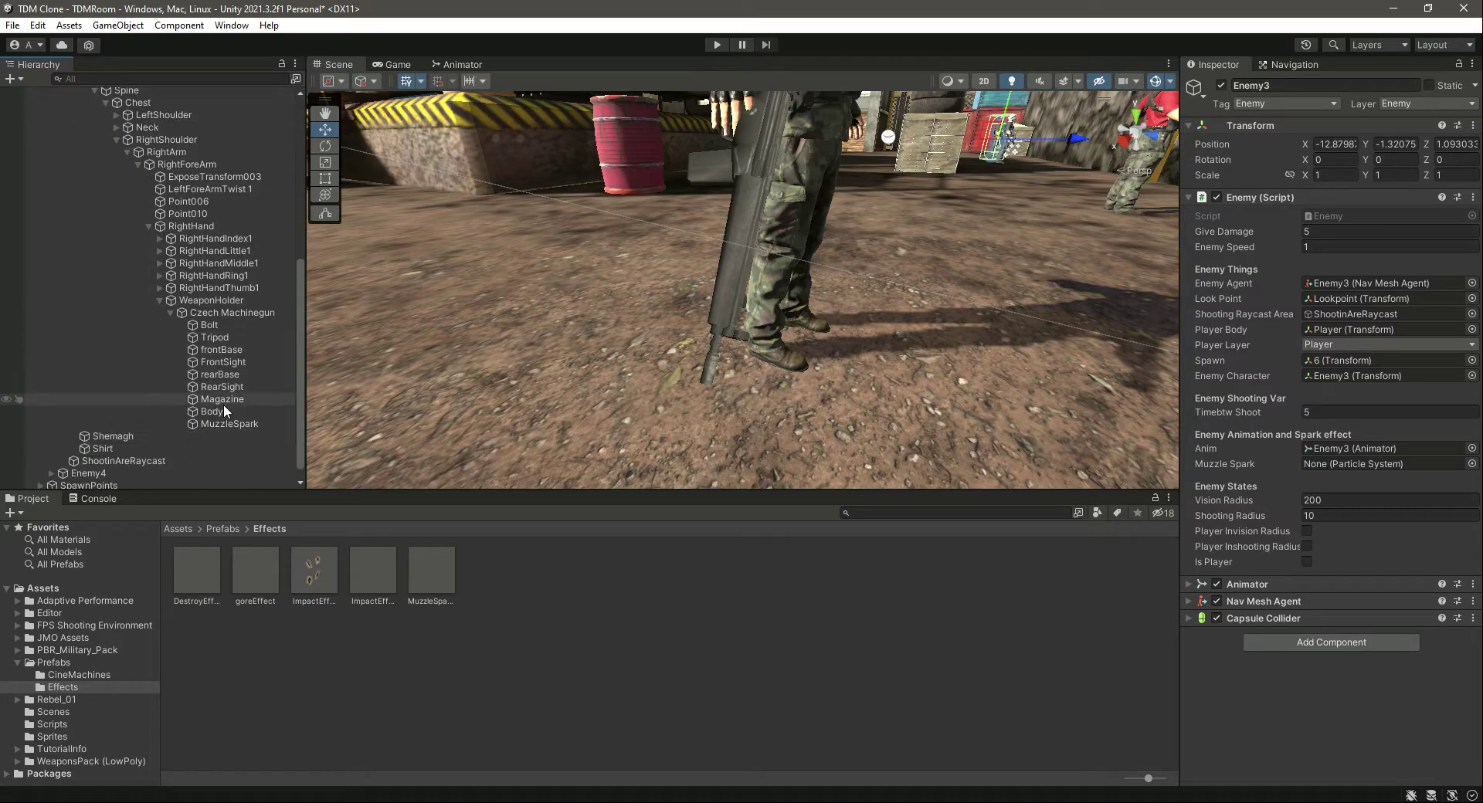
drag(234, 425, 1423, 467)
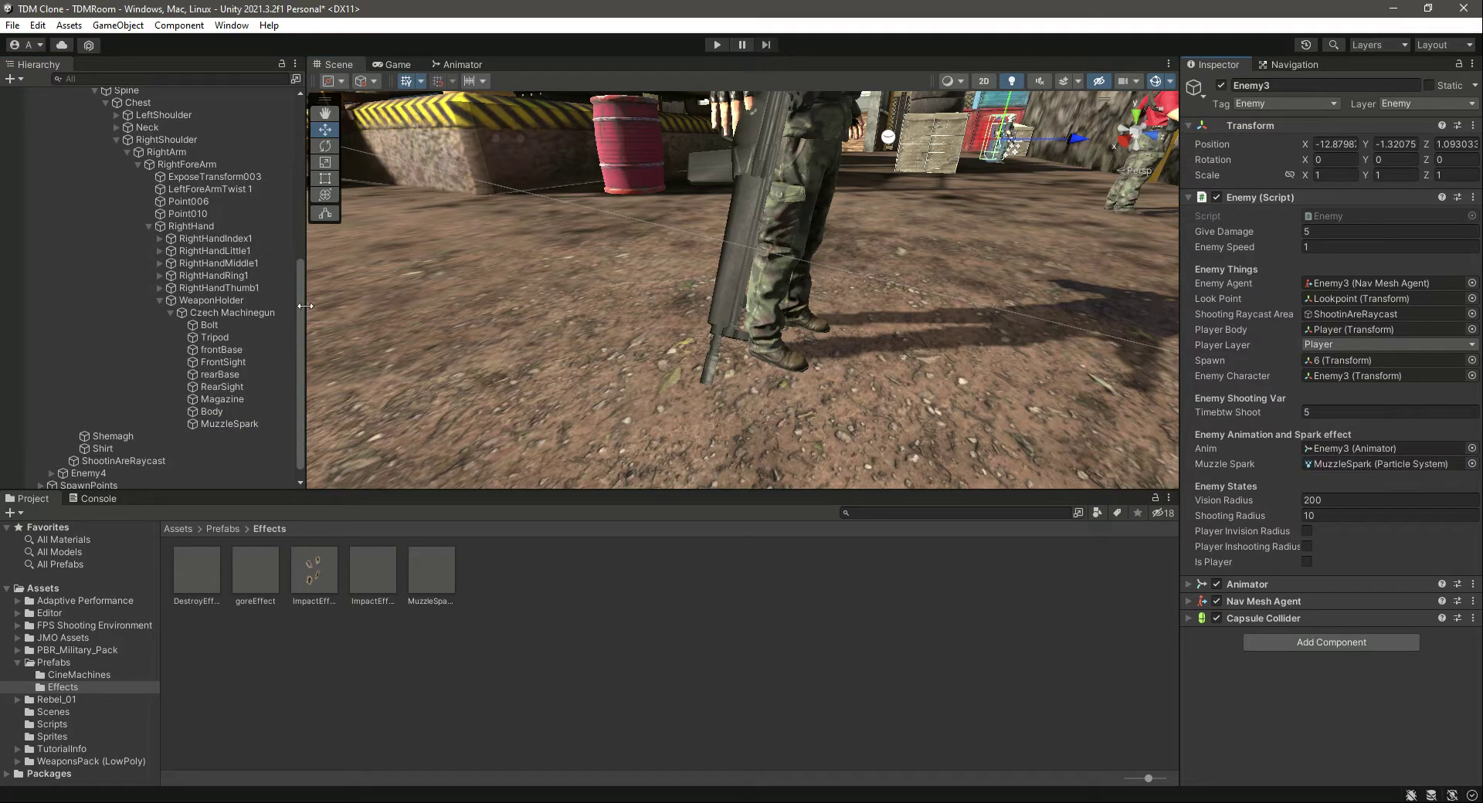
- Collapse Enemy3 and assign the German AssaultRifle's MuzzleSpark to the Muzzle Spark field of Enemy4's Enemy script
scroll(119, 276, up, 5)
click(51, 254)
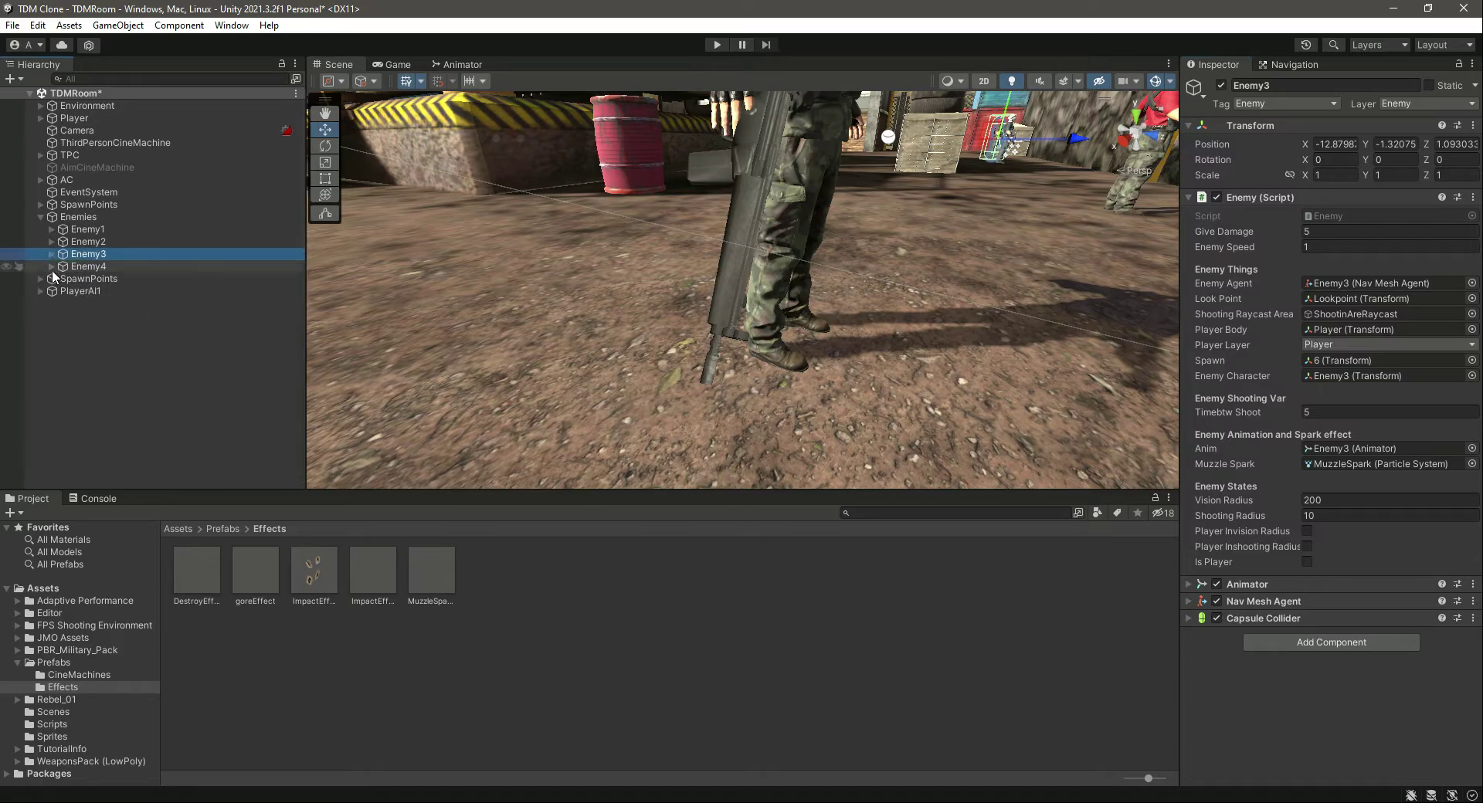
click(51, 267)
click(68, 267)
scroll(195, 400, down, 5)
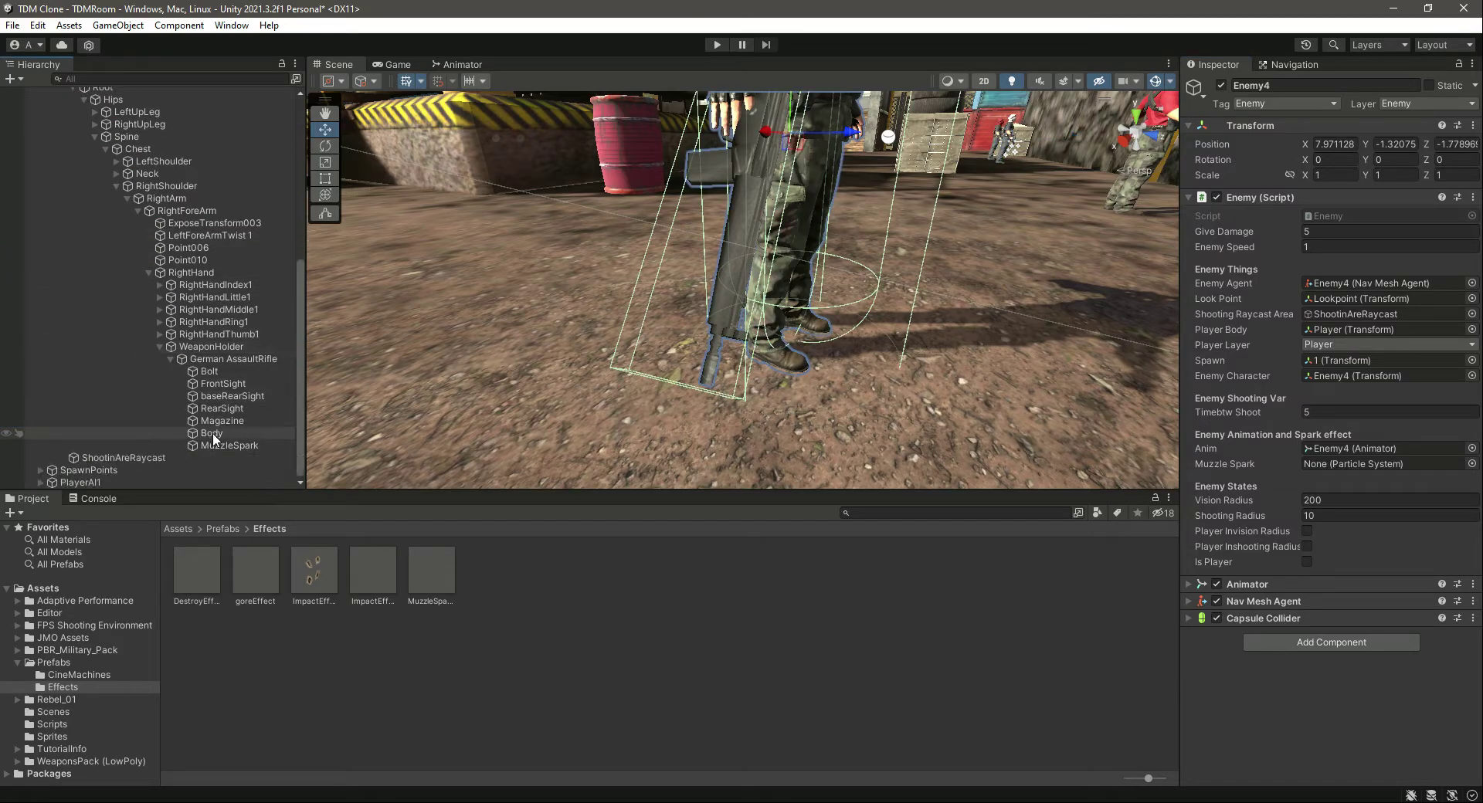
drag(230, 446, 1375, 467)
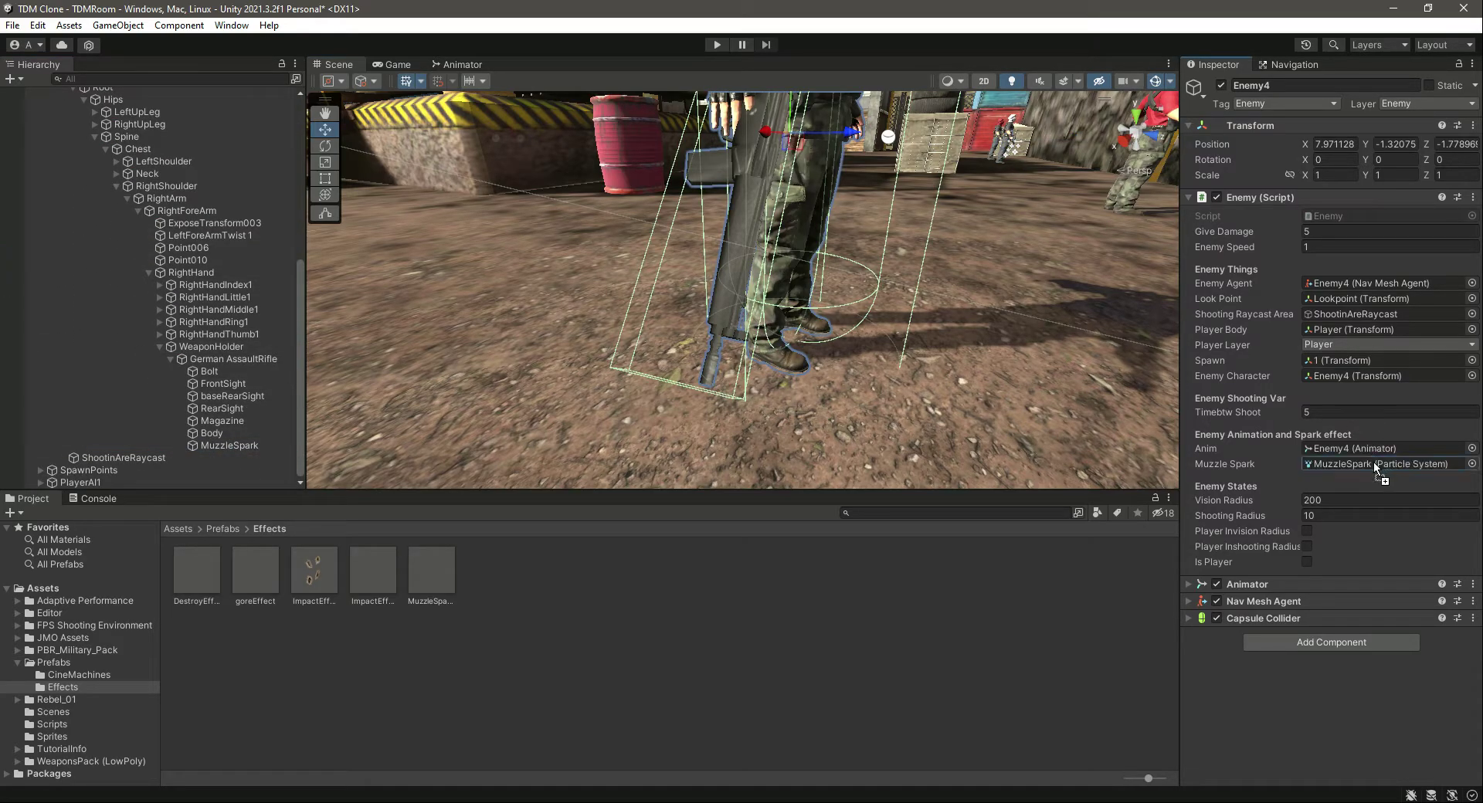
- Save the TDMRoom scene, collapse Enemy4 and clear the selection
key(ctrl+s)
scroll(298, 353, up, 8)
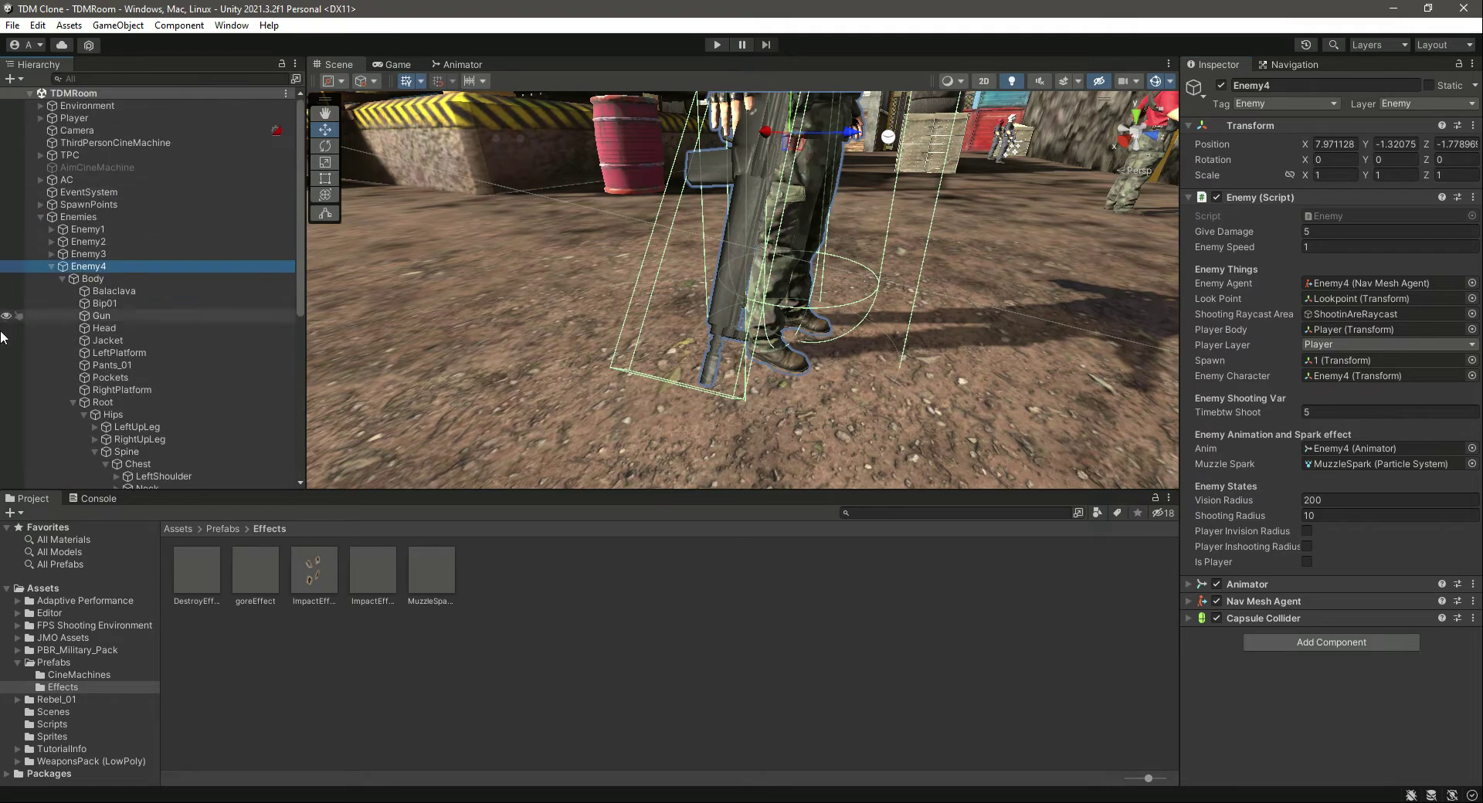
click(51, 266)
click(179, 401)
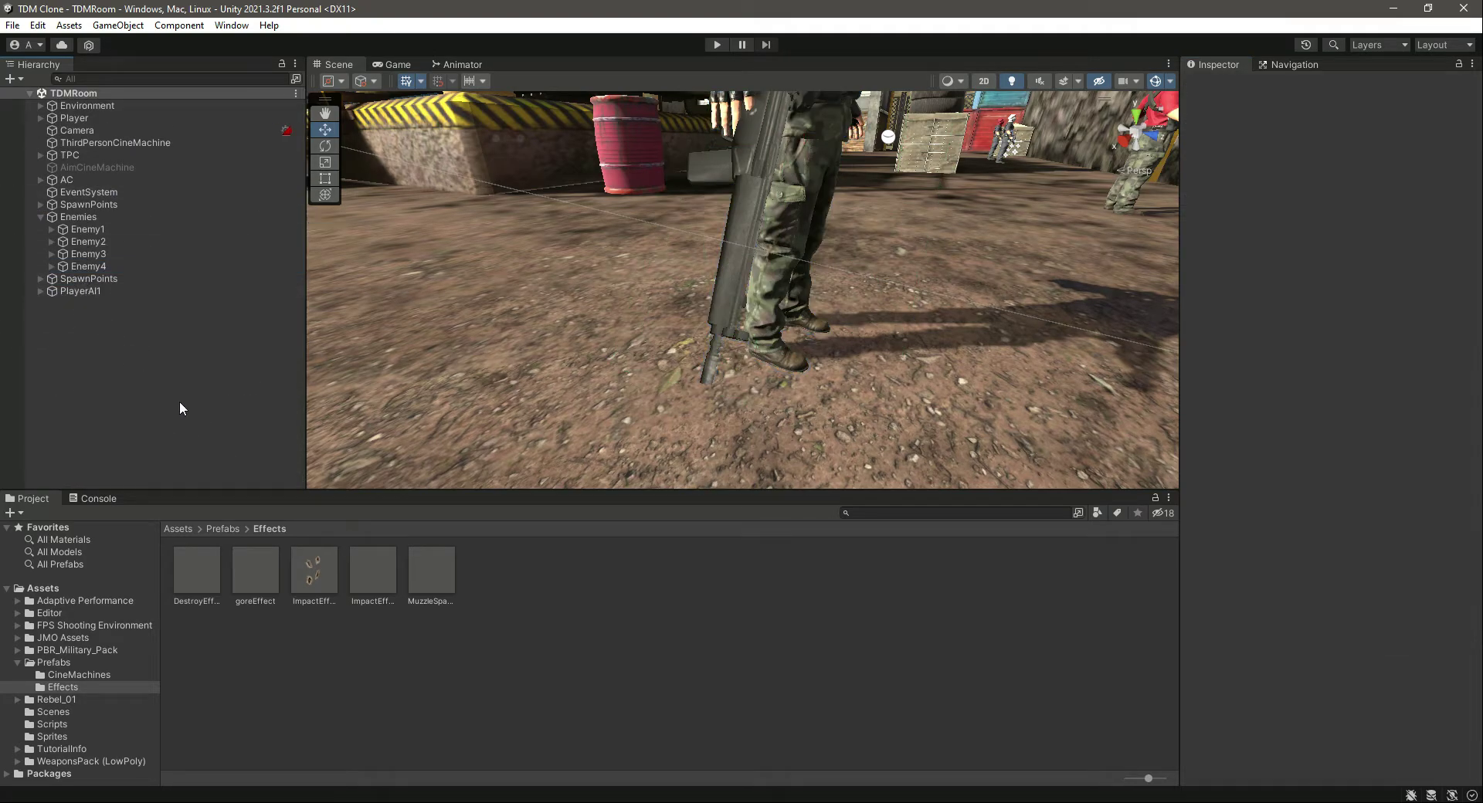
- Play-test the TDMRoom scene and run the player across the yard toward the fighting AI characters to check their muzzle sparks
click(717, 46)
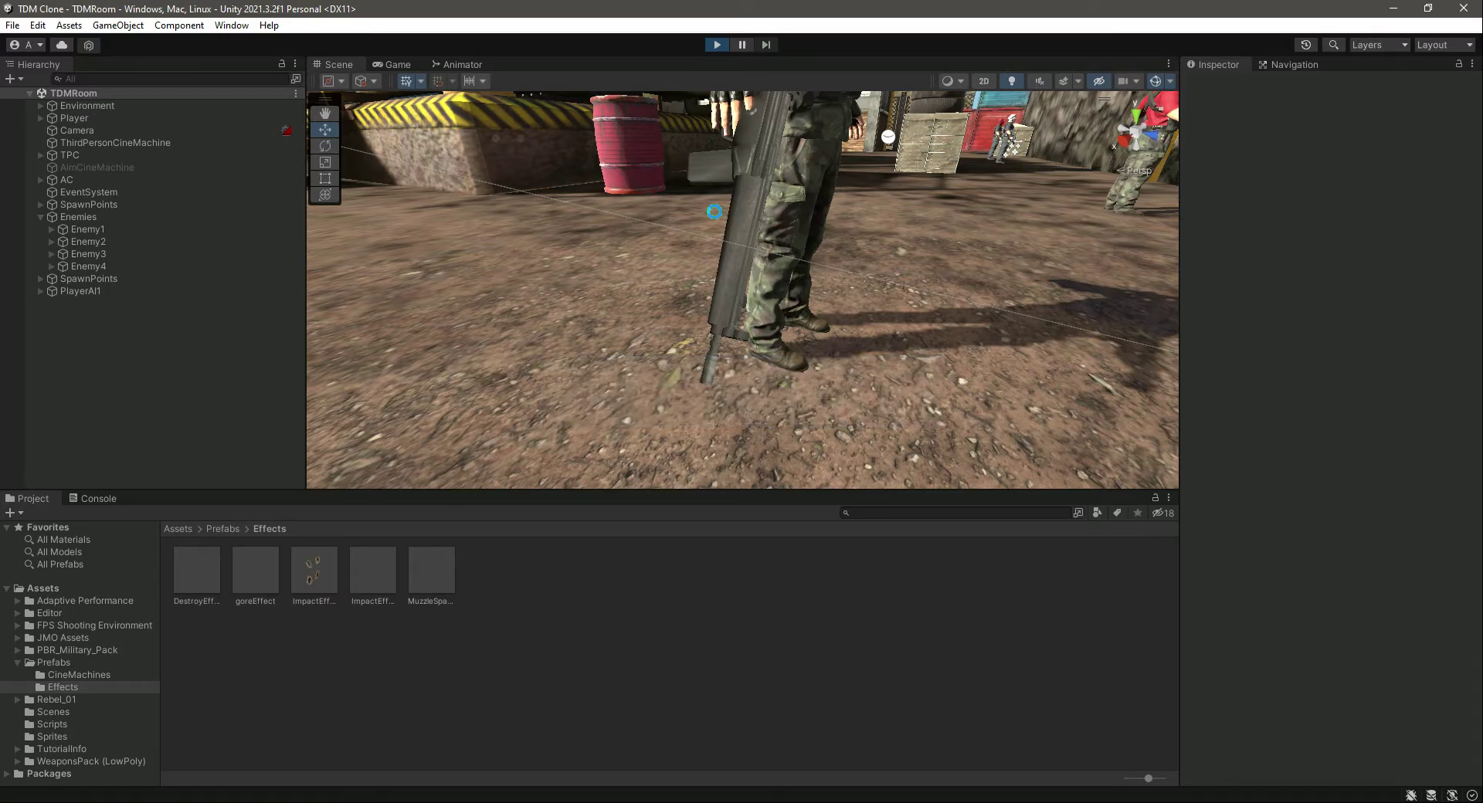
key(w)
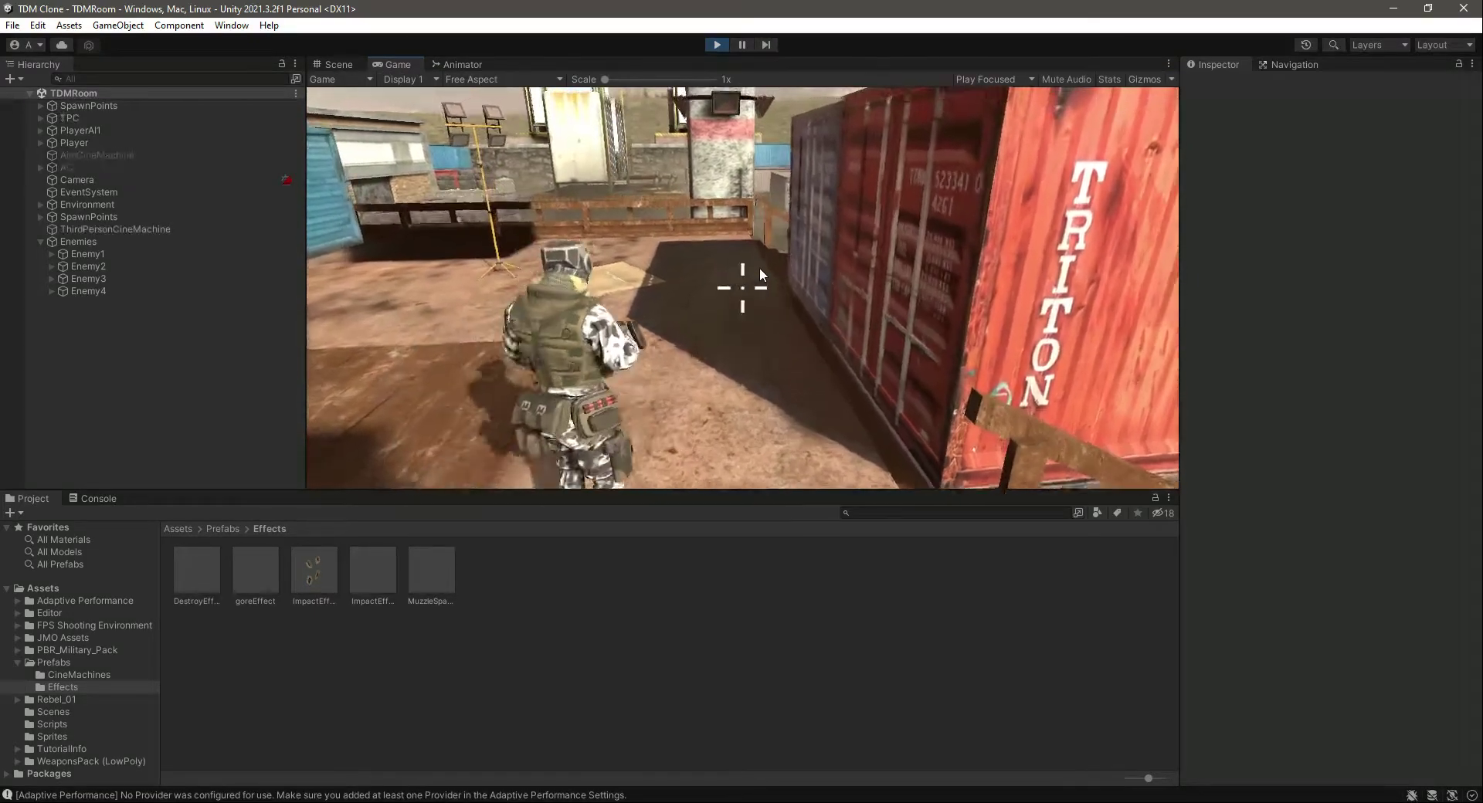
key(w)
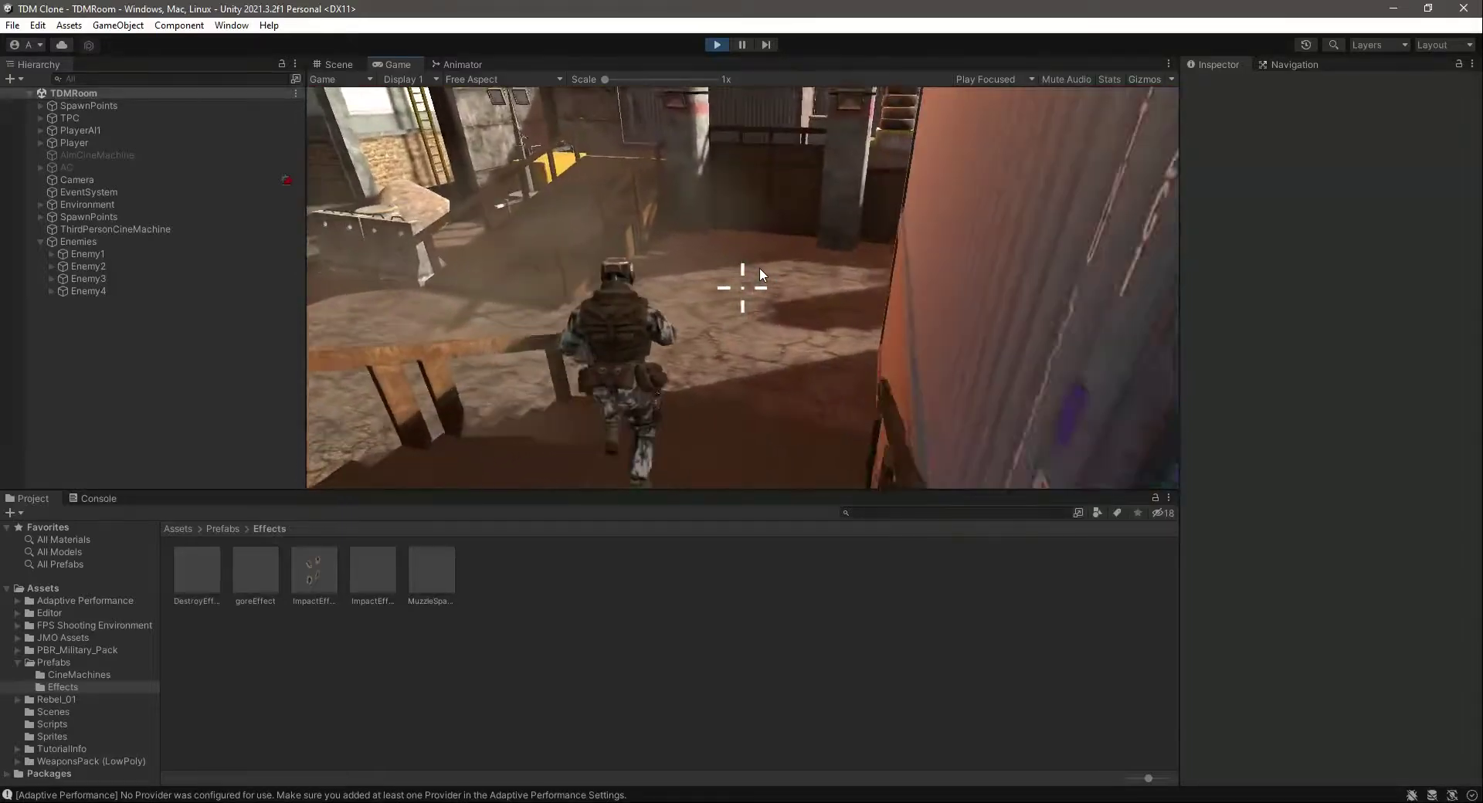
key(w)
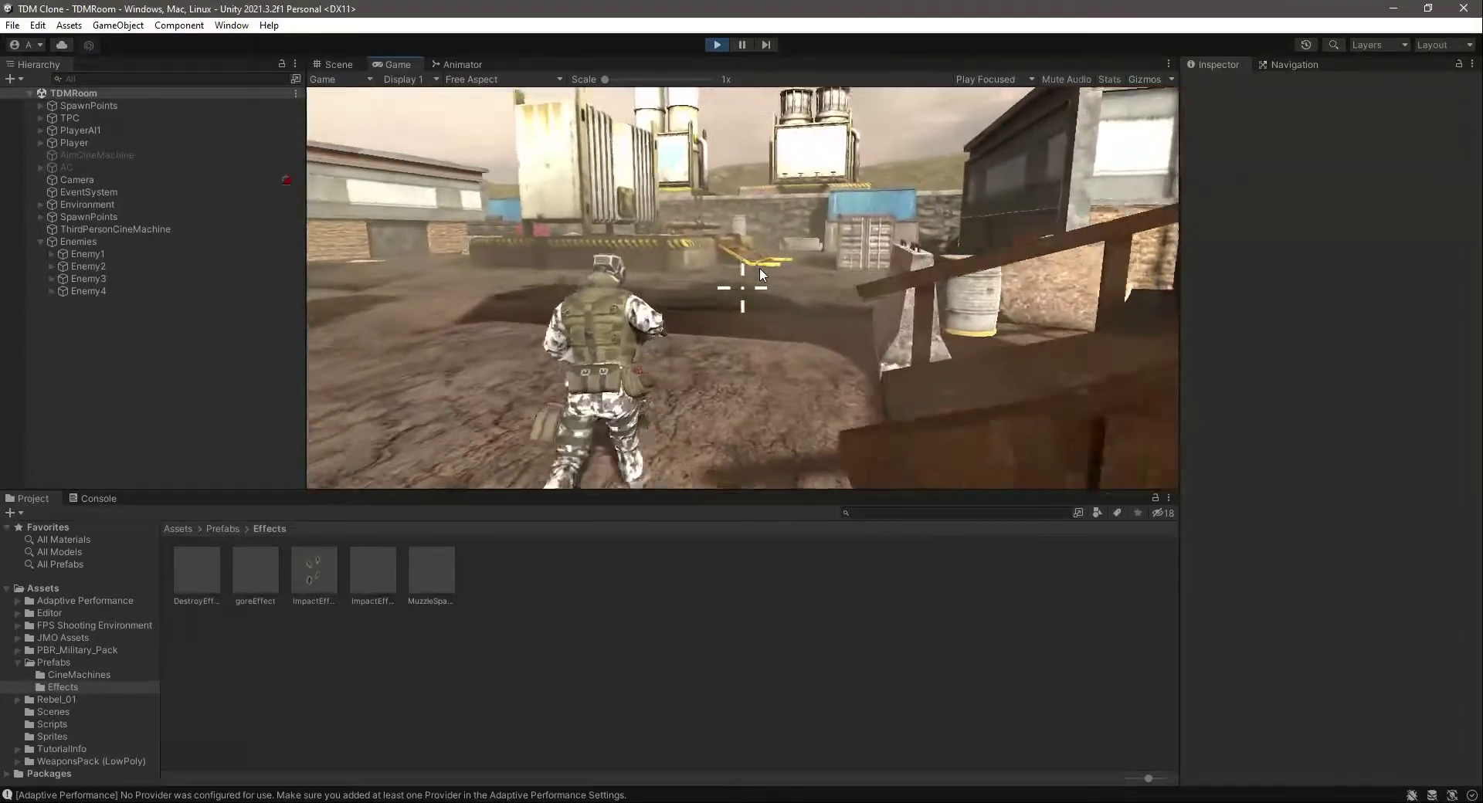
key(w)
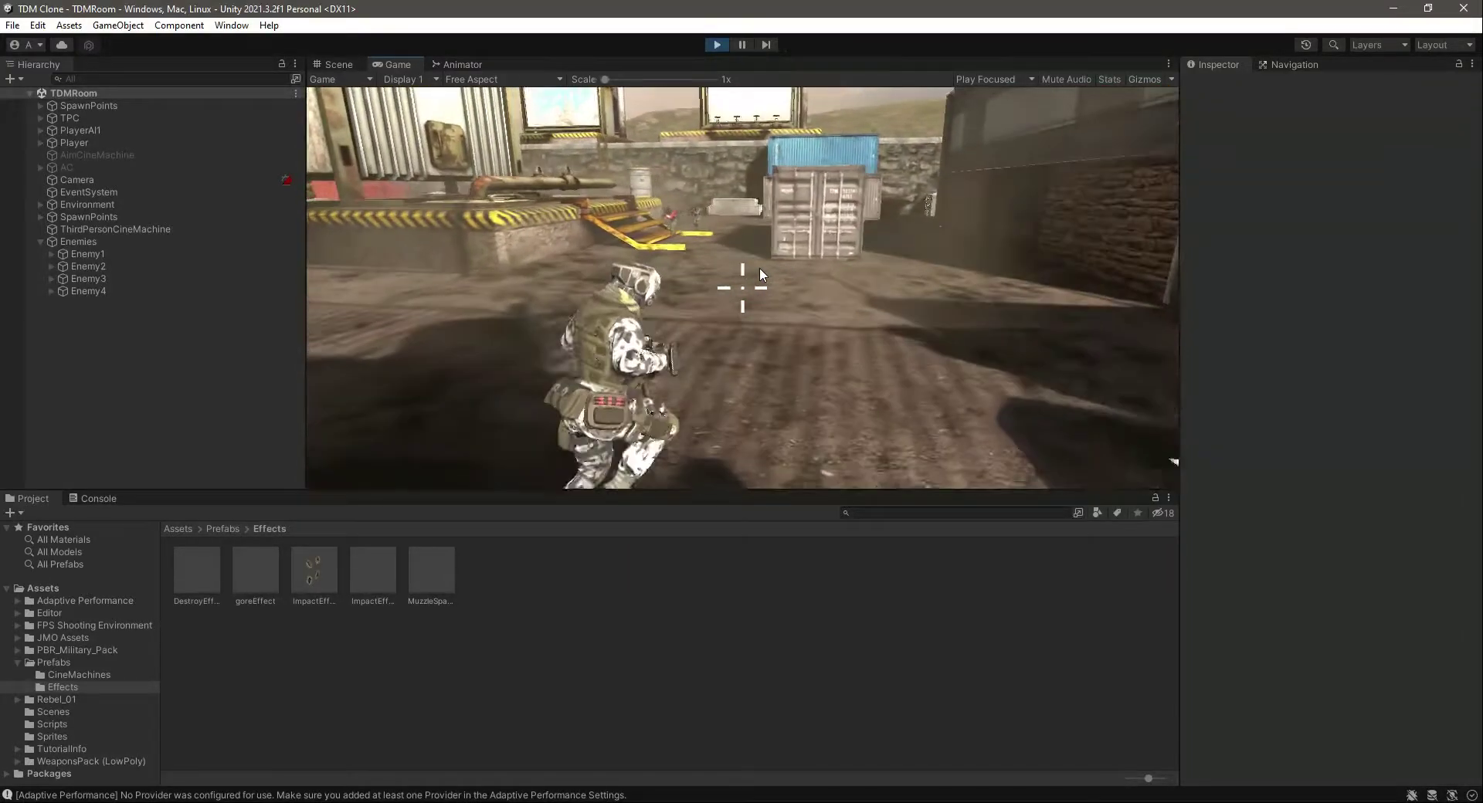
key(w)
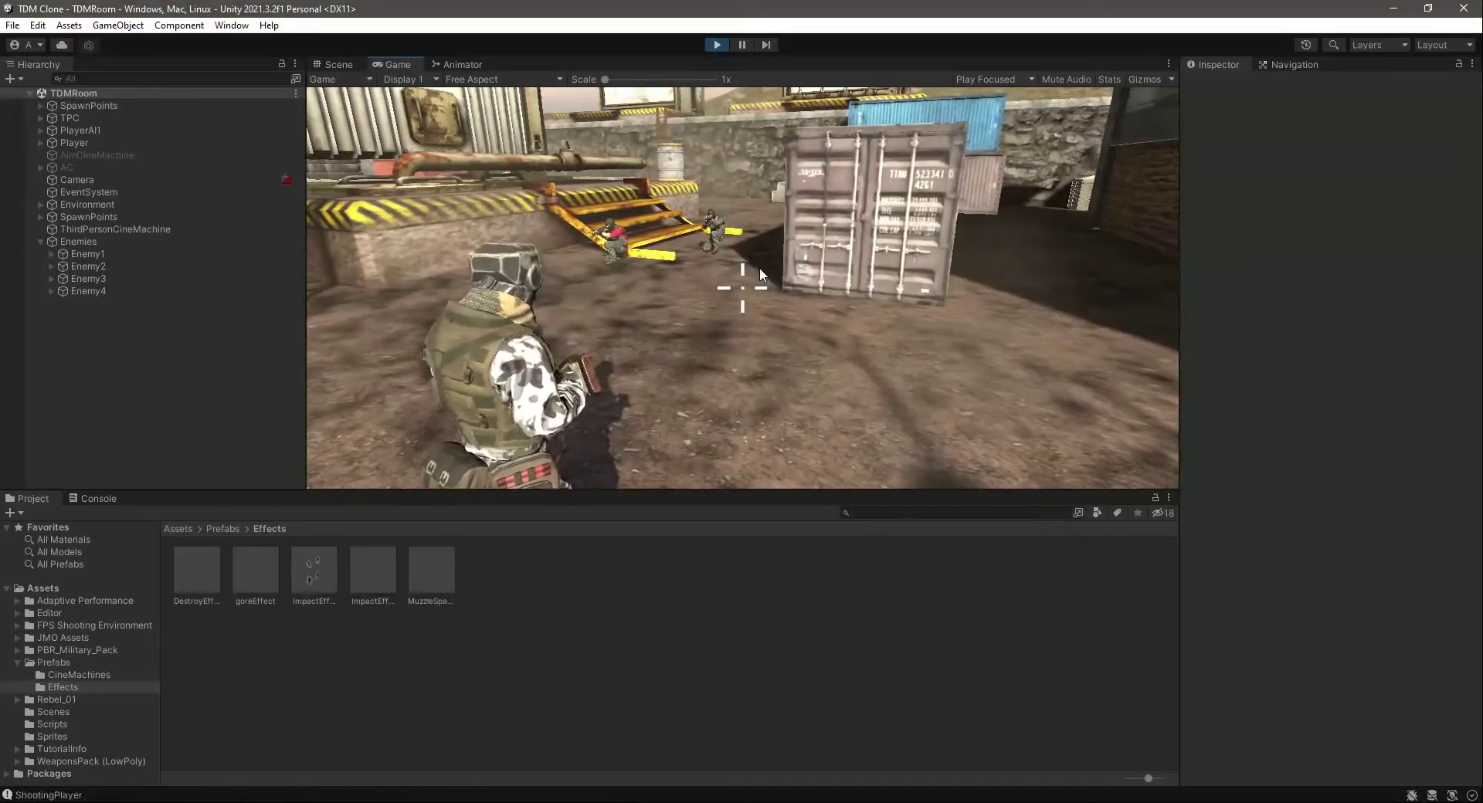
key(w)
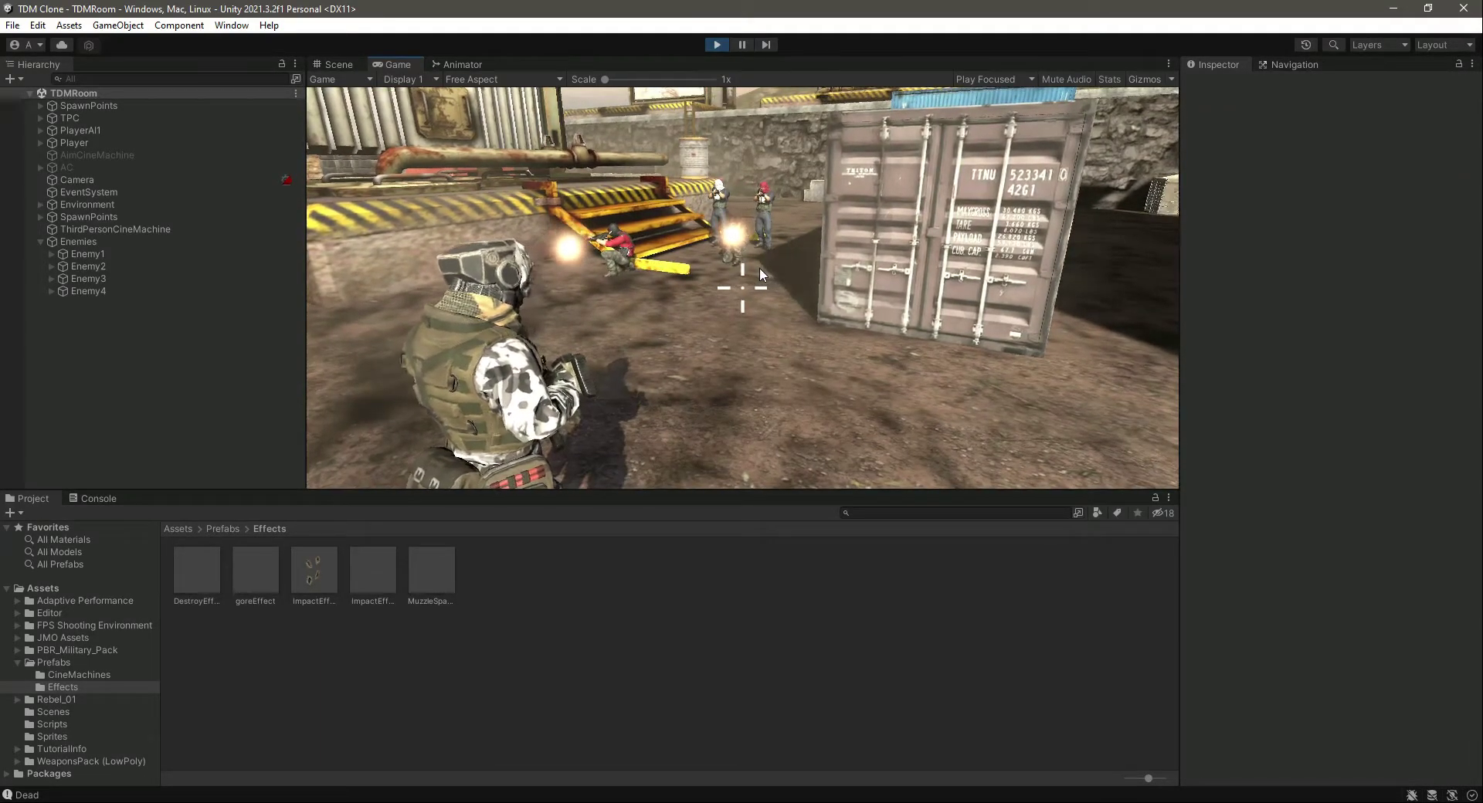
- Aim and fire the player's rifle at the enemies near the container, stop aiming, and exit Play mode
right_click(760, 268)
click(761, 269)
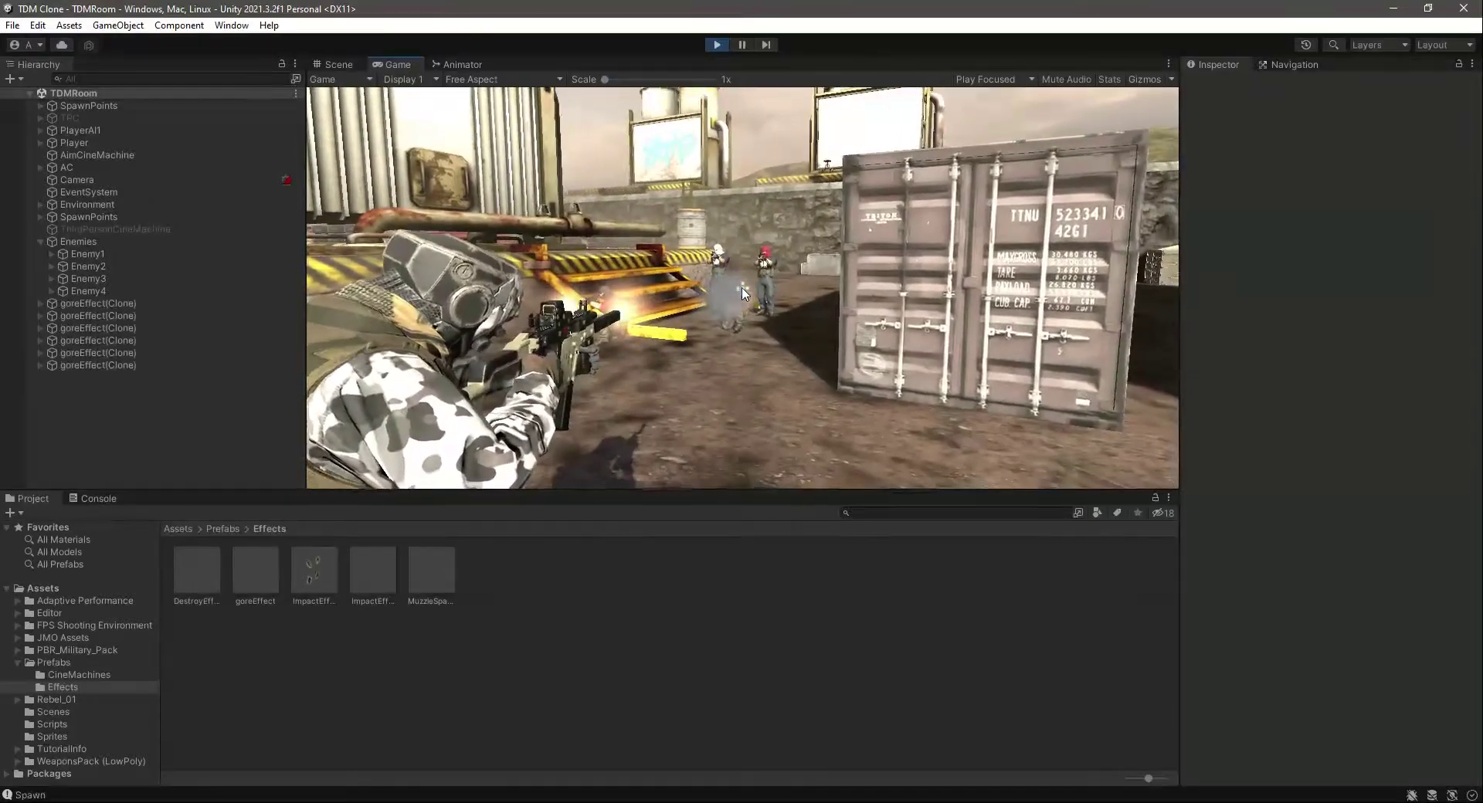
right_click(743, 292)
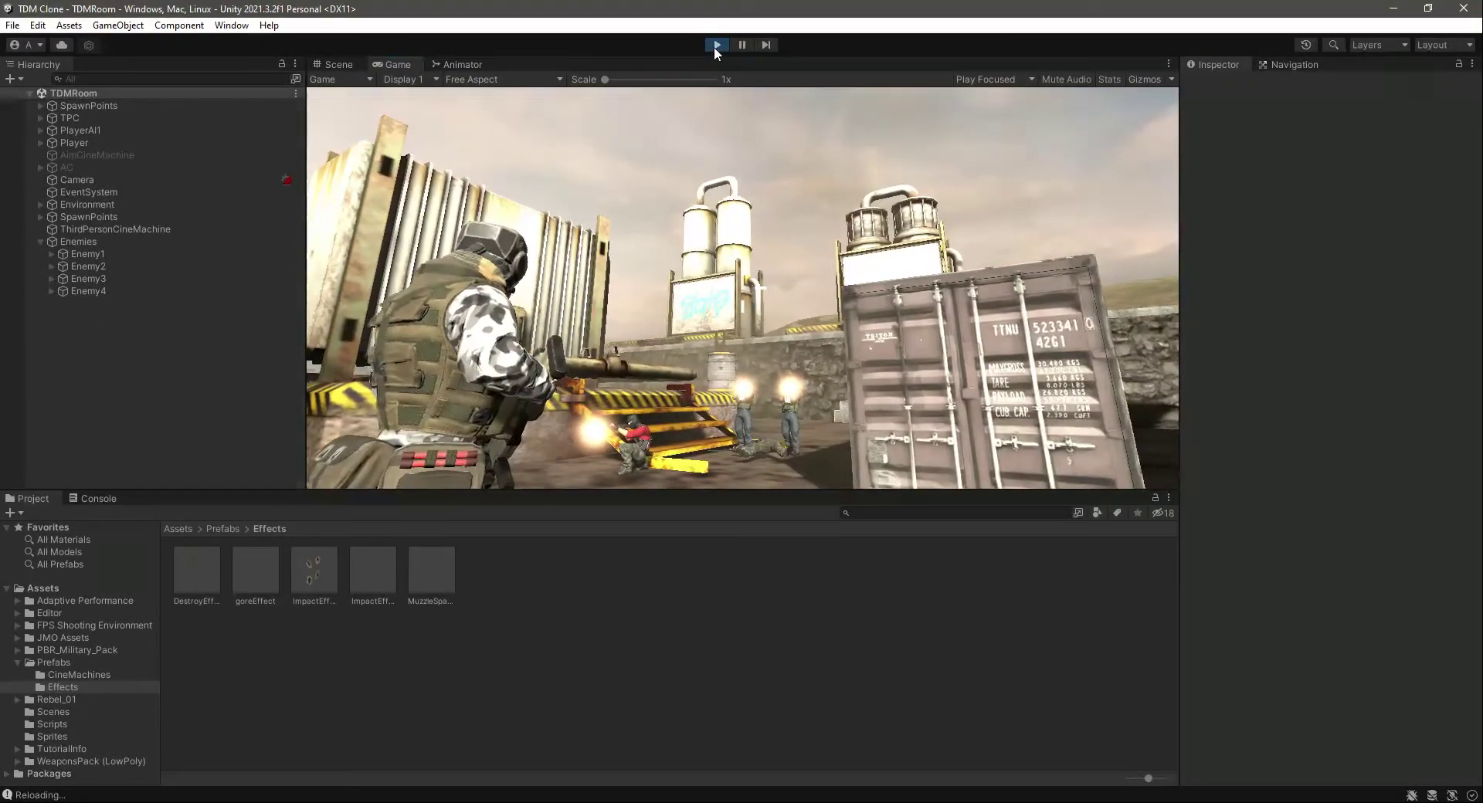
click(717, 45)
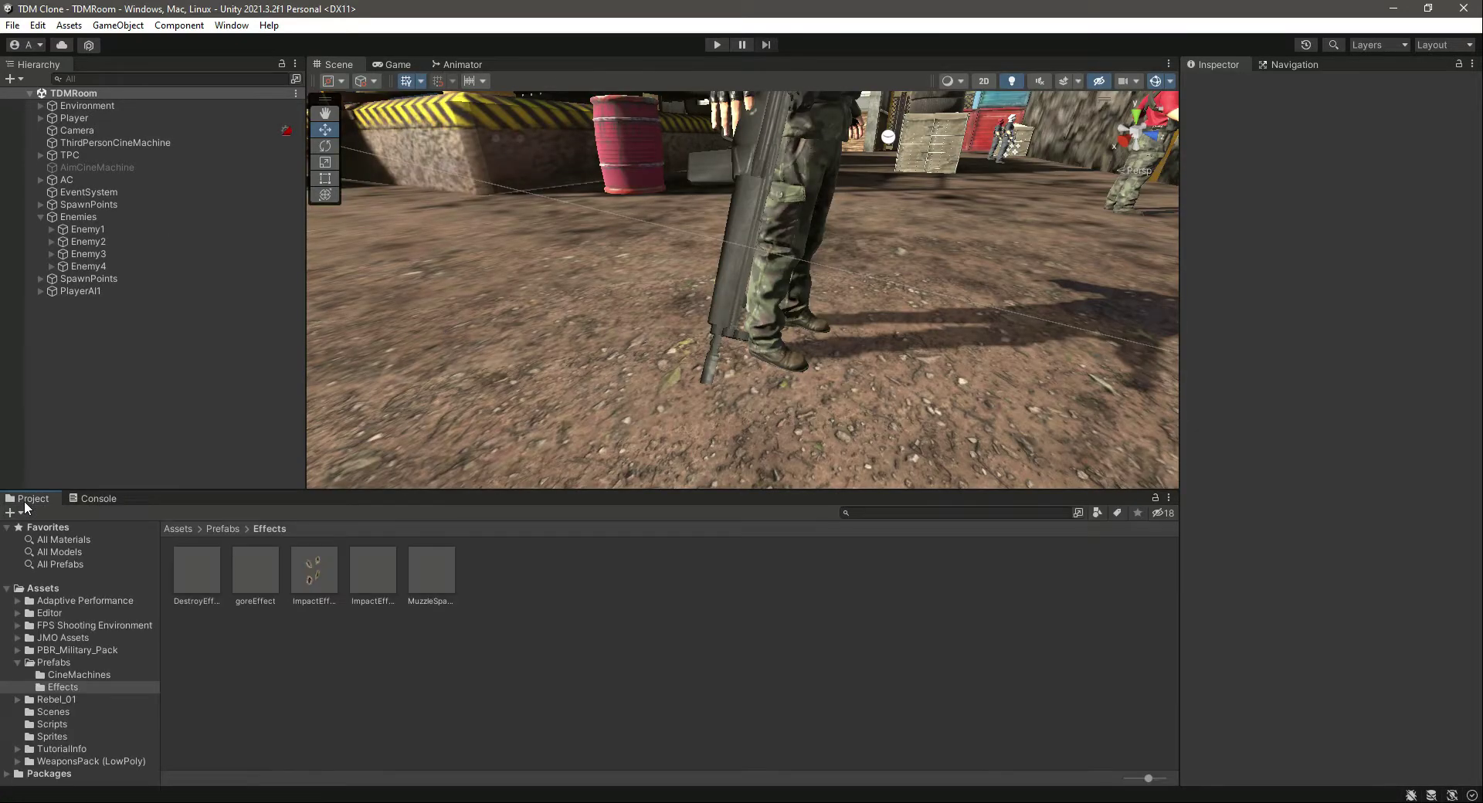